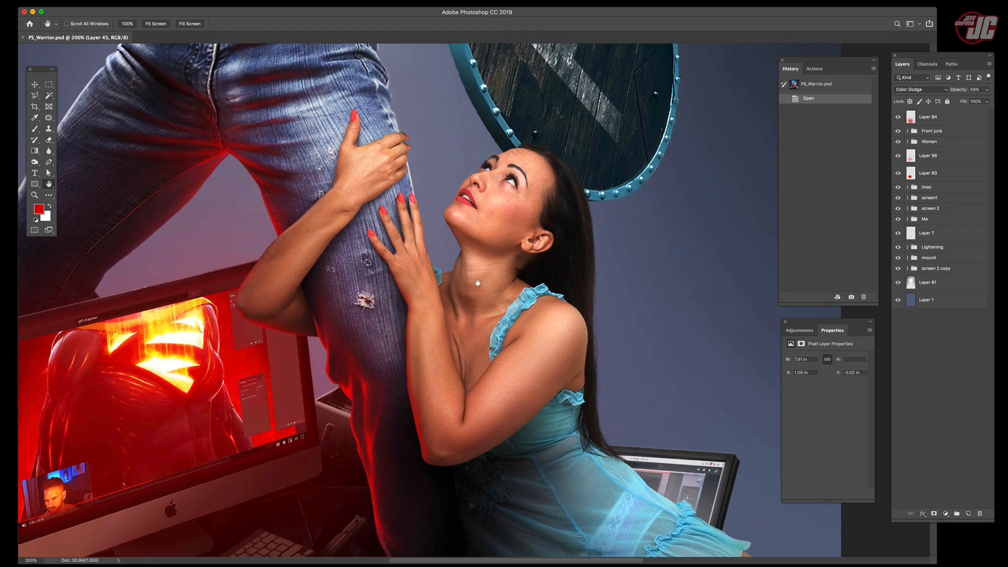
- Look over the warrior composite up close and as a whole, from the lightning and figures down to the computer pile
left_click_drag(478, 283, 493, 299)
left_click_drag(436, 113, 478, 314)
left_click_drag(452, 168, 451, 377)
left_click_drag(436, 324, 388, 90)
left_click_drag(472, 472, 488, 441)
left_click_drag(465, 348, 483, 376)
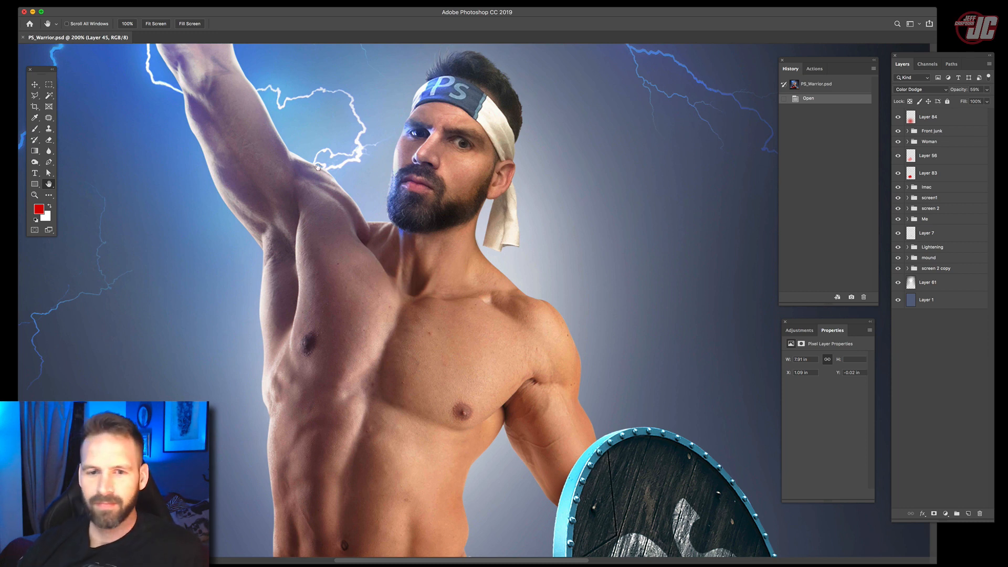
left_click(34, 195)
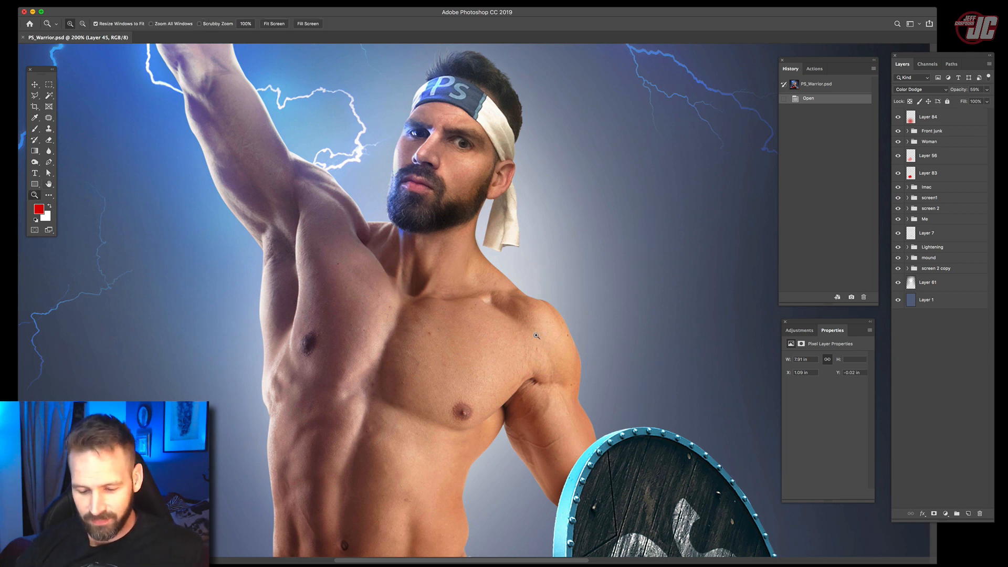
left_click(423, 355, "alt")
left_click(423, 354, "alt")
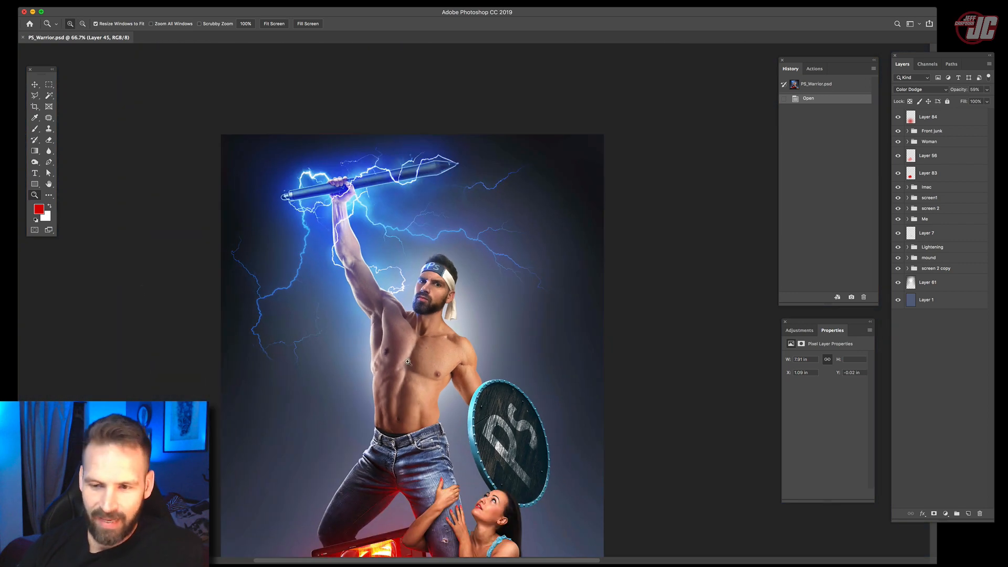
left_click(407, 362)
left_click(49, 184)
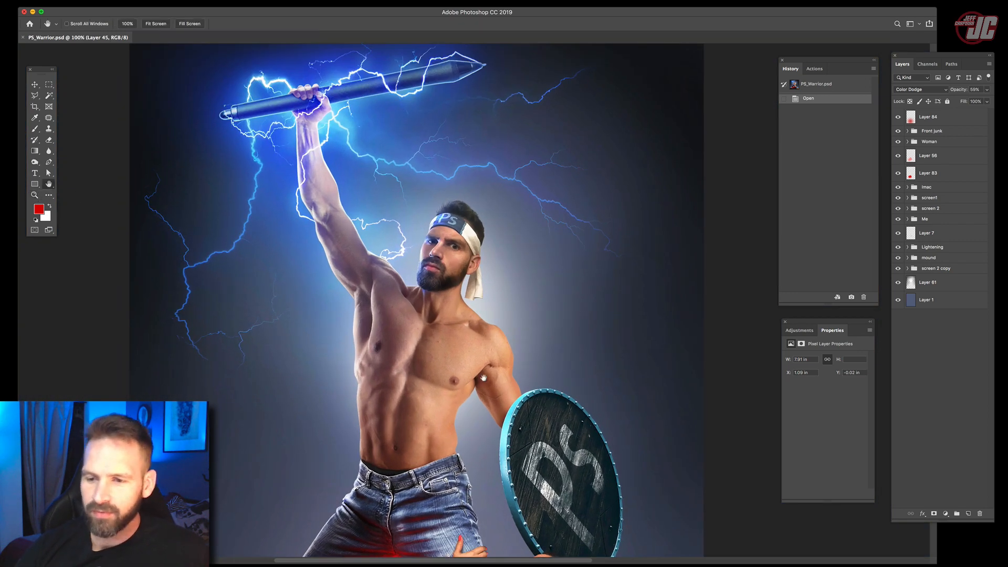
left_click_drag(484, 377, 501, 158)
left_click_drag(548, 350, 542, 267)
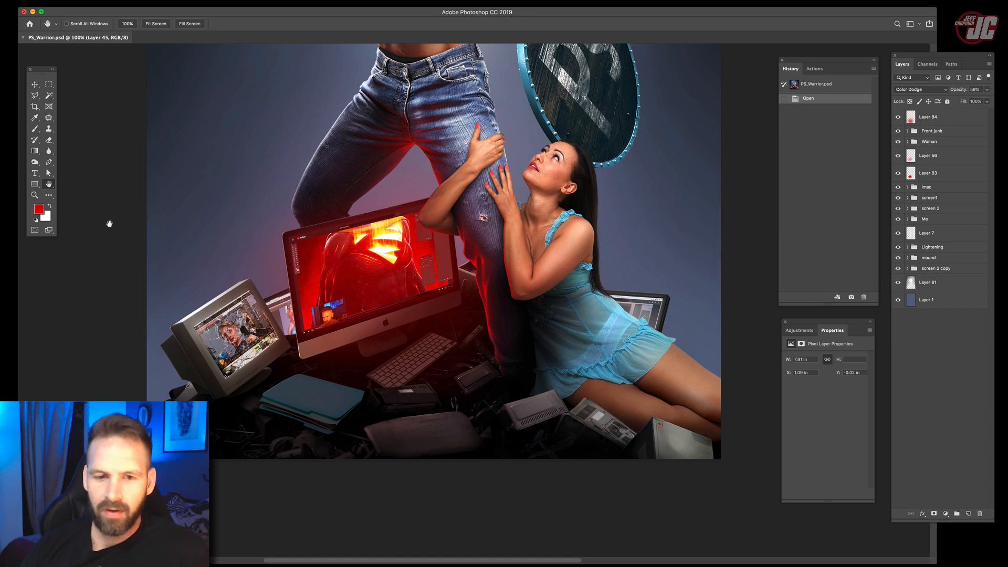
- Examine the blue folder and the surrounding junk at the base of the composite at 300%
left_click(34, 195)
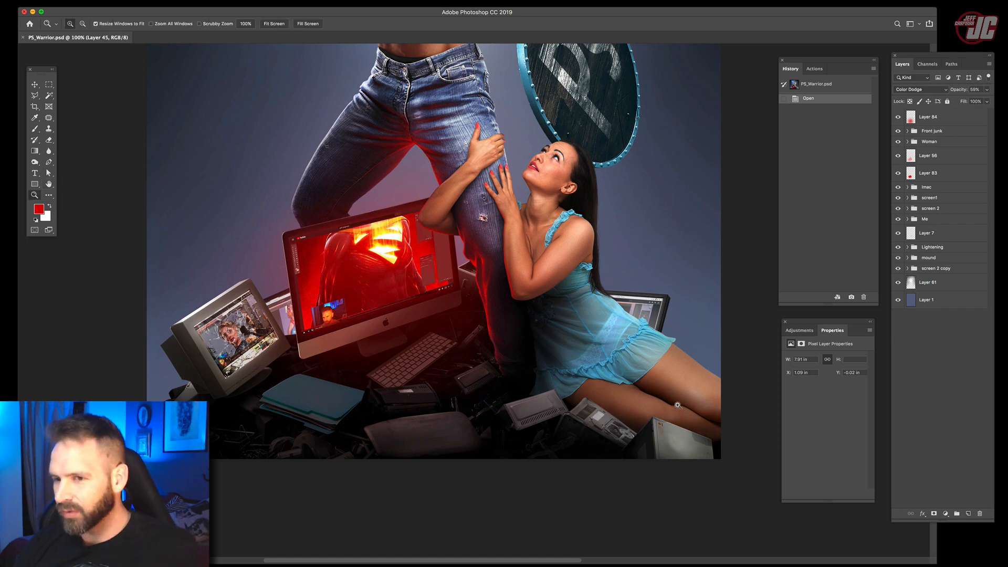
left_click(321, 415)
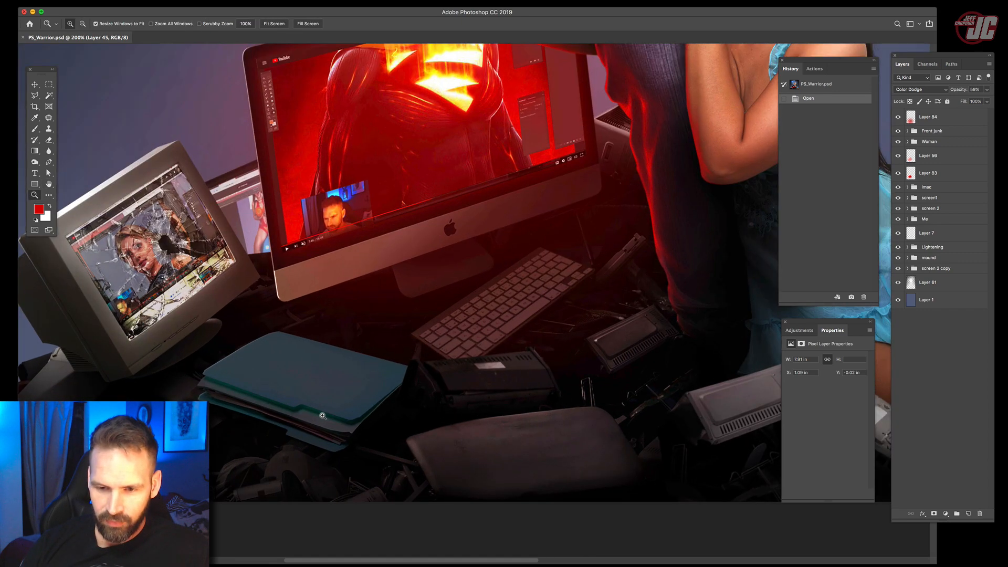
left_click(322, 426)
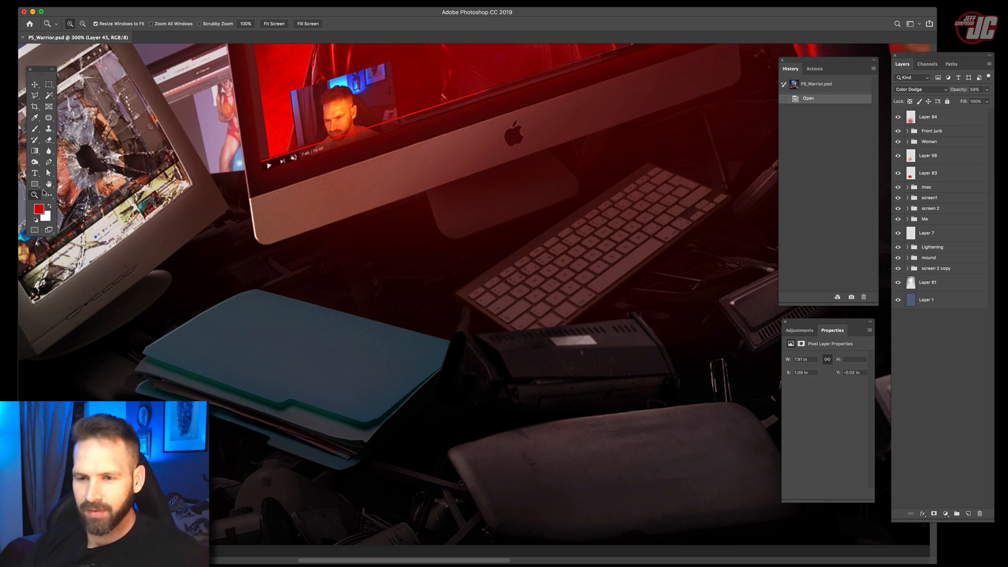
left_click(48, 183)
left_click_drag(217, 450, 322, 340)
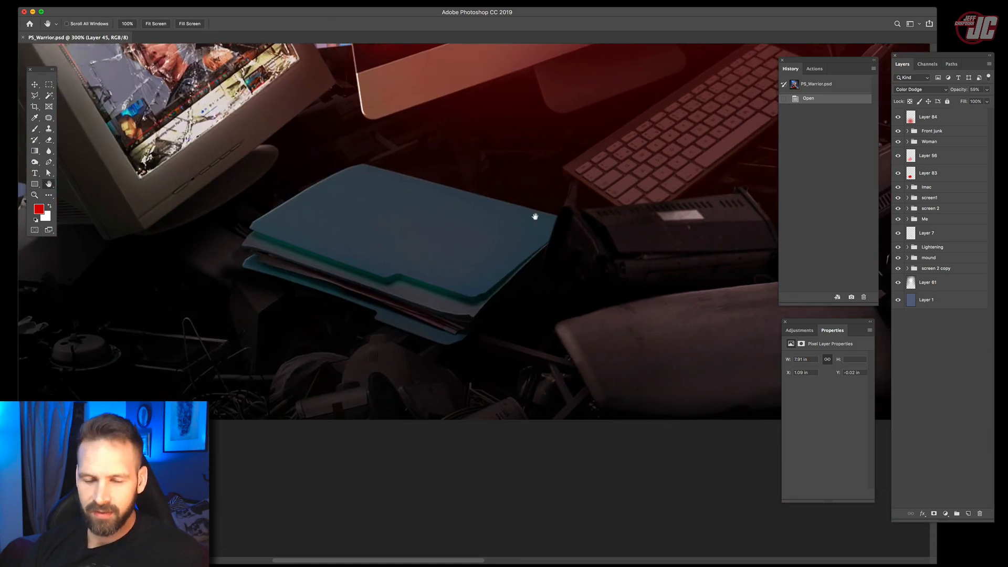
left_click_drag(363, 210, 470, 228)
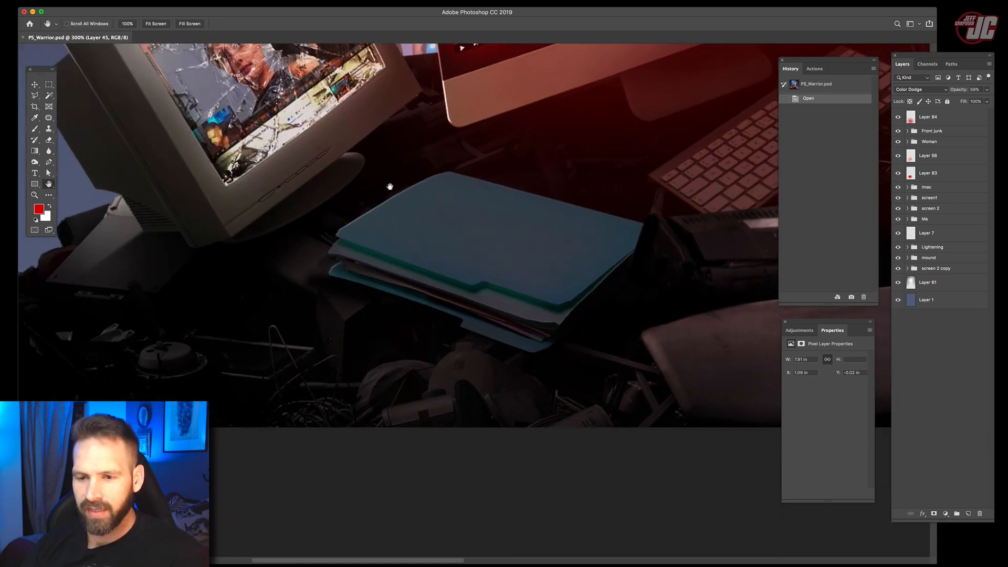
left_click_drag(389, 187, 316, 256)
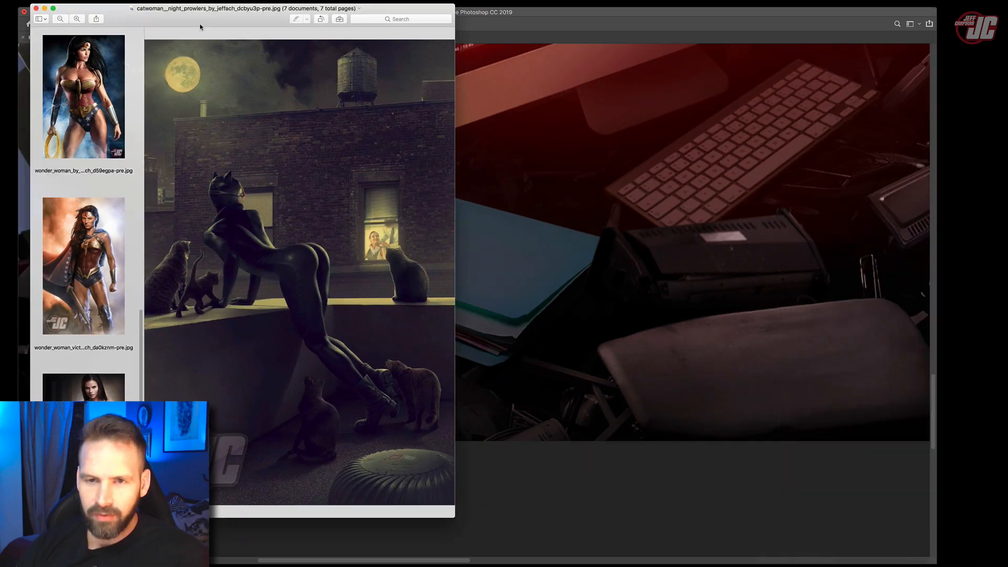
- Switch to Preview and browse the seven superheroine images to see which ones can be used
left_click_drag(182, 15, 483, 9)
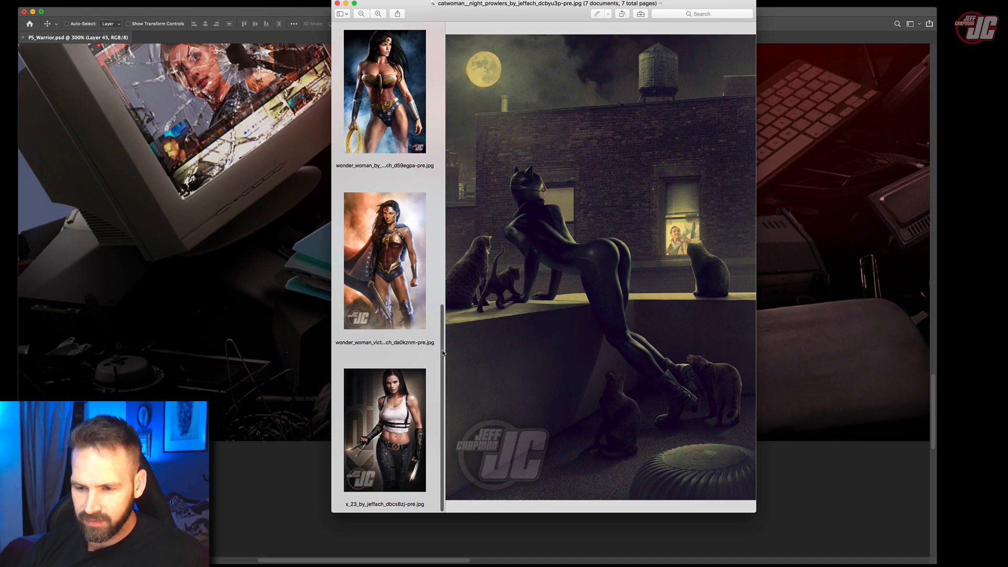
scroll(425, 94, "up", 10)
scroll(424, 93, "up", 2)
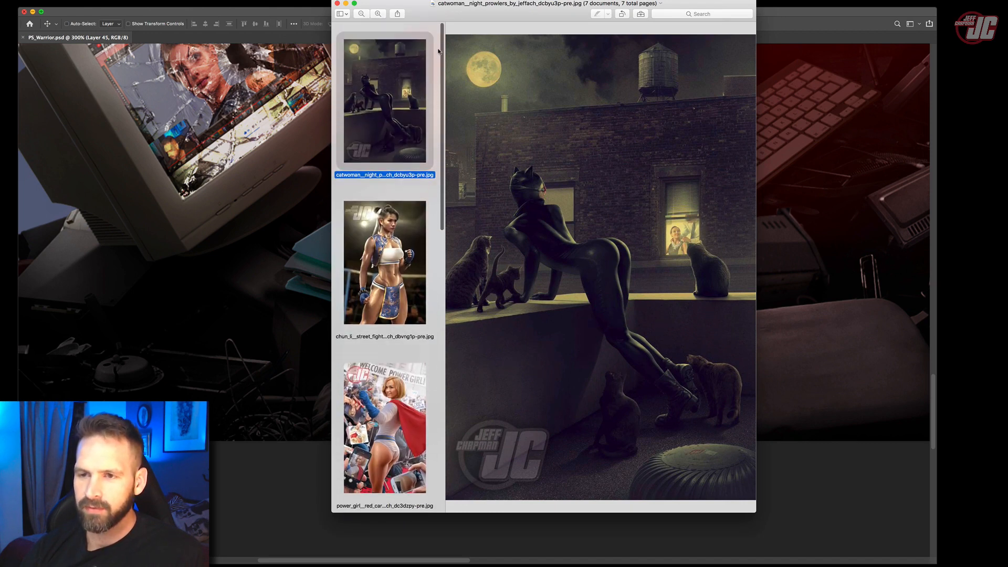
scroll(430, 203, "down", 5)
scroll(442, 262, "down", 8)
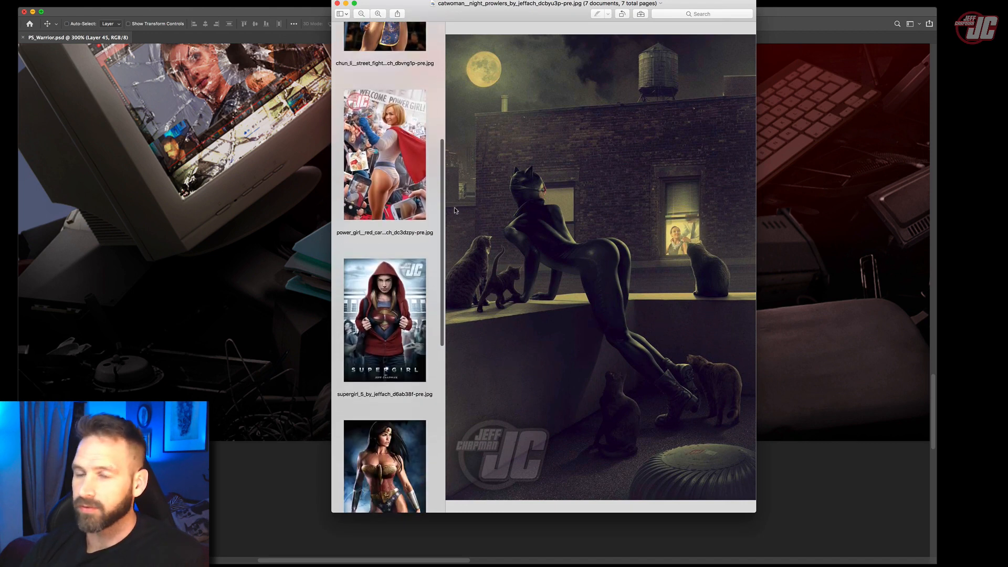
scroll(443, 328, "up", 12)
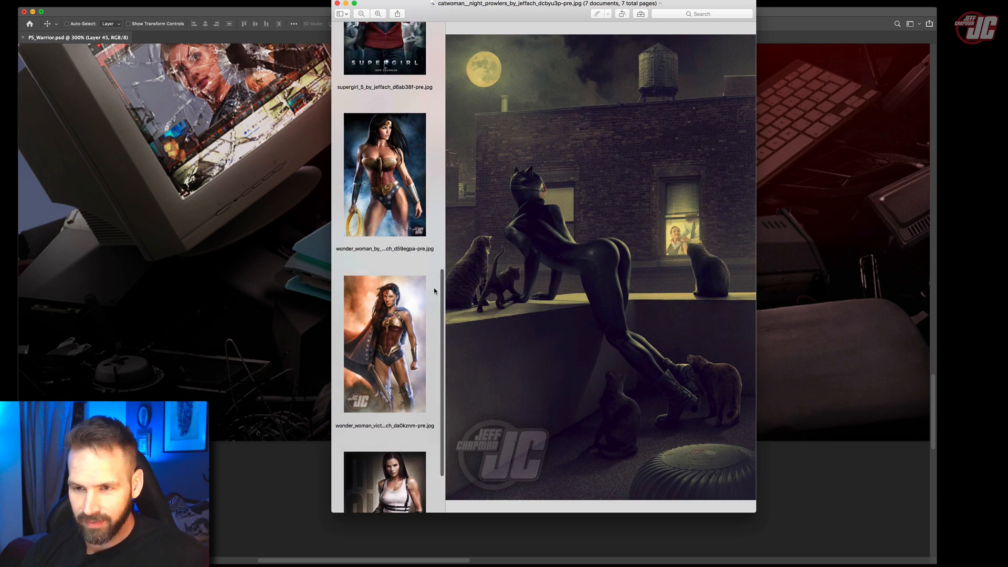
scroll(421, 229, "down", 7)
scroll(421, 229, "up", 10)
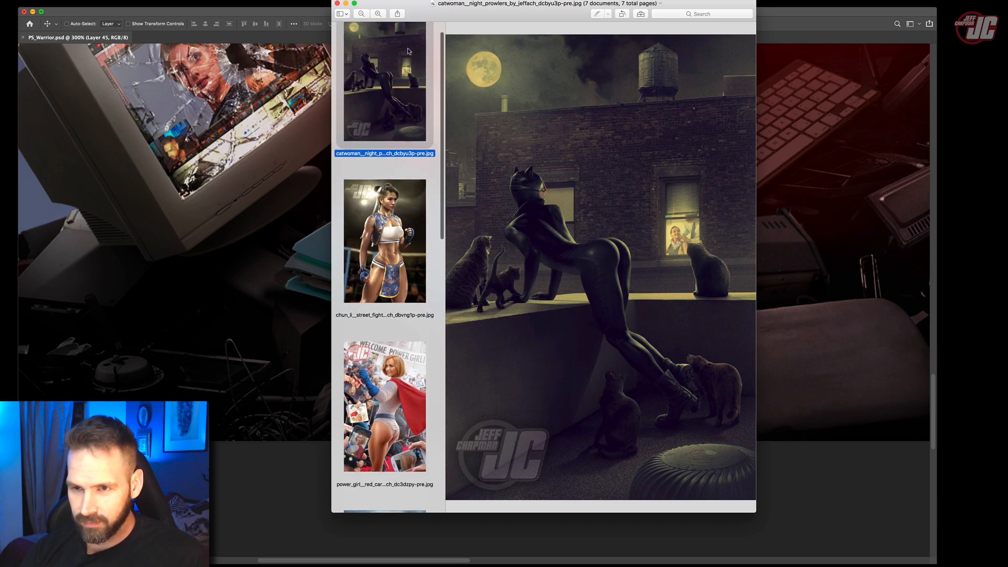
scroll(422, 157, "down", 5)
scroll(423, 89, "up", 4)
- Open the Chun-Li image in Photoshop and copy it into PS_Warrior.psd's folder group, placing it over the red iMac
left_click_drag(385, 158, 381, 560)
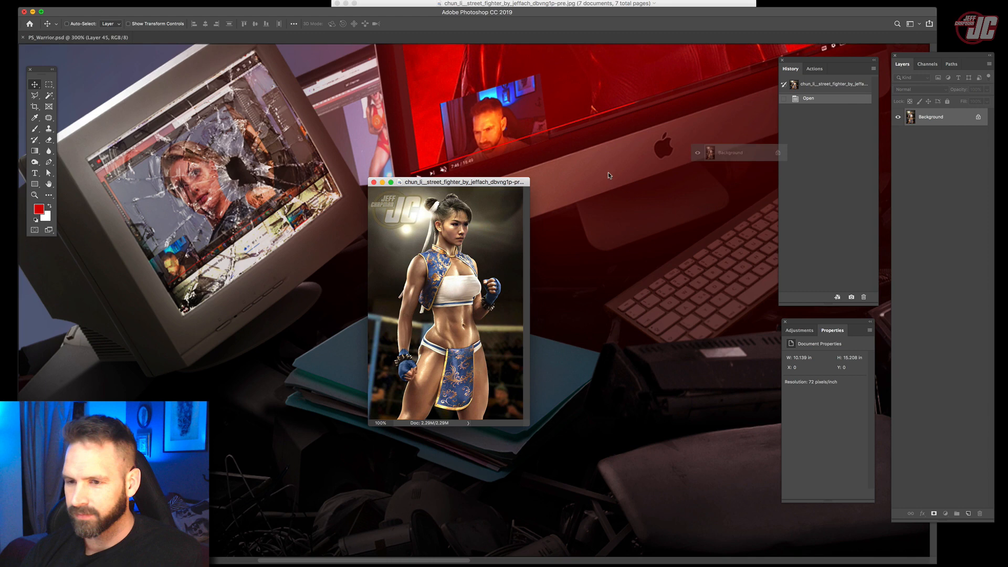
left_click_drag(472, 294, 551, 240)
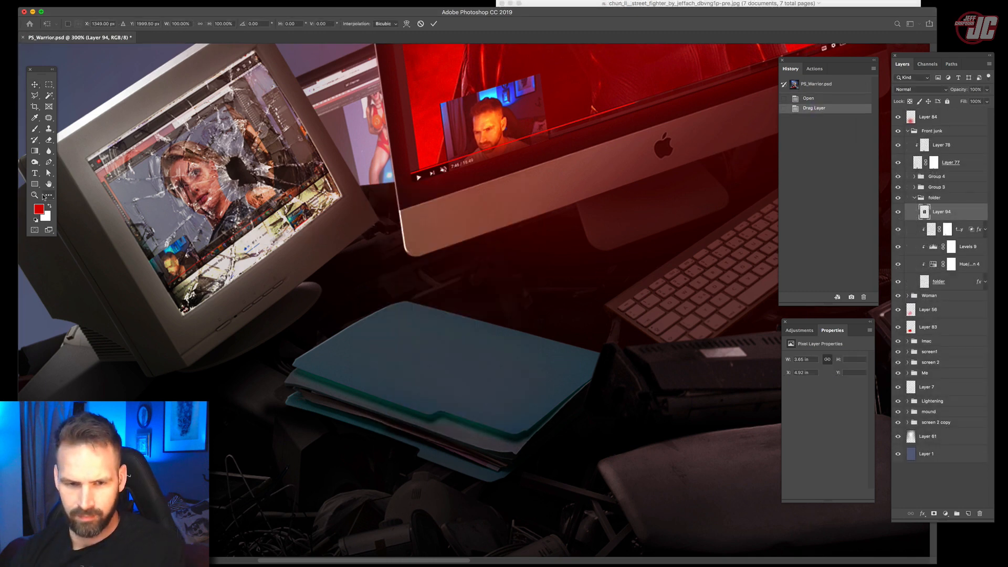
left_click(35, 194)
left_click(410, 280, "alt")
left_click(410, 280, "alt")
left_click(410, 279, "alt")
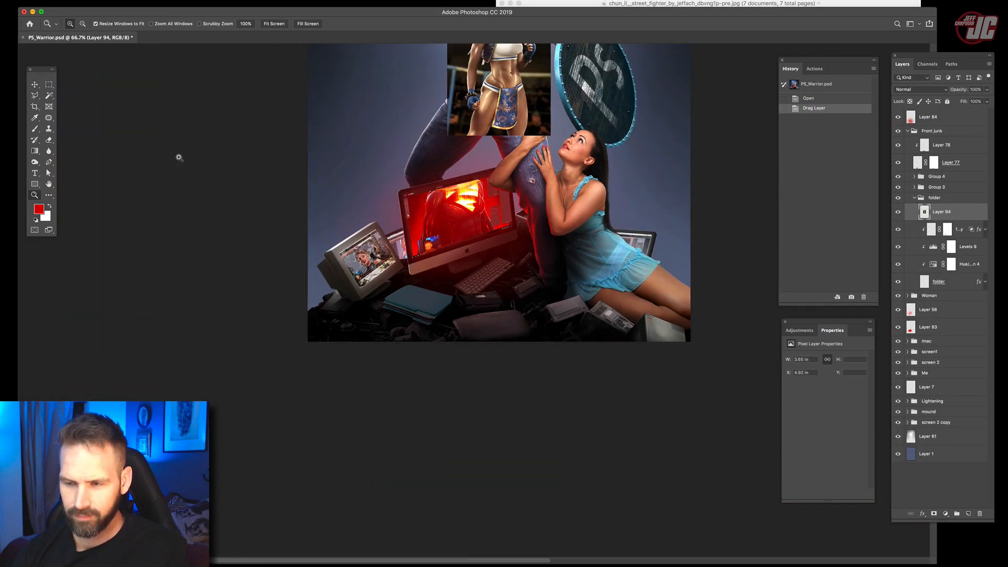
left_click(33, 85)
left_click_drag(543, 105, 514, 245)
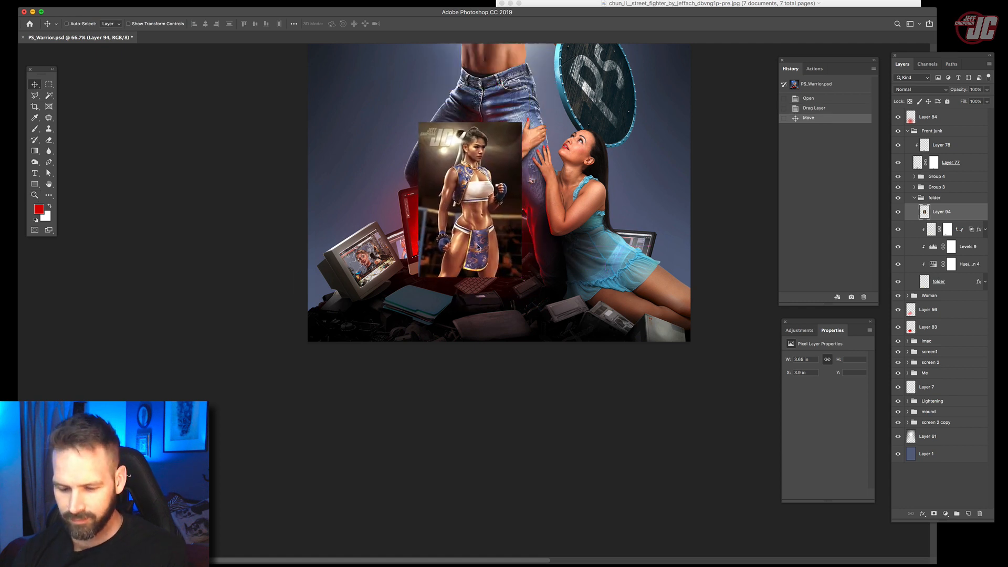
- Scale the Chun-Li image to less than half its size and place it over the old monitor beside the blue folder
key("super+t")
left_click_drag(521, 124, 461, 212)
key("Return")
left_click_drag(467, 250, 339, 255)
- Open the Power Girl image from Preview in Photoshop and copy it into PS_Warrior.psd as a layer above the Chun-Li image
key("super+Tab")
scroll(598, 205, "down", 3)
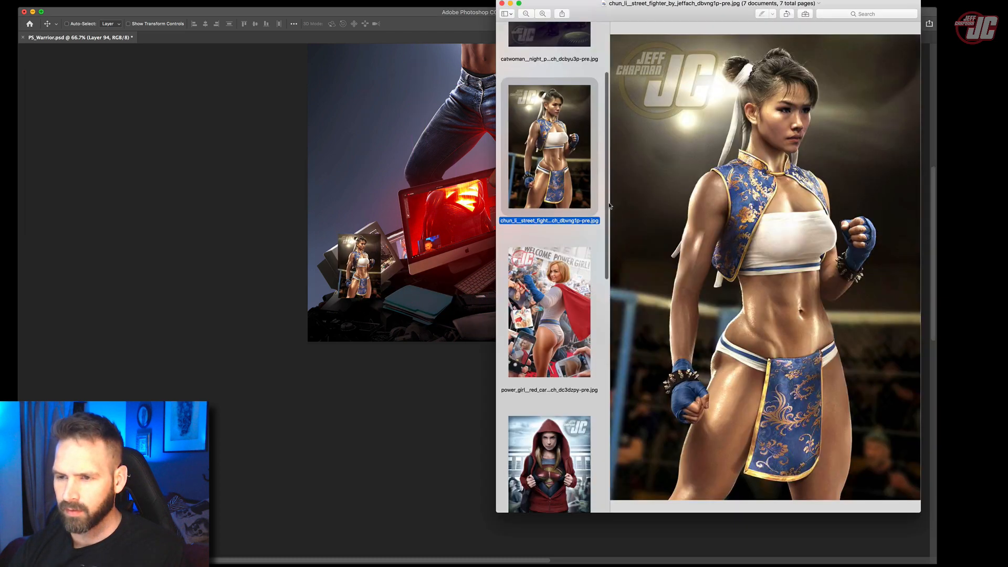
left_click_drag(551, 216, 383, 561)
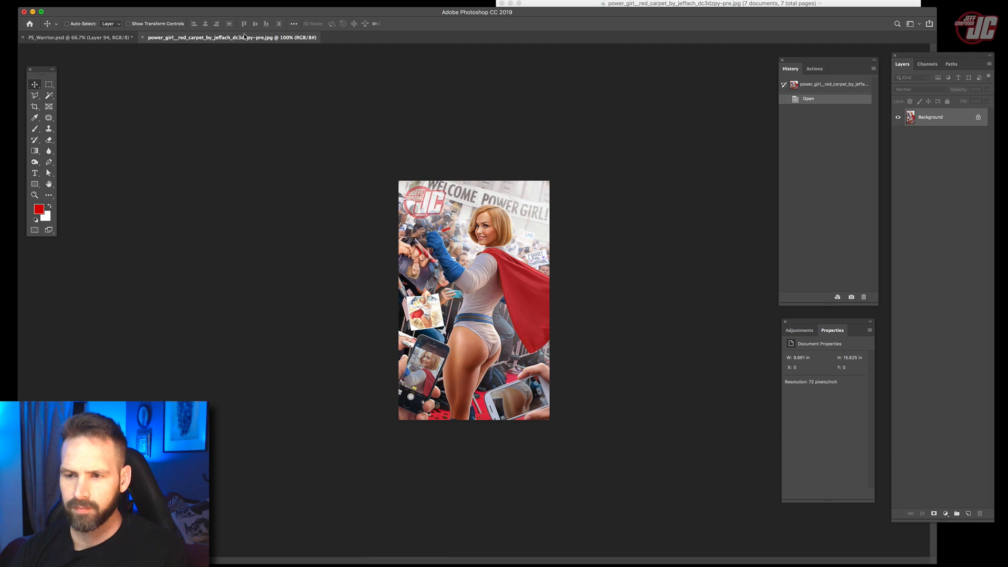
left_click_drag(563, 165, 572, 184)
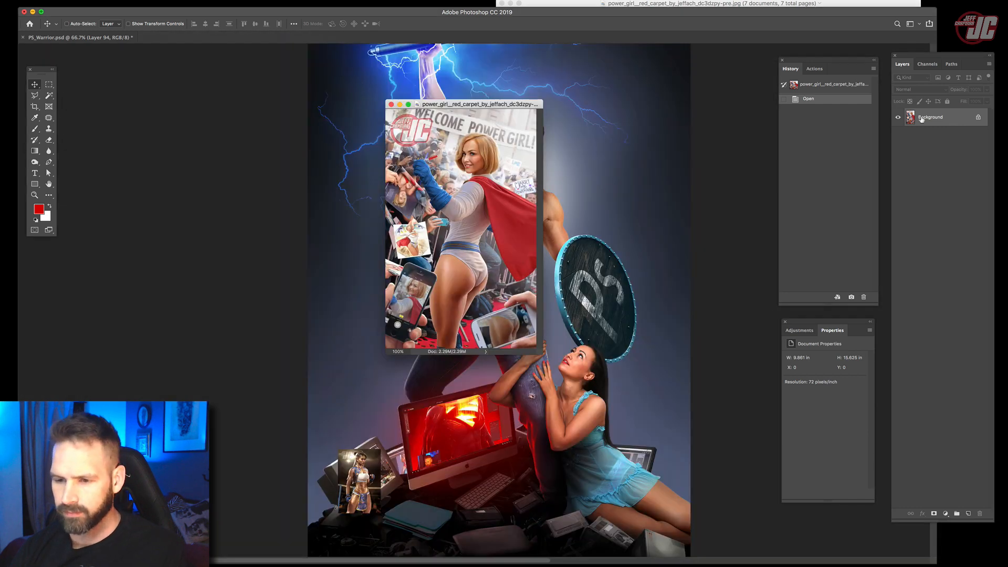
left_click_drag(921, 119, 556, 414)
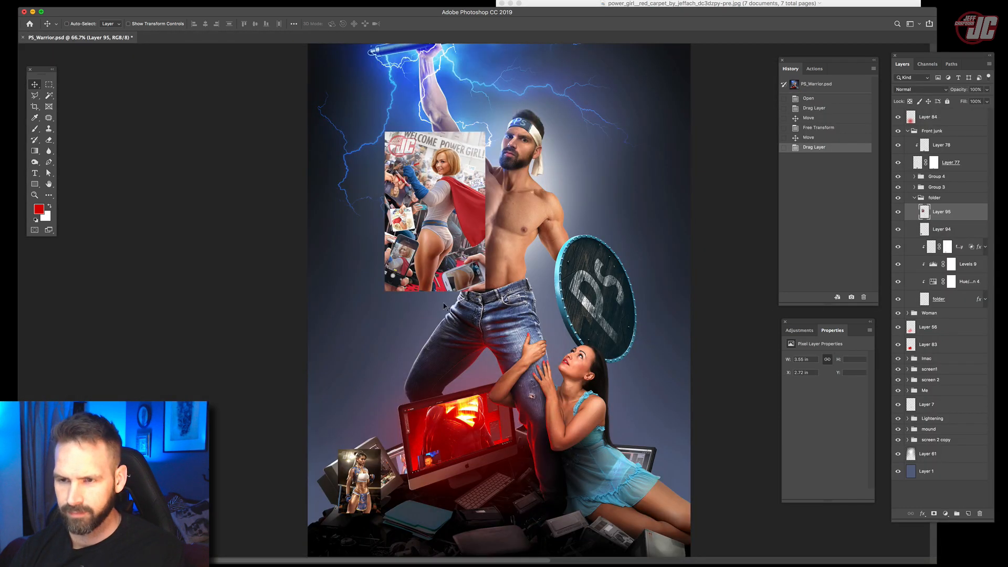
- Scale the Power Girl image to about 50%, 1.8 in wide, and place it in front of the iMac beside the Chun-Li image
key("super+t")
left_click_drag(486, 131, 434, 217)
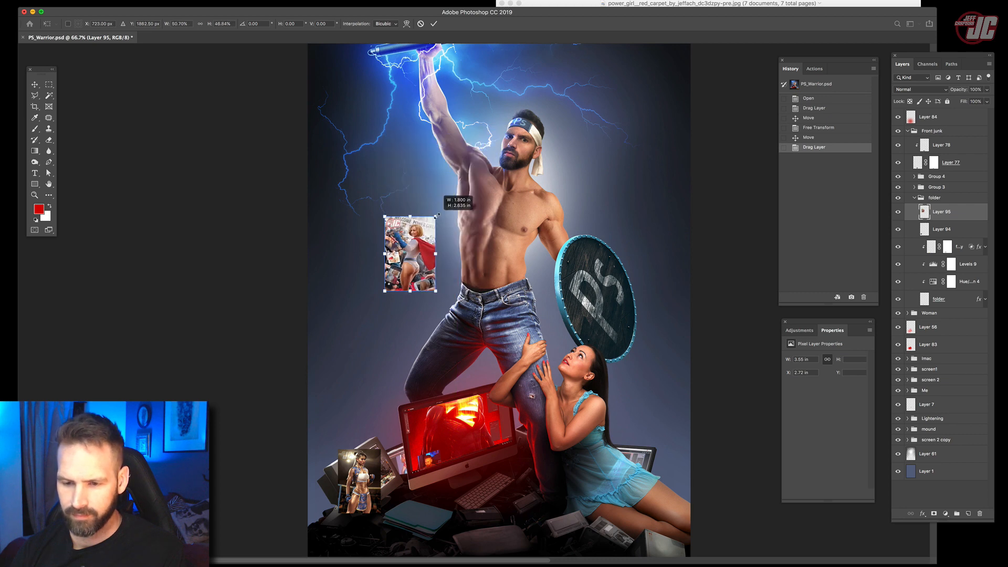
left_click_drag(426, 252, 451, 477)
key("Return")
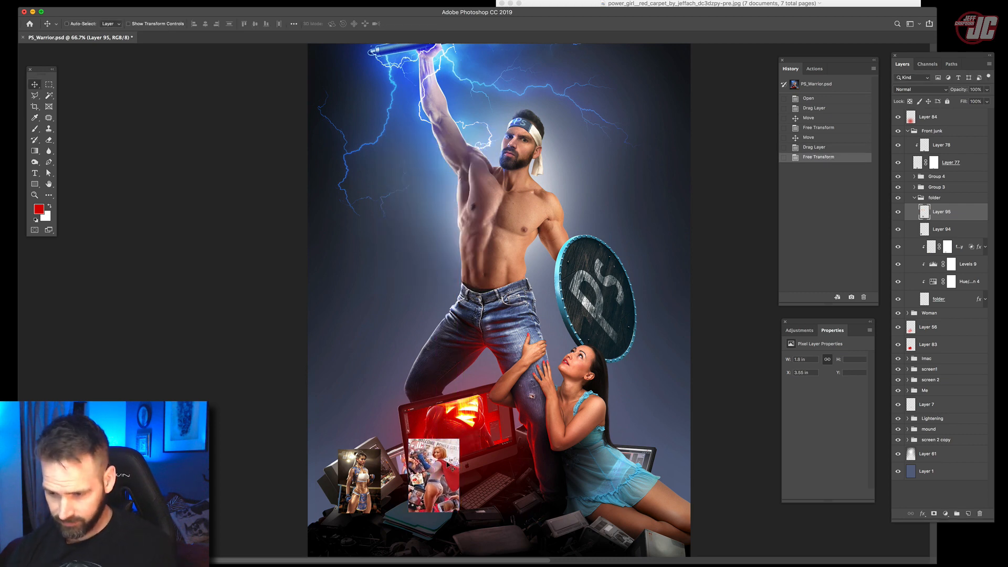
- Bring the Supergirl image from Preview into the composite as a new layer and move it across the warrior's waist
left_click(718, 564)
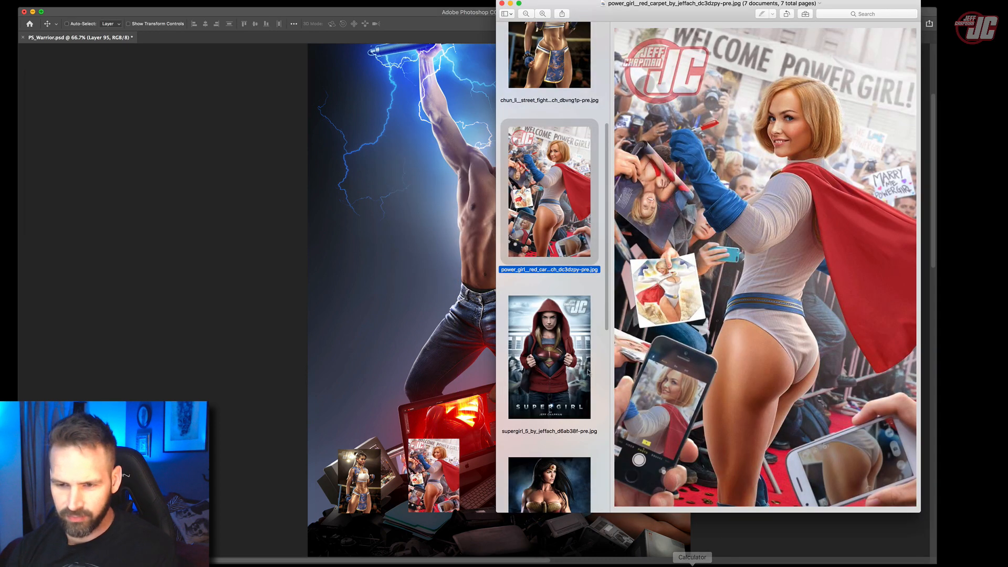
left_click_drag(558, 367, 421, 348)
left_click_drag(392, 261, 516, 298)
- Scale the Supergirl image to 62.47% and place it in line beside the Power Girl image
key("ctrl+t")
left_click_drag(576, 250, 536, 307)
left_click_drag(504, 357, 505, 466)
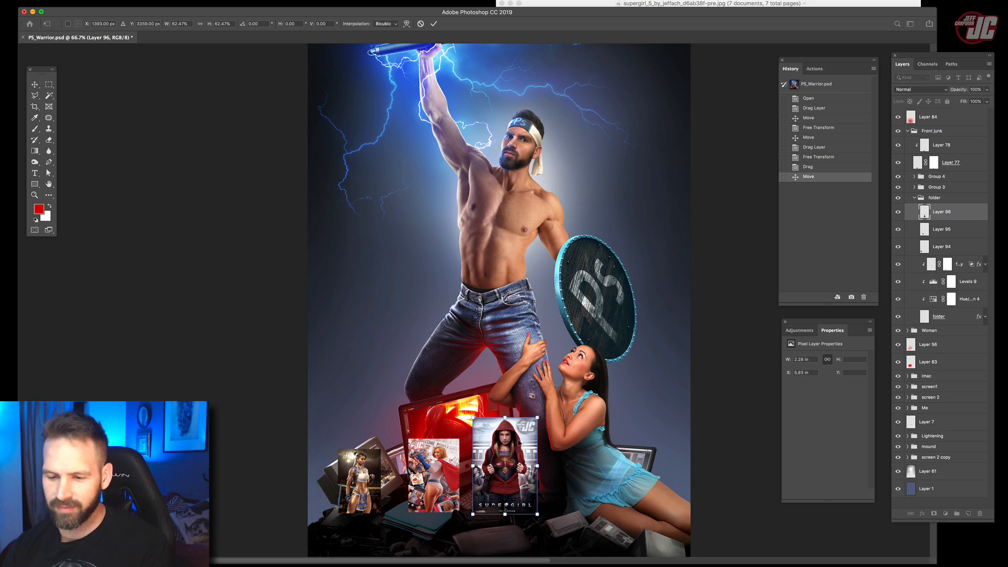
key("Return")
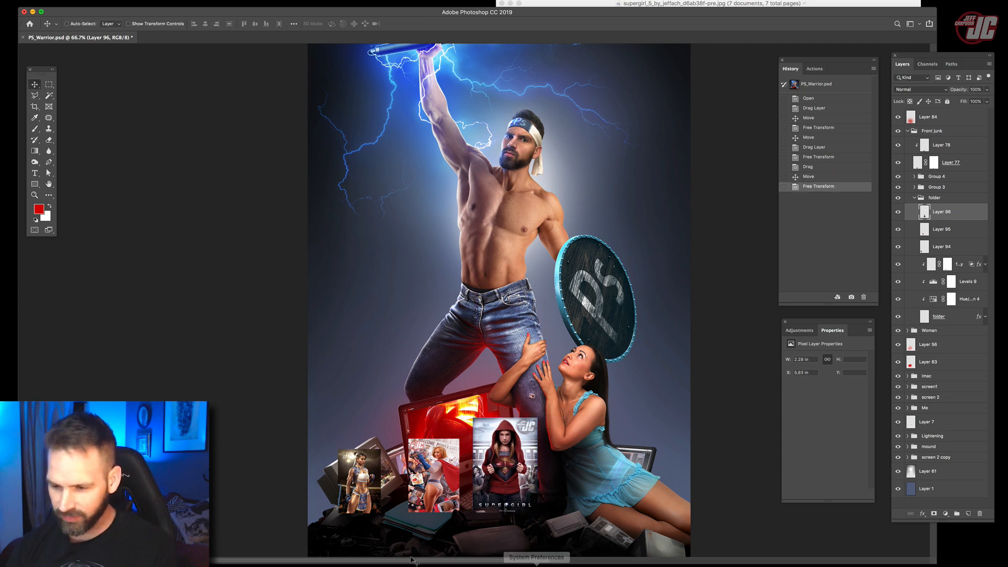
- Bring the Wonder Woman image with the blue smoky background from Preview into the composite as a new layer
left_click(717, 560)
scroll(573, 391, "down", 5)
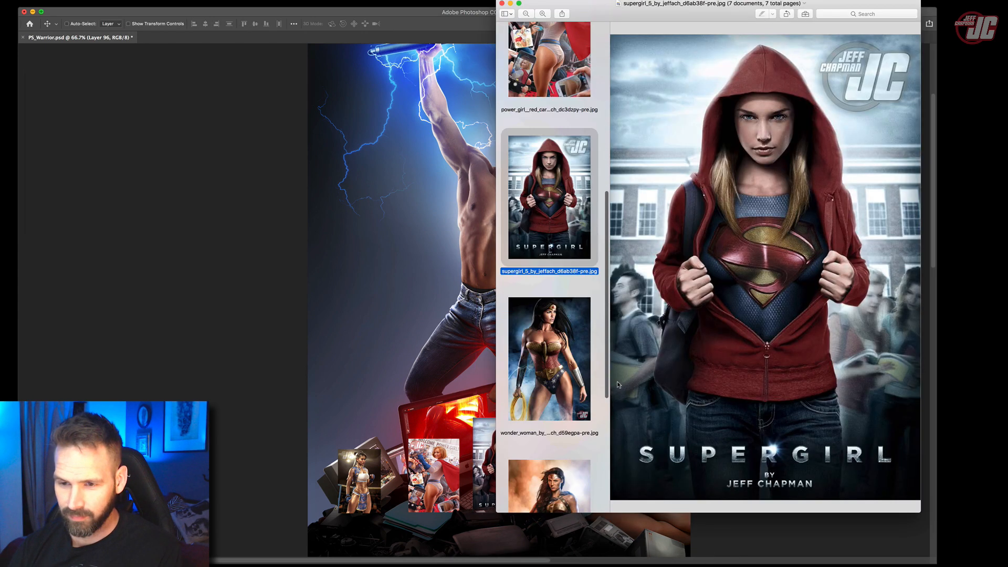
key("Down")
left_click_drag(538, 301, 427, 272)
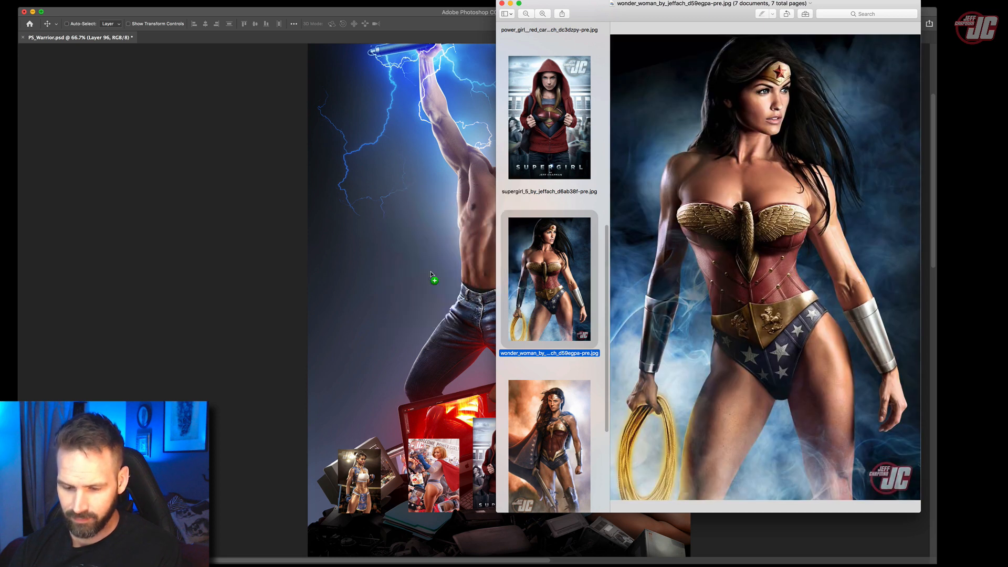
- Scale the Wonder Woman image down to 1.84 in wide, leaving it beside the warrior's hip
key("super+t")
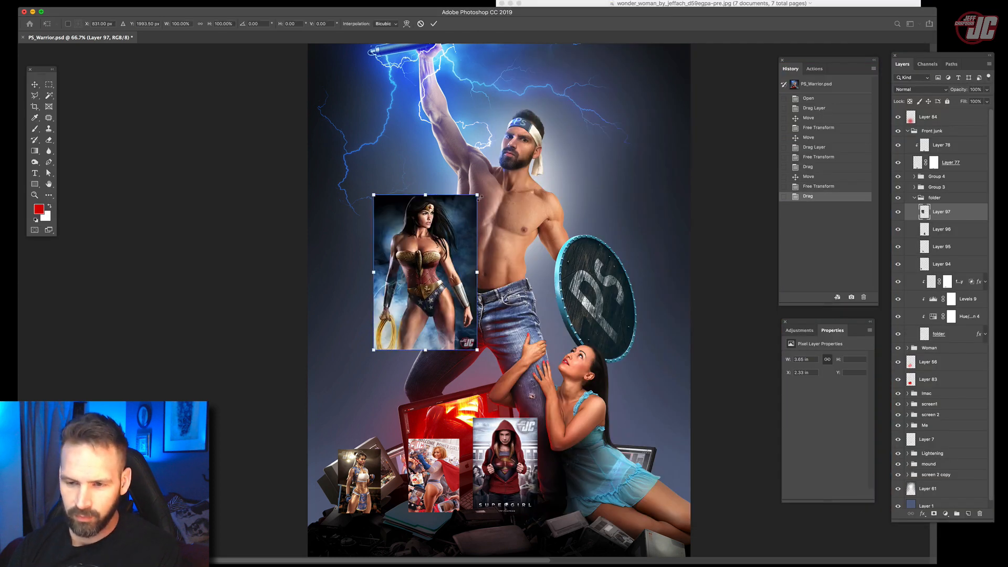
left_click_drag(479, 197, 428, 268)
key("Return")
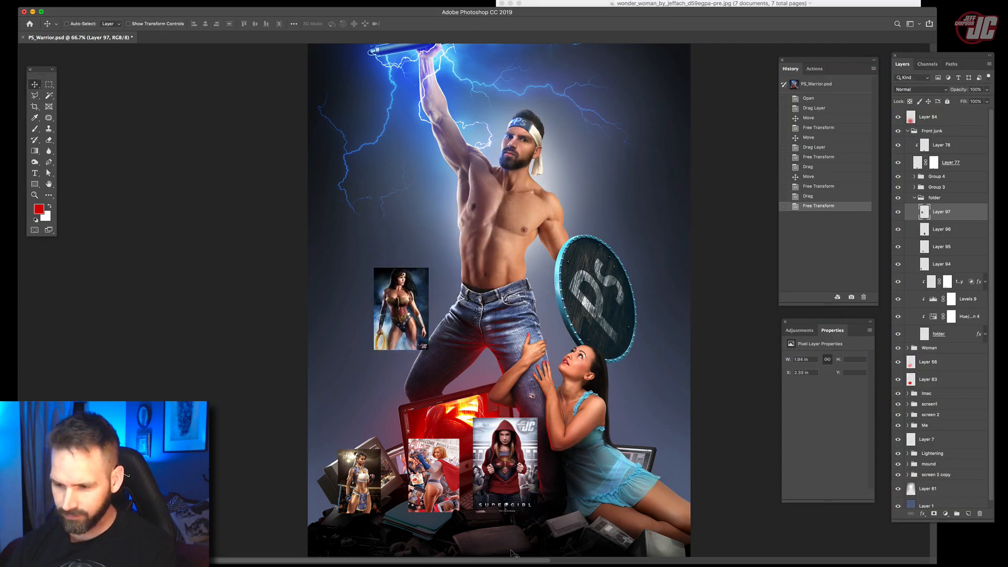
- Bring the victorious Wonder Woman image from Preview in as a new layer, and scale it to 2.16 in wide over the warrior's waist
left_click(706, 559)
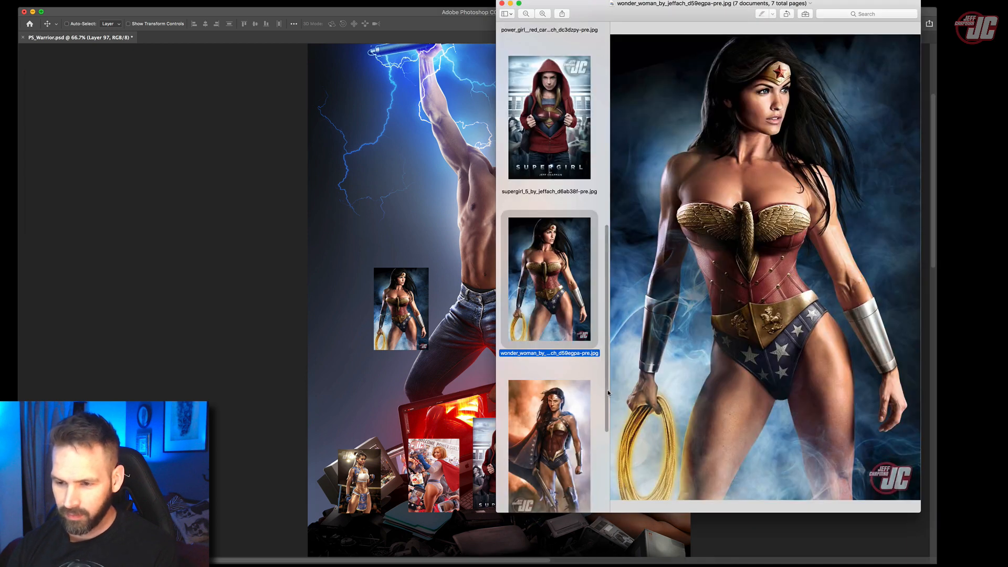
scroll(578, 368, "down", 5)
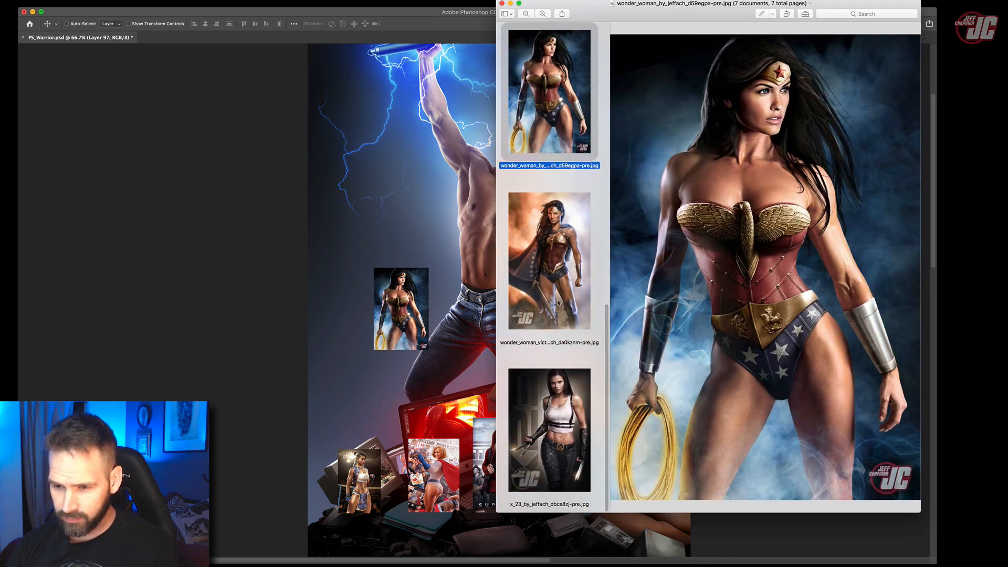
left_click_drag(555, 265, 517, 277)
key("ctrl+t")
left_click_drag(528, 213, 513, 256)
key("Return")
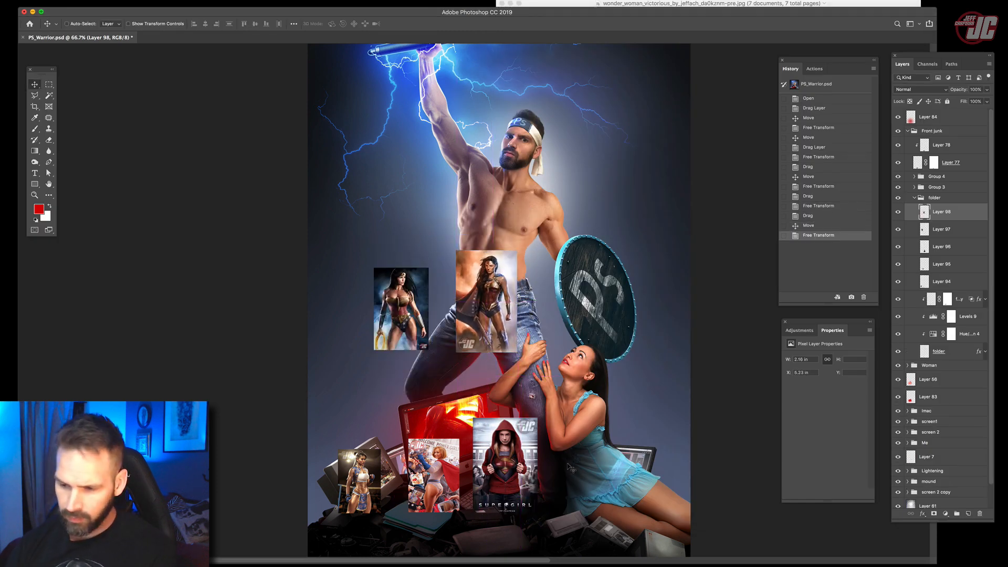
- Bring the X-23 image from Preview into the composite as a new layer and scale it to 2.52 in wide
left_click(717, 565)
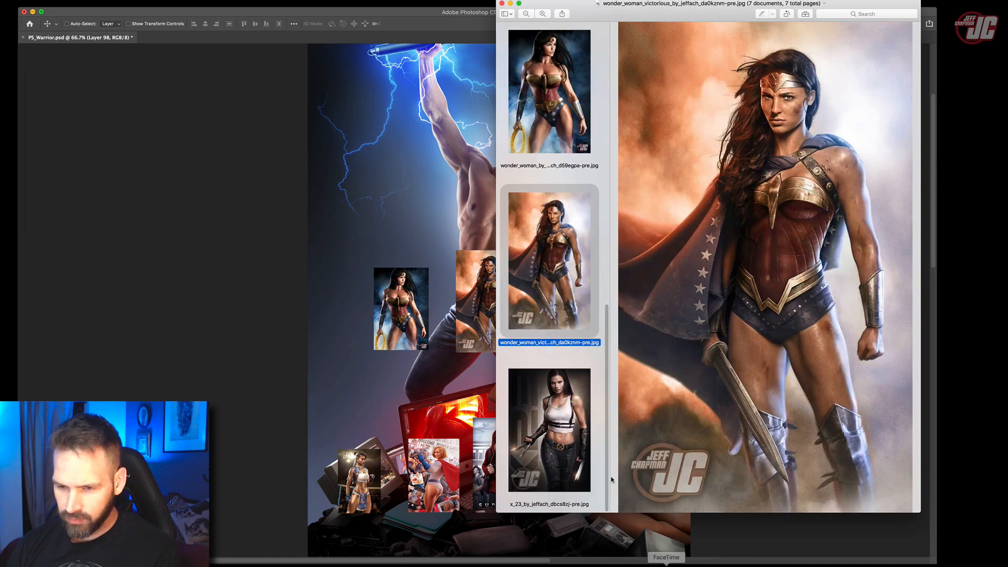
left_click_drag(558, 444, 429, 355)
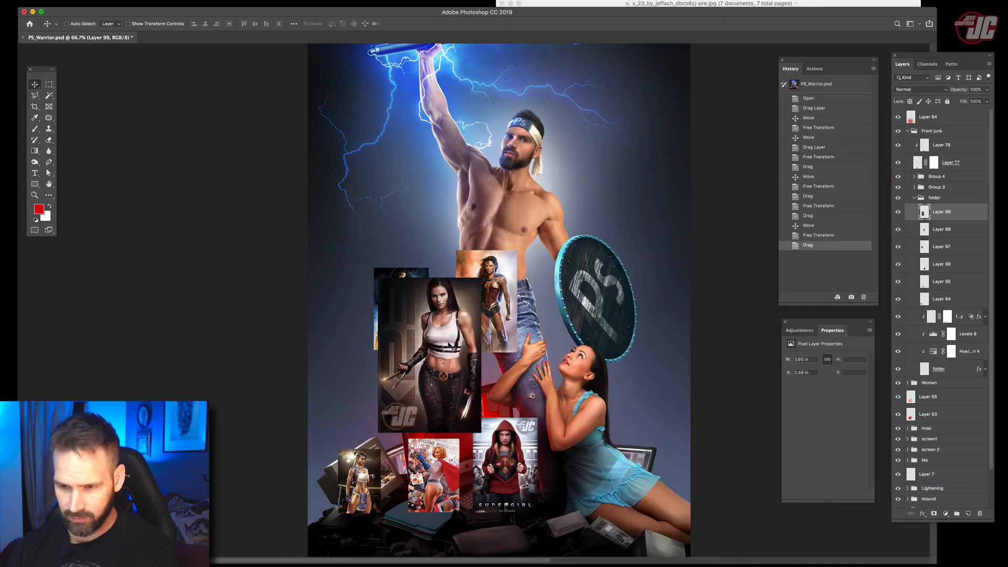
key("super+t")
left_click_drag(481, 277, 449, 325)
key("Return")
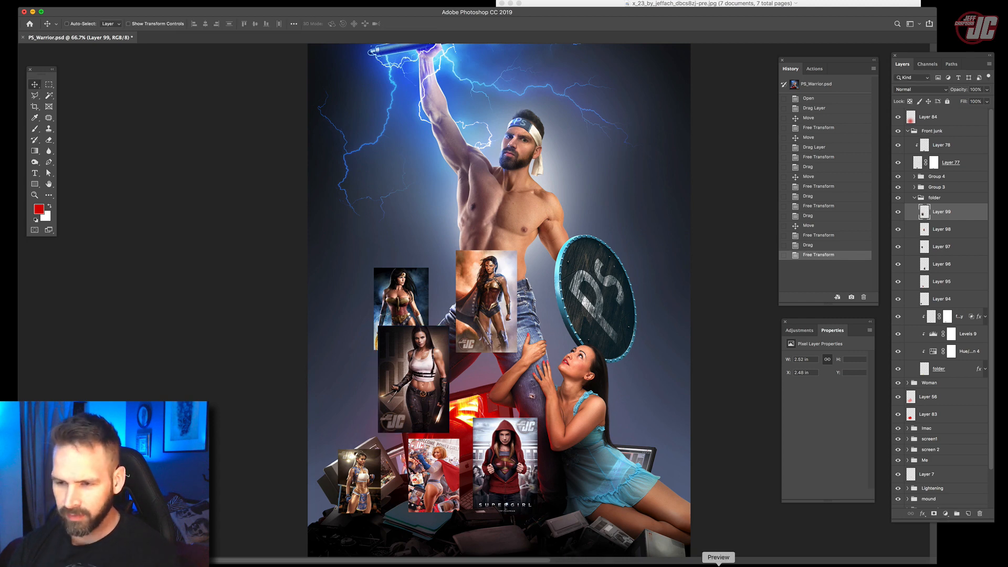
- Bring the dark night-time rooftop image from Preview into the composite as a new layer and scale it to 2.75 in wide
left_click(718, 564)
scroll(551, 263, "up", 5)
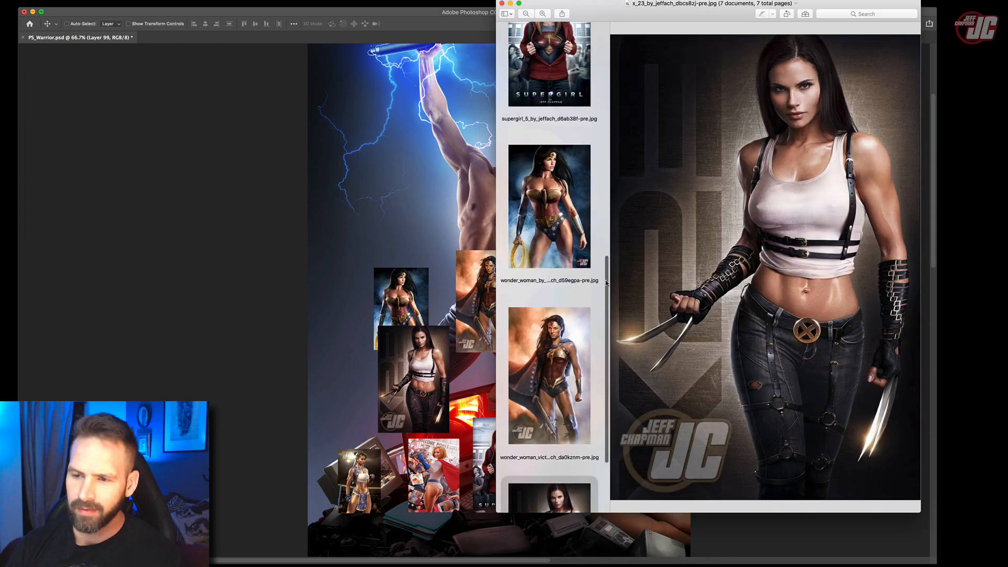
scroll(622, 181, "up", 3)
scroll(615, 194, "down", 4)
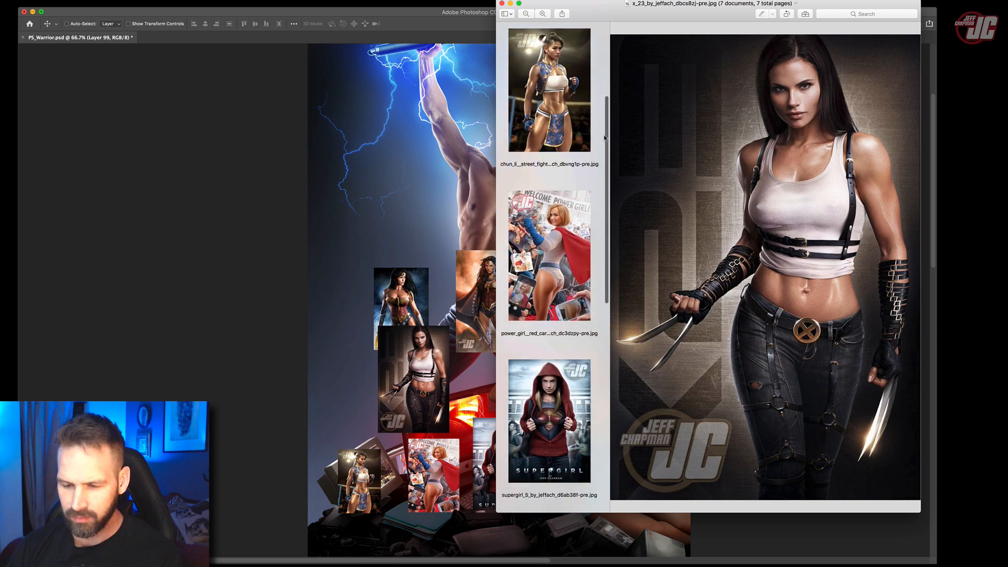
scroll(599, 170, "up", 5)
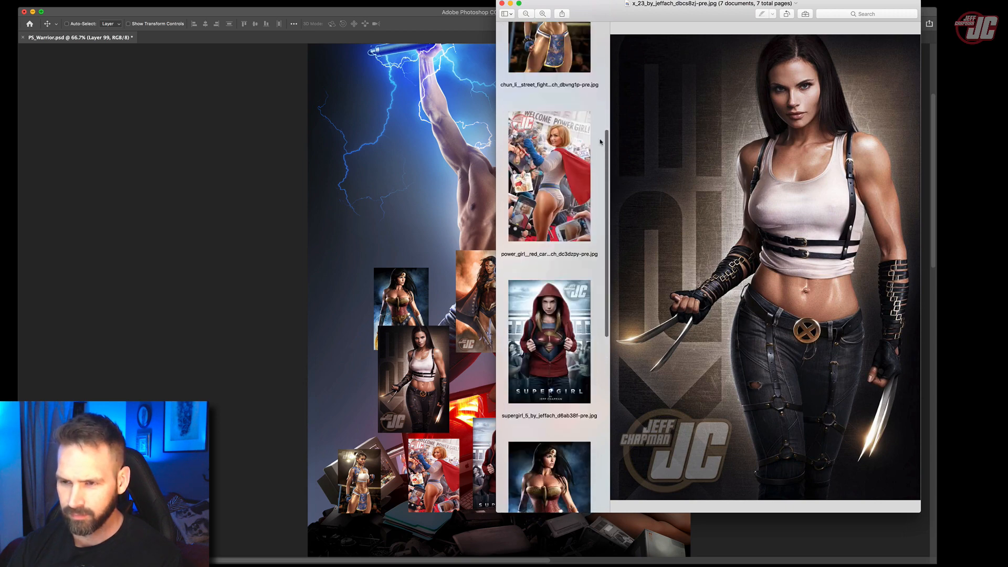
scroll(595, 57, "up", 1)
left_click_drag(569, 75, 435, 242)
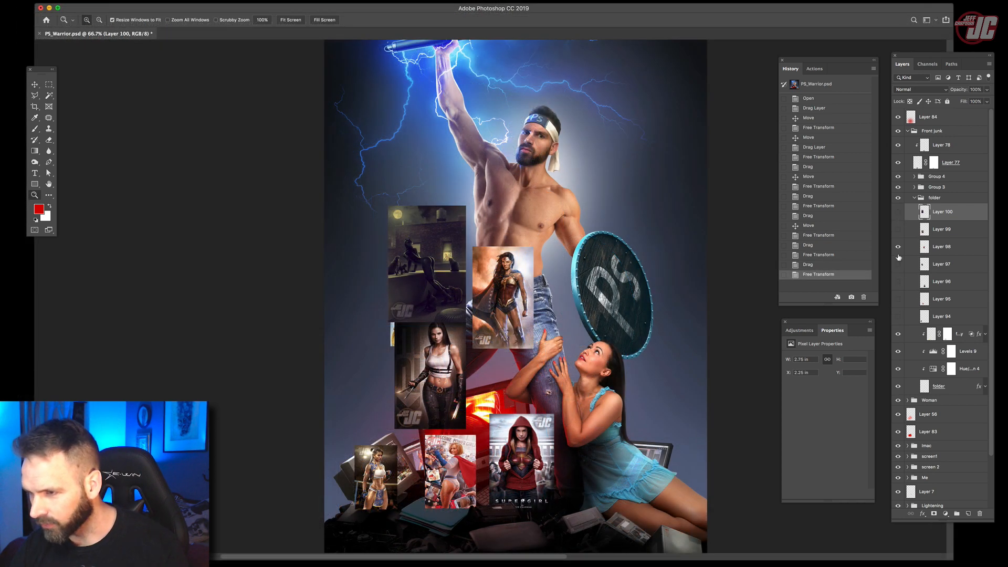
- Hide all the imported superheroine image layers, Layer 94 to Layer 100, to uncover the blue folder in the junk pile
left_click_drag(897, 256, 898, 246)
left_click(423, 460)
left_click(422, 460)
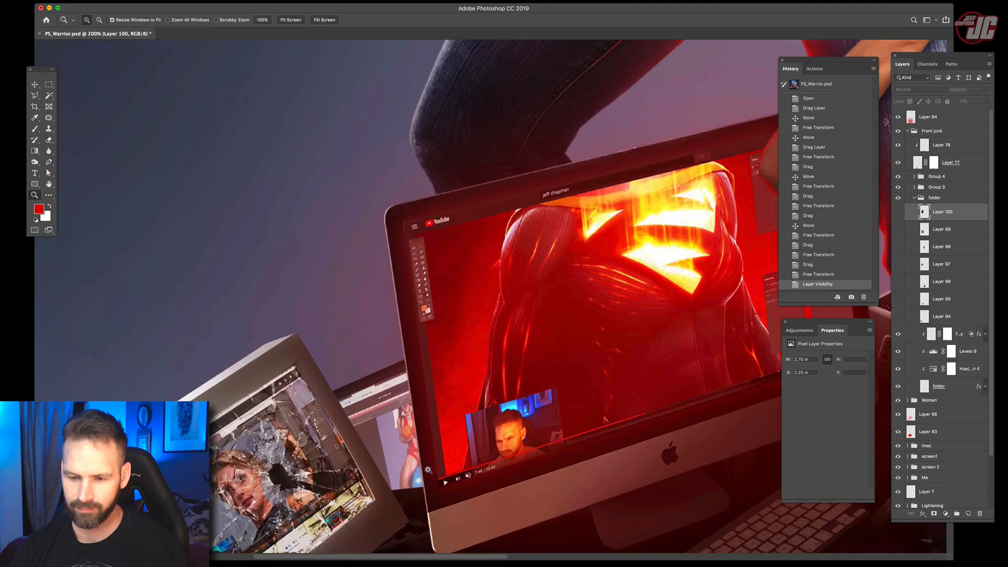
left_click(427, 453)
left_click_drag(446, 476, 418, 310)
left_click(385, 372)
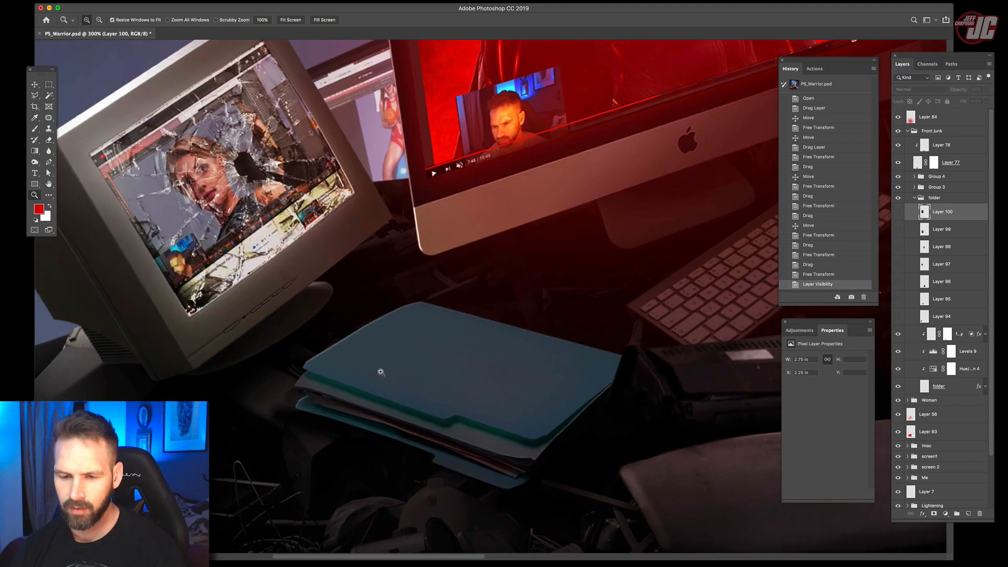
left_click(383, 371)
left_click_drag(321, 379, 332, 298)
left_click(332, 297)
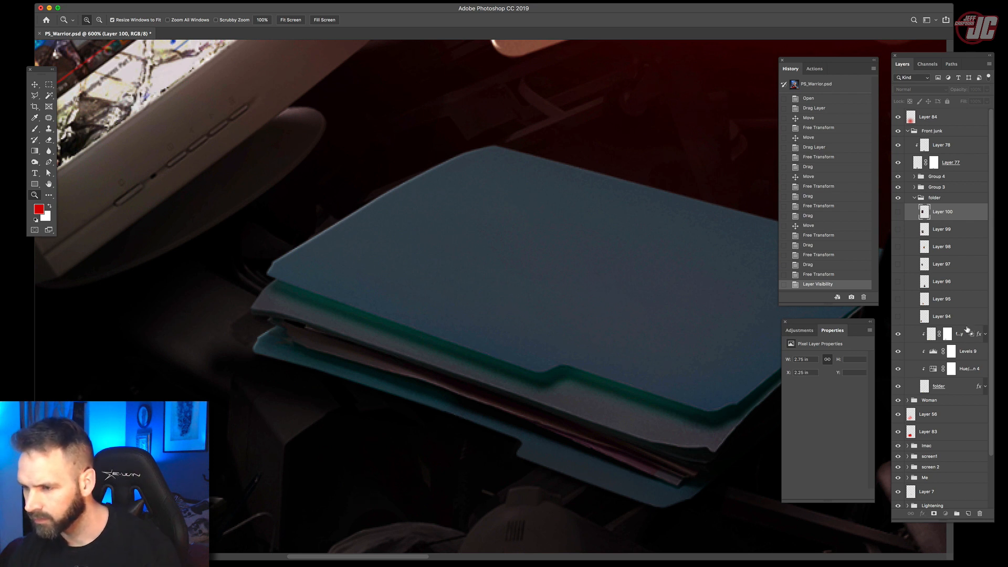
- Group Layer 94 through Layer 100 and name the group imges
left_click(967, 331)
left_click(960, 316)
left_click(956, 218, "shift")
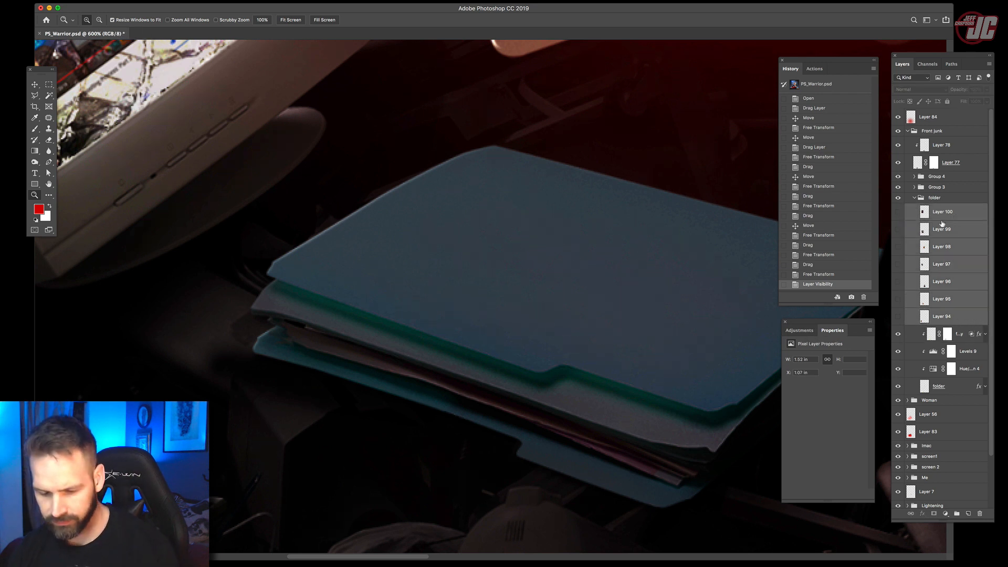
key("ctrl+g")
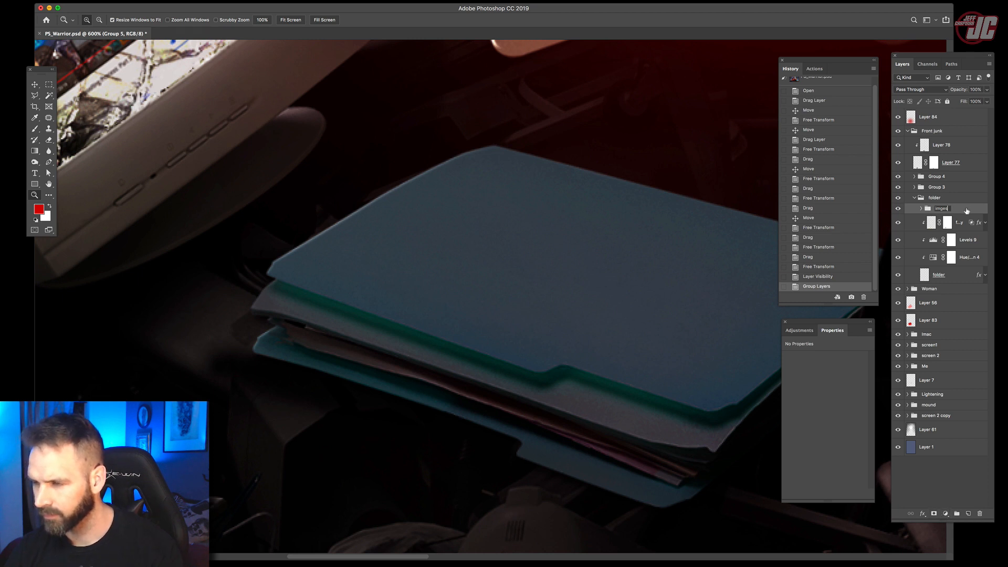
key("Return")
- Start a Pen tool path along the front edge of the blue folder's top cover, following its tab to the near corner
left_click(48, 161)
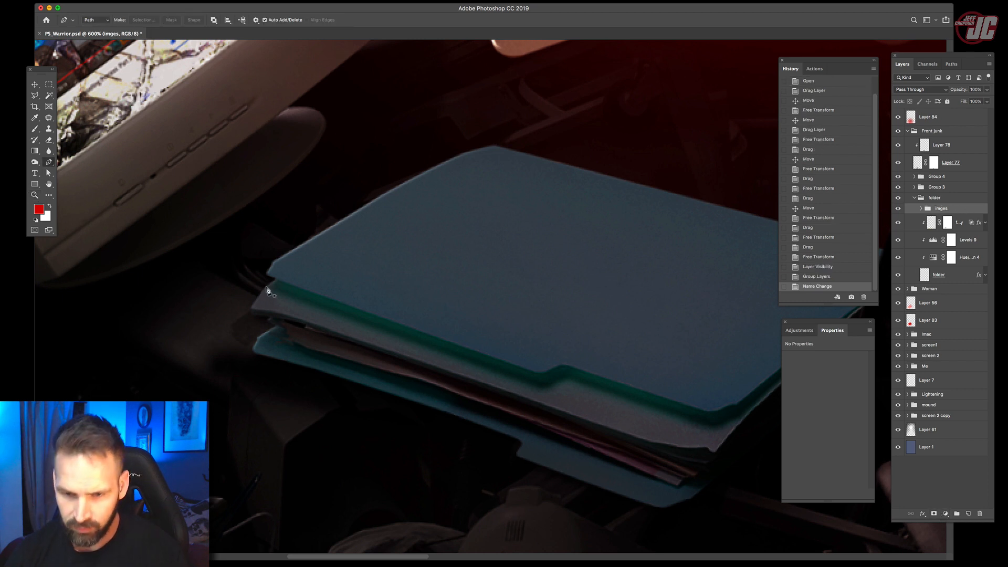
left_click(270, 274)
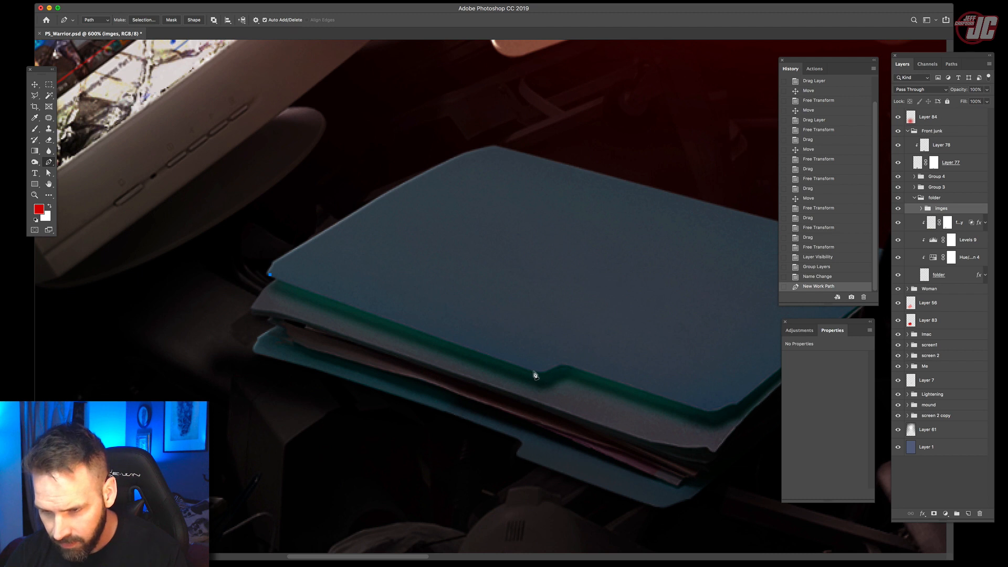
left_click_drag(541, 374, 542, 373)
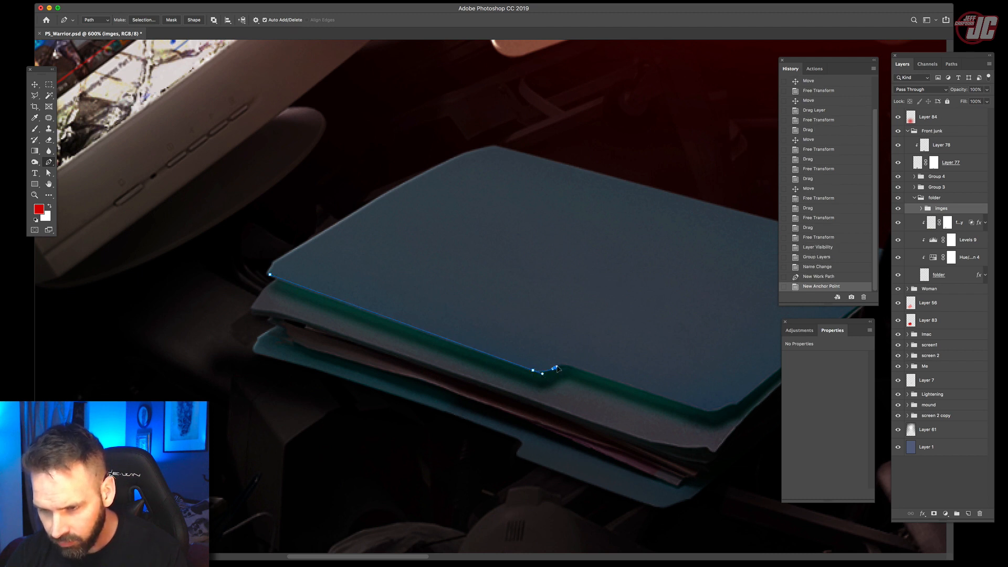
left_click(557, 367)
left_click(646, 390)
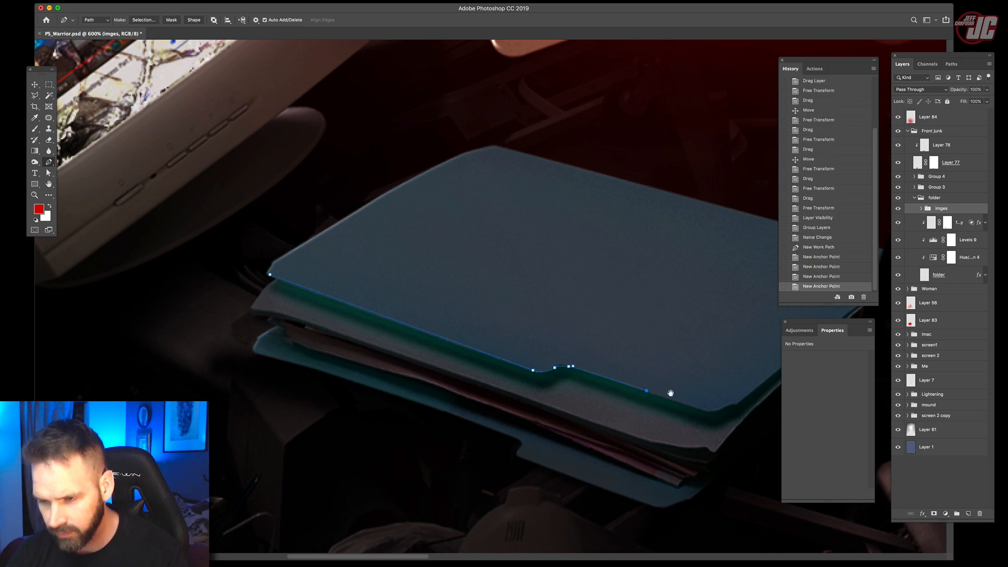
left_click_drag(671, 391, 466, 290)
left_click_drag(581, 348, 496, 321)
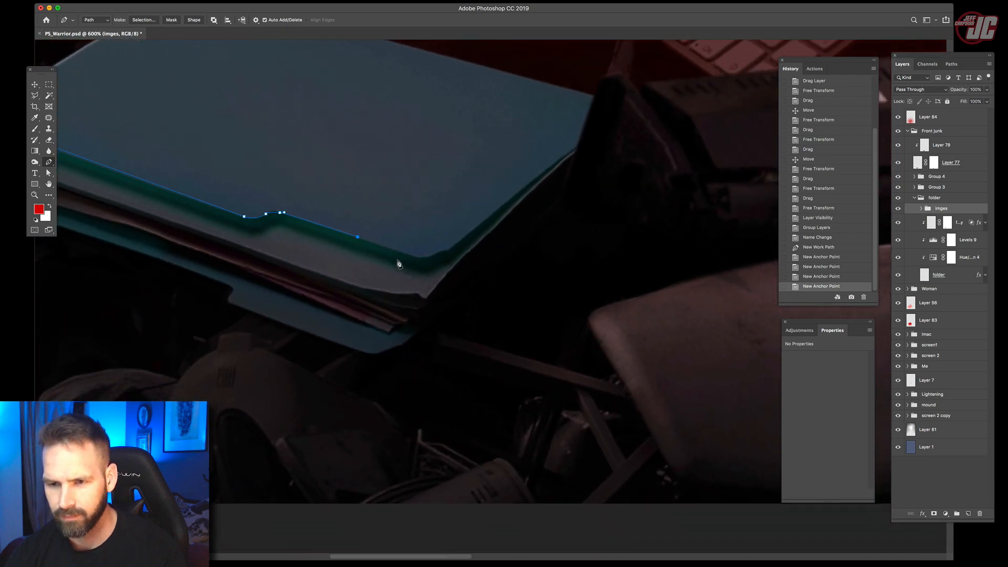
left_click(418, 257)
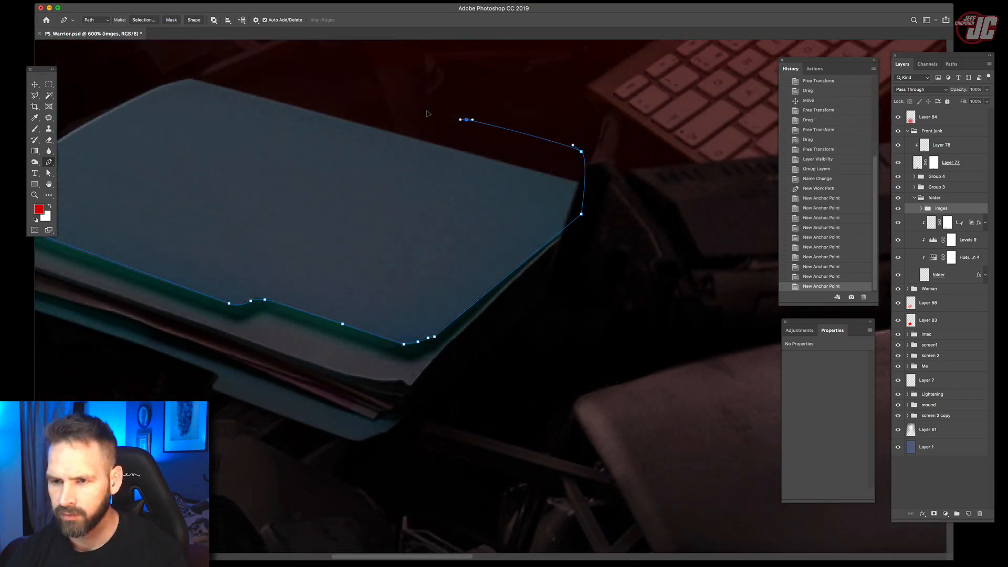
- Complete the path loosely beyond the cover's back edge and along its remaining curved edge, and load it as a selection
left_click(393, 109)
left_click_drag(508, 149, 549, 157)
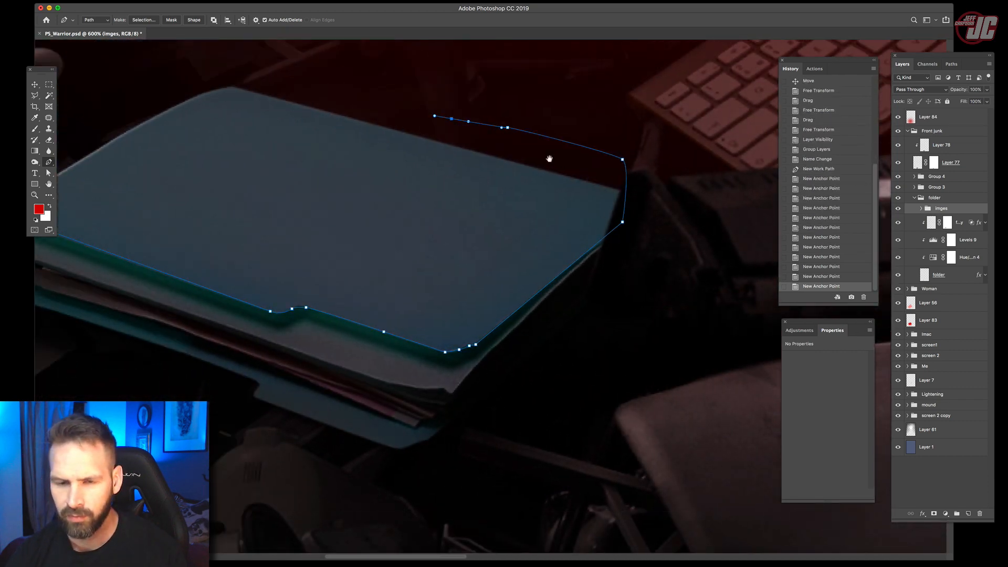
left_click_drag(256, 114, 514, 164)
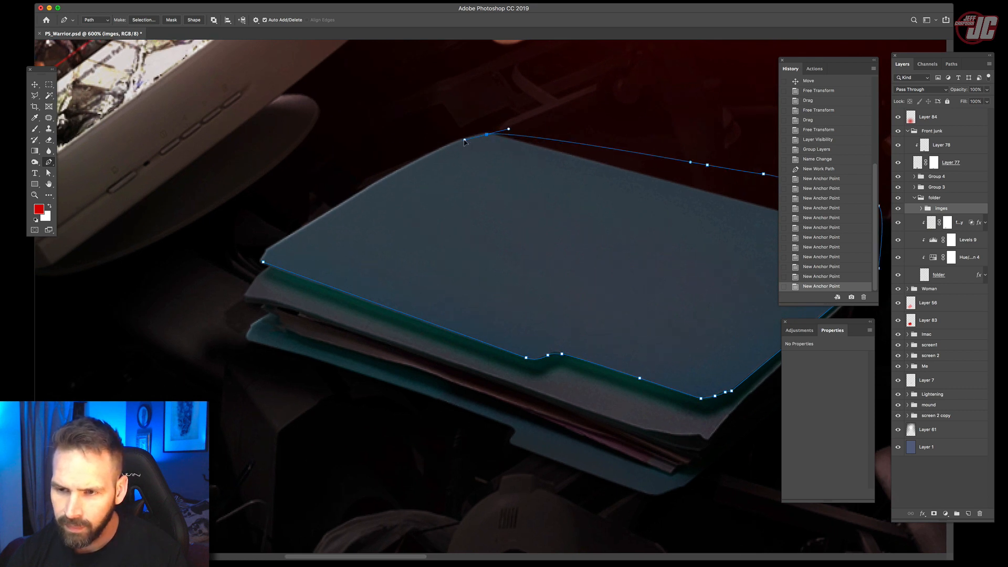
left_click(464, 141)
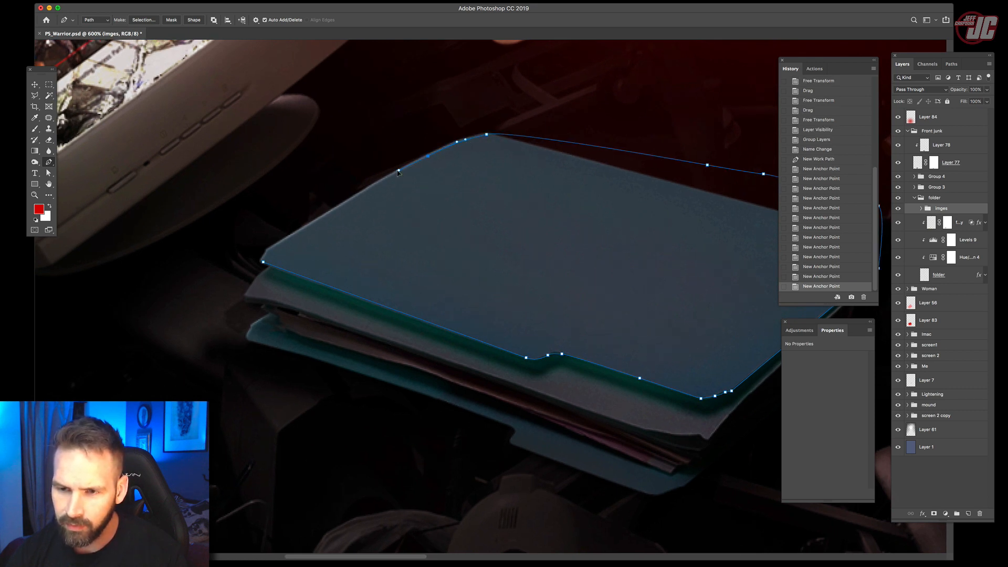
left_click(379, 183)
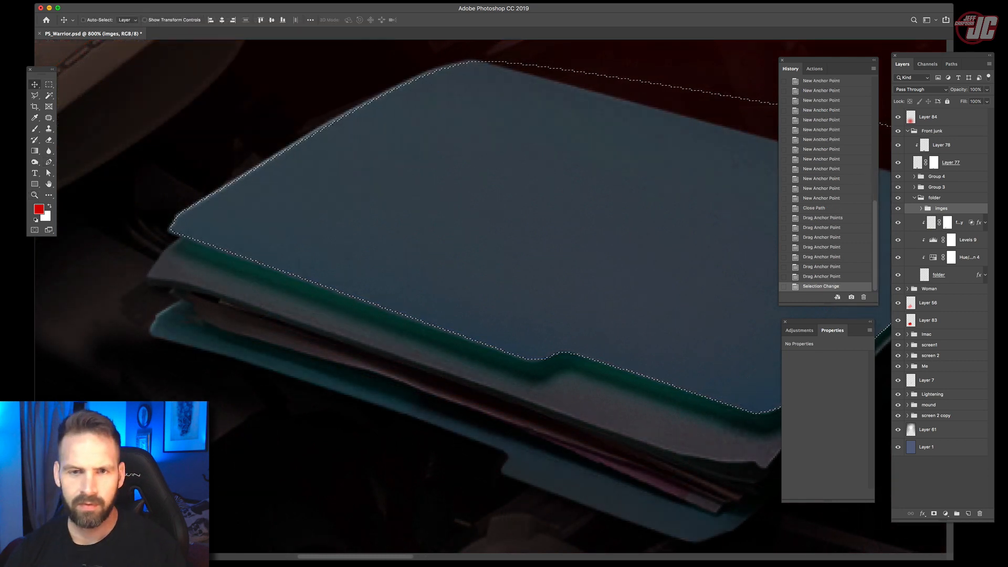
- Invert the folder cover selection and add it as a layer mask on the imges group
left_click(145, 1)
left_click(152, 28)
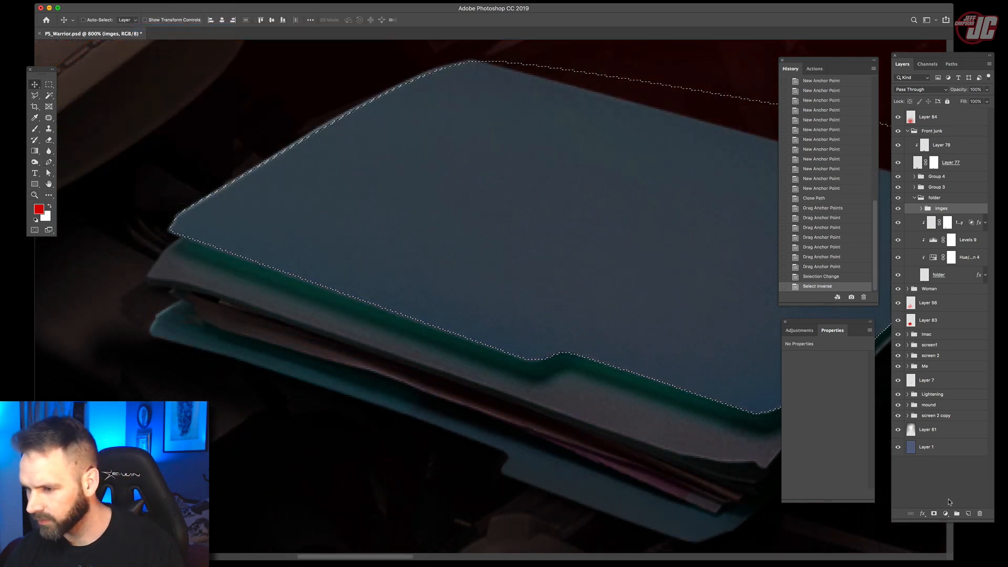
left_click(934, 514)
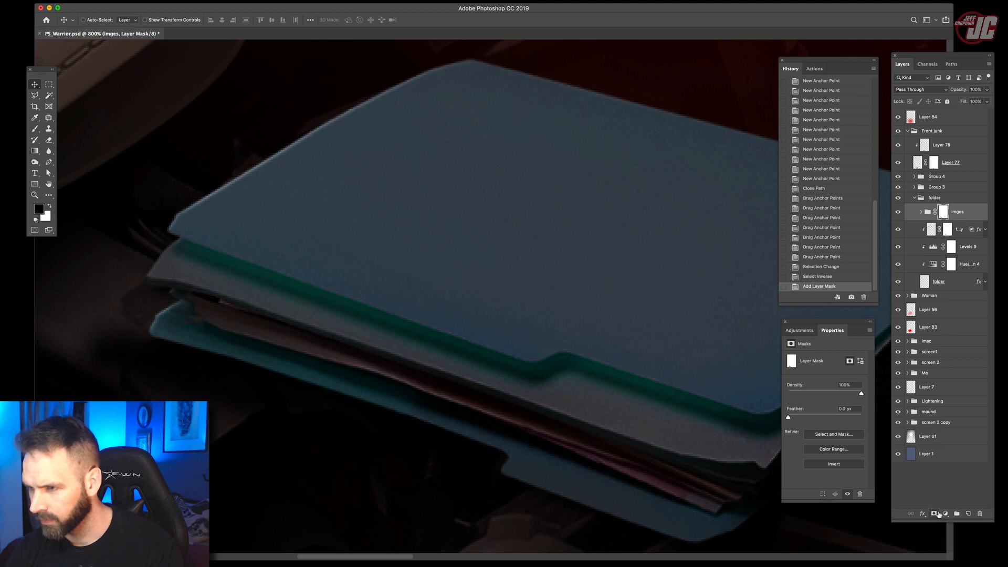
- Show only the Chun-Li image, Layer 94, in the imges group and move it over the blue folder
left_click(37, 196)
left_click(443, 306)
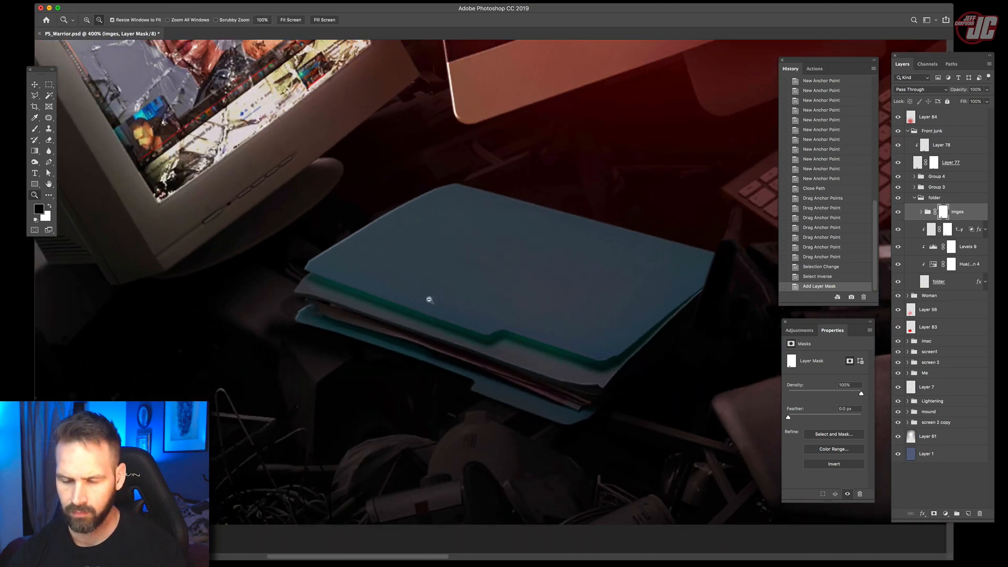
left_click(428, 298)
left_click(35, 84)
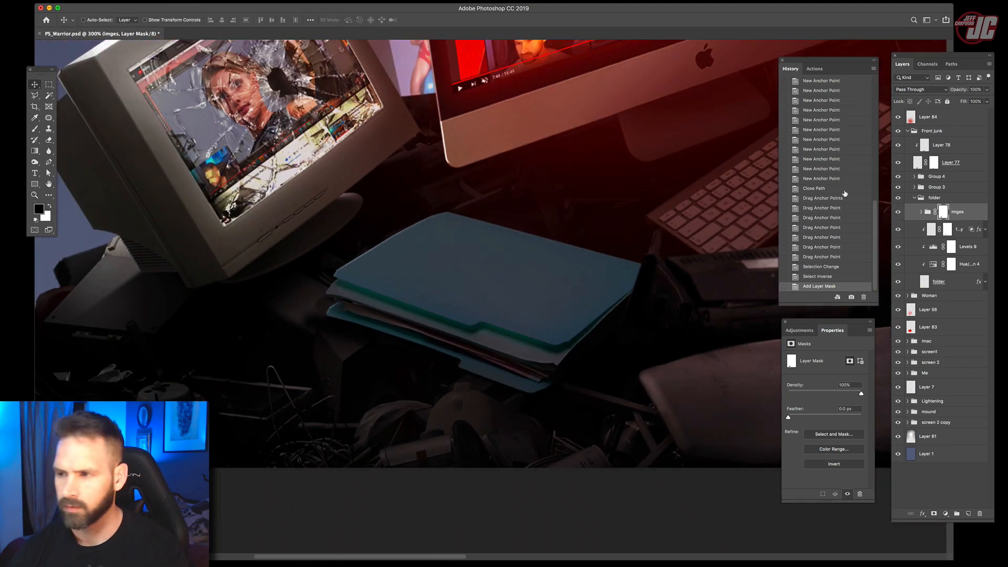
left_click(921, 212)
left_click(898, 230)
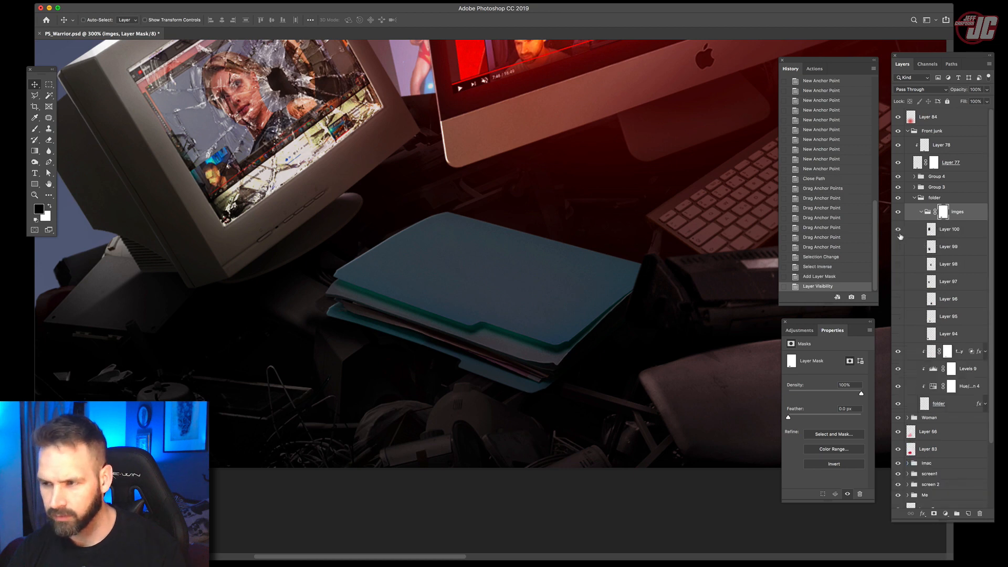
left_click(899, 233)
left_click(945, 331)
left_click_drag(267, 223, 370, 283)
left_click_drag(337, 239, 495, 369)
- Examine how the group mask cuts off the Chun-Li image along the edges of the folder's top cover
key("z")
left_click(445, 335)
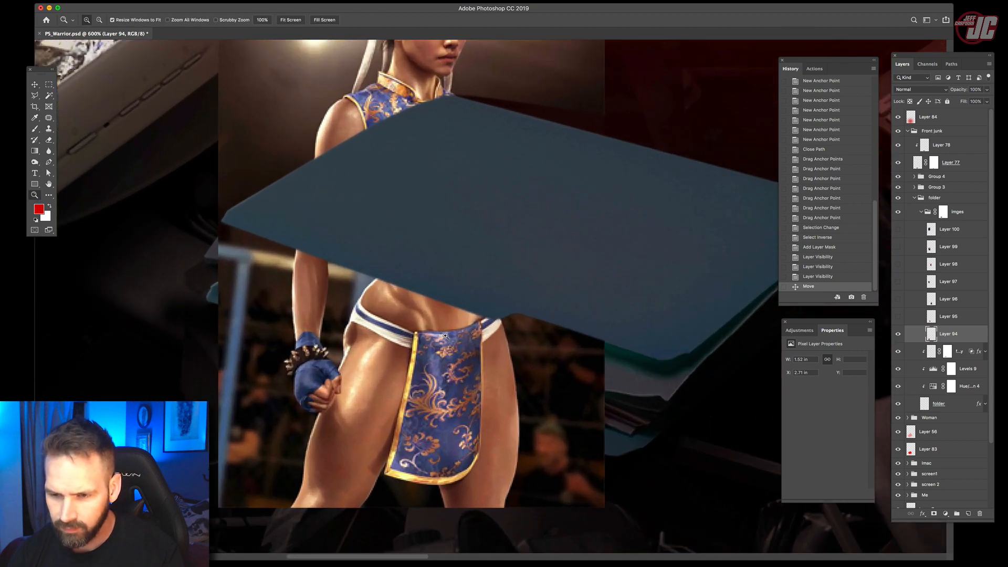
left_click(445, 335)
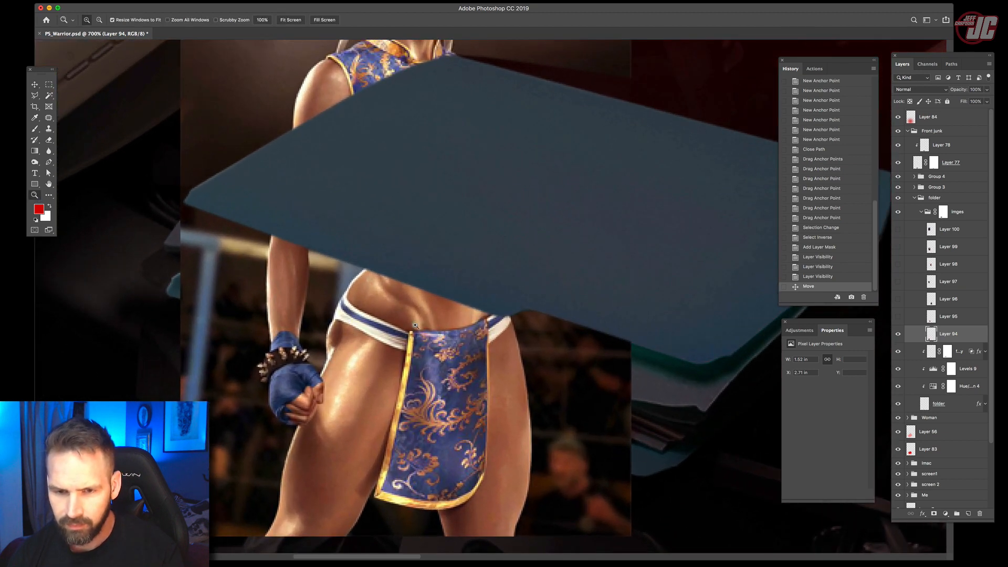
left_click(436, 312, "alt")
left_click(437, 311, "alt")
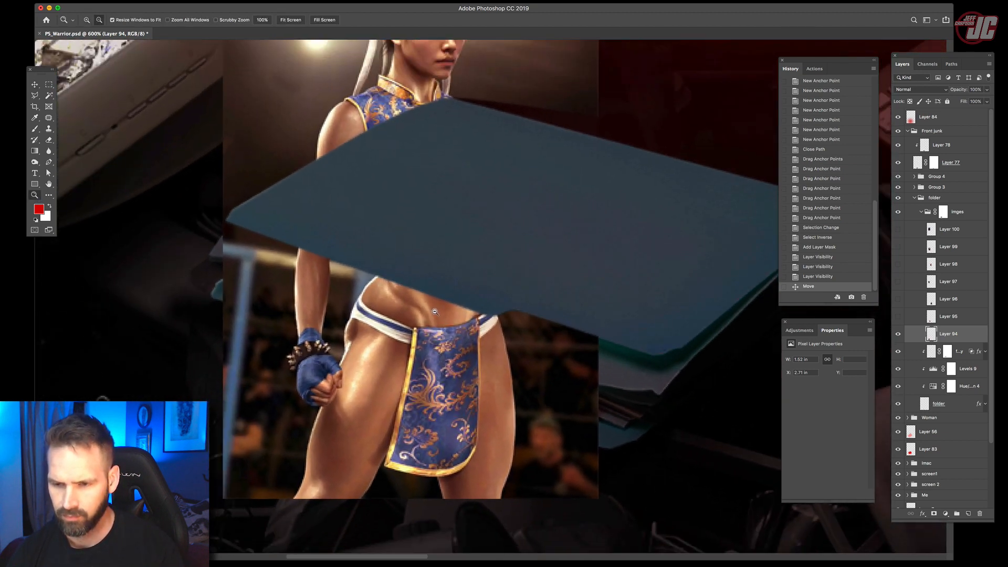
left_click(437, 312, "alt")
left_click(436, 311, "alt")
left_click(436, 312, "alt")
- Rotate, skew and shrink the Chun-Li image to about 2 in wide so it lies flat, sticking out from the folder's front edge
key("v")
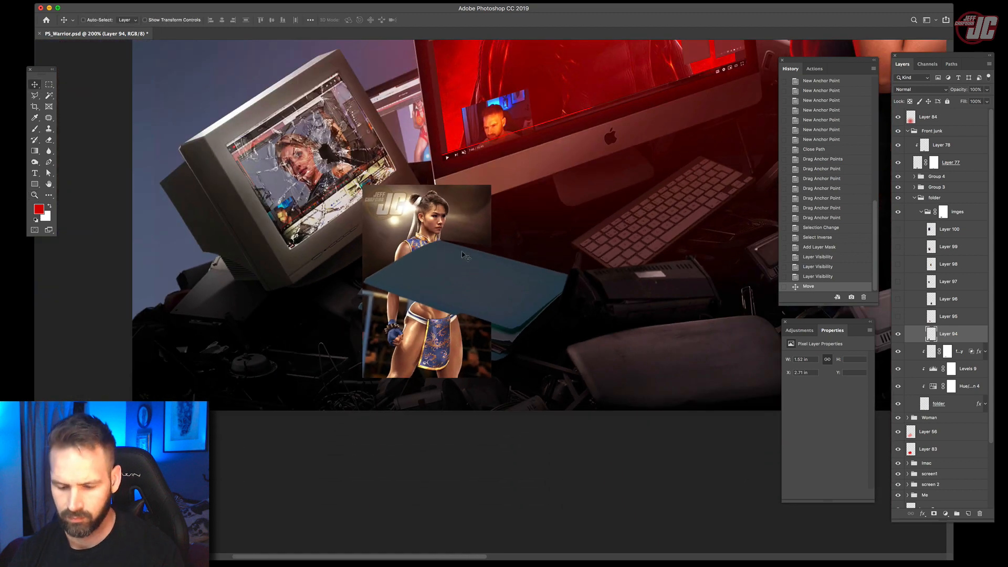
key("ctrl+t")
left_click_drag(516, 161, 394, 240)
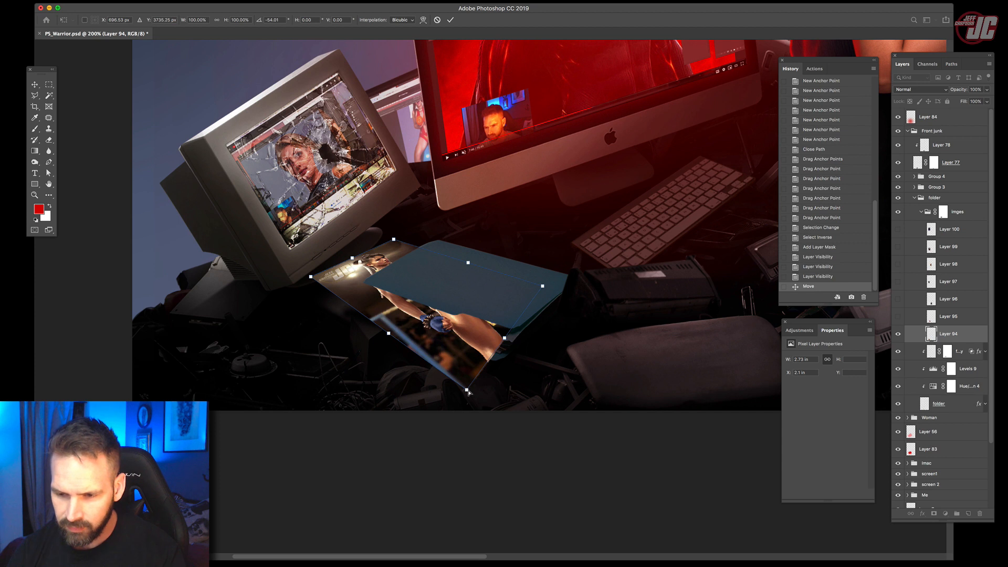
left_click_drag(467, 390, 465, 361)
left_click_drag(407, 260, 398, 299)
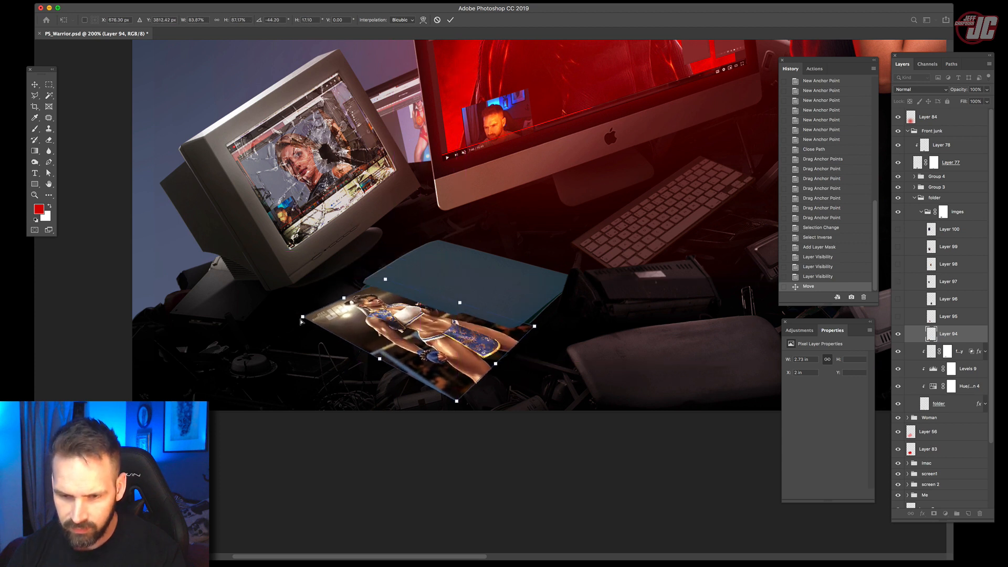
left_click_drag(300, 322, 301, 326)
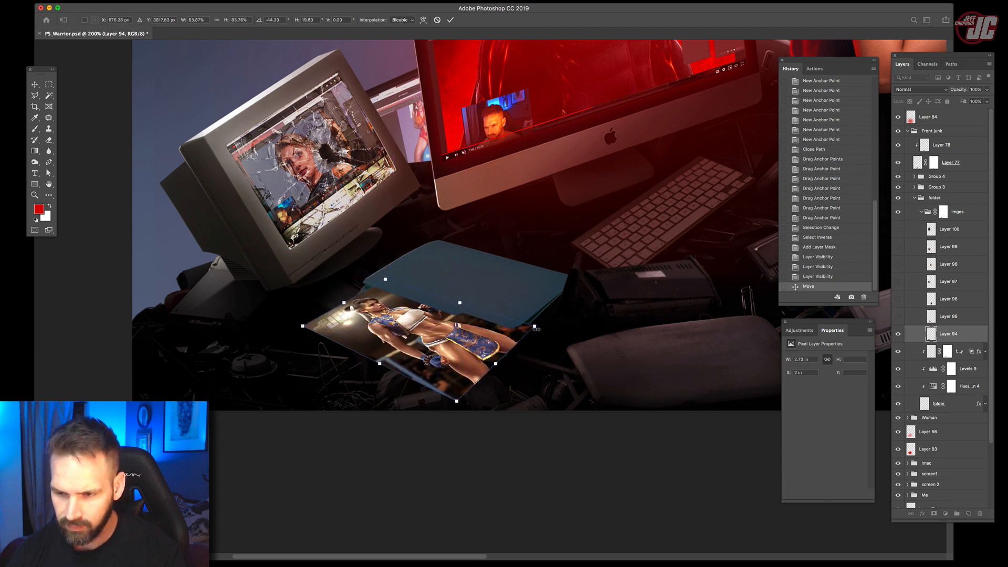
left_click_drag(534, 326, 481, 304)
mouse_move(403, 351)
left_mouse_down()
mouse_move(410, 331)
mouse_move(392, 338)
left_mouse_up()
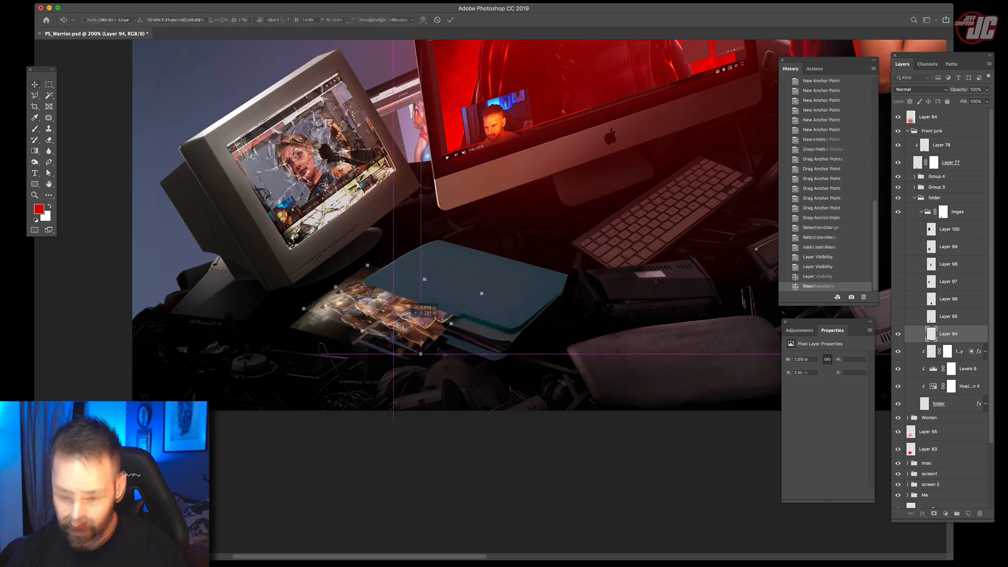
key("Return")
- Show the Power Girl image, Layer 95, and rotate, skew and shrink it to about 2.2 in wide beside Chun-Li at the folder's front edge
scroll(410, 336, "down", 1)
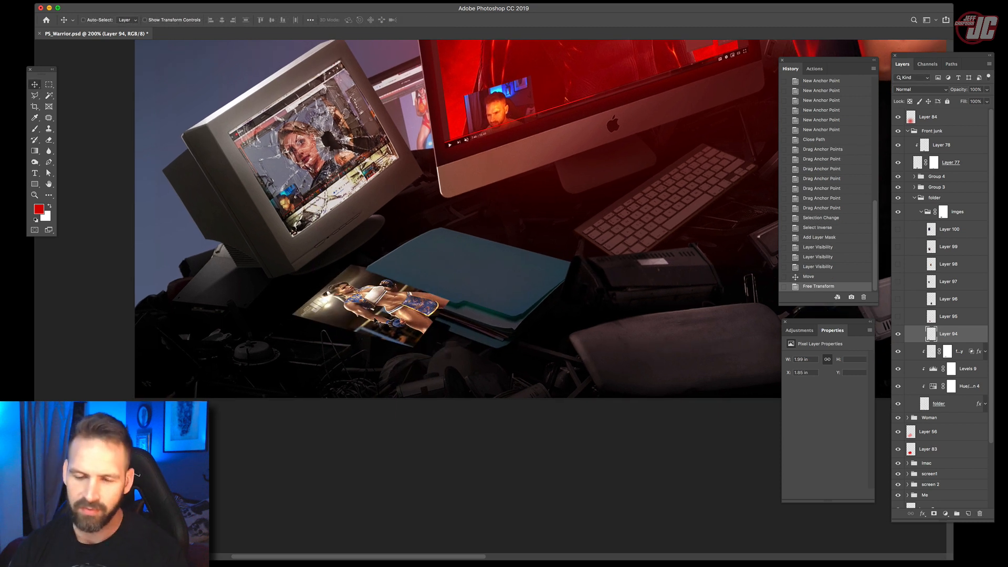
left_click(897, 317)
left_click(916, 316)
left_click_drag(464, 236, 457, 281)
key("super+t")
left_click_drag(605, 96, 461, 165)
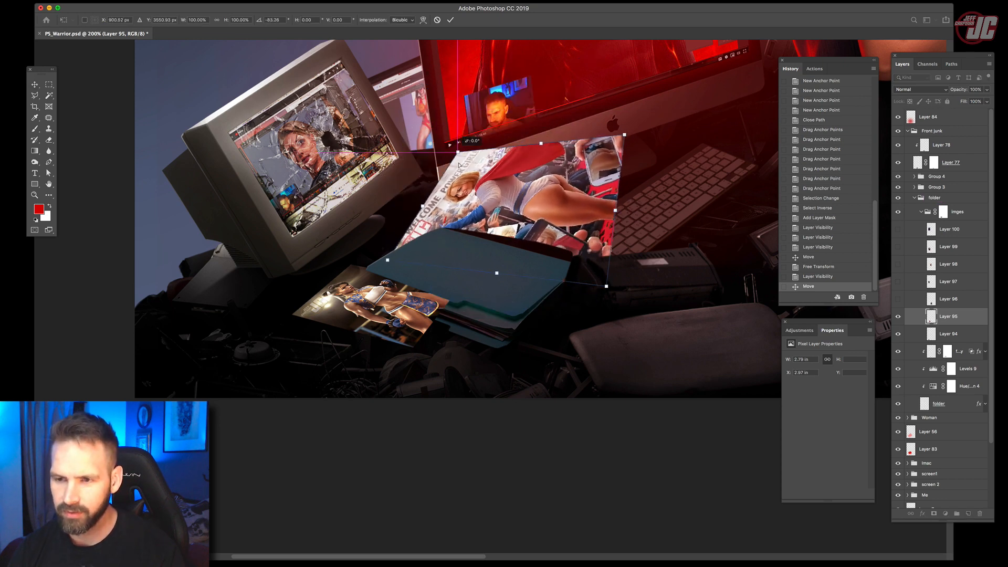
left_click_drag(624, 136, 610, 183)
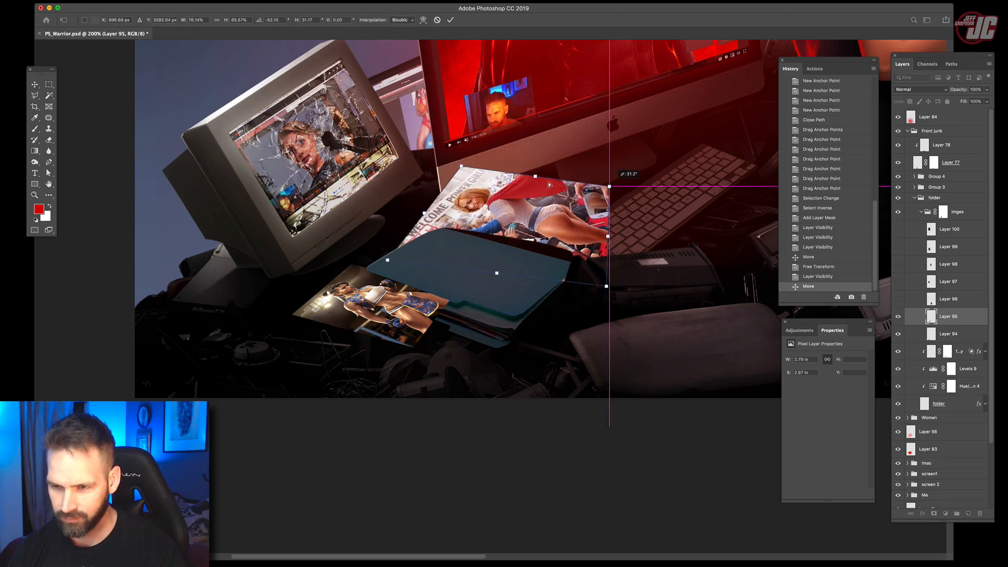
left_click_drag(511, 346, 511, 347)
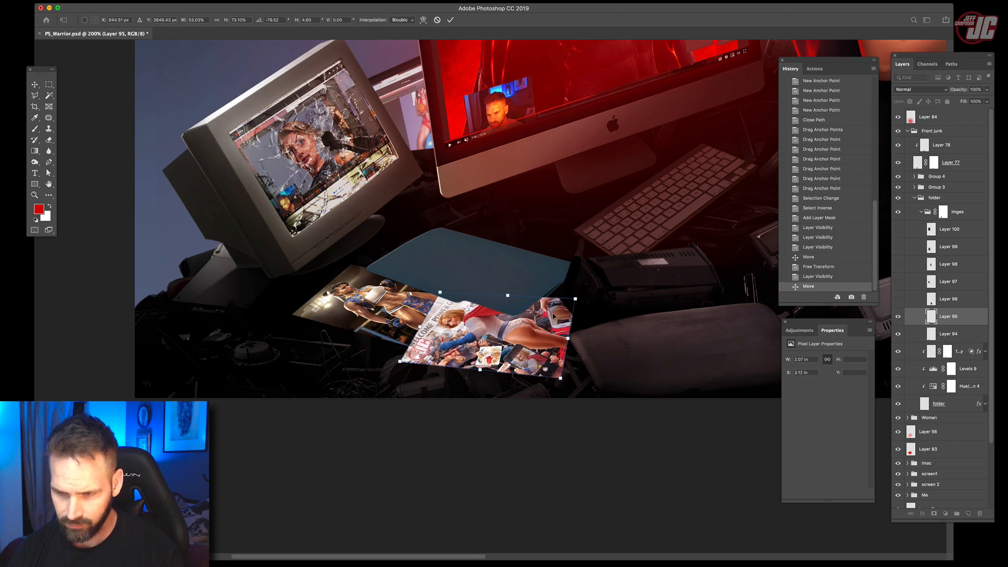
left_click_drag(553, 315, 577, 309)
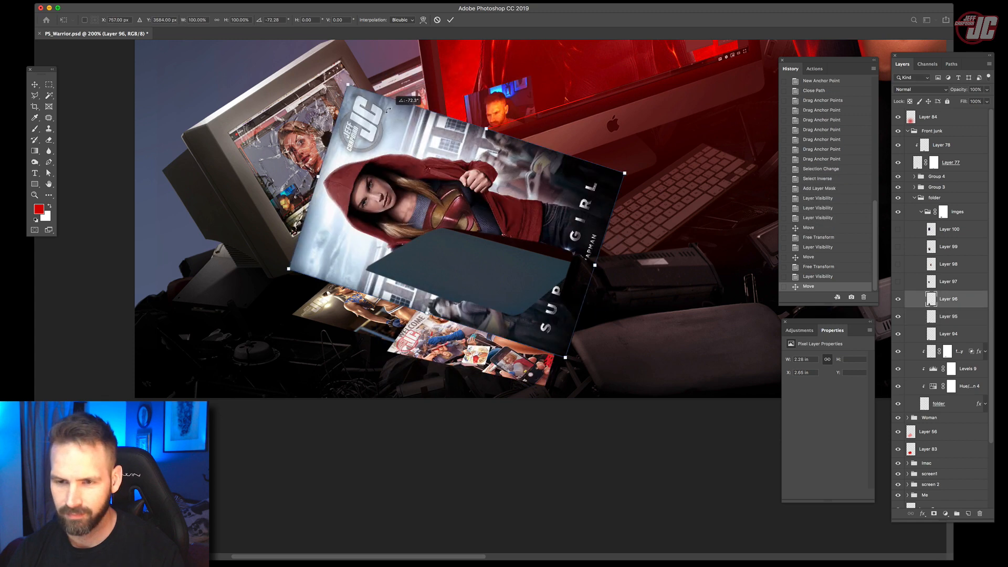
- Rotate and skew the Supergirl image, Layer 96, to match the folder's perspective, and place it about 2.1 in wide beyond the Chun-Li image
left_click_drag(345, 114, 413, 187)
left_click_drag(611, 147, 591, 218)
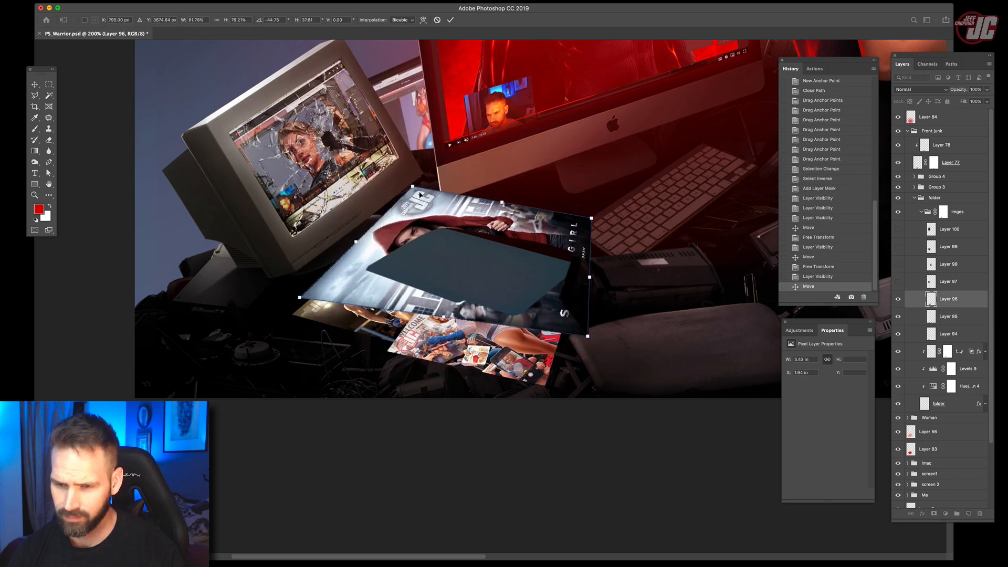
left_click_drag(412, 186, 396, 221)
left_click_drag(473, 271, 347, 303)
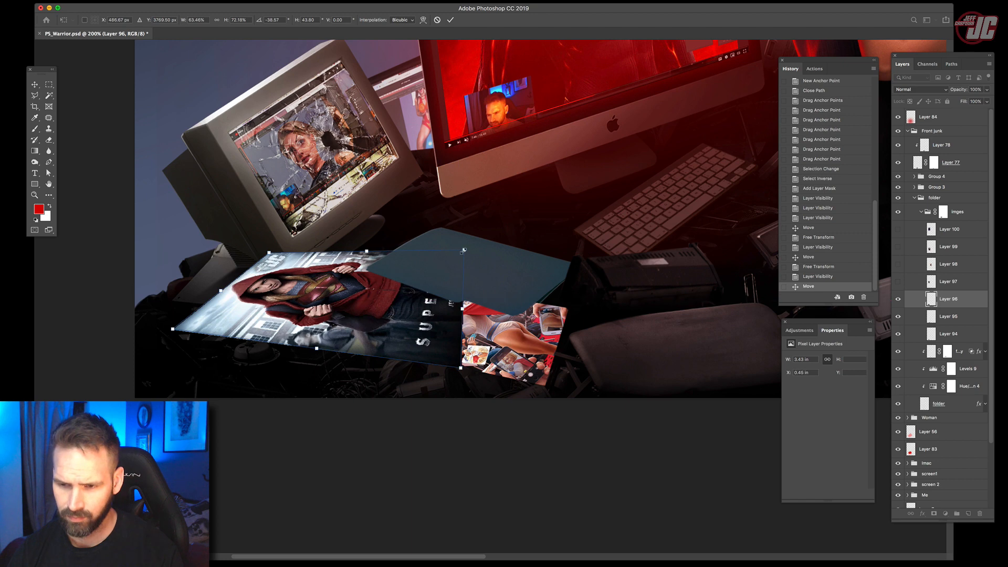
left_click_drag(465, 251, 359, 283)
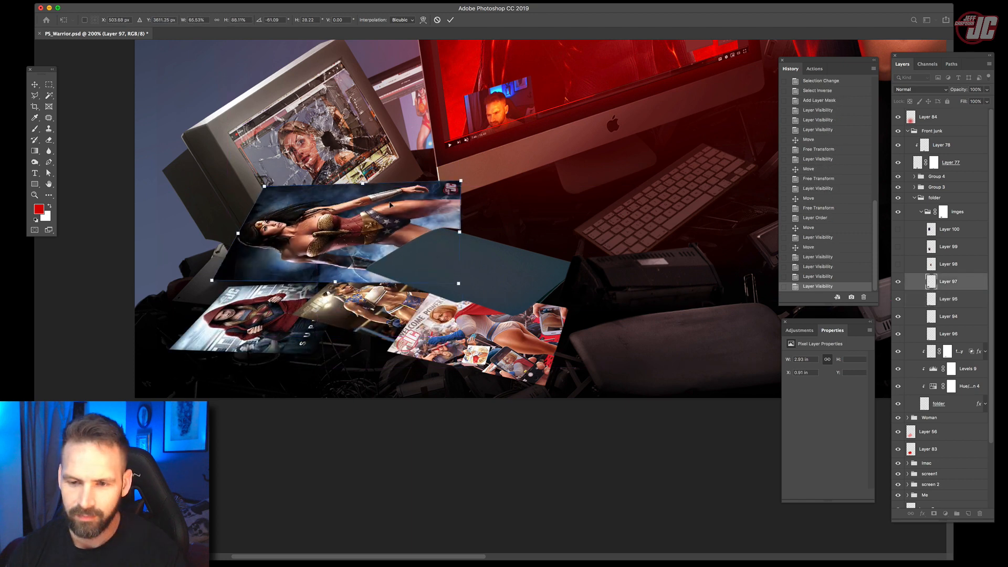
- Move the flattened Wonder Woman image, Layer 97, in front of the folder and shrink it to about 2.1 in wide
left_click_drag(390, 205, 397, 299)
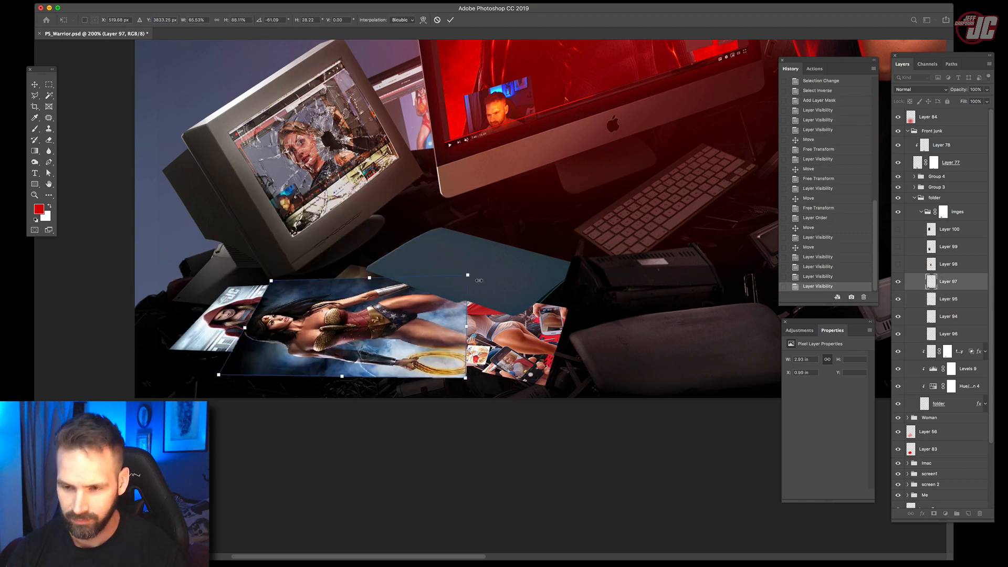
left_click_drag(465, 275, 418, 303)
- Move the Catwoman image, Layer 100, over the folder, then rotate, skew and shrink it to about 2.2 in wide in the folder's perspective
left_click_drag(420, 79, 476, 234)
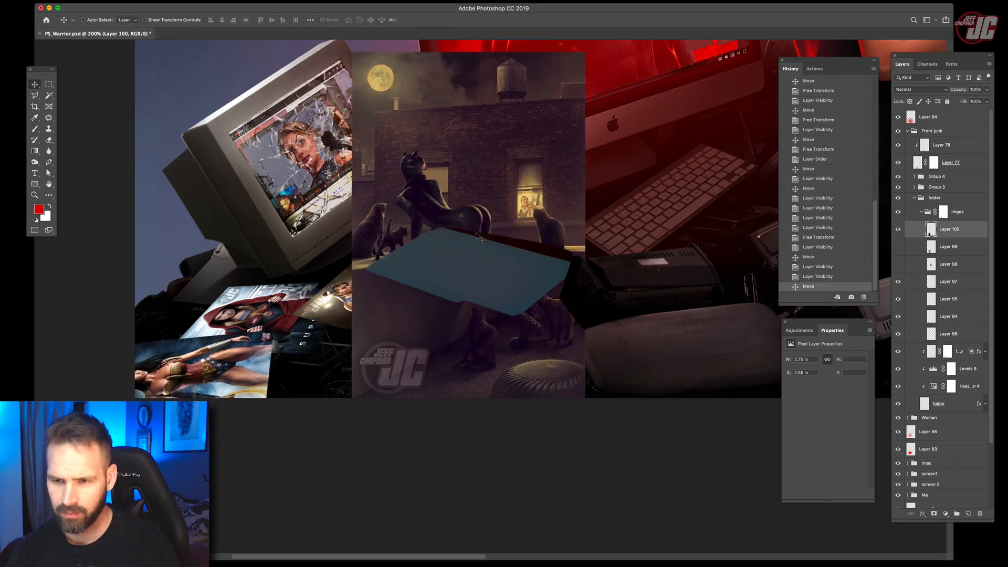
key("ctrl+t")
left_click_drag(598, 402, 579, 201)
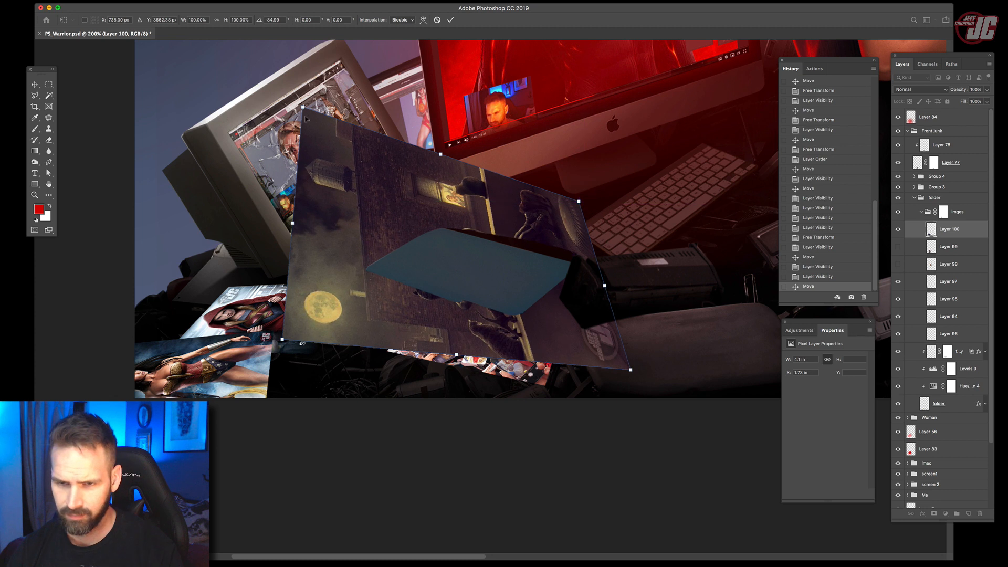
left_click_drag(303, 107, 374, 238)
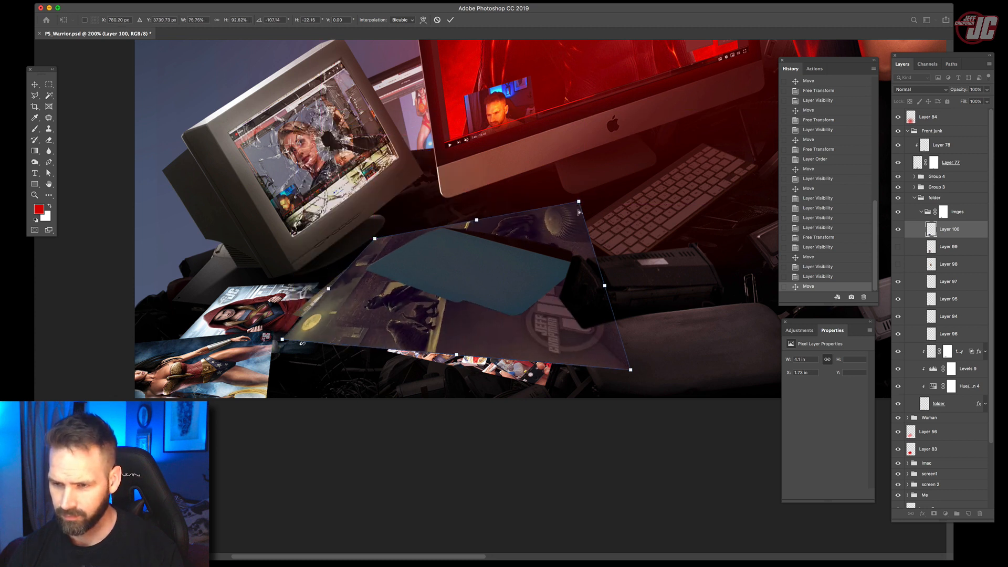
left_click_drag(578, 202, 598, 266)
left_click_drag(518, 286, 414, 285)
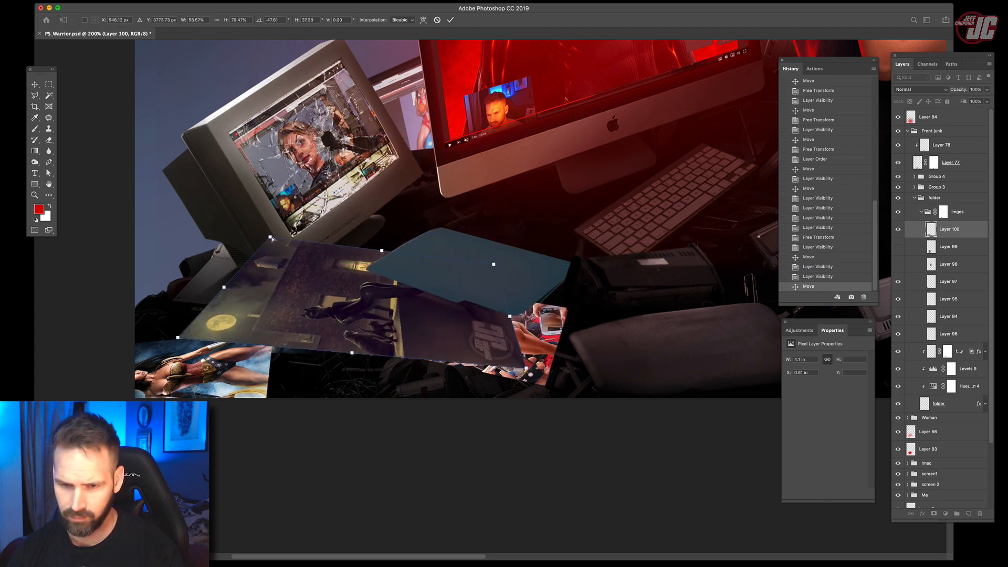
left_click_drag(271, 239, 300, 266)
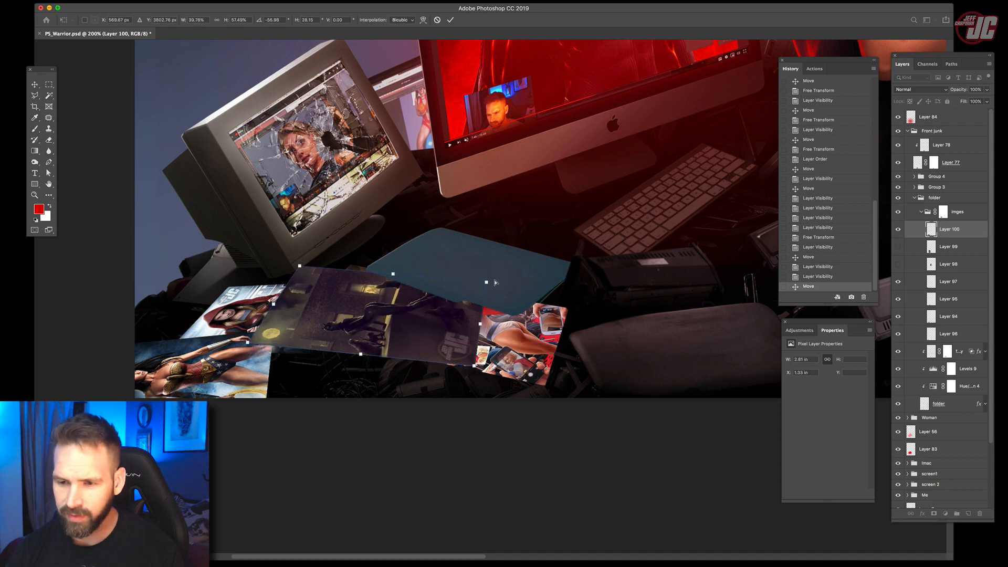
left_click_drag(486, 282, 439, 294)
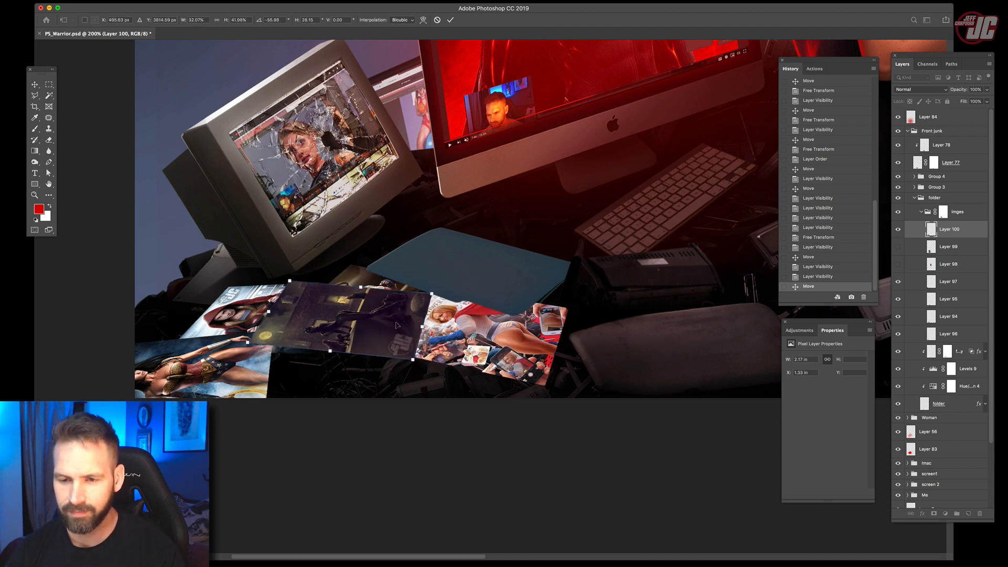
- Reposition and reshape the Catwoman image to about 2.3 in wide, partly tucked beneath the Power Girl and Chun-Li images
left_click_drag(396, 325, 432, 350)
mouse_move(475, 311)
left_mouse_down()
mouse_move(469, 295)
mouse_move(474, 315)
left_mouse_up()
left_click_drag(428, 330, 440, 341)
left_click_drag(481, 307, 488, 326)
left_click_drag(412, 352, 430, 364)
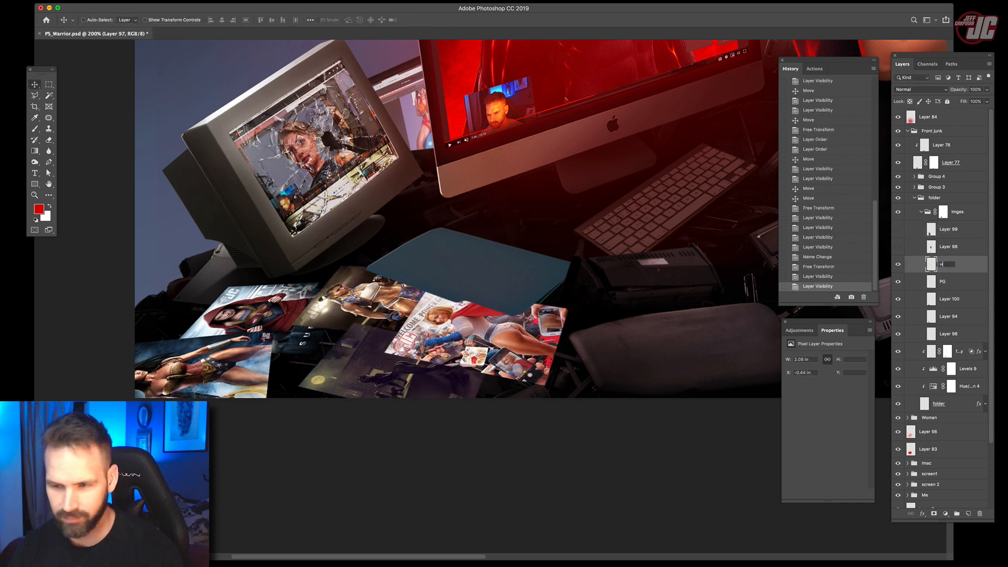
- Rename the Wonder Woman layer to ww and the Catwoman layer, Layer 100, to CW
key("Return")
left_click(898, 299)
left_click(898, 299)
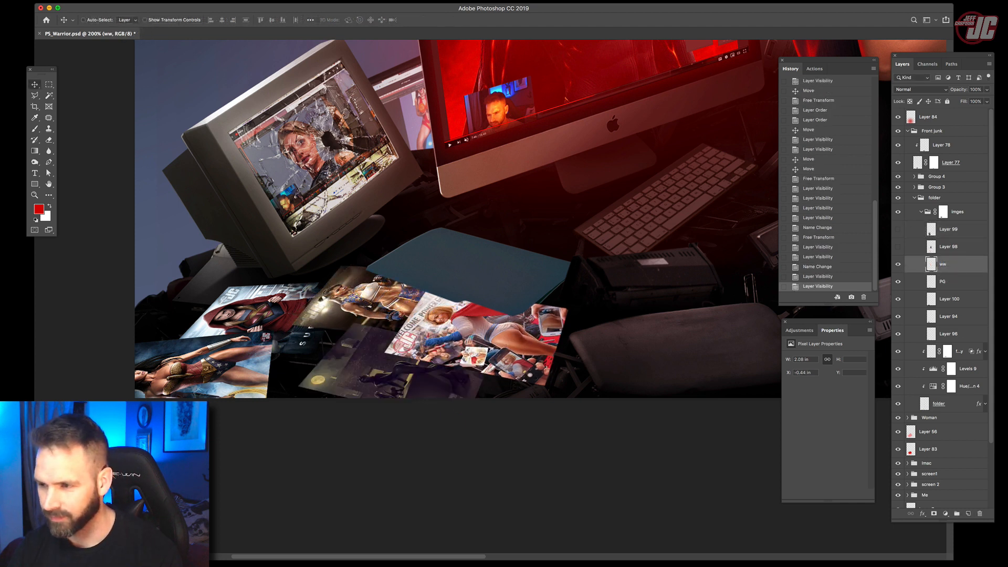
double_click(949, 299)
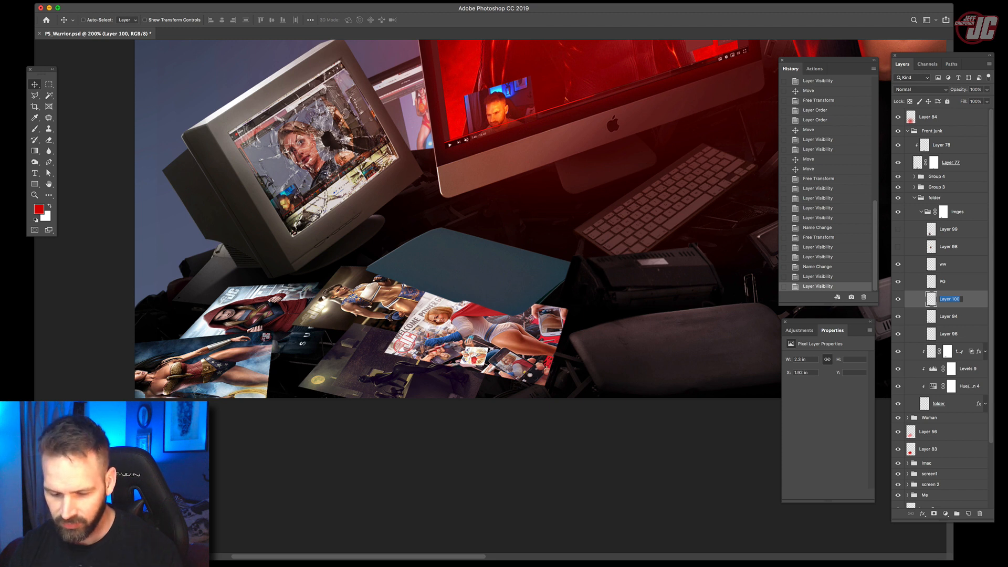
type("CW")
key("Return")
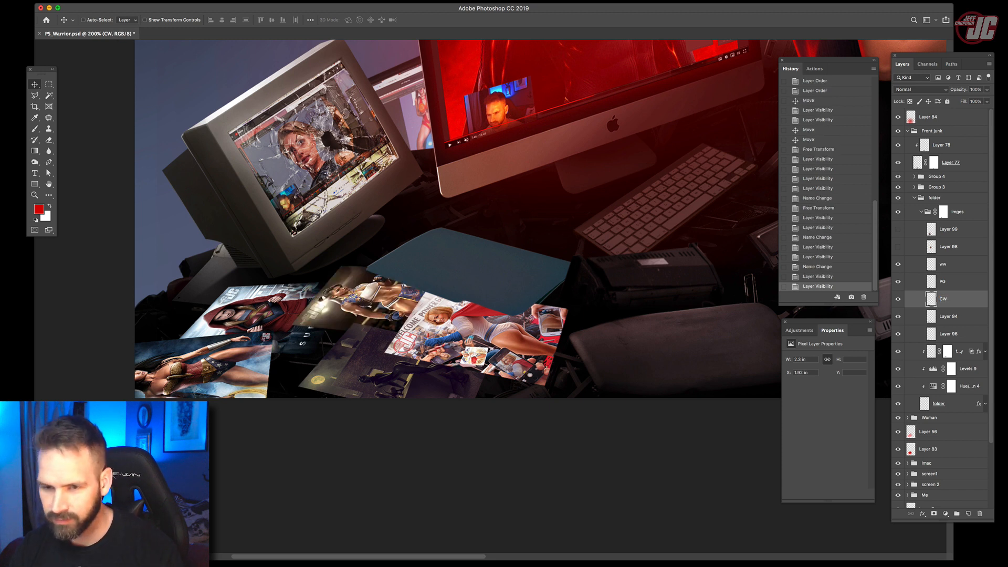
- Rename the Chun-Li layer, Layer 94, to CL and the Supergirl layer, Layer 96, to SG
double_click(948, 316)
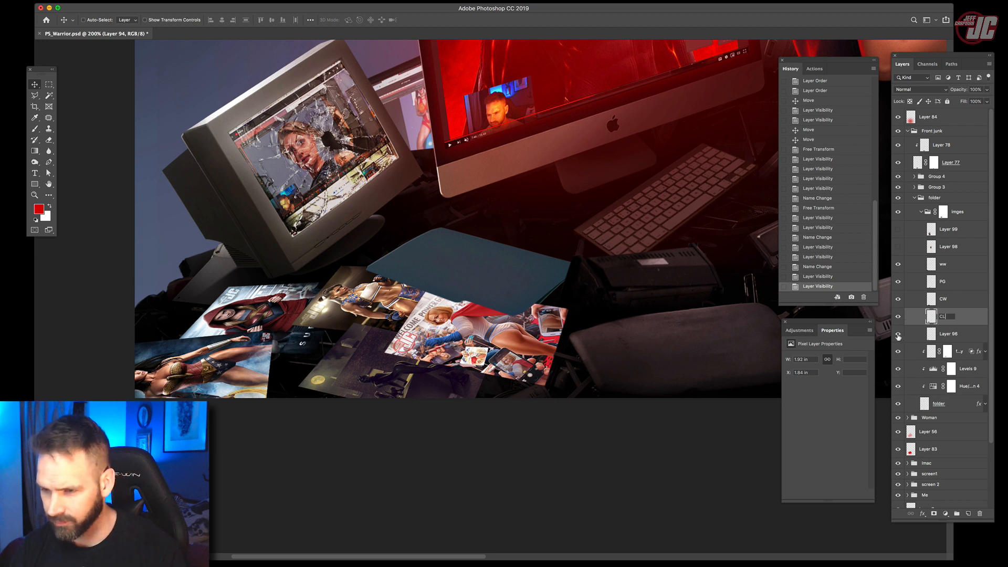
type("CL")
key("Return")
double_click(948, 334)
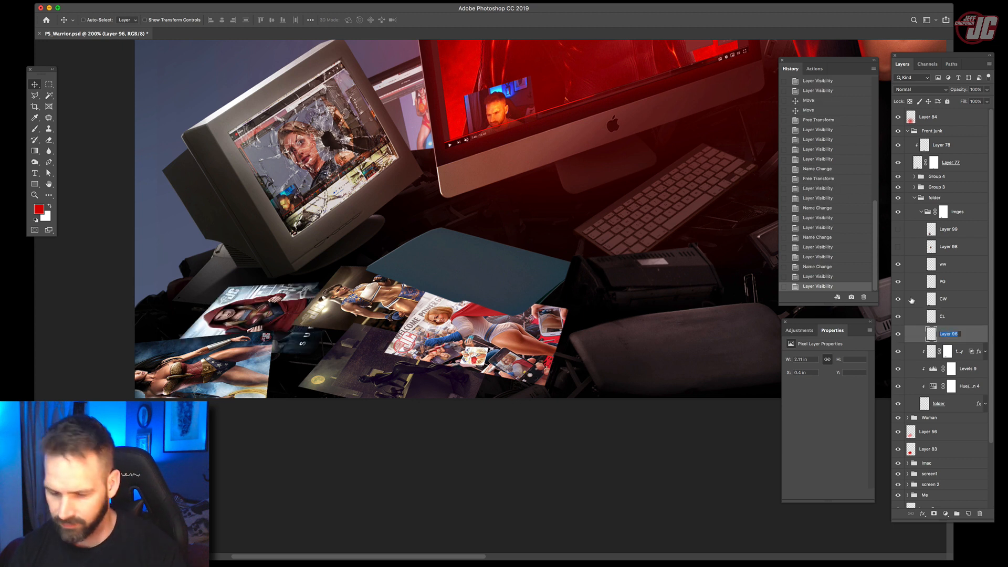
type("SG")
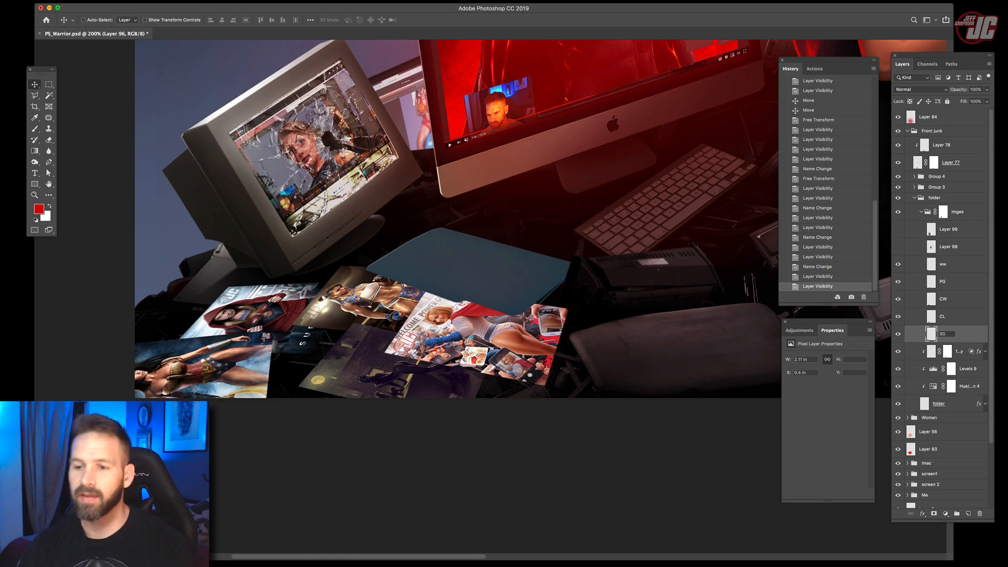
key("Return")
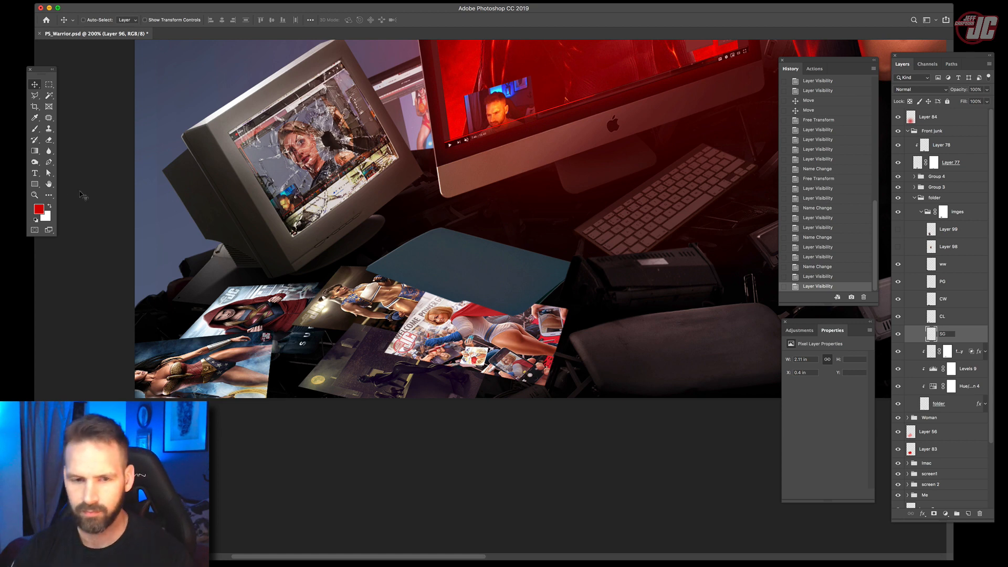
- Add a black Color Overlay to the Power Girl layer, PG, using Darken blend mode at about 66% opacity
left_click(35, 195)
left_click(436, 340)
left_click(437, 341)
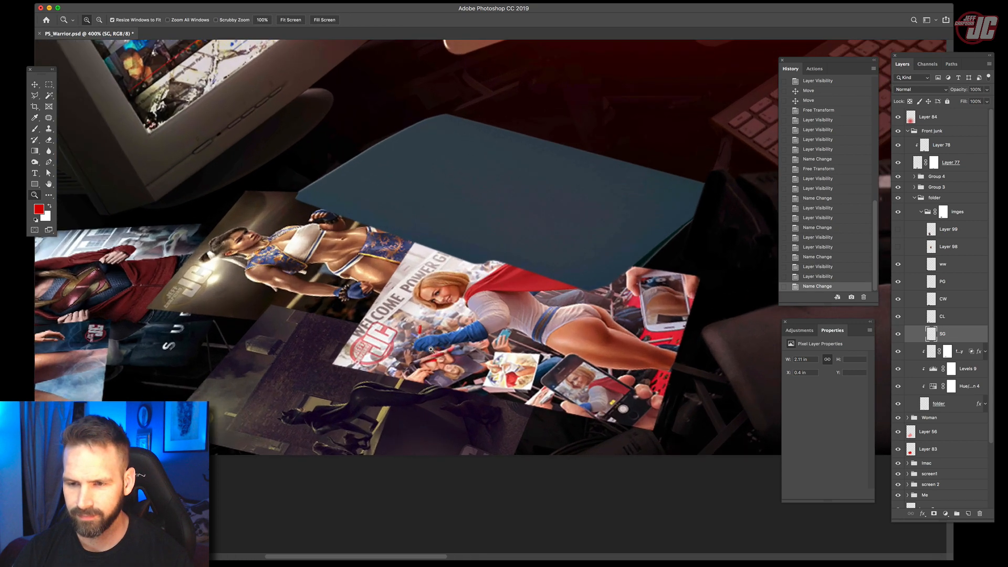
key("v")
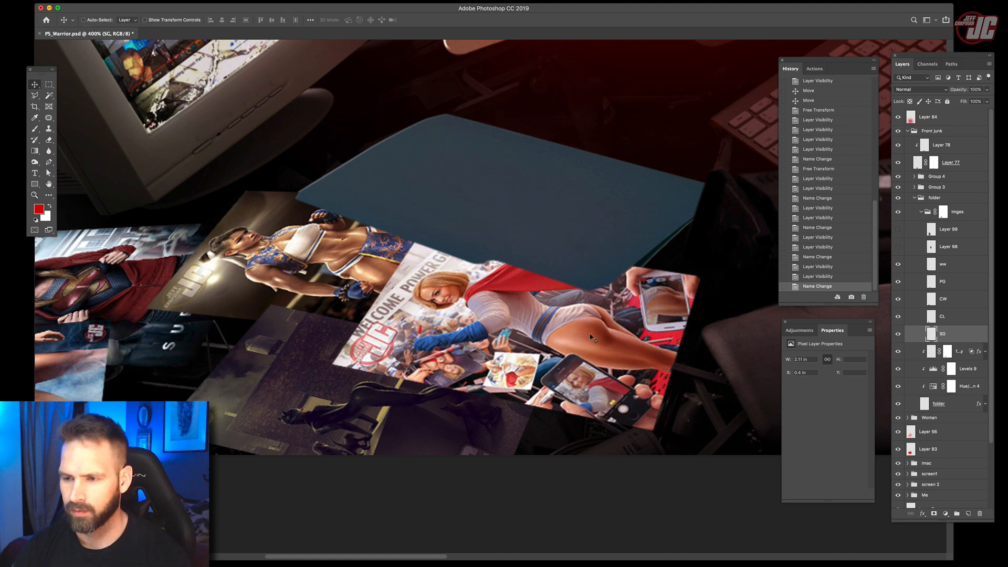
scroll(592, 338, "down", 3)
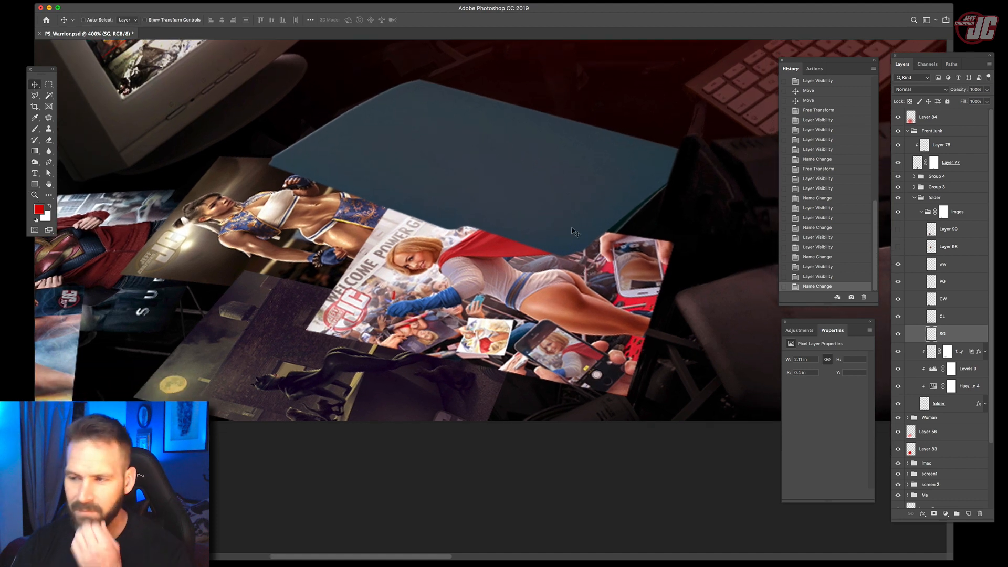
left_click(951, 283)
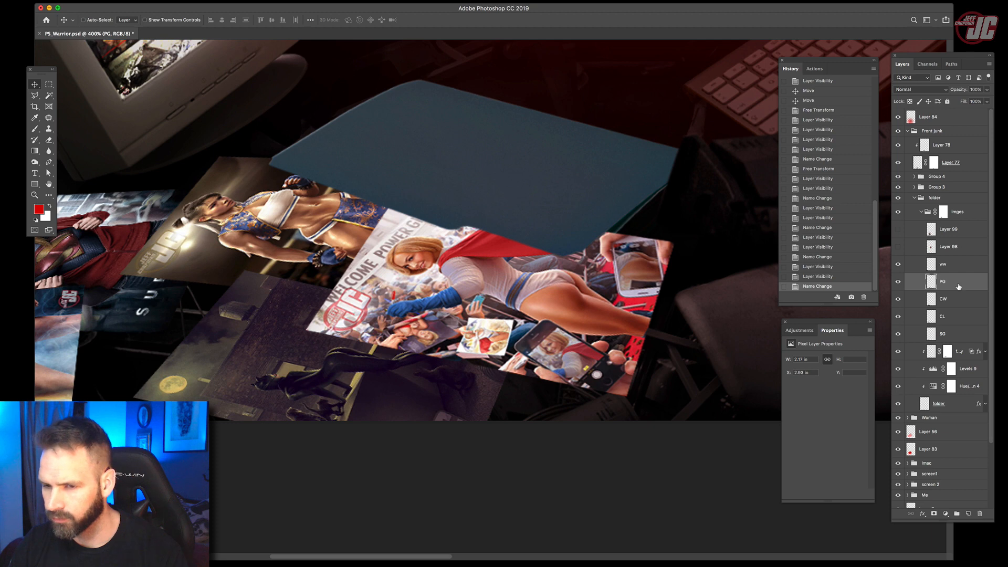
double_click(956, 285)
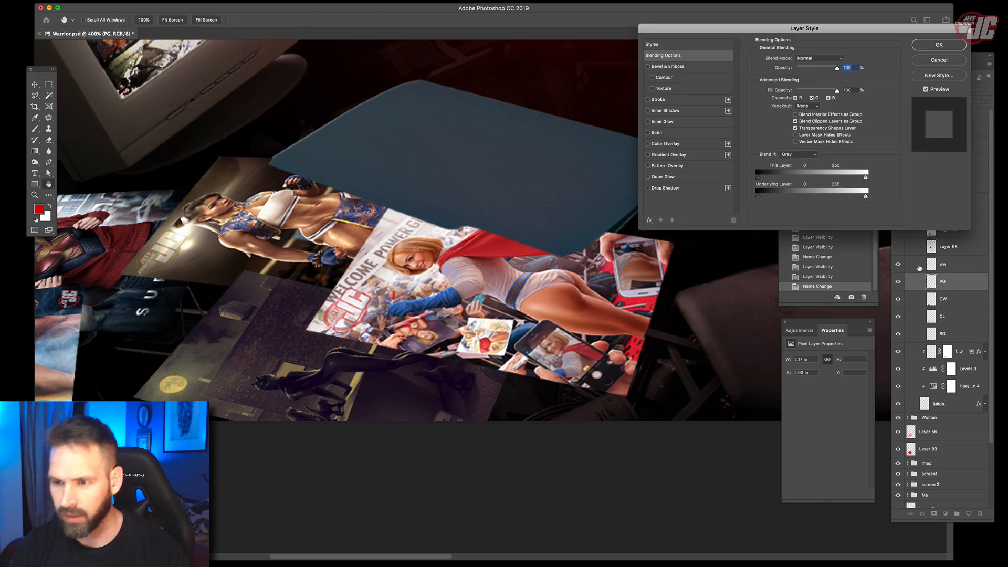
left_click(677, 144)
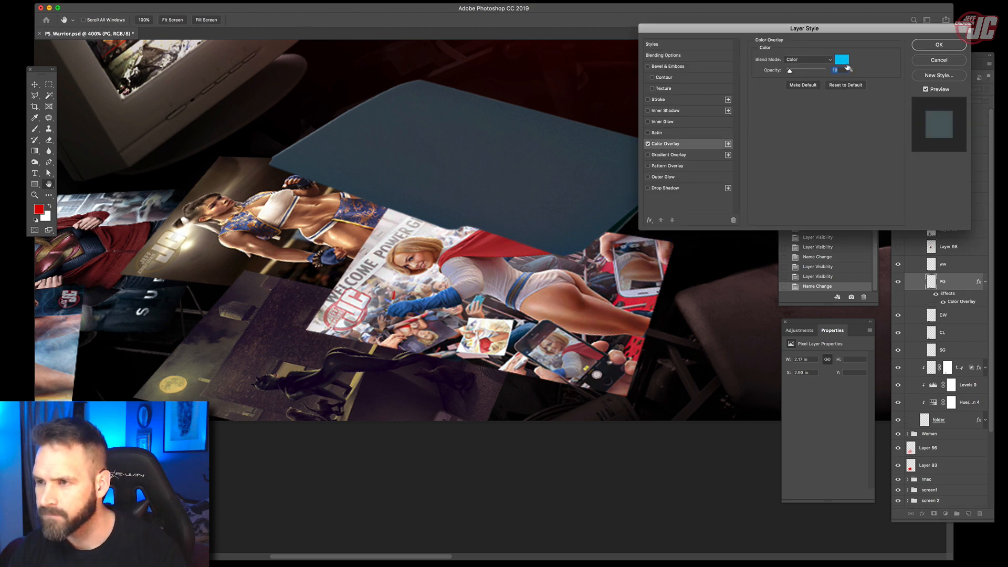
left_click(841, 59)
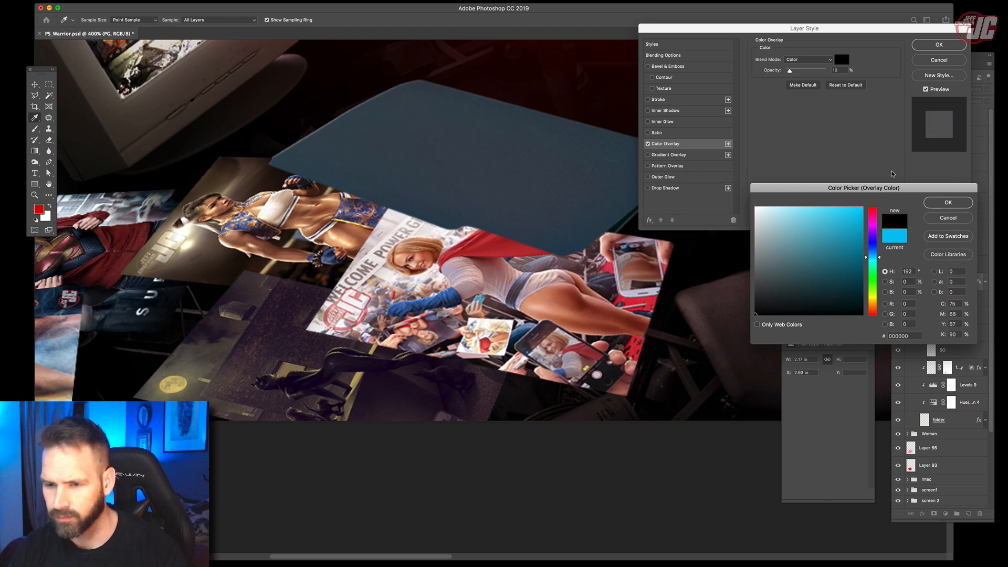
key("Return")
left_click(809, 59)
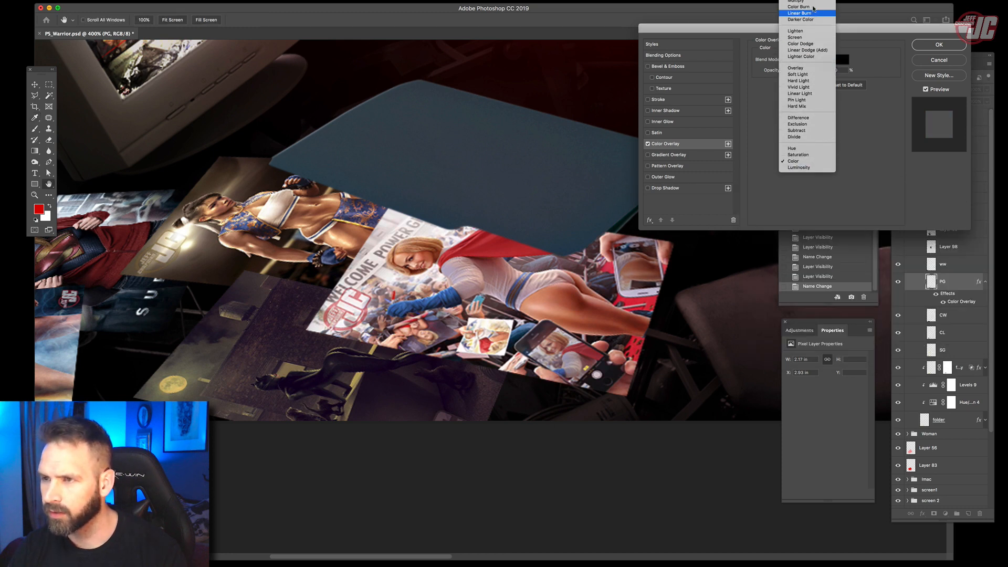
left_click(803, 7)
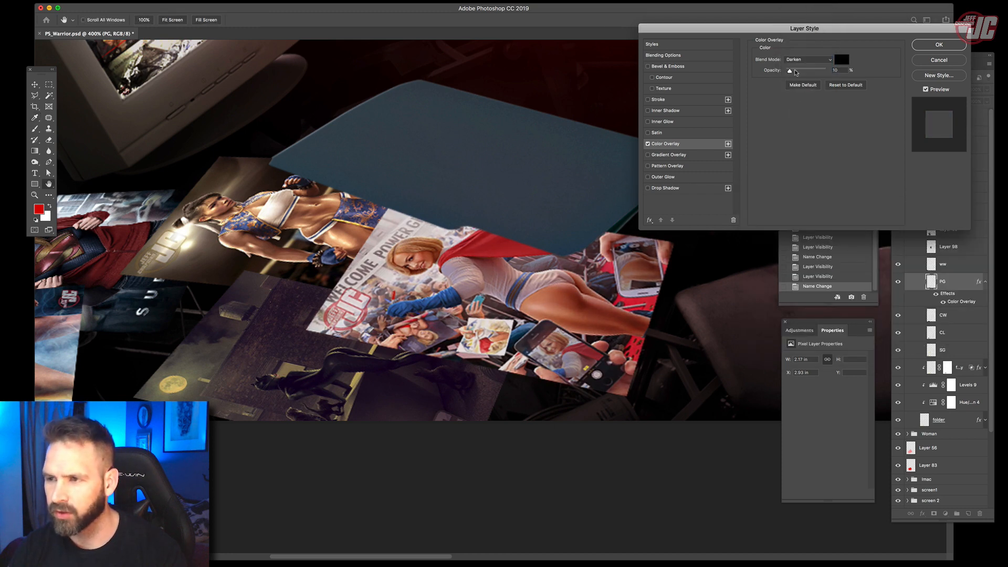
left_click_drag(796, 72, 812, 73)
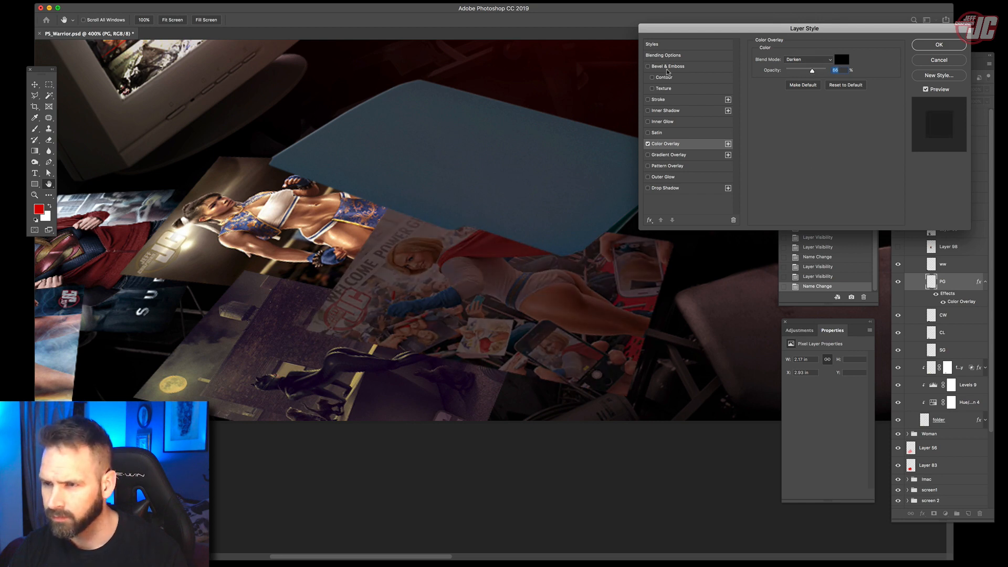
- Give the PG layer a Drop Shadow with 3 px distance and an Inner Bevel with a white highlight, and apply the style
left_click(696, 189)
left_click_drag(788, 100, 787, 98)
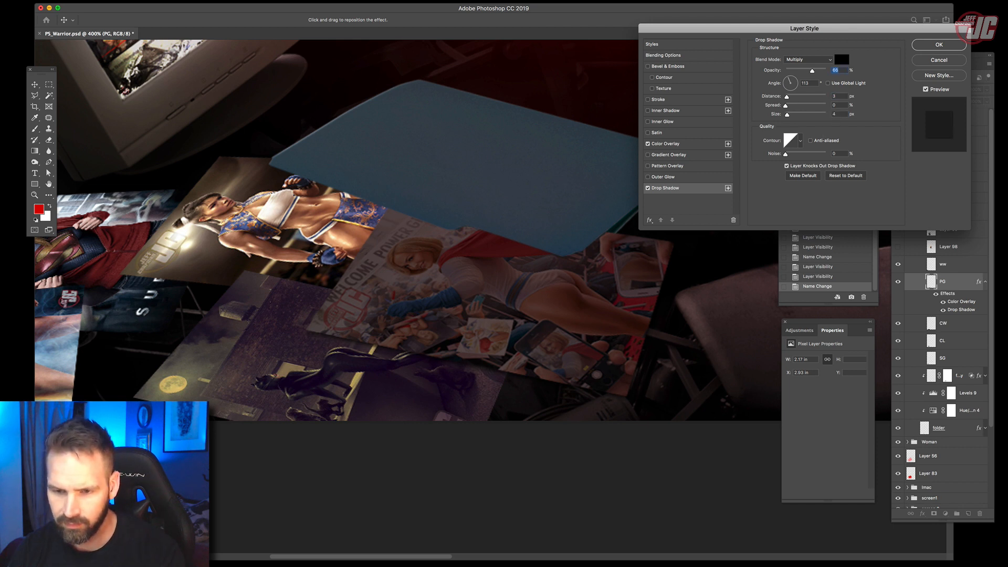
left_click(667, 66)
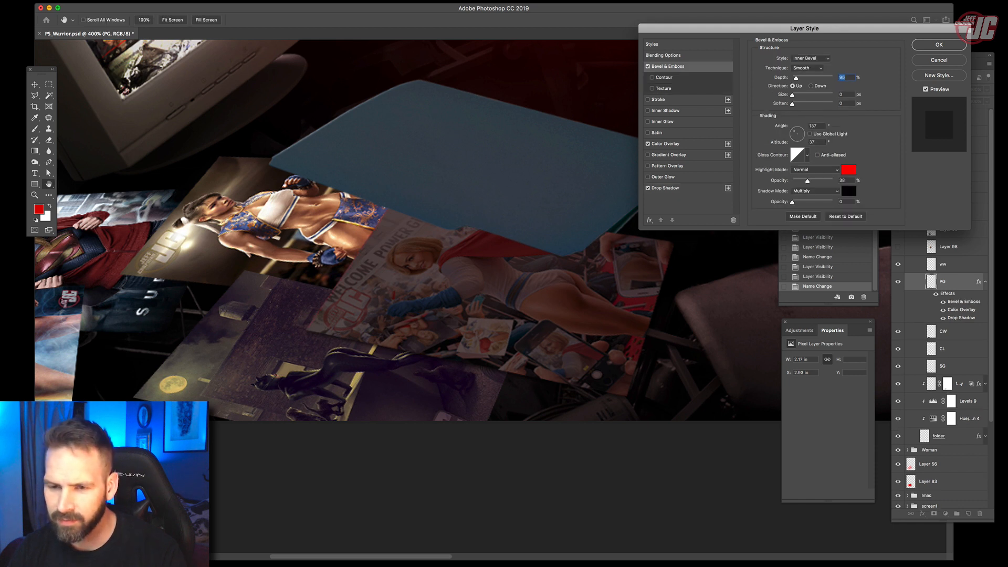
left_click(848, 174)
left_click_drag(778, 224, 754, 207)
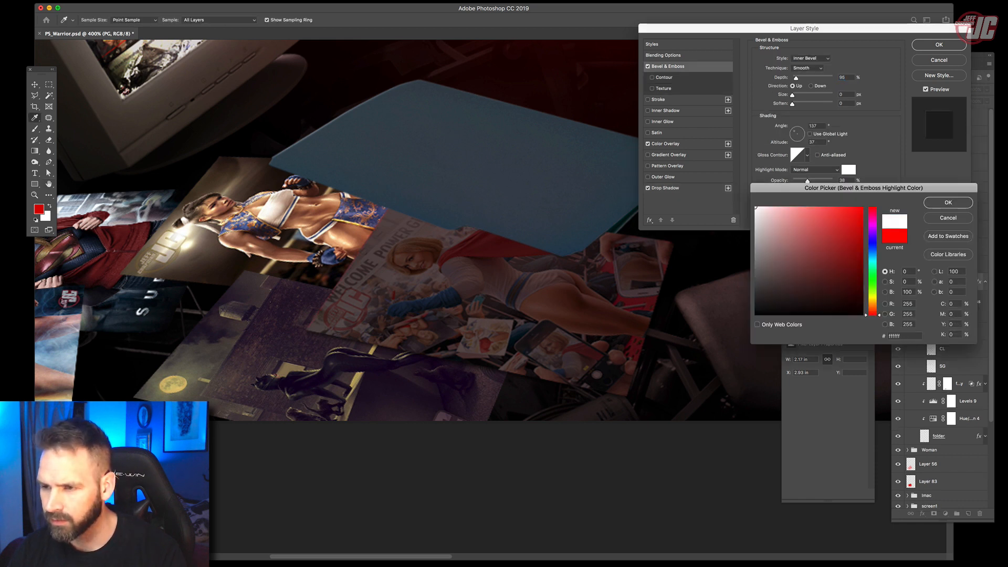
key("Return")
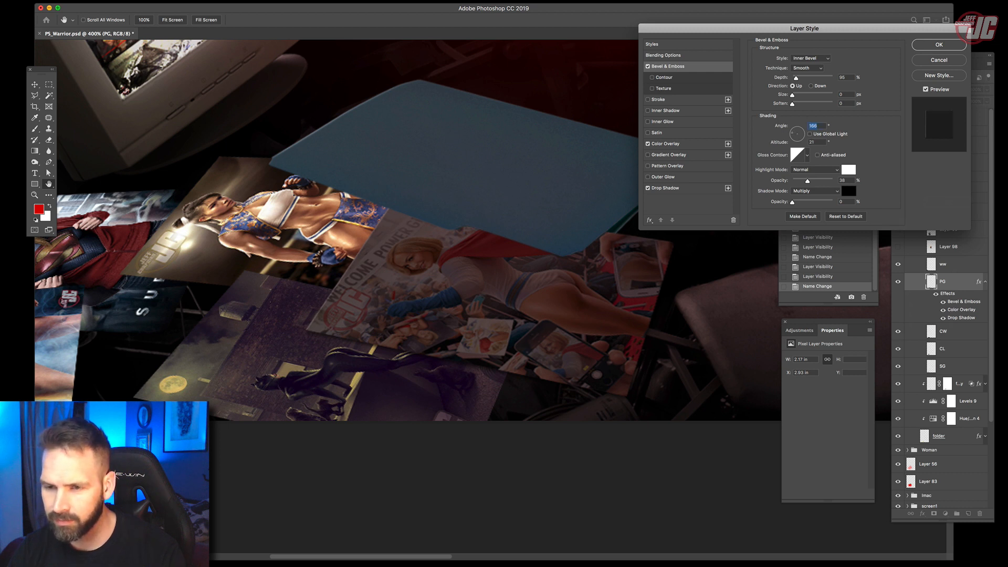
left_click(926, 45)
- Copy the PG layer's style and paste it onto the Wonder Woman layer, ww
left_click(985, 282)
right_click(948, 283)
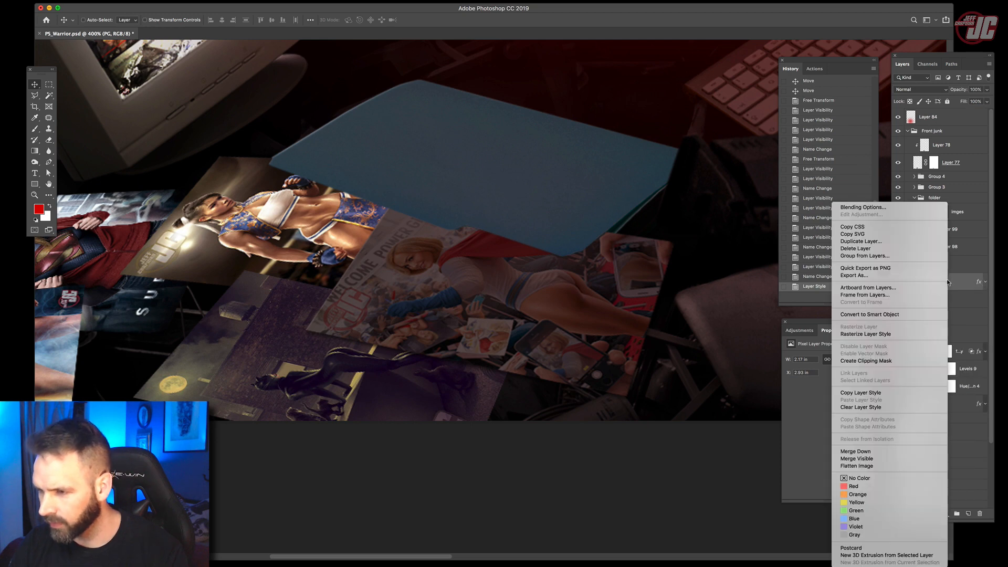
left_click(860, 393)
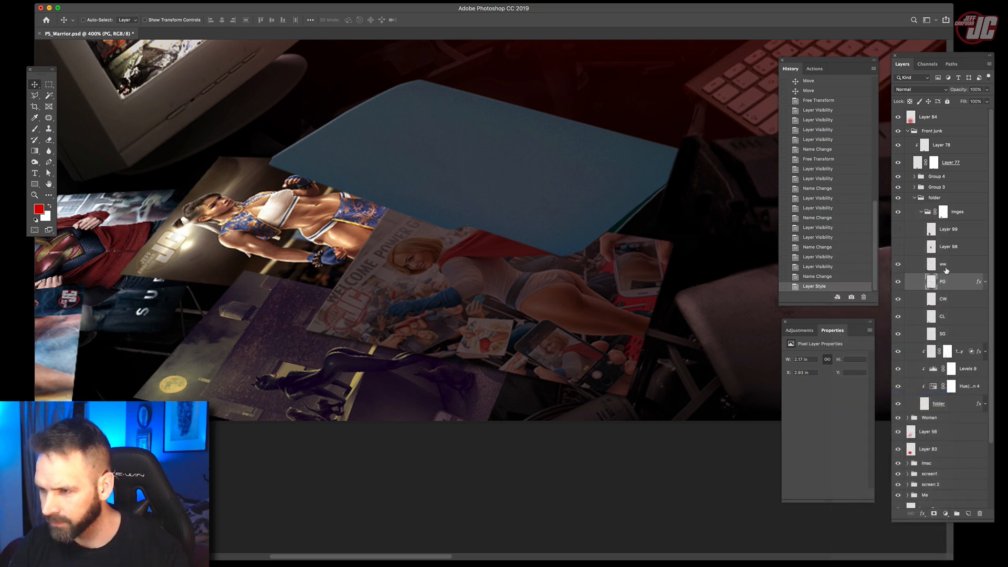
right_click(955, 264)
left_click(882, 401)
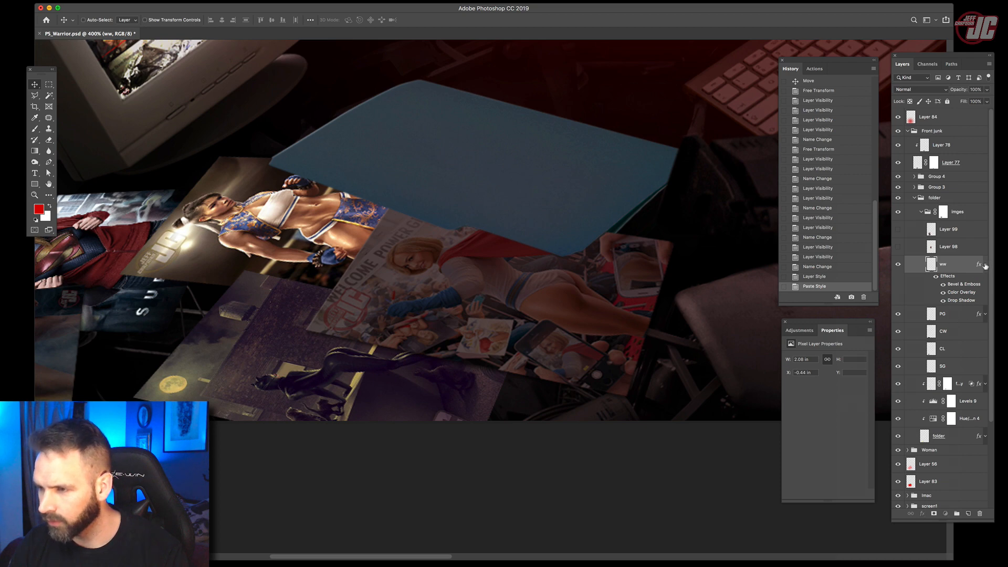
left_click(985, 265)
- Paste the copied layer style onto the CW, CL and SG layers
left_click(957, 289)
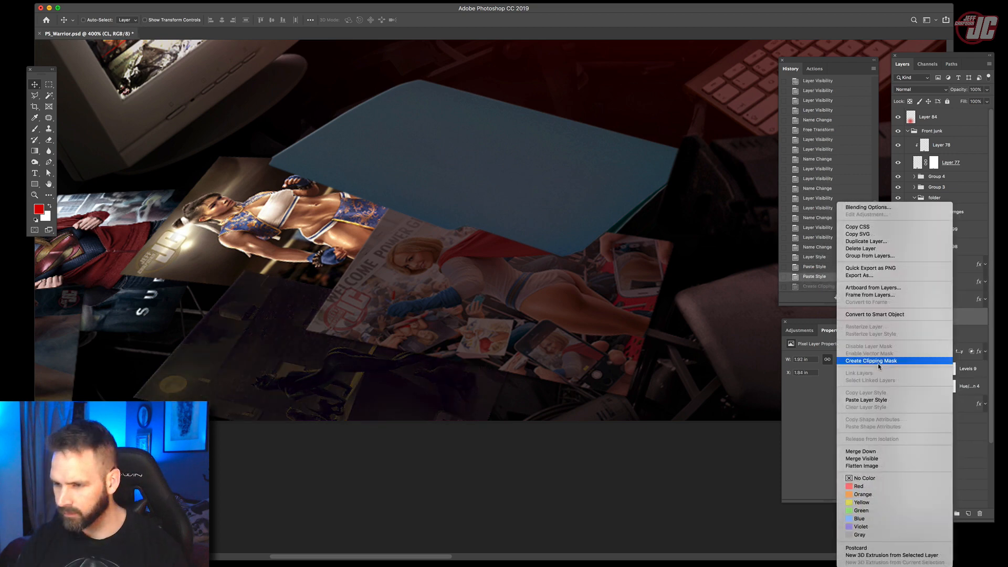
left_click(866, 400)
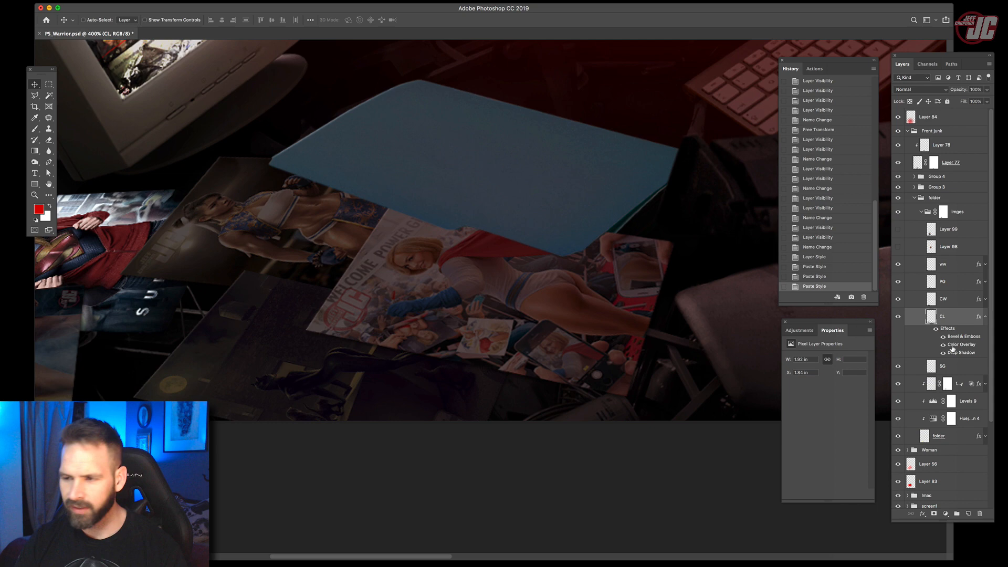
left_click(985, 317)
right_click(958, 335)
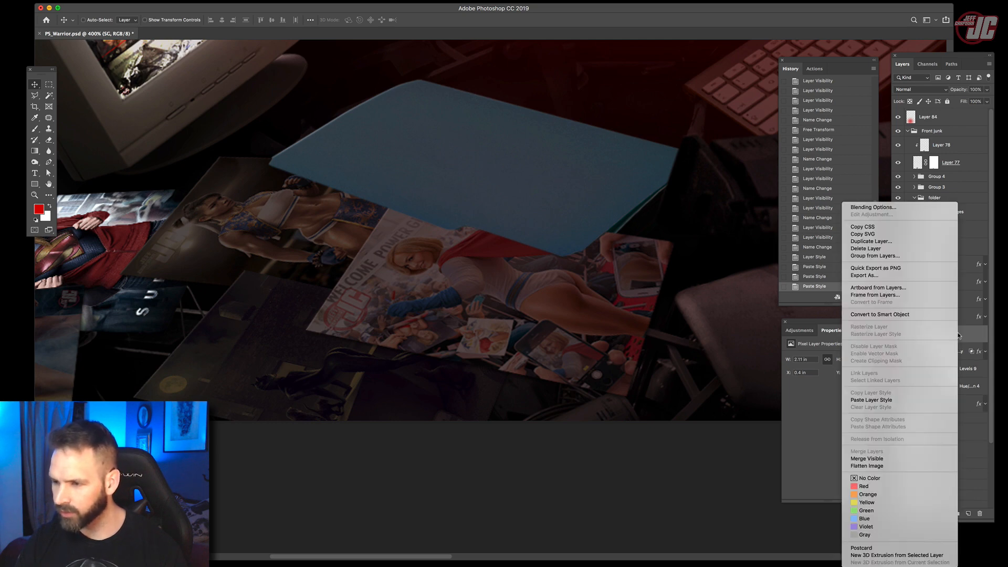
left_click(887, 400)
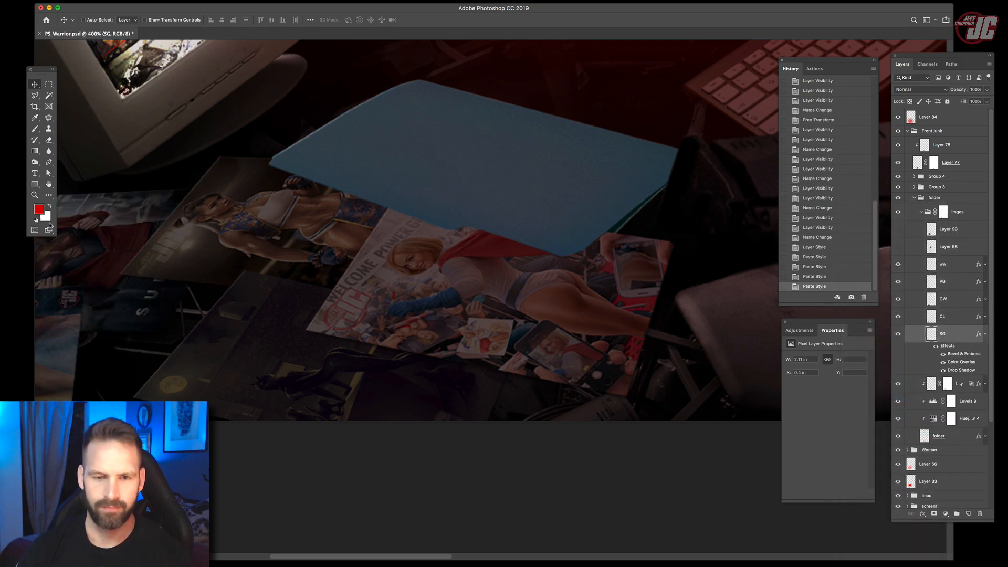
- Create a new layer above ww in the imges group and set its blend mode to Multiply
left_click(34, 195)
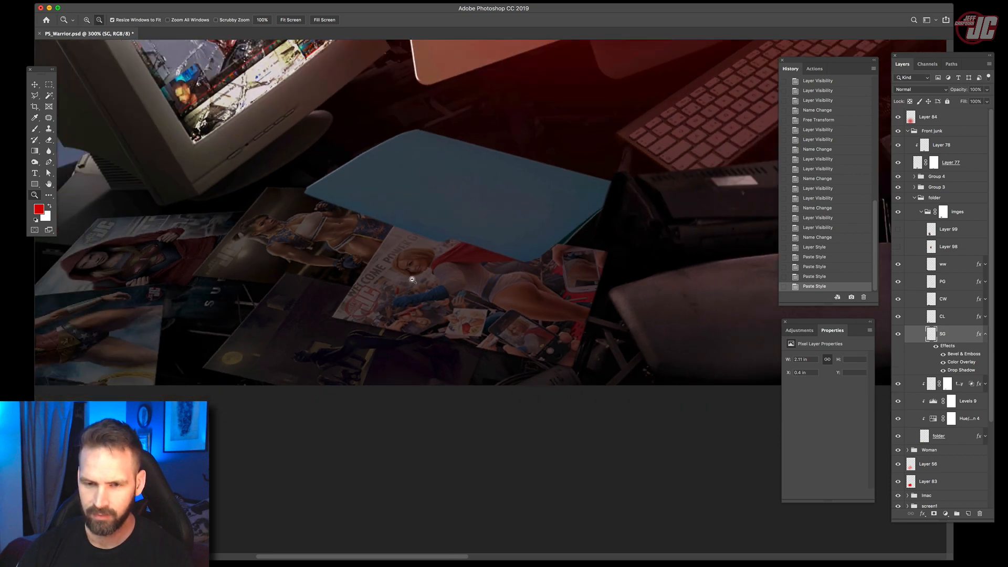
left_click(413, 291, "alt")
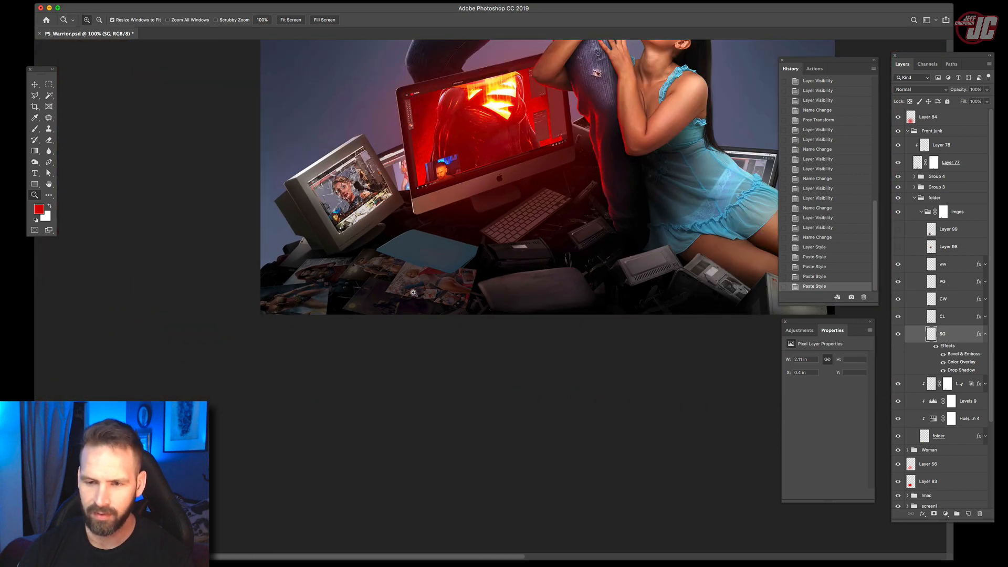
left_click(413, 279)
left_click(413, 279)
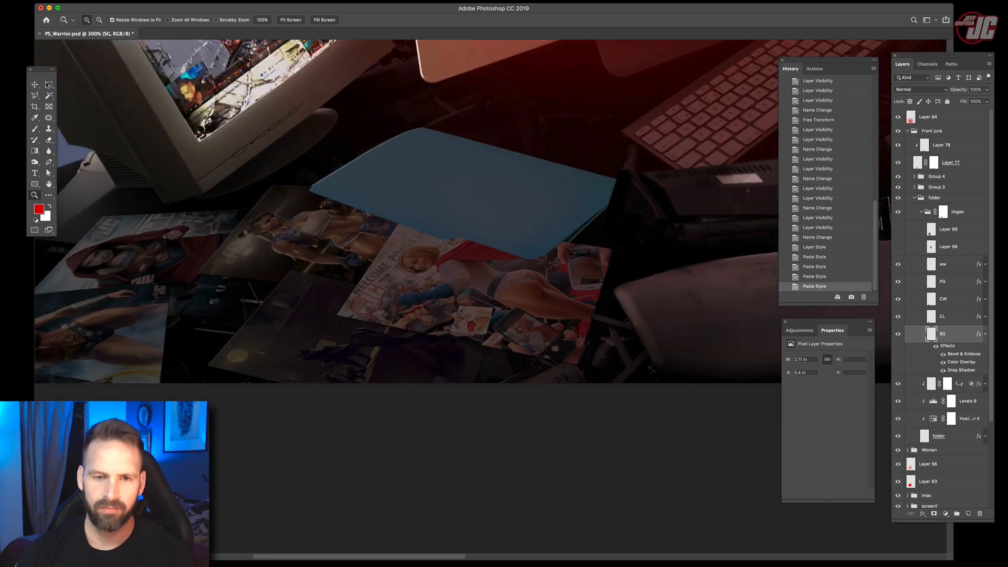
key("v")
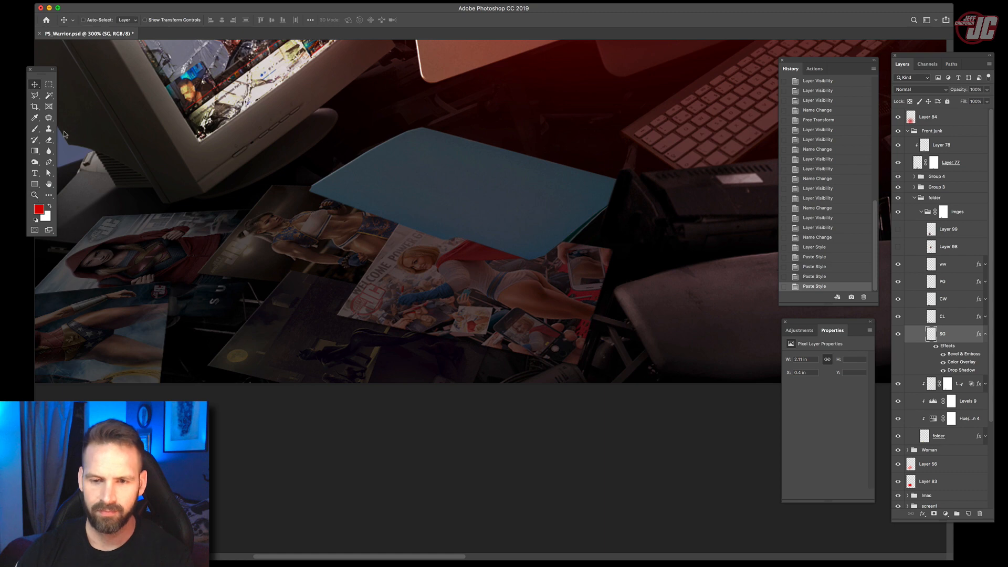
left_click(985, 334)
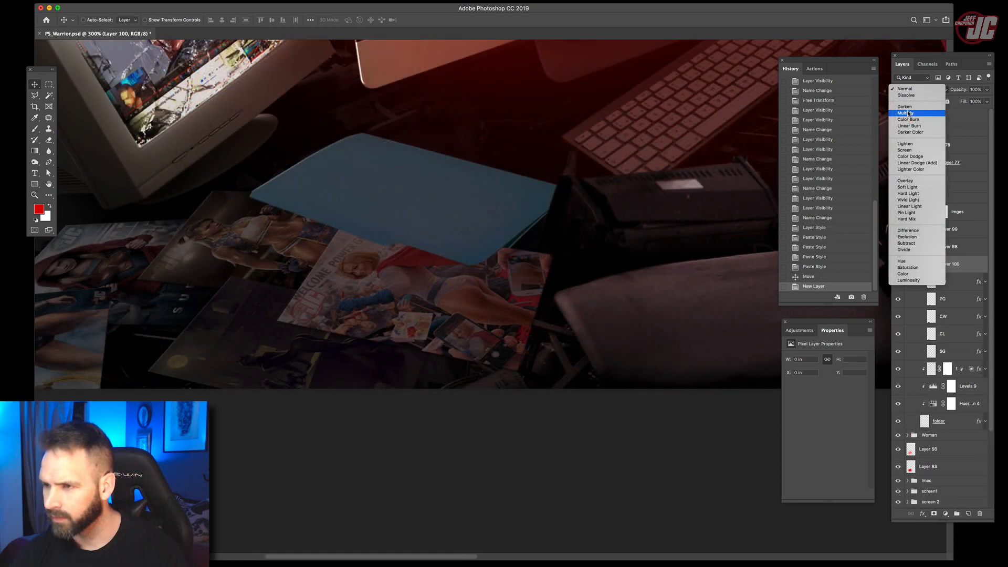
left_click(908, 111)
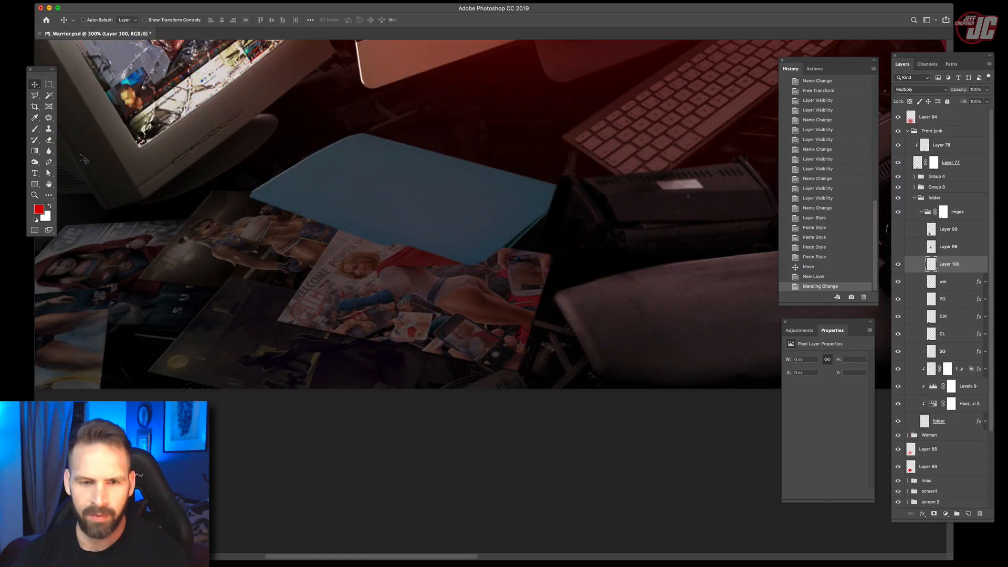
- Paint a black shadow under the folder cover's left corner with a 35 px Soft Round brush at 0% hardness
left_click(35, 220)
key("b")
right_click(380, 166)
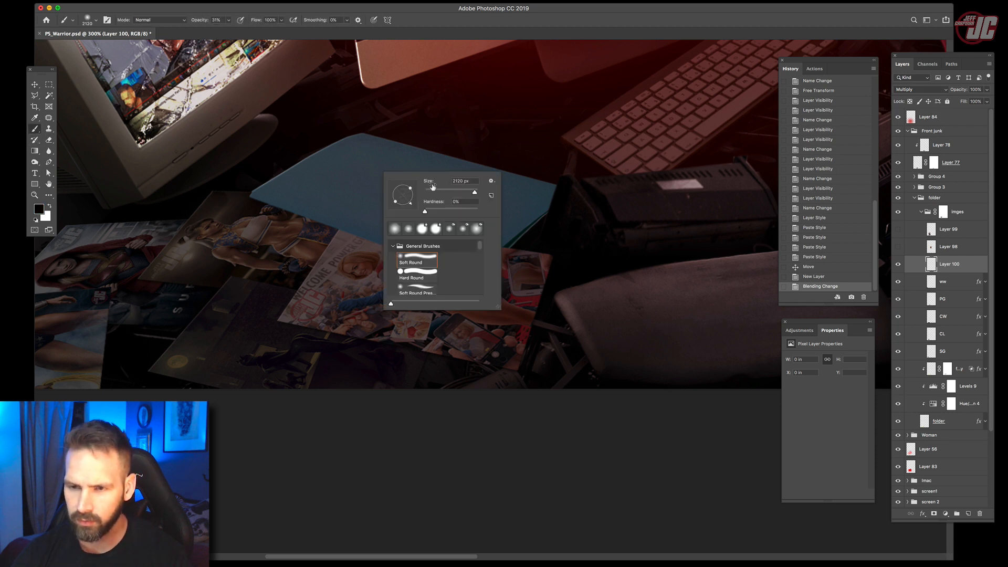
left_click(433, 192)
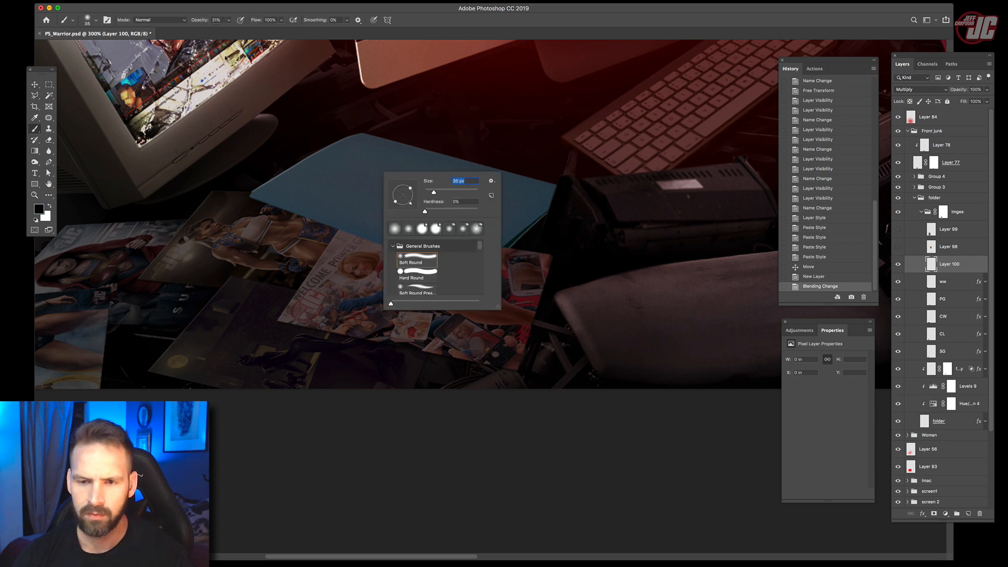
mouse_move(266, 200)
left_mouse_down()
mouse_move(362, 228)
mouse_move(315, 214)
left_mouse_up()
- Reduce the brush size and paint the contact shadow along the folder cover's lower edge around to its right corner
right_click(361, 201)
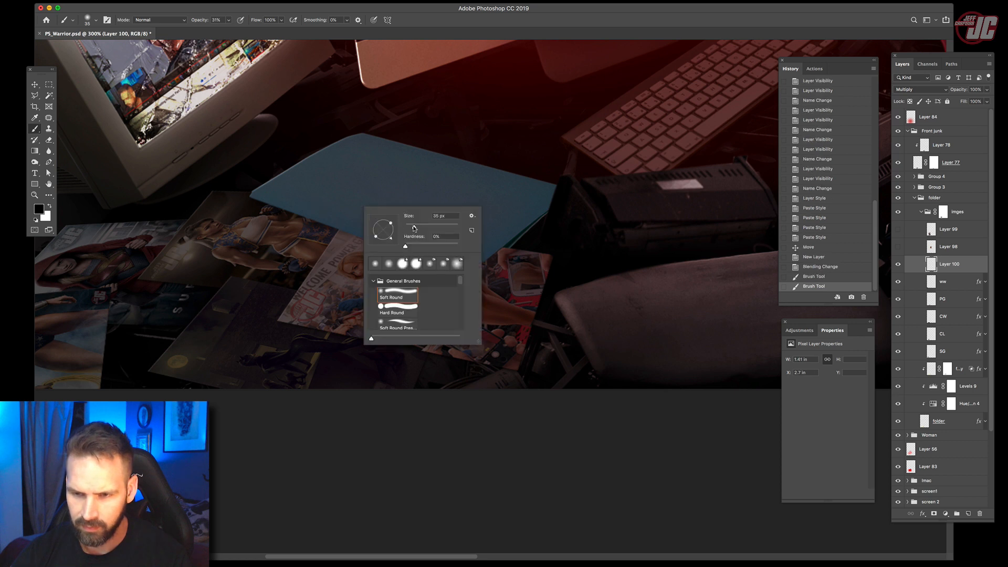
left_click_drag(414, 228, 409, 228)
mouse_move(262, 202)
left_mouse_down()
mouse_move(371, 242)
mouse_move(409, 240)
left_mouse_up()
left_click_drag(378, 237, 430, 252)
left_click_drag(399, 242, 467, 263)
mouse_move(452, 258)
left_mouse_down()
mouse_move(516, 236)
mouse_move(501, 252)
mouse_move(520, 237)
left_mouse_up()
left_click_drag(521, 237, 536, 214)
left_click_drag(537, 214, 538, 211)
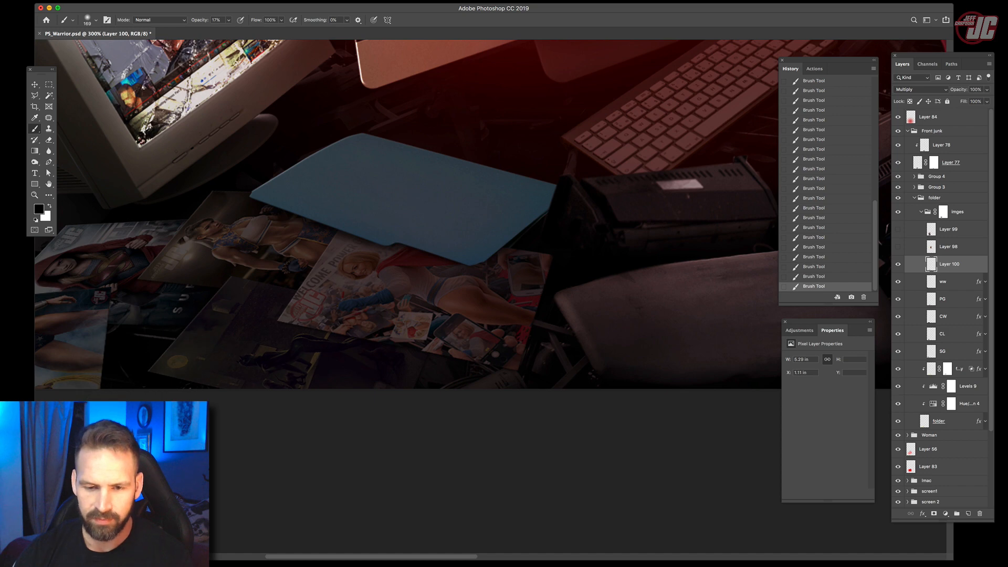
- Hide and show the imges group again to compare the folder with and without the prints
scroll(420, 385, "left", 10)
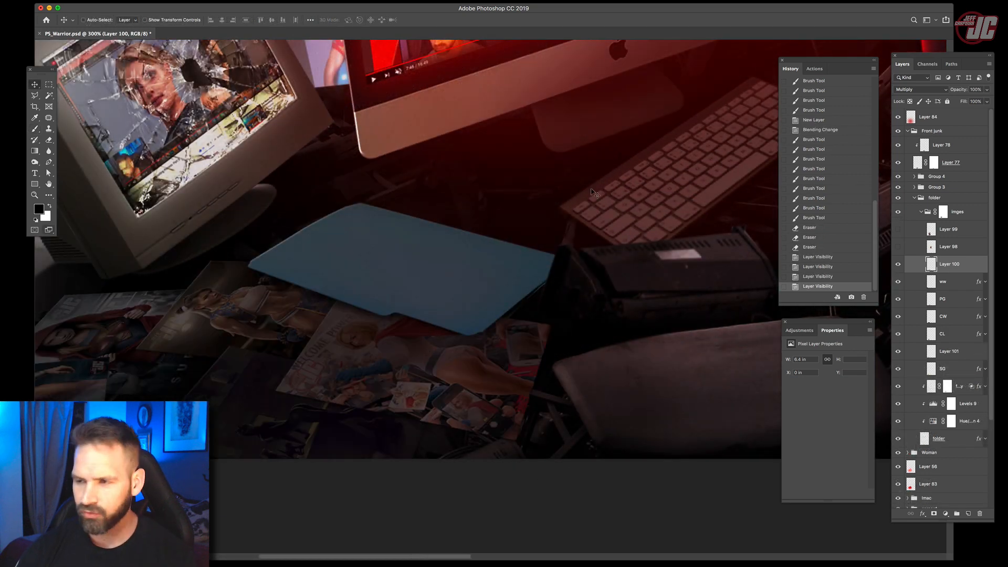
left_click(898, 212)
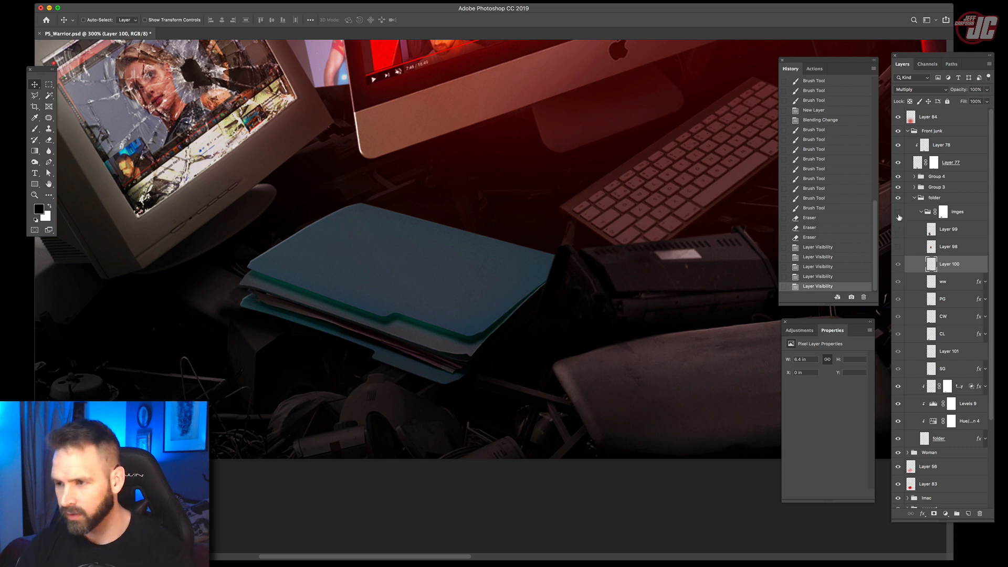
left_click(898, 213)
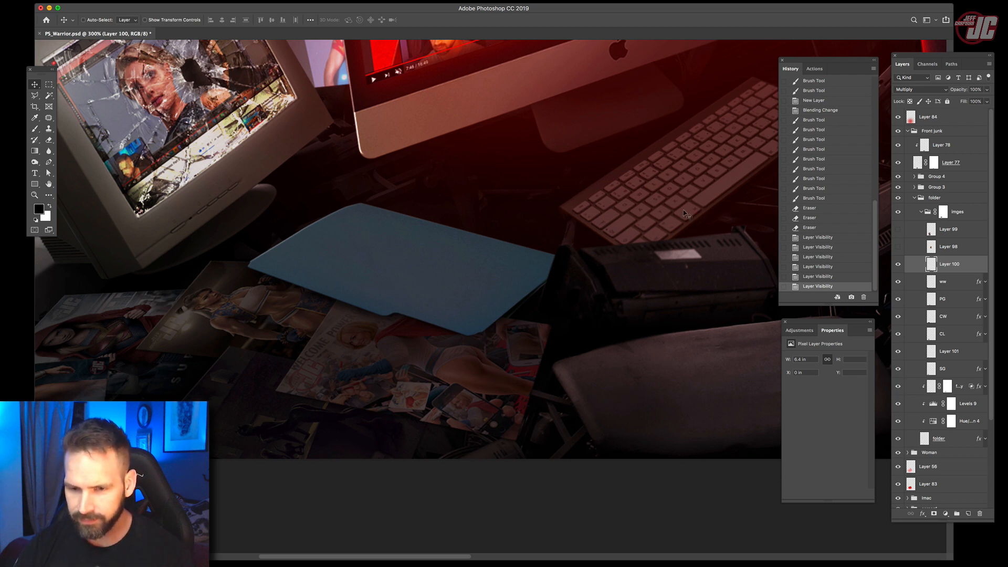
- Move the Power Girl image, layer PG, down and to the left, away from the folder's right corner
left_click(957, 300)
left_click_drag(408, 330, 360, 317)
left_click_drag(424, 348, 412, 400)
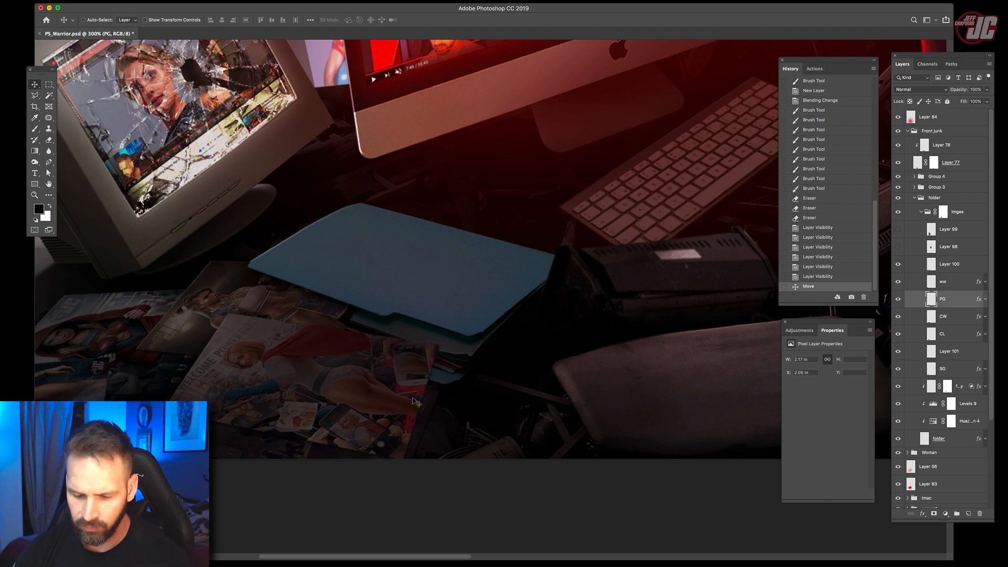
- Rotate and distort the Power Girl print on layer PG so it lies flat in perspective, angled out below the folder
key("super+t")
left_click_drag(445, 297, 434, 288)
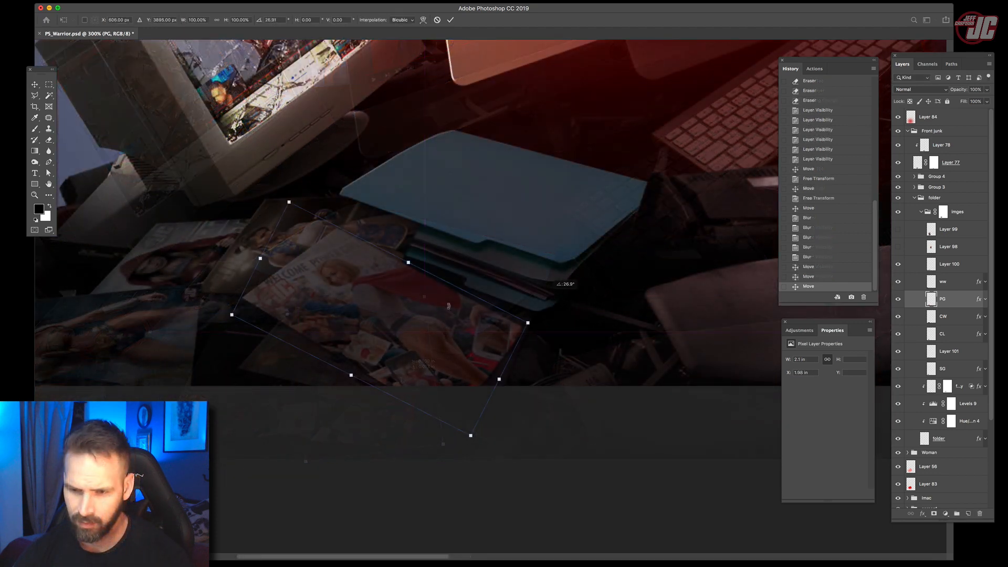
left_click_drag(449, 305, 482, 309)
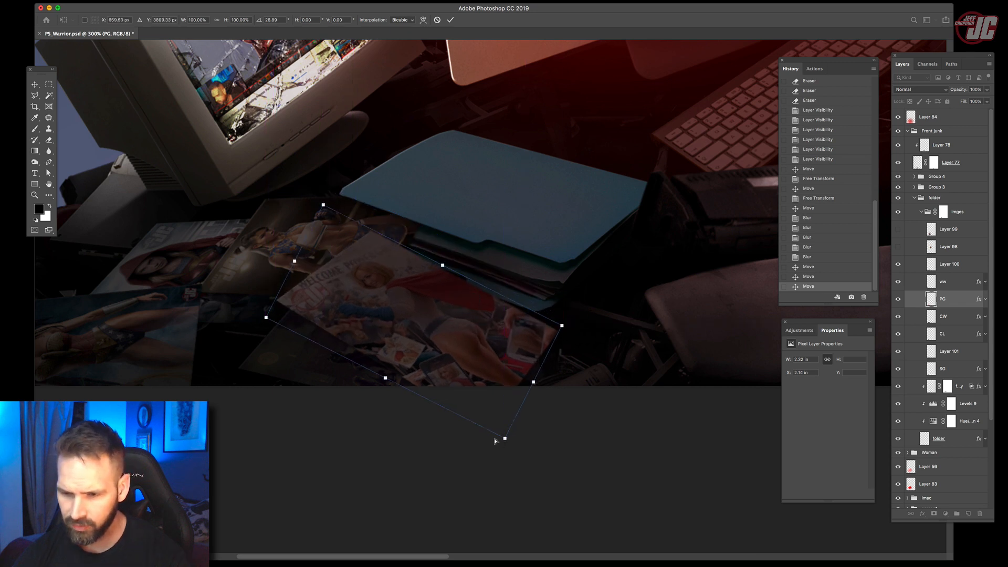
left_click_drag(495, 441, 454, 441)
left_click_drag(324, 205, 369, 208)
left_click_drag(463, 441, 427, 450)
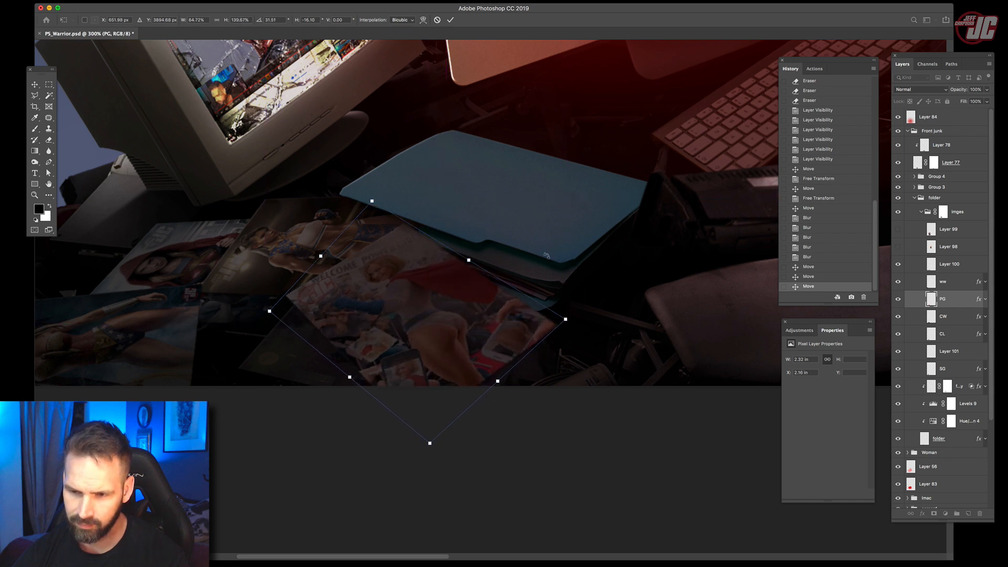
left_click_drag(568, 245, 561, 304)
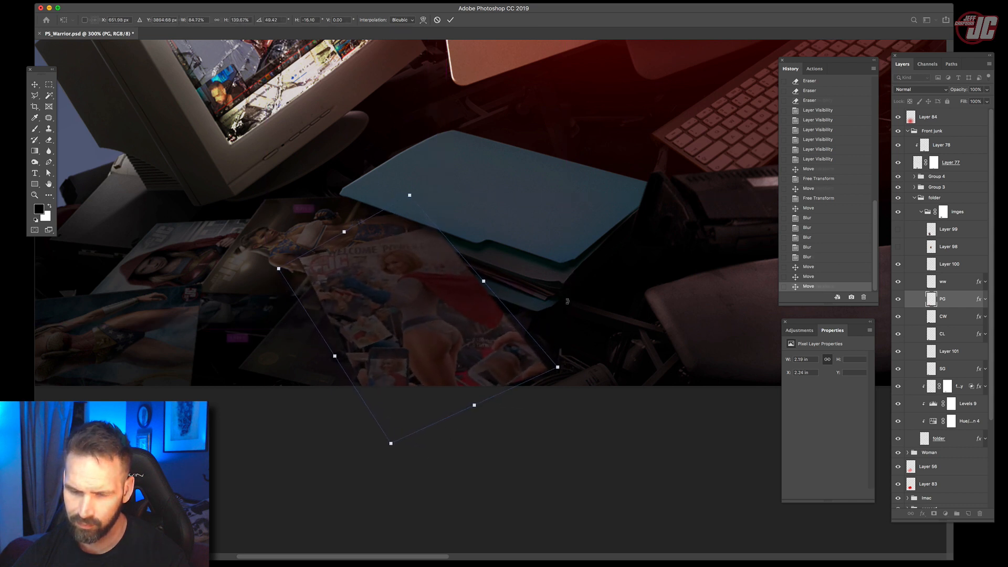
key("Return")
left_click_drag(461, 357, 468, 356)
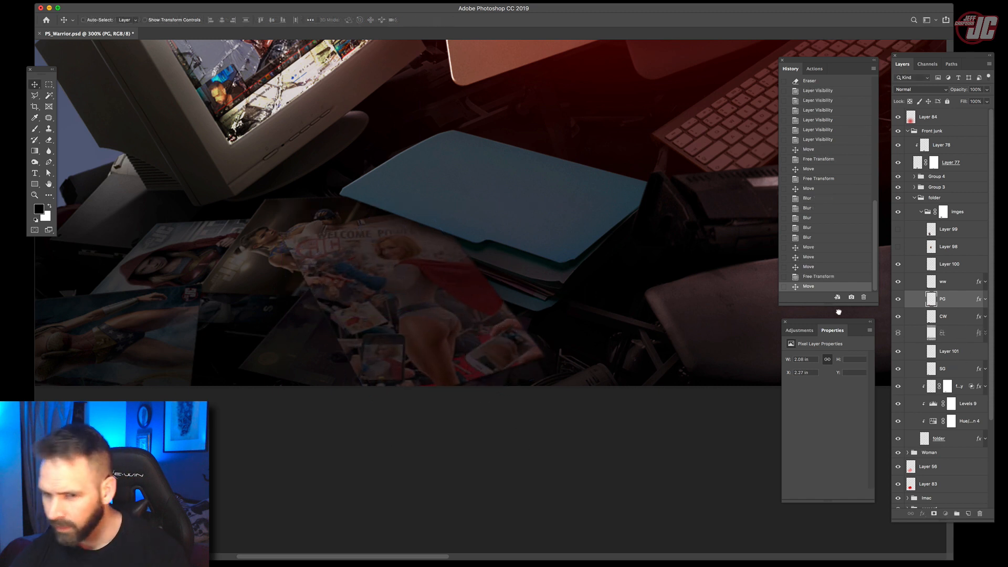
- Shift and rotate the print on layer CL to fan out behind the Power Girl print, and move the CW print further left
left_click(942, 334)
left_click_drag(290, 274, 279, 279)
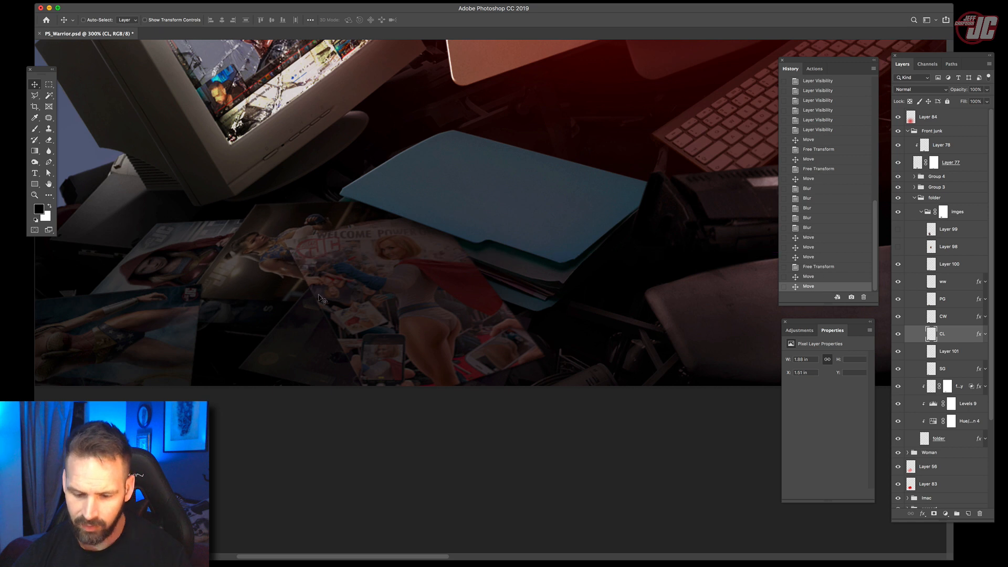
key("super+t")
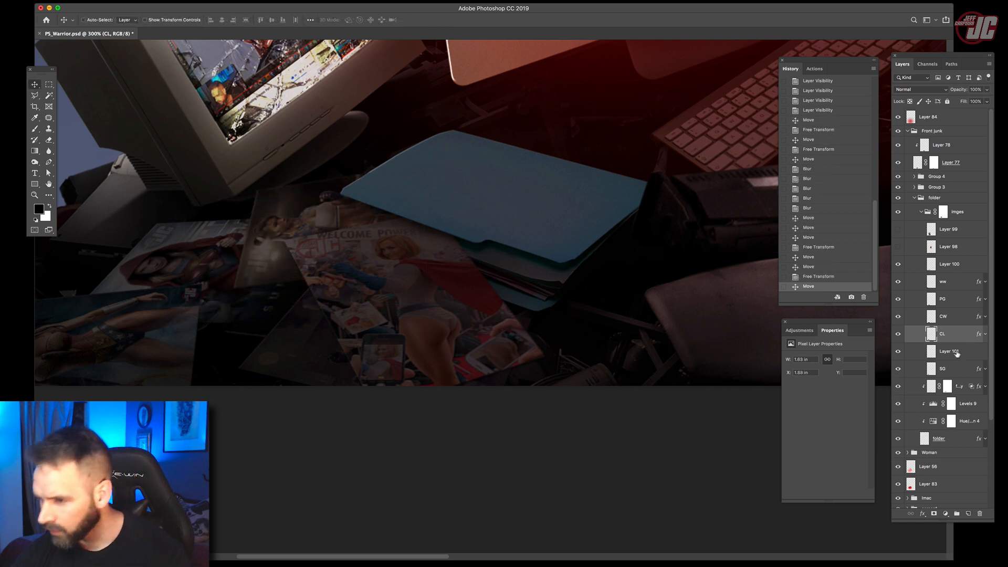
left_click(958, 317)
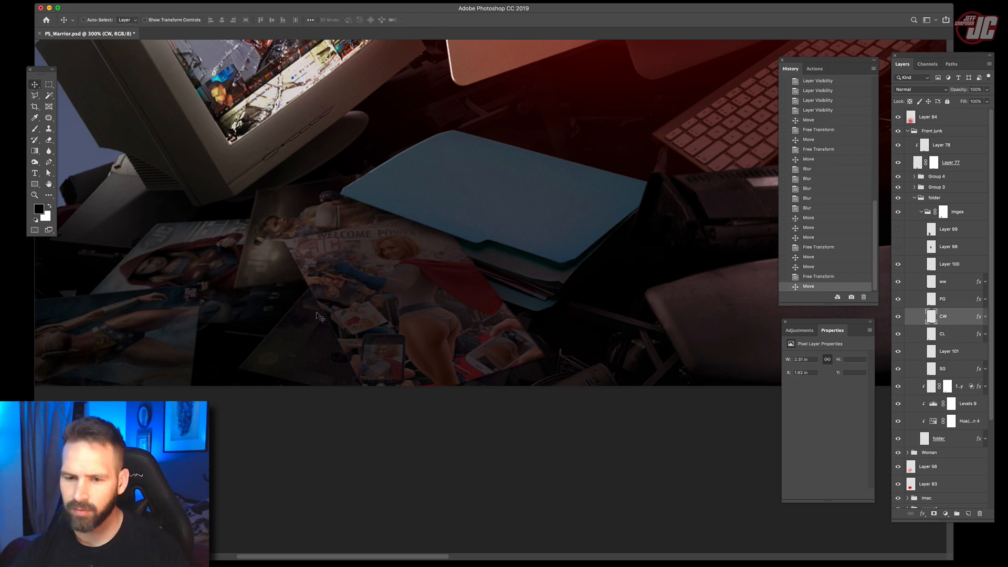
left_click_drag(312, 348, 277, 347)
left_click_drag(347, 340, 350, 365)
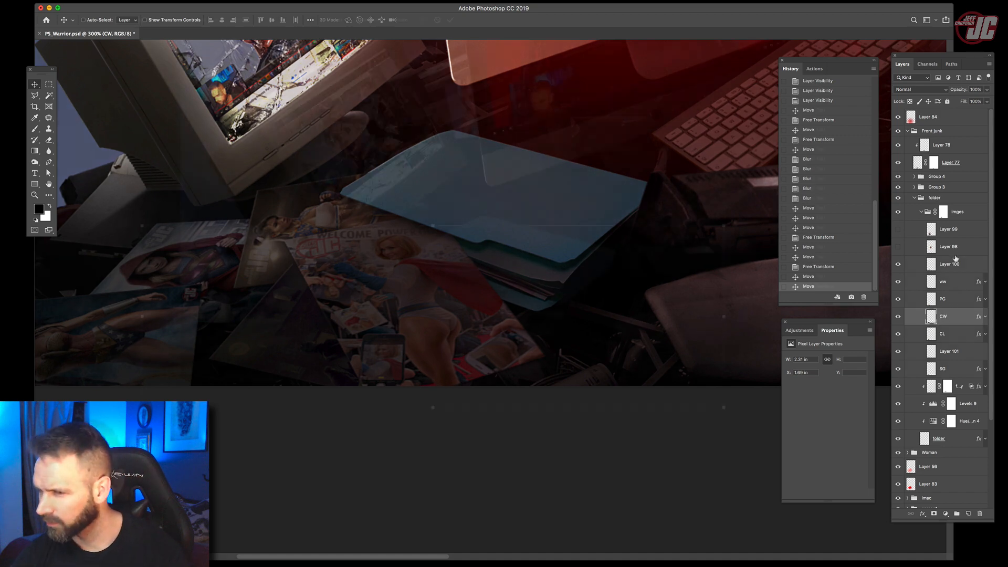
- Scale down all the print layers from Layer 100 through SG together so they suit the folder's size
key("super+t")
key("super+minus")
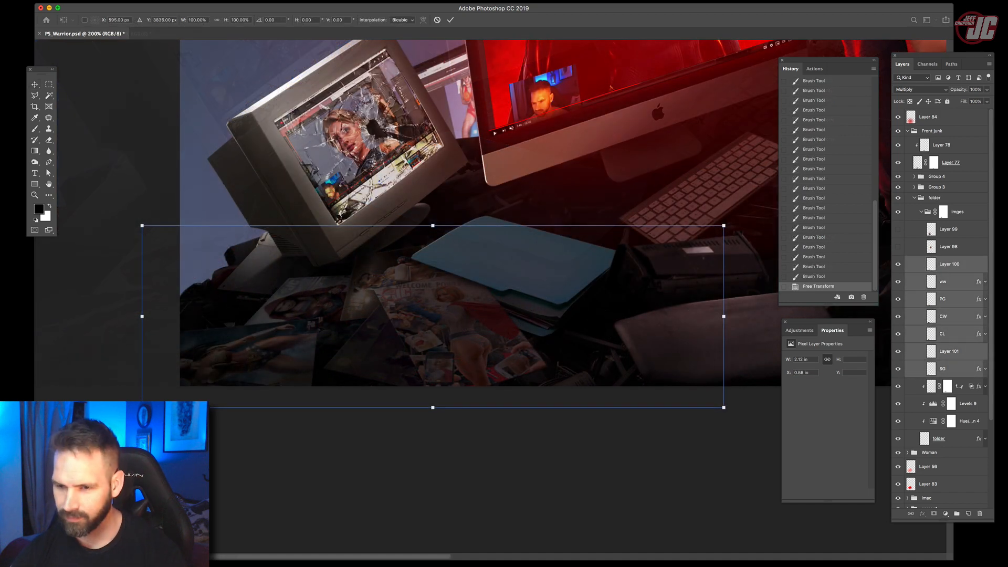
left_click_drag(723, 226, 701, 234)
key("Return")
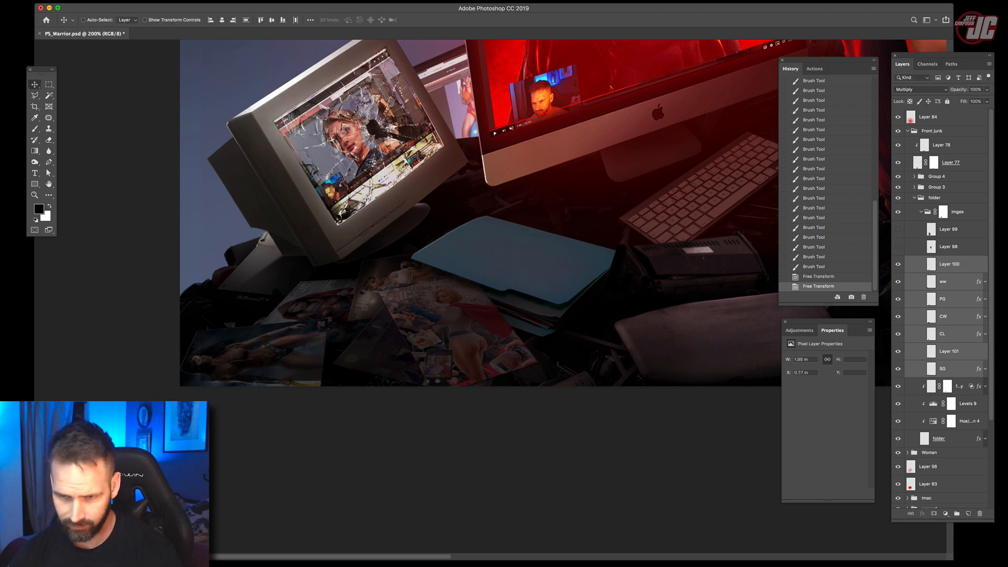
left_click_drag(489, 313, 328, 321)
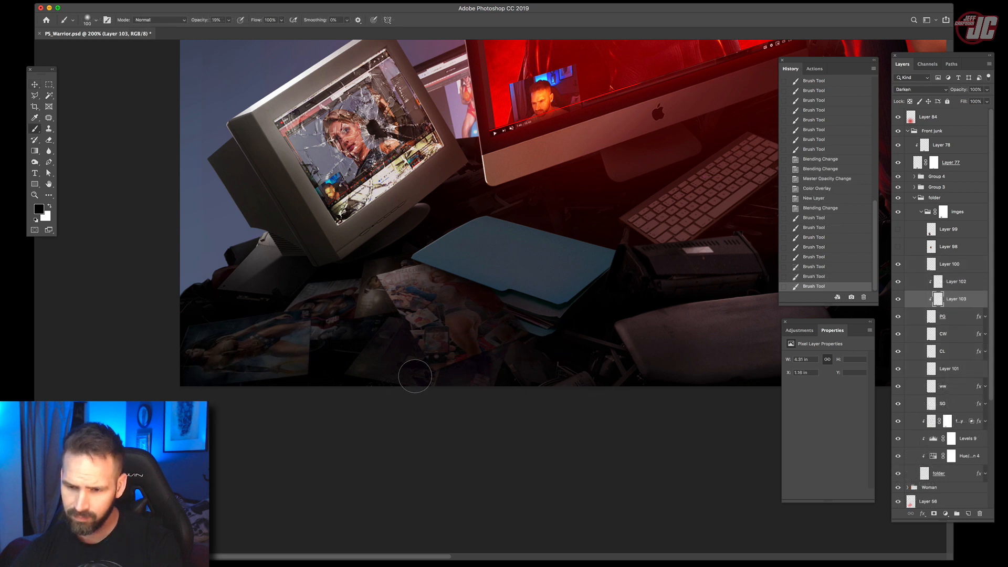
- Darken the lower part of the Power Girl print on Layer 103 with a black 201 px brush at 19% opacity
left_click_drag(415, 376, 474, 349)
right_click(496, 307)
left_click(578, 326)
left_click_drag(446, 297, 446, 381)
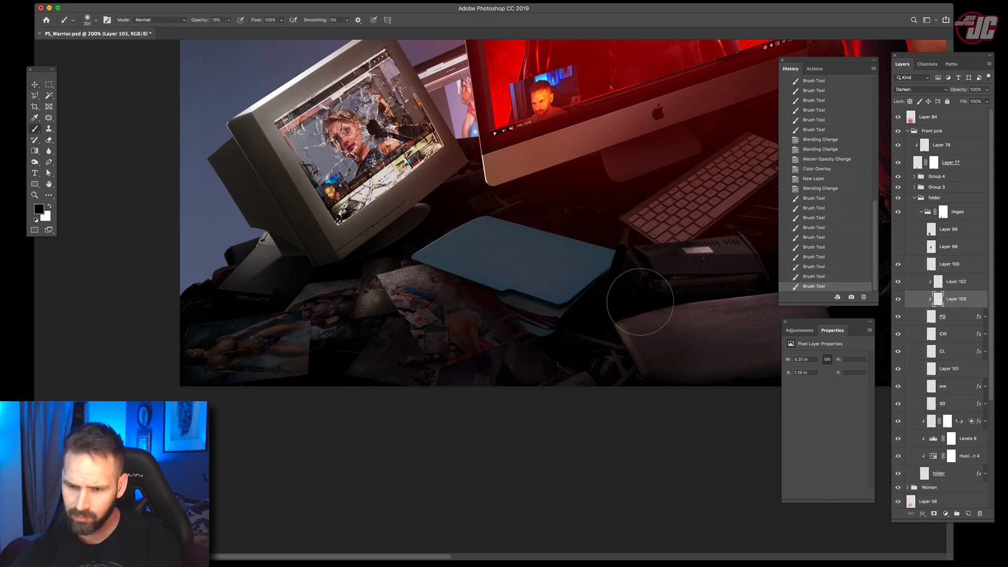
left_click(639, 301)
left_click(49, 139)
right_click(455, 202)
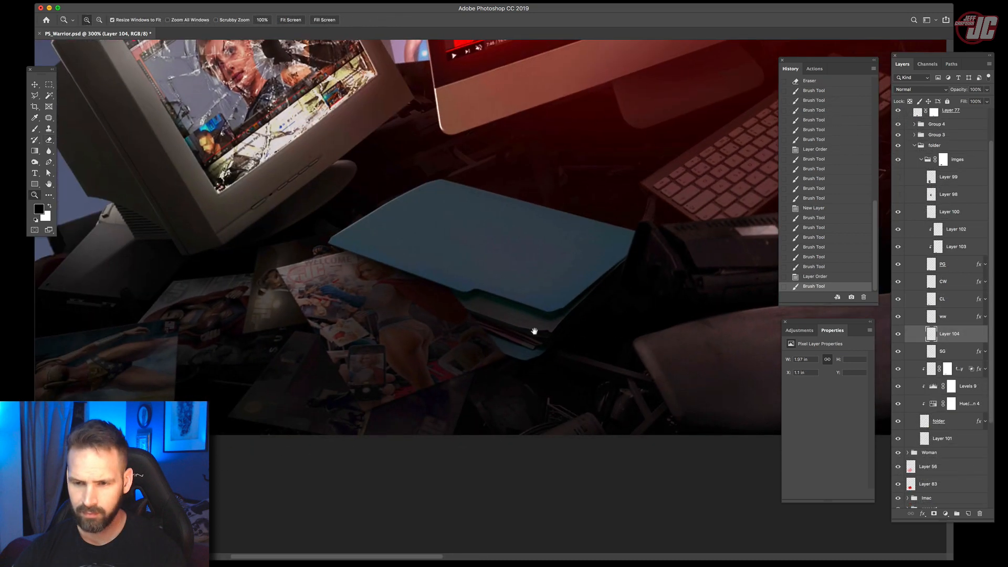
- Examine the folder and its prints within the wider composition, with and without the interface panels
left_click_drag(534, 330, 529, 325)
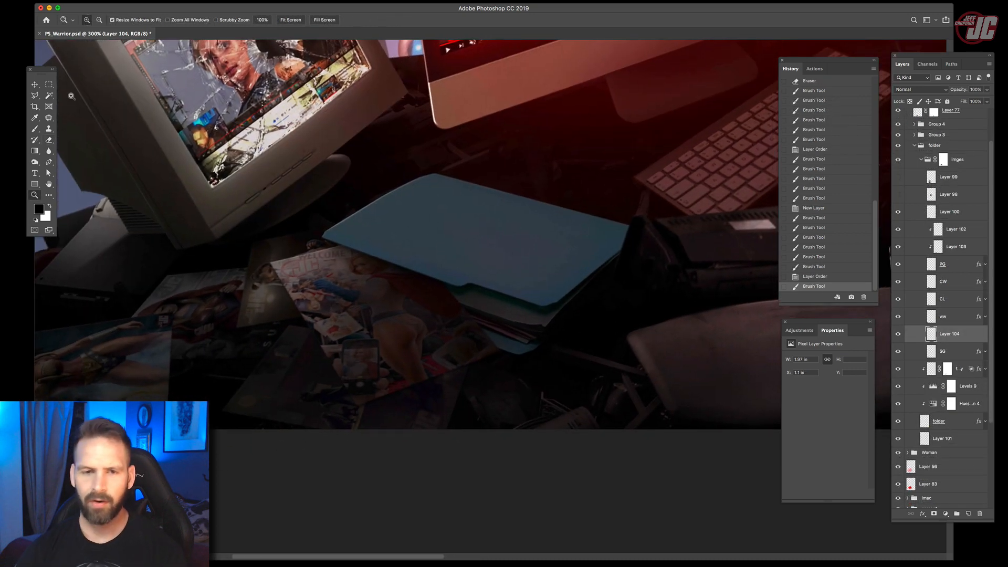
left_click(36, 85)
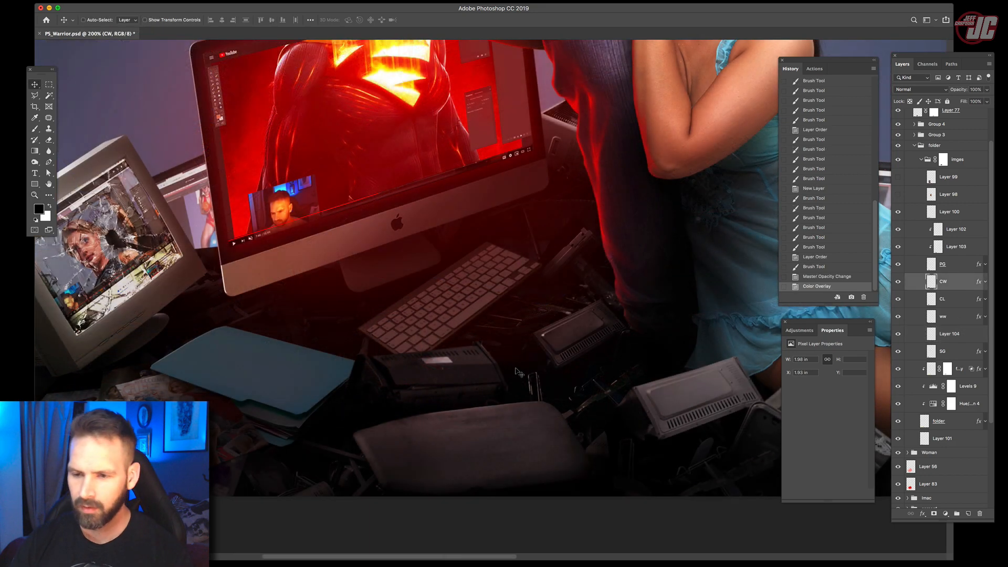
scroll(553, 378, "down", 5)
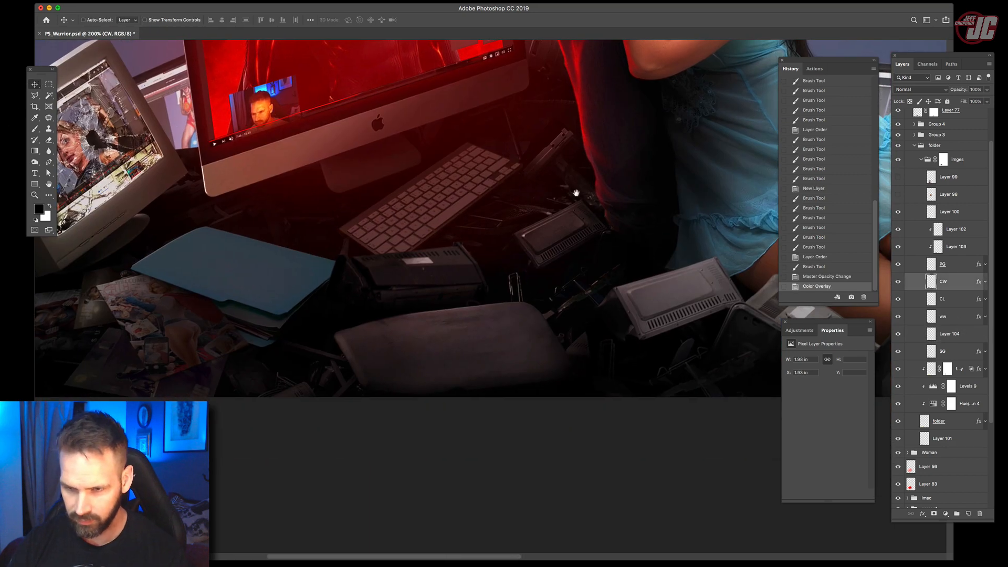
left_click(35, 195)
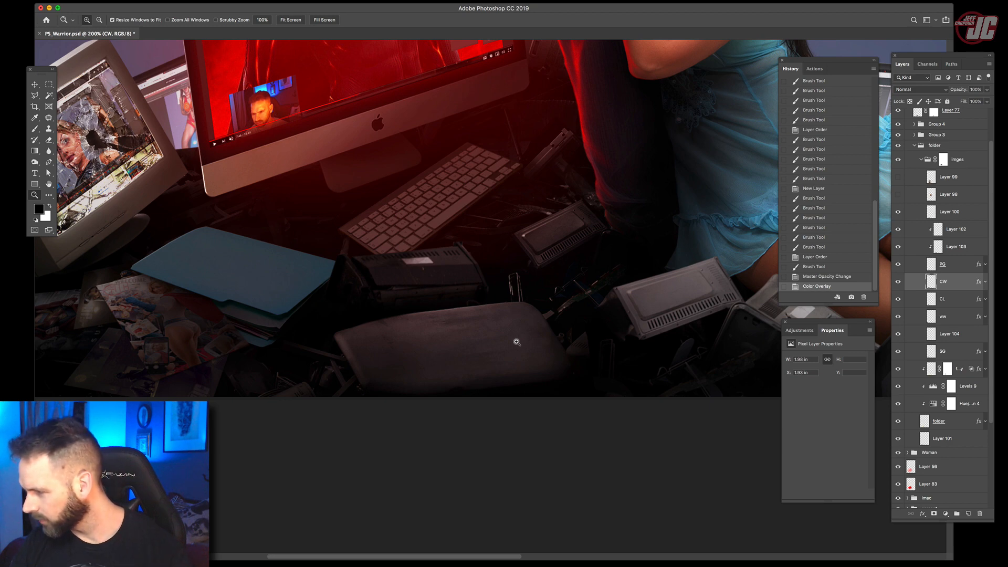
left_click(468, 264, "alt")
left_click_drag(493, 268, 475, 293)
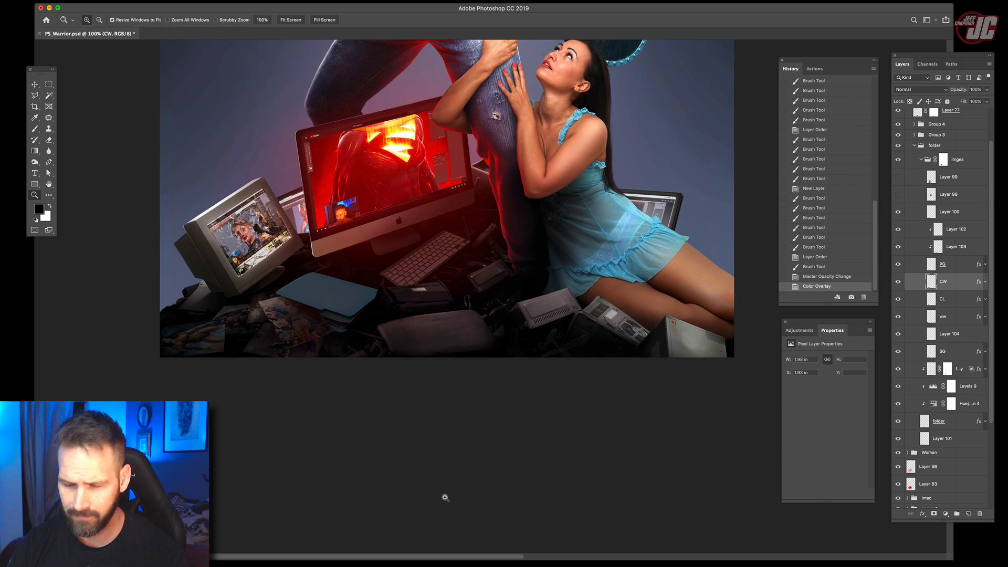
key("Tab")
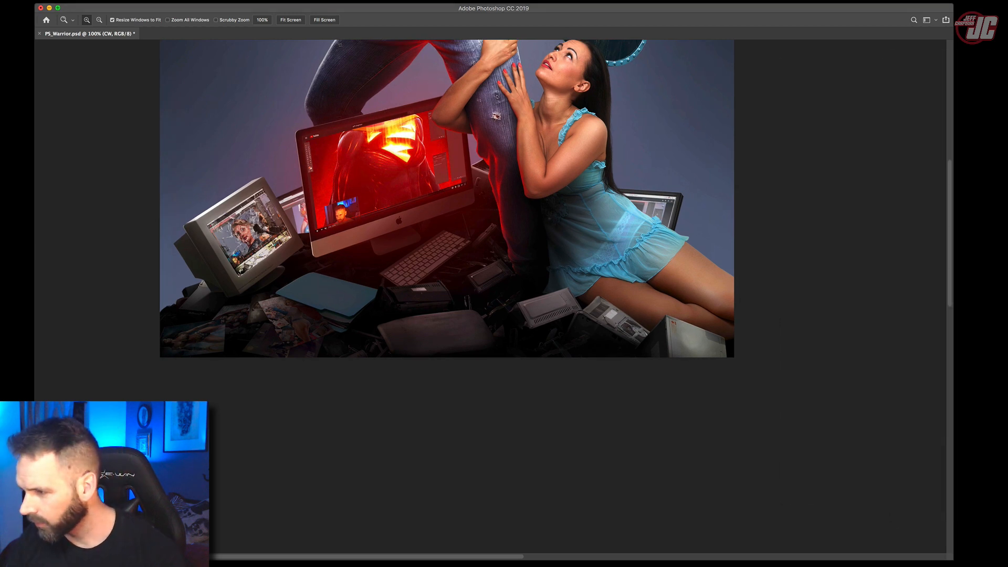
key("Tab")
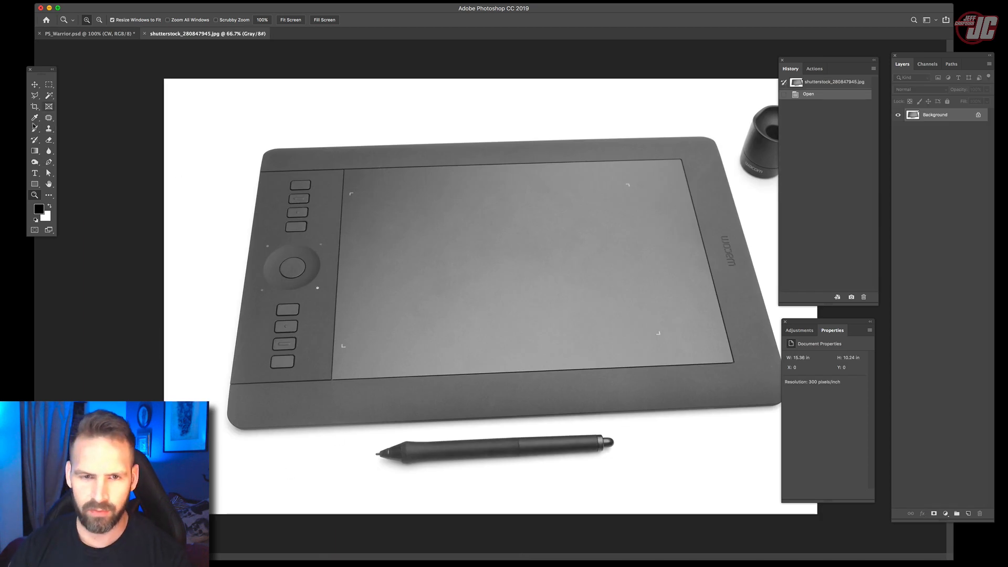
- Select the white background and the soft shadow edges around the tablet in shutterstock_280847945.jpg with the Magic Wand, undoing the last overreaching addition
left_click(49, 95)
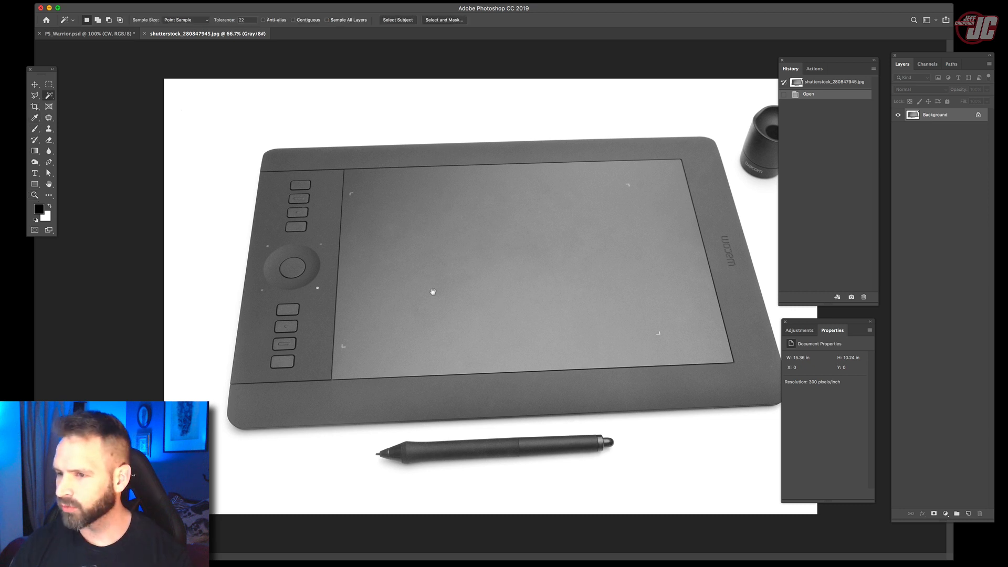
left_click(225, 192)
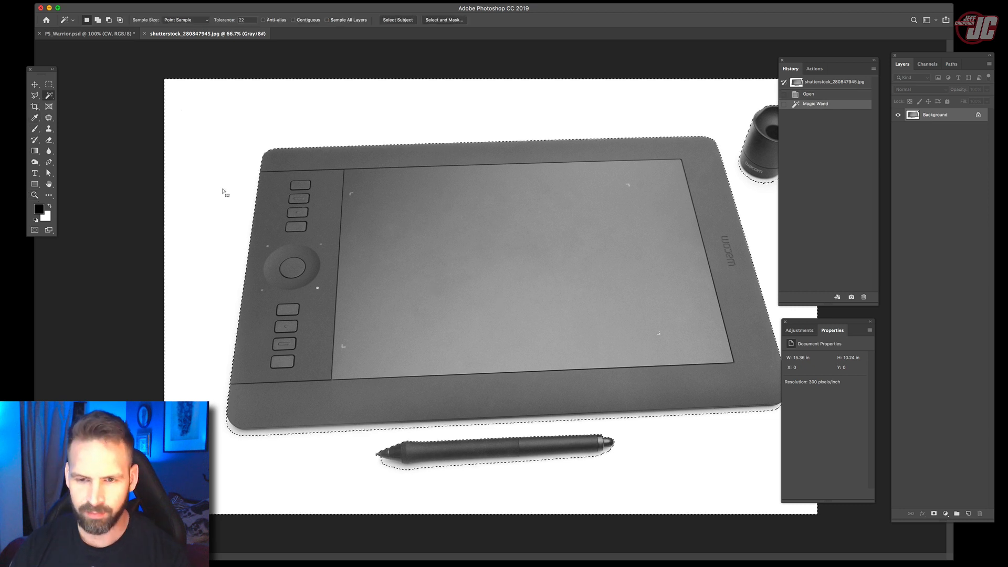
left_click(262, 436, "shift")
left_click(267, 437, "shift")
left_click(272, 435, "shift")
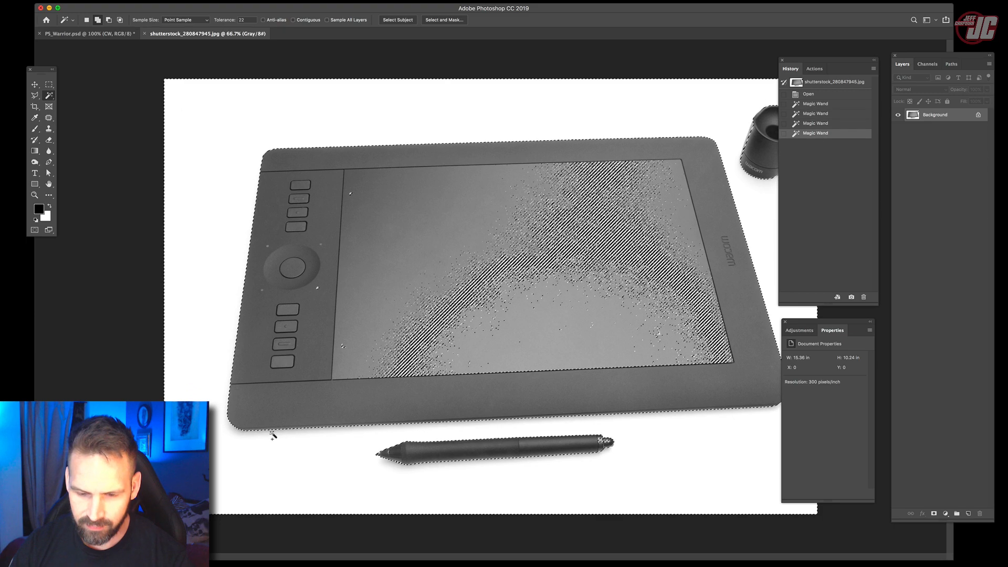
key("super+z")
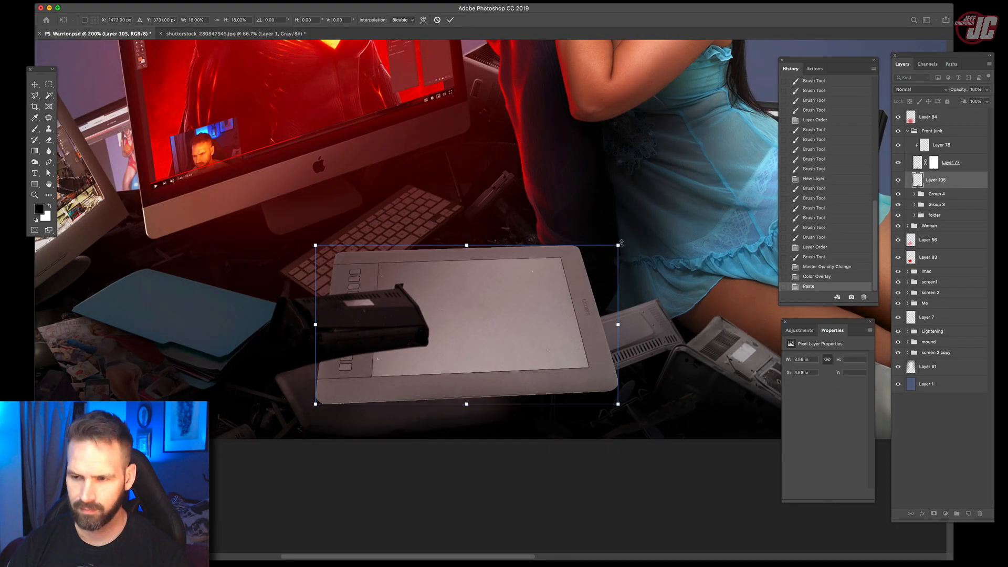
- Scale the pasted tablet on Layer 105 to about 12% and rotate it about -10° over the junk pile
left_click_drag(620, 245, 570, 244)
left_click_drag(525, 328, 558, 334)
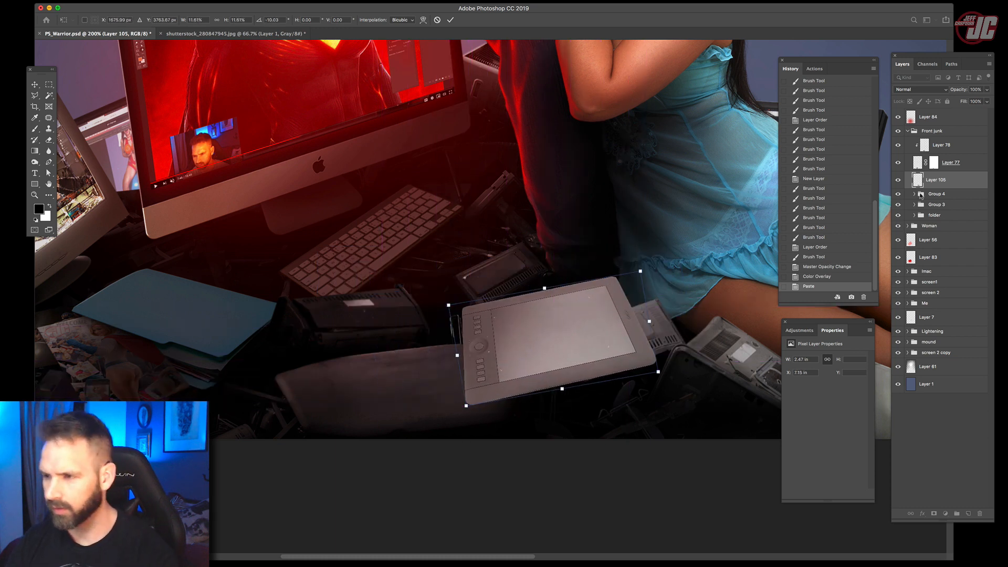
key("Return")
- Bring Layer 105 above Layer 78 in the Front junk group and scale the tablet to about 79% beside the keyboard
left_click_drag(958, 172, 944, 138)
left_click_drag(582, 359, 478, 320)
key("ctrl+t")
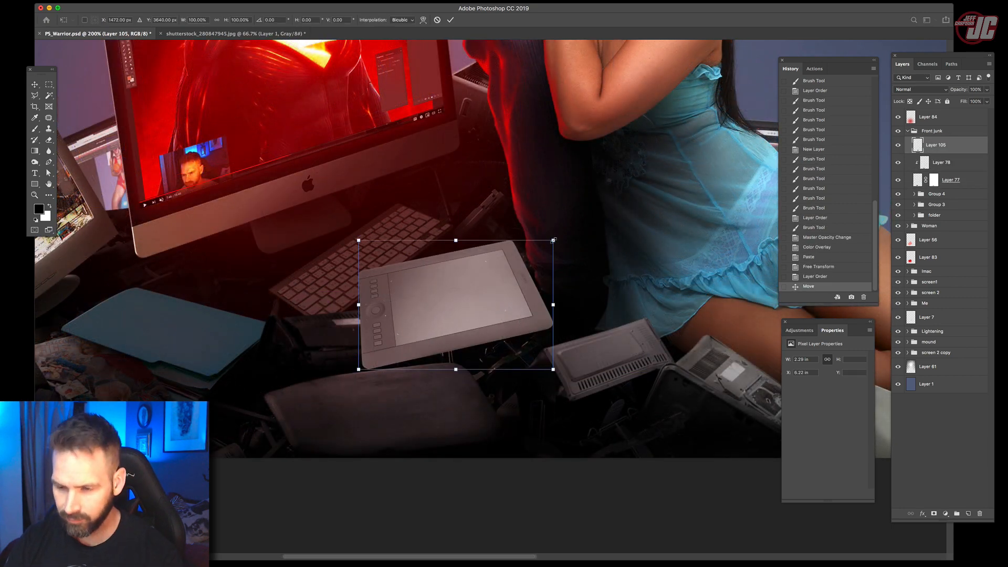
left_click_drag(553, 239, 511, 274)
left_click_drag(455, 330, 469, 321)
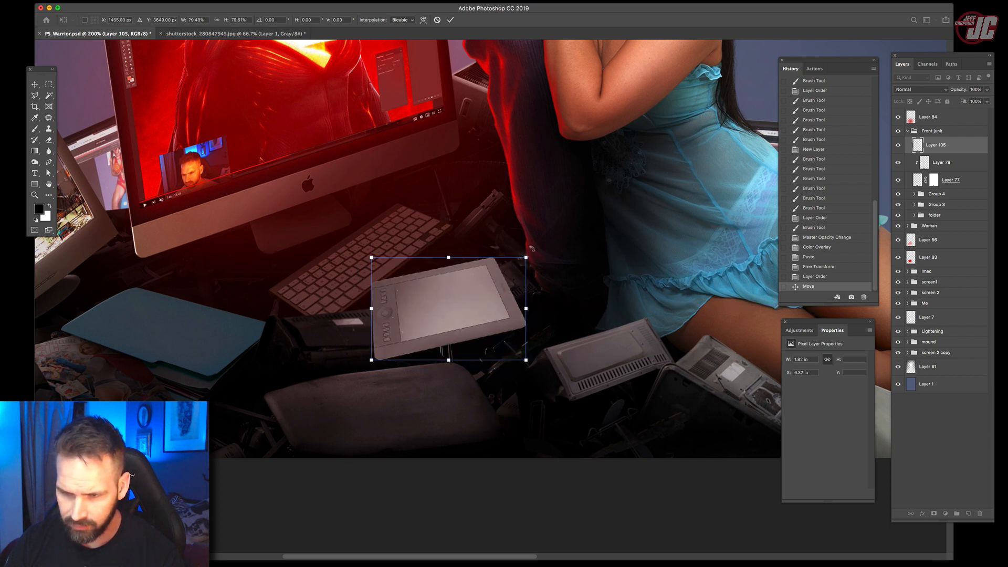
mouse_move(531, 249)
left_mouse_down()
mouse_move(556, 285)
mouse_move(531, 250)
left_mouse_up()
key("Return")
left_click_drag(489, 307, 339, 290)
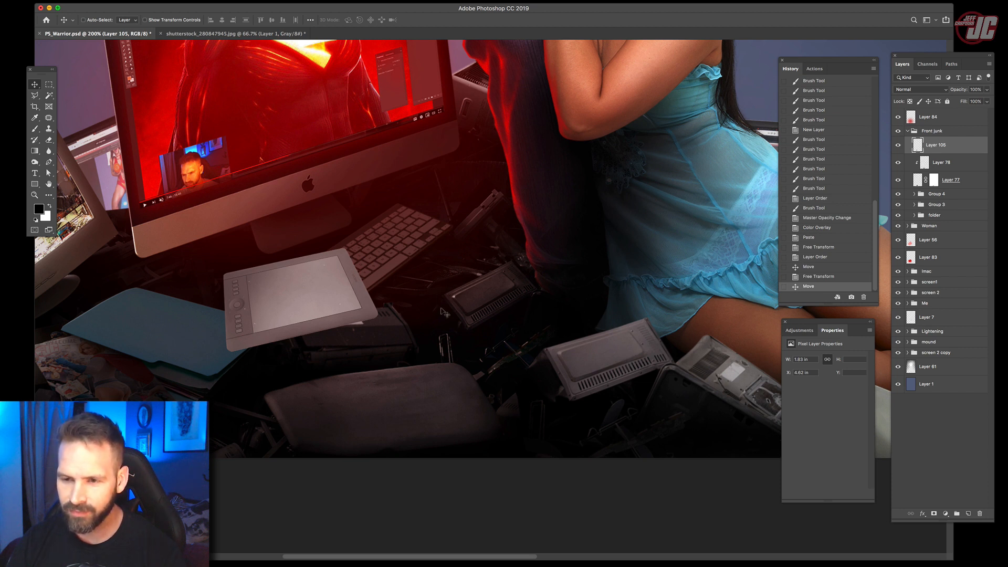
left_click_drag(318, 283, 464, 288)
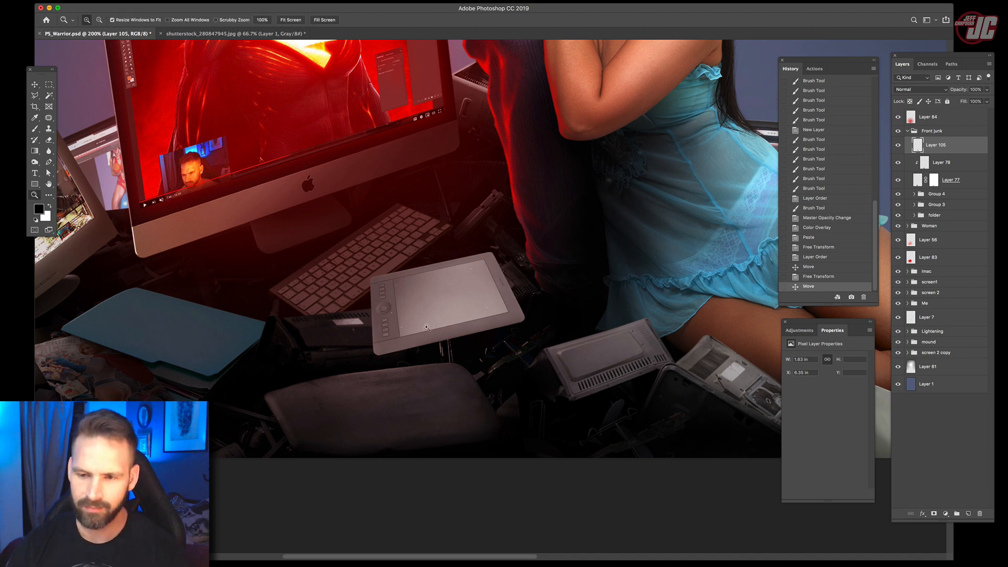
- Rotate the tablet slightly counterclockwise and move it down and to the right, away from the keyboard
left_click(416, 314)
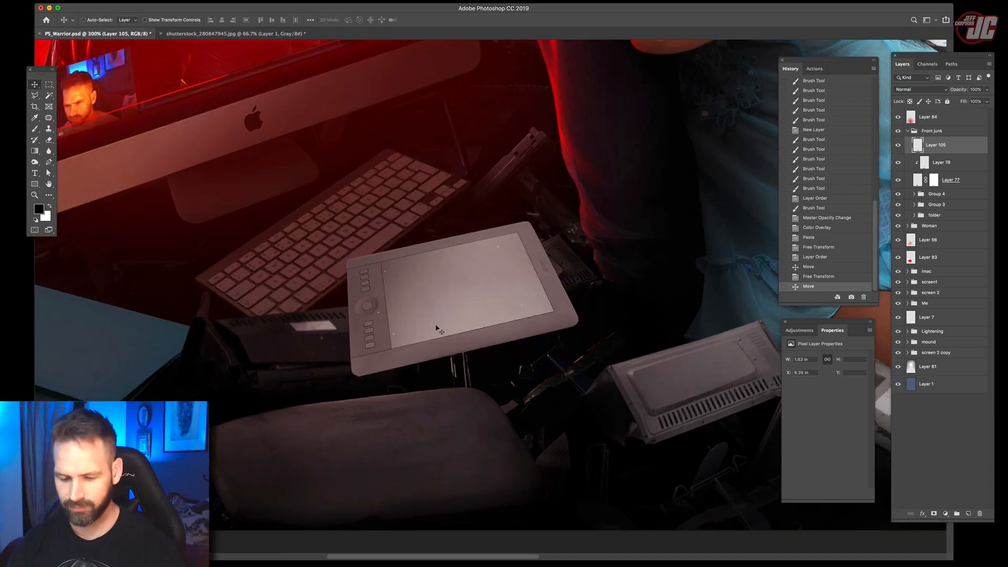
key("ctrl+t")
mouse_move(343, 221)
left_mouse_down()
mouse_move(348, 214)
mouse_move(339, 229)
left_mouse_up()
left_click_drag(579, 221, 584, 224)
left_click_drag(519, 292, 541, 315)
key("Return")
- Distort the tablet's corners to match the scene's perspective and nudge it into place above the dark chair-like junk piece
key("ctrl+t")
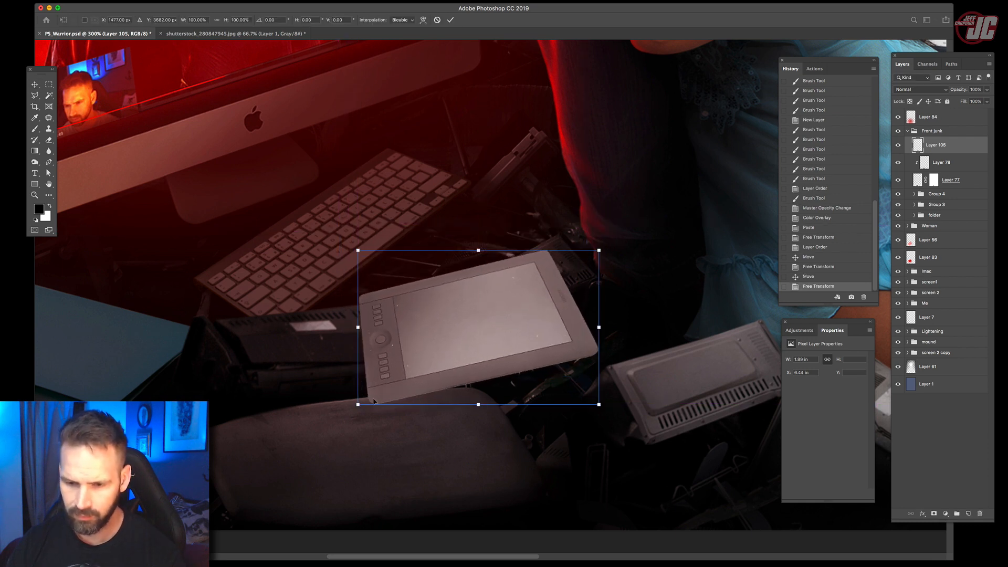
left_click_drag(358, 405, 333, 411)
left_click_drag(599, 250, 583, 260)
left_click_drag(354, 256, 348, 265)
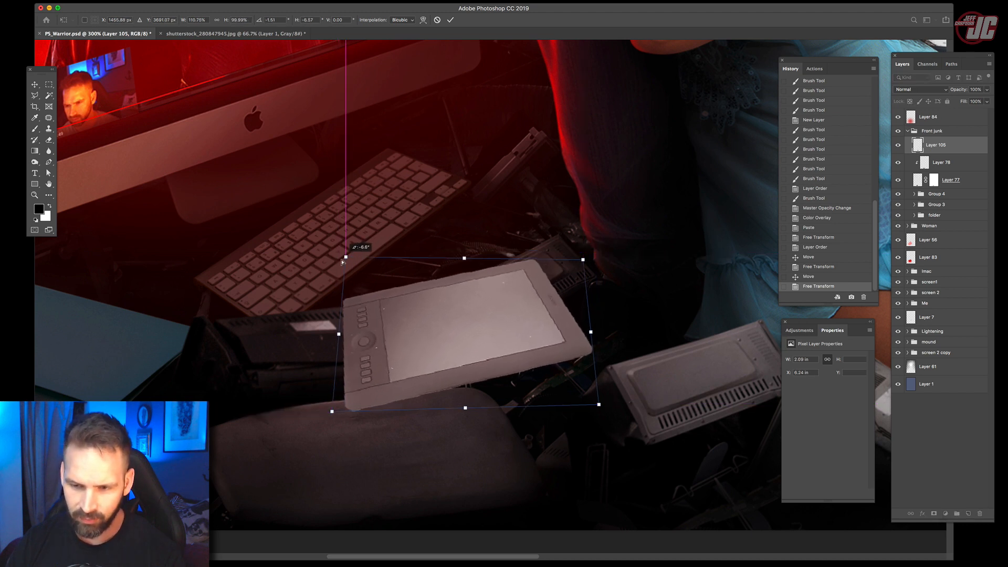
left_click_drag(600, 405, 591, 406)
left_click_drag(599, 255, 596, 264)
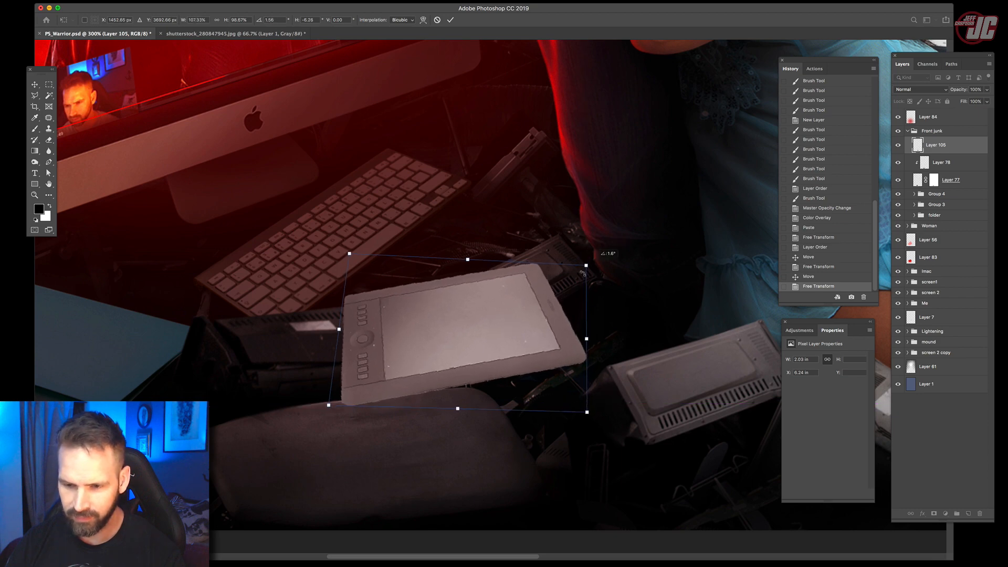
mouse_move(535, 331)
left_mouse_down()
mouse_move(544, 348)
mouse_move(541, 338)
left_mouse_up()
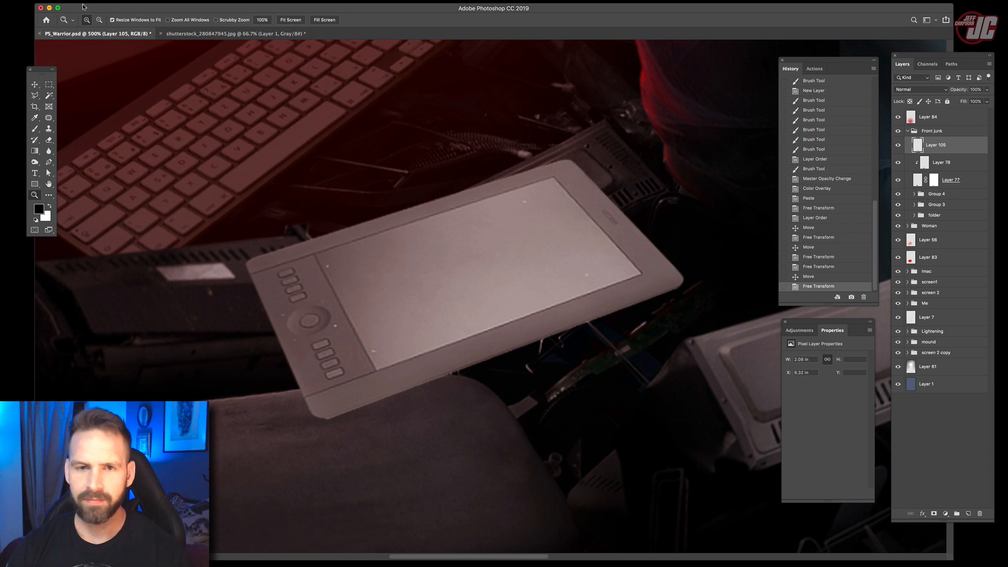
- Darken the tablet on Layer 105 with Levels, setting the midtones to 0.72 and the black input to 39
left_click(85, 4)
mouse_move(87, 17)
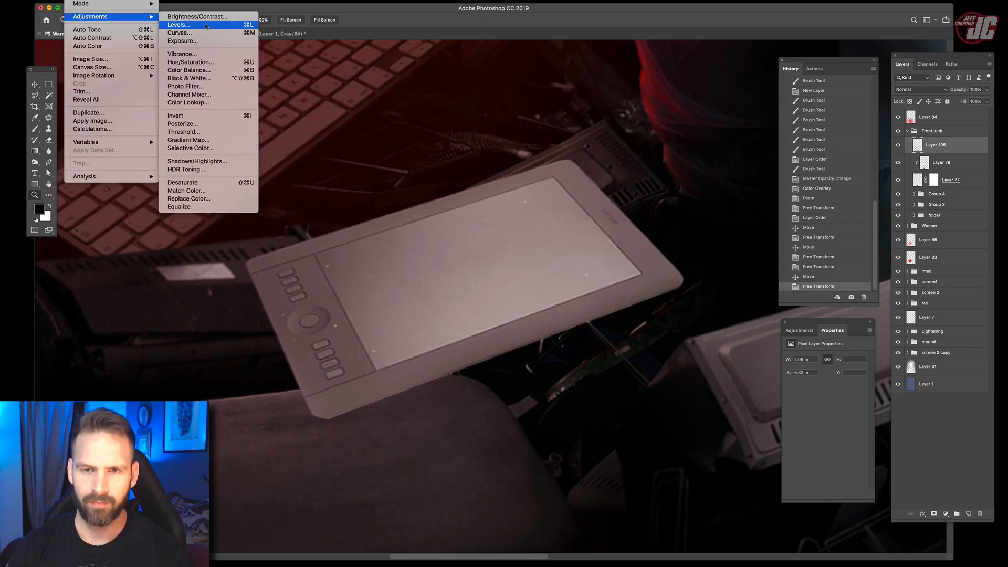
left_click(204, 25)
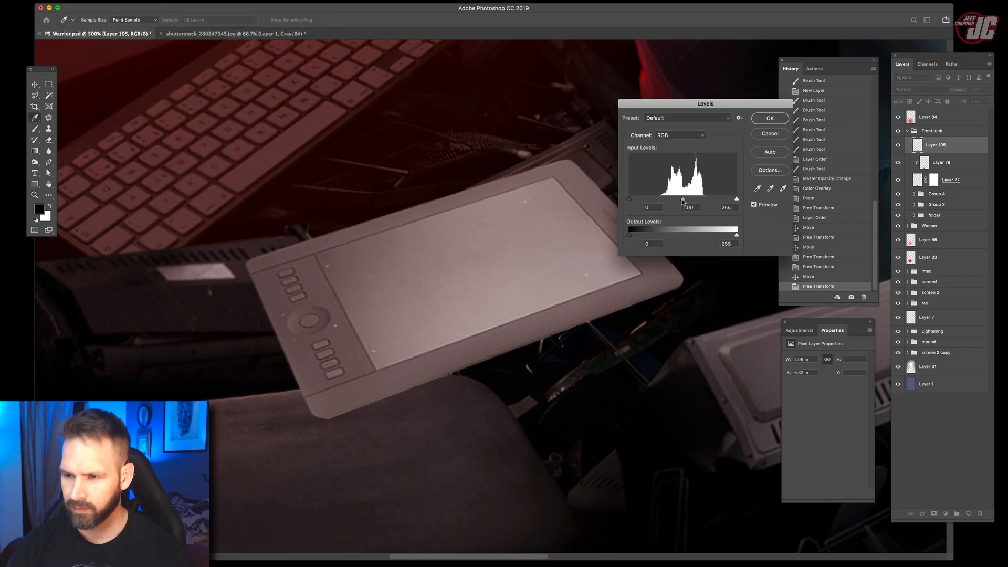
left_click_drag(683, 199, 694, 201)
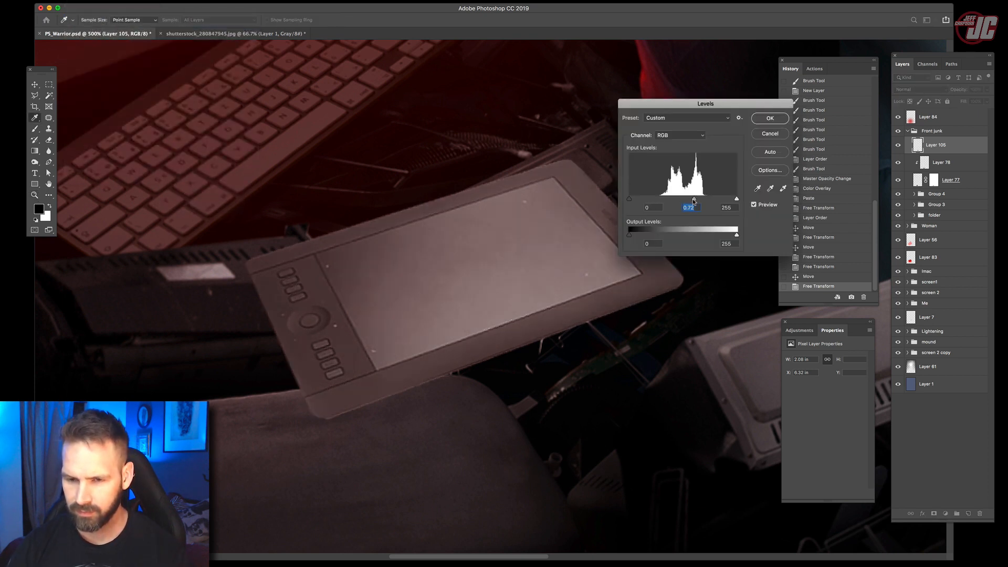
left_click_drag(629, 200, 643, 201)
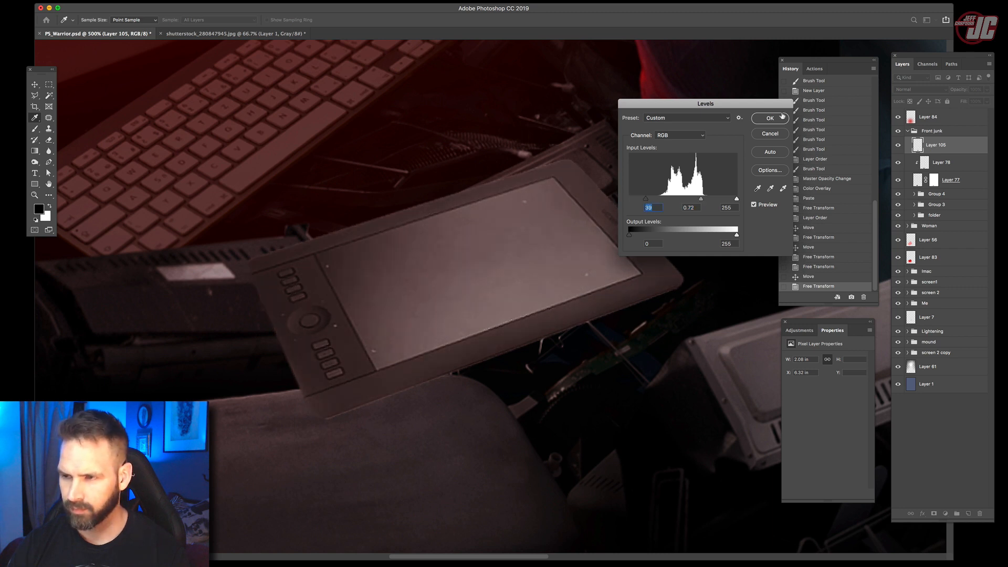
key("Return")
- Add a Bevel & Emboss effect to Layer 105 with a pure red (ff0000) highlight and the highlight mode set to Normal
left_click(35, 84)
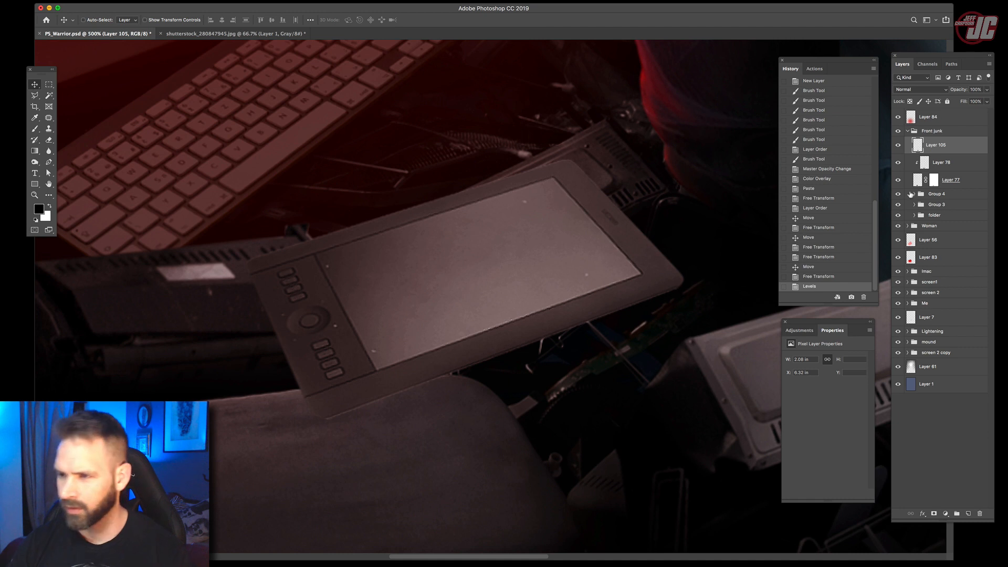
double_click(964, 146)
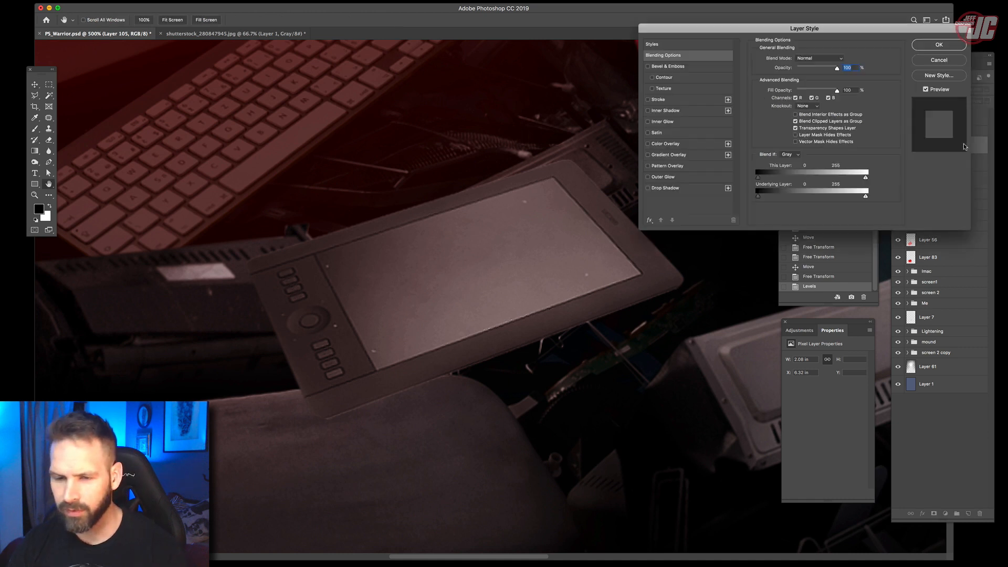
left_click(694, 68)
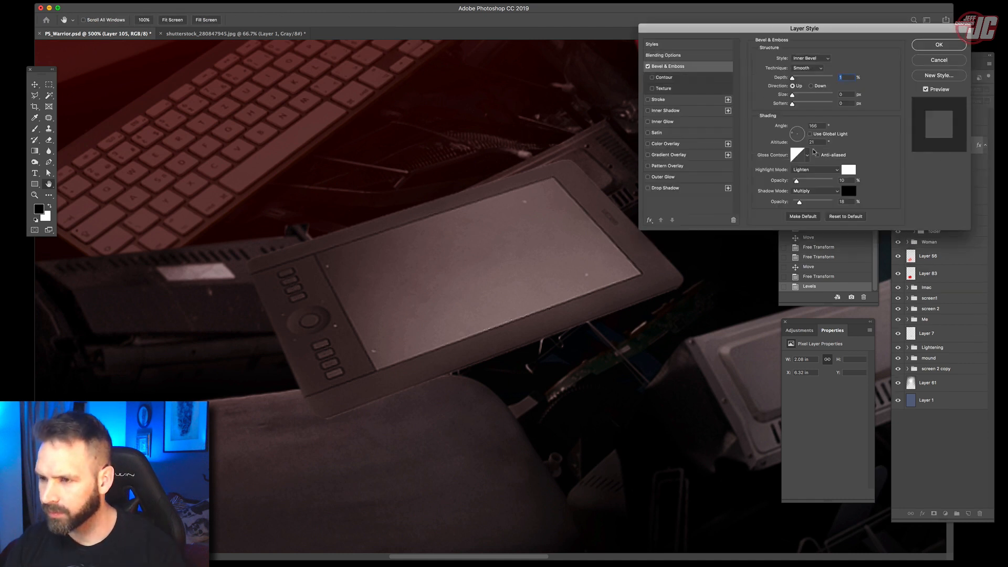
left_click(849, 172)
left_click(862, 207)
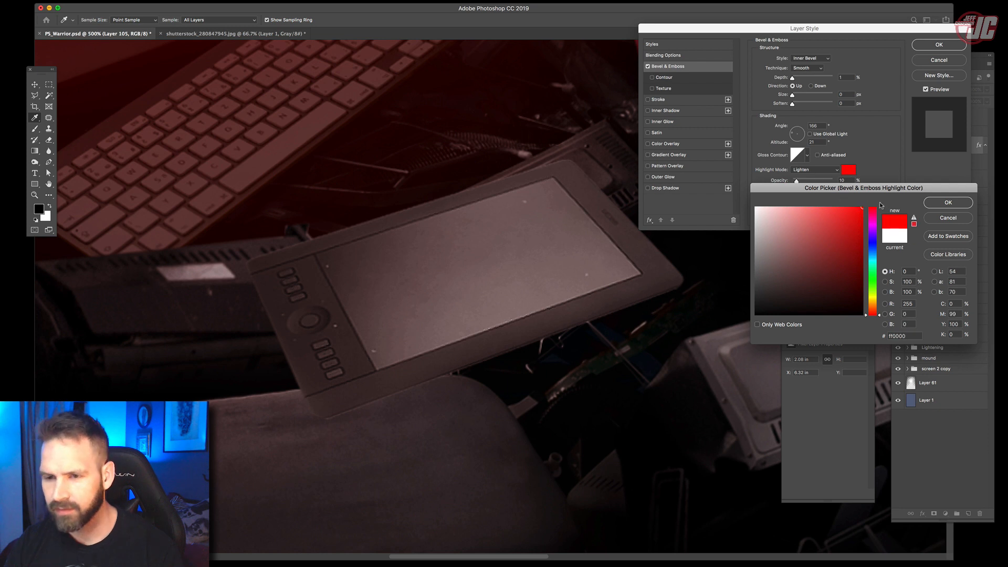
left_click(948, 202)
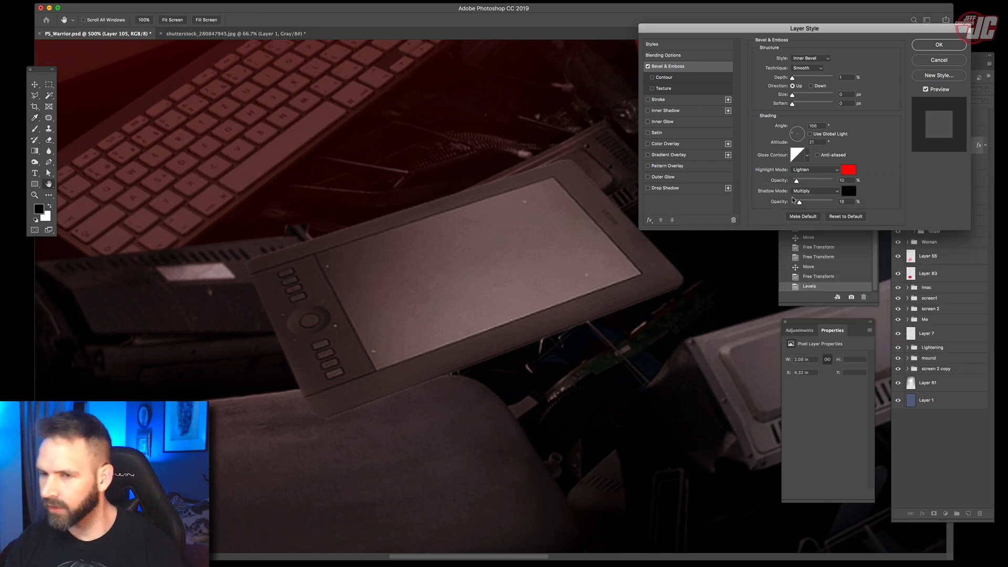
left_click(822, 169)
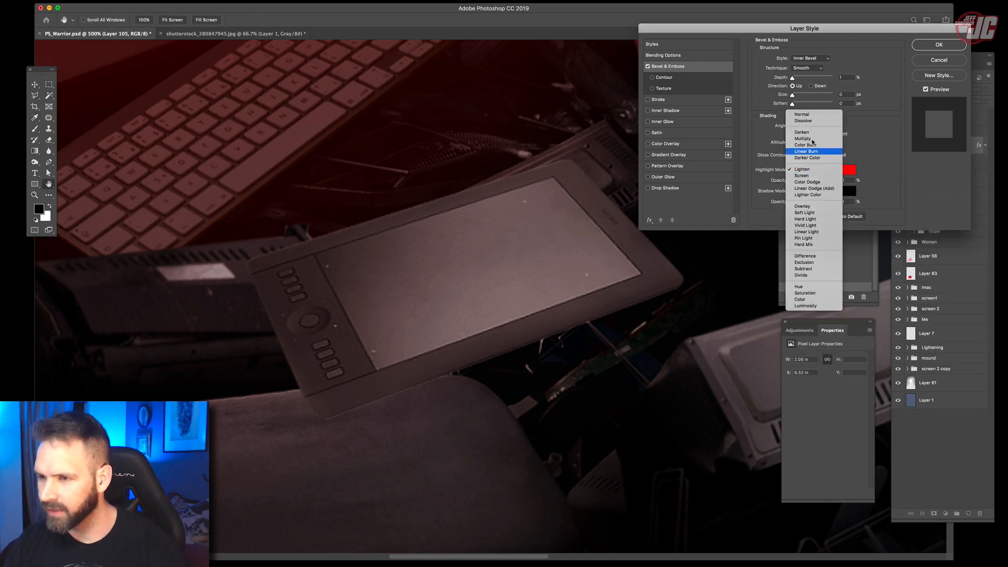
left_click(802, 114)
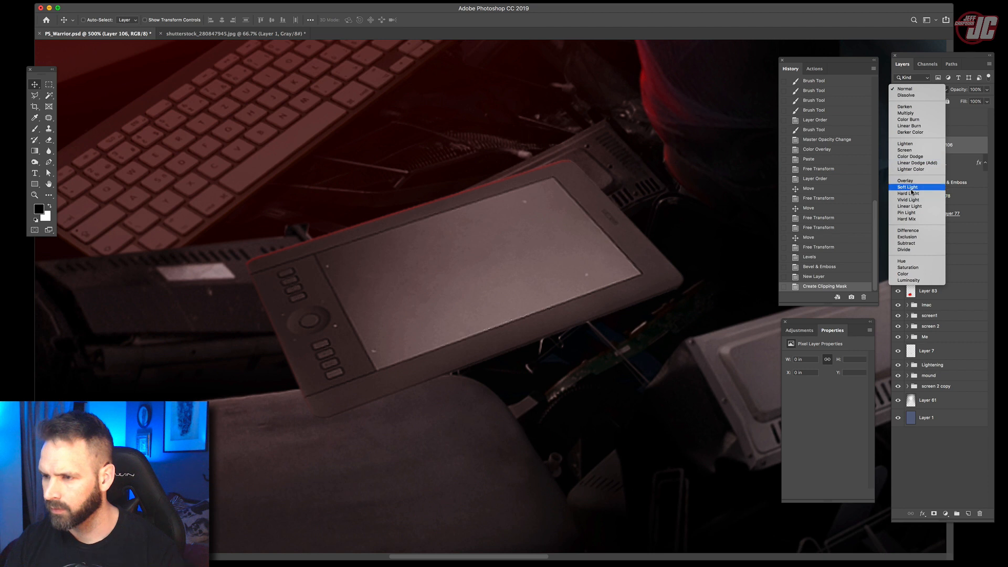
- Set the clipped Layer 106 to Soft Light and darken the tablet's right side and lower edge with a large black brush at 19% opacity
left_click(908, 187)
left_click(42, 131)
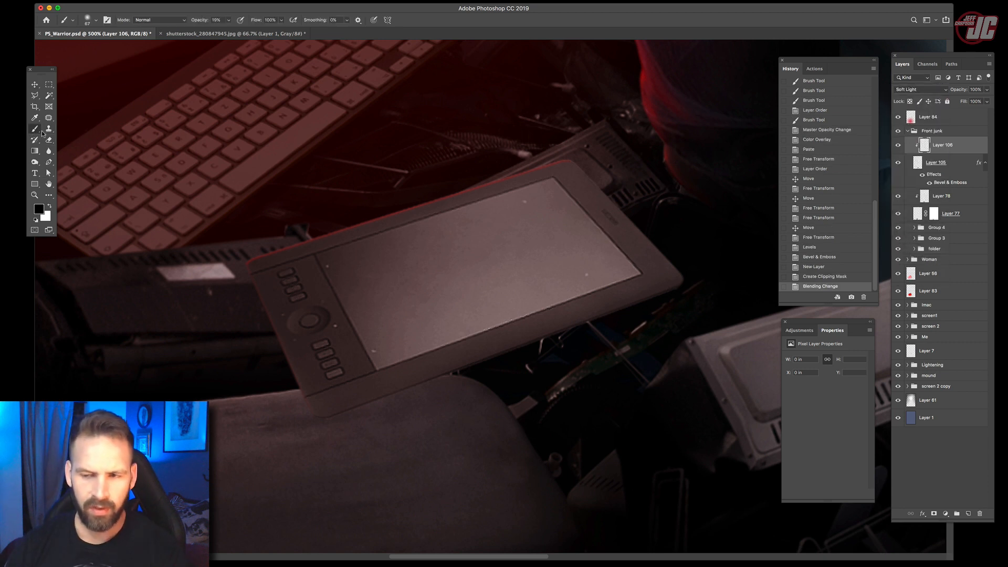
right_click(575, 253)
left_click(652, 273)
left_click_drag(654, 225, 599, 344)
mouse_move(623, 307)
left_mouse_down()
mouse_move(364, 429)
mouse_move(325, 376)
mouse_move(469, 422)
left_mouse_up()
left_click_drag(645, 179, 567, 378)
left_click_drag(683, 255, 591, 447)
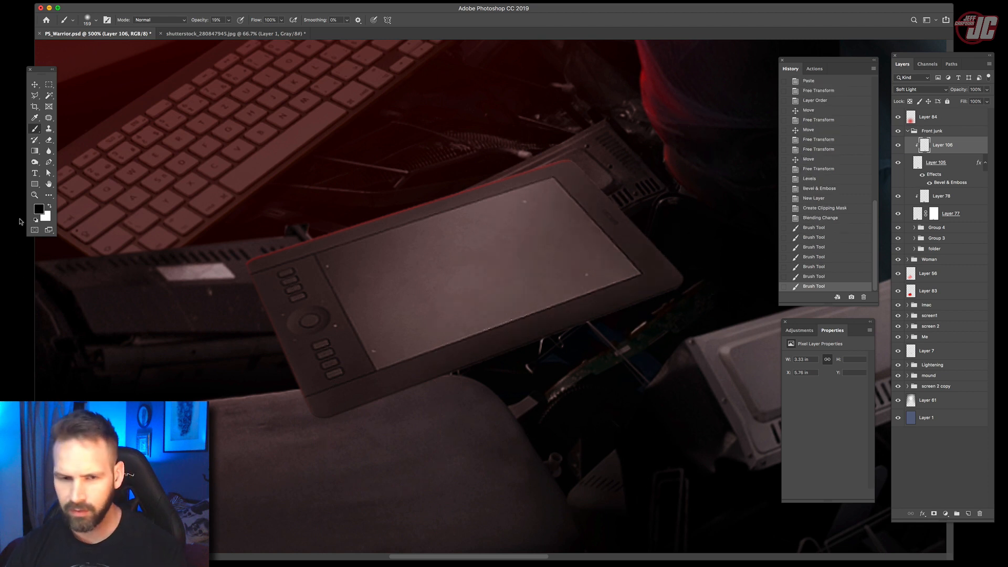
- Set the foreground color to pure red (ff0000) and brush a red glow along the tablet's upper-left edge on Layer 106
left_click(40, 210)
left_click(854, 216)
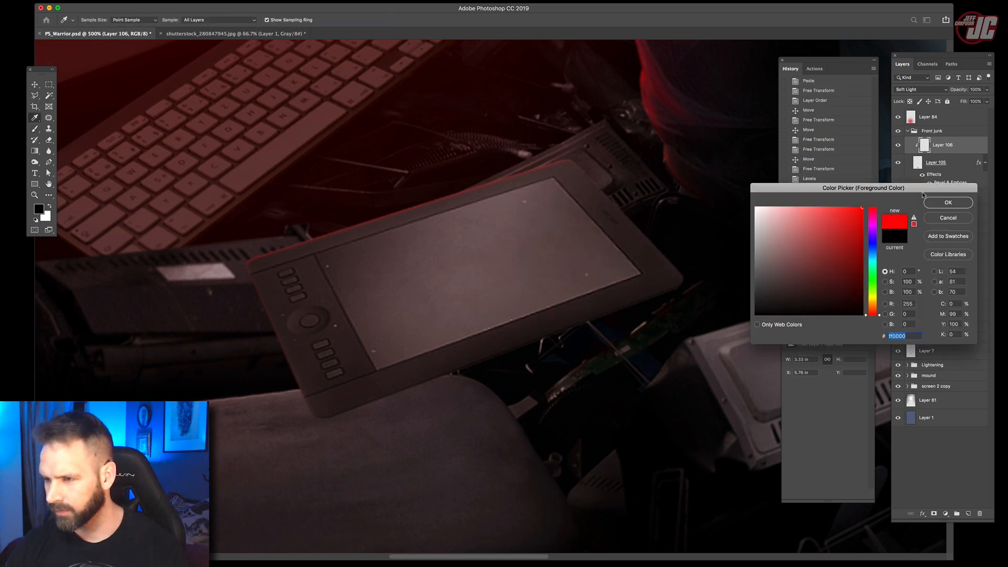
left_click(948, 202)
mouse_move(424, 116)
left_mouse_down()
mouse_move(457, 105)
mouse_move(452, 121)
left_mouse_up()
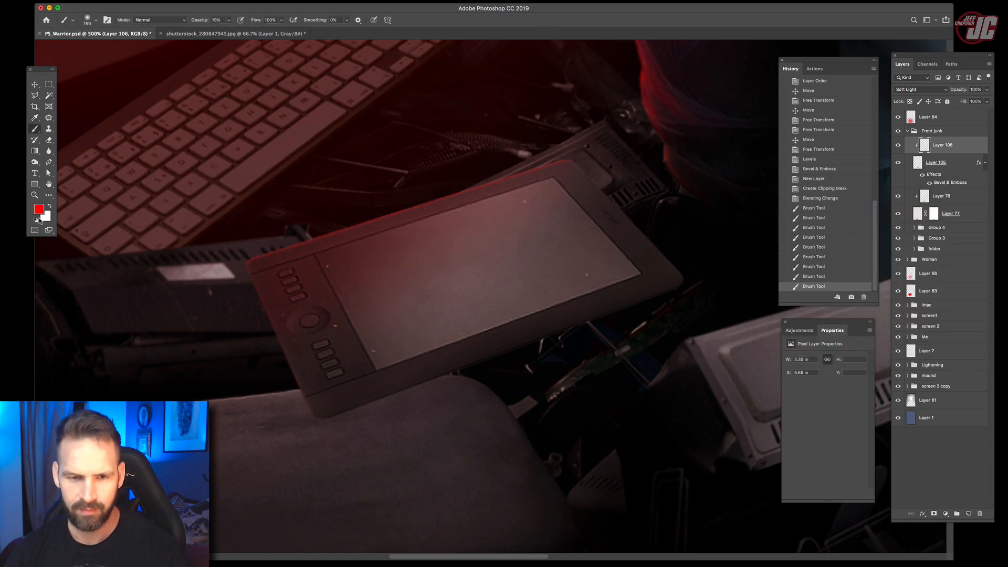
- Restore the default black foreground and brush more shading over the tablet's screen, lower edge and right side
left_click(36, 219)
left_click_drag(592, 208, 470, 282)
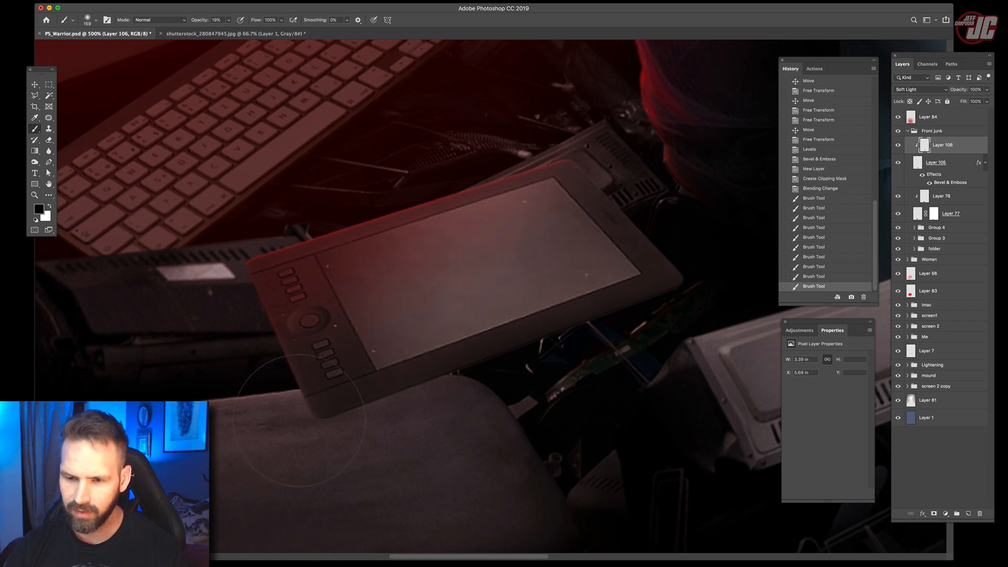
left_click_drag(239, 458, 263, 449)
left_click_drag(644, 180, 660, 219)
left_click_drag(526, 338, 712, 269)
left_click_drag(713, 269, 768, 358)
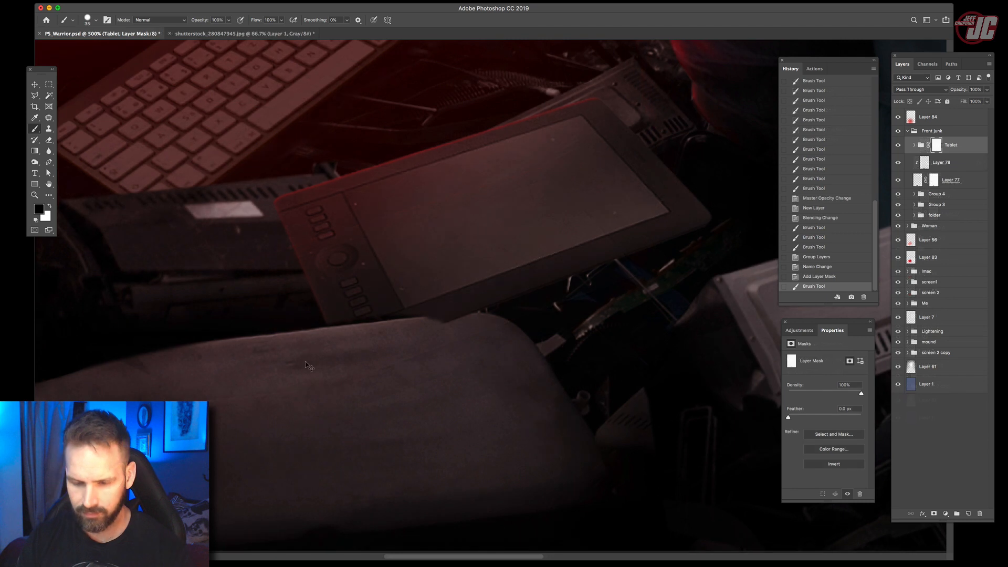
- Undo the last stroke on the Tablet group's mask and paint black shadows around the tablet's right and lower edges on the Multiply Layer 108
key("super+z")
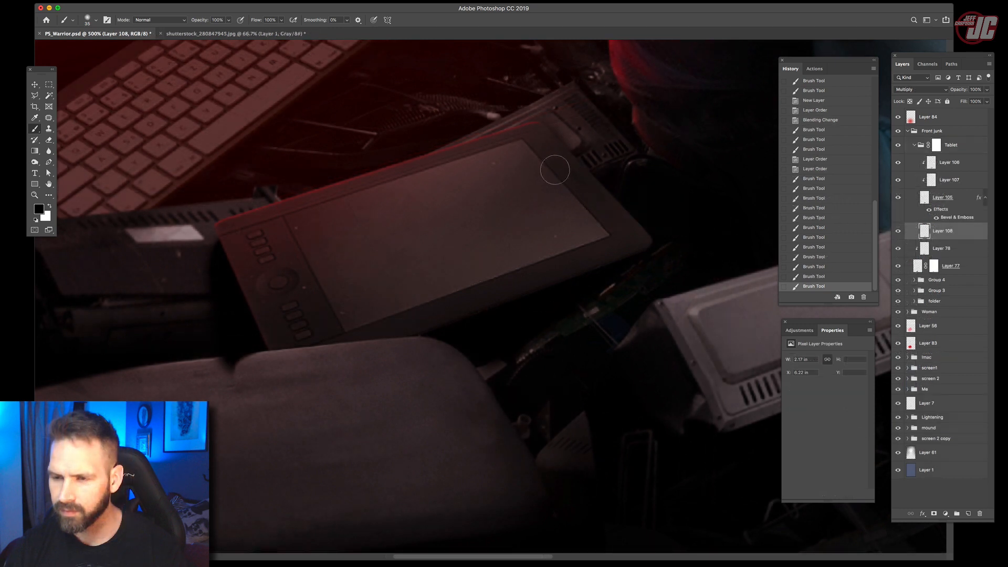
left_click_drag(555, 169, 643, 246)
mouse_move(595, 200)
left_mouse_down()
mouse_move(649, 245)
mouse_move(556, 315)
left_mouse_up()
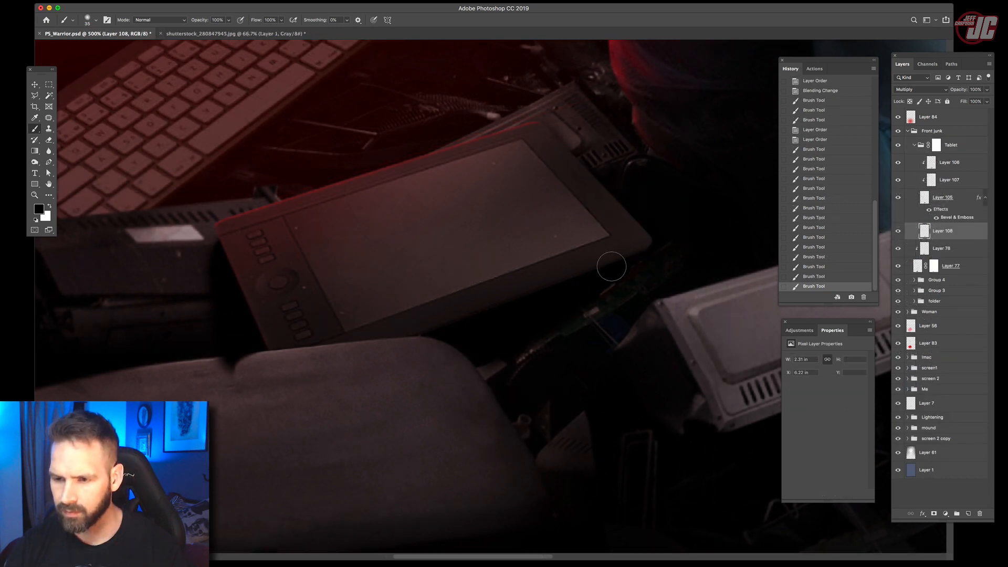
left_click_drag(613, 266, 530, 346)
left_click_drag(571, 305, 486, 366)
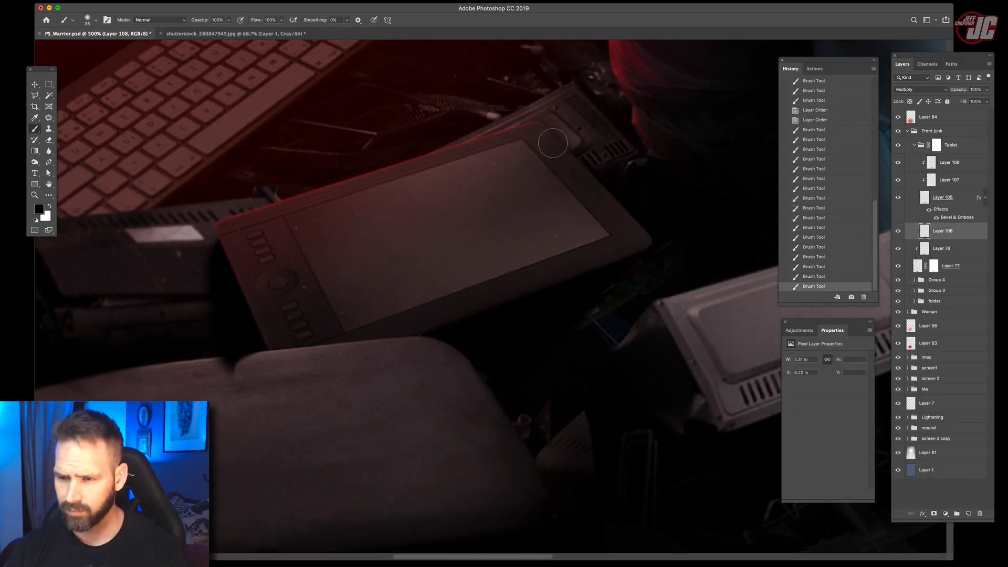
mouse_move(553, 143)
left_mouse_down()
mouse_move(658, 202)
mouse_move(632, 179)
left_mouse_up()
- Soften the Layer 108 shadow beside the tablet's left edge with the Eraser at 25% opacity
right_click(580, 166)
key("Return")
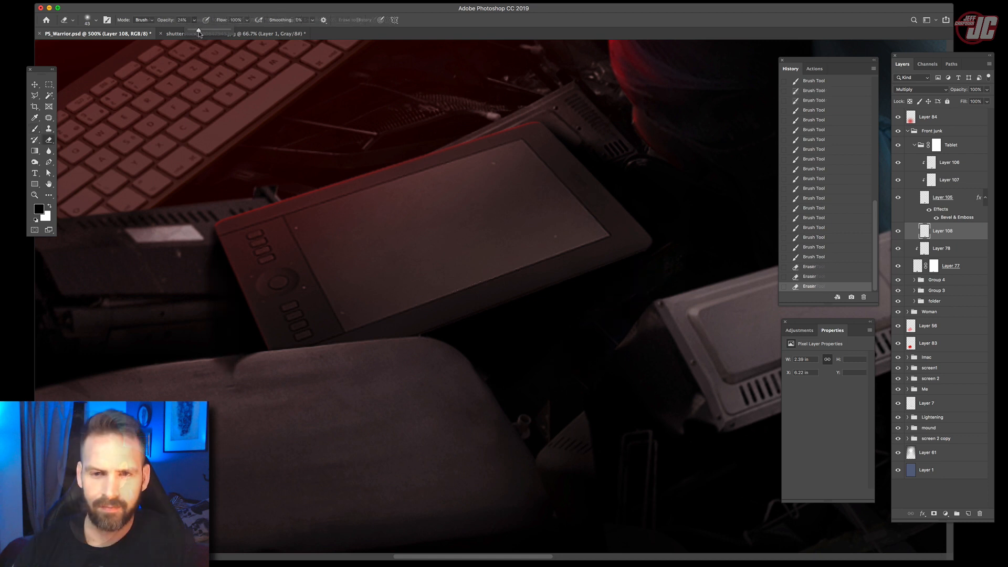
left_click_drag(198, 33, 199, 33)
left_click_drag(211, 307, 200, 246)
mouse_move(210, 331)
left_mouse_down()
mouse_move(225, 373)
mouse_move(218, 350)
left_mouse_up()
left_click_drag(218, 349, 177, 203)
mouse_move(194, 283)
left_mouse_down()
mouse_move(233, 137)
mouse_move(192, 359)
left_mouse_up()
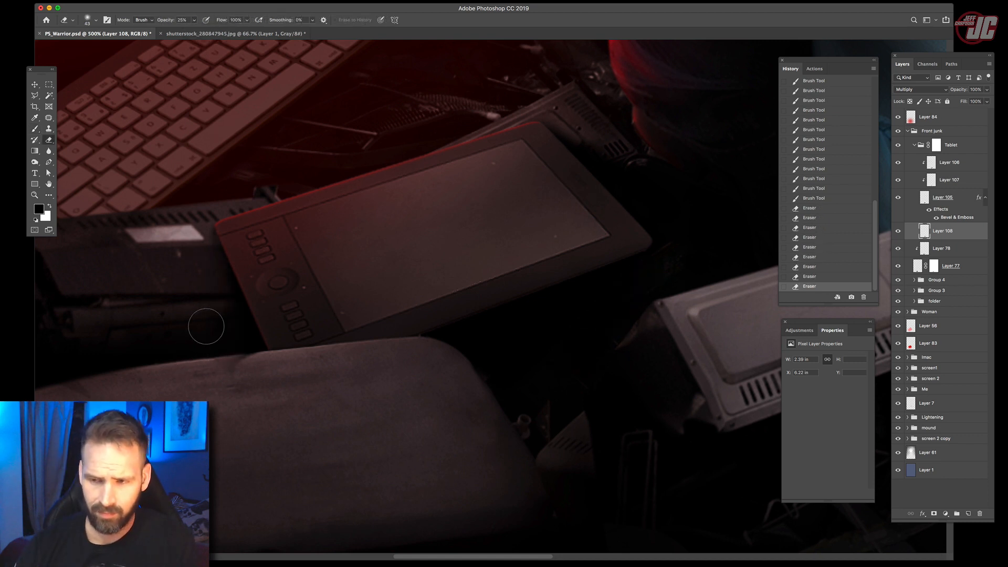
right_click(295, 363)
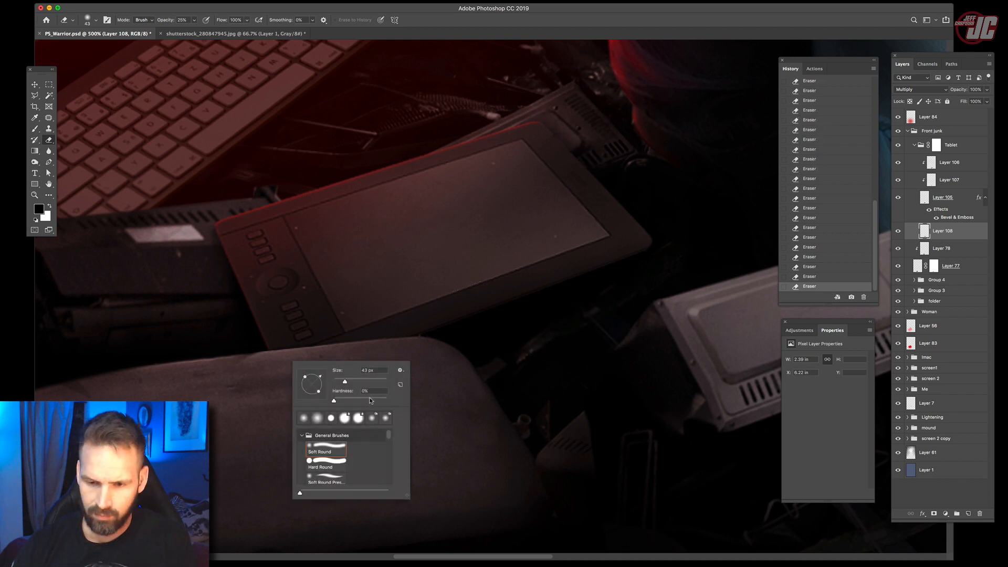
key("Return")
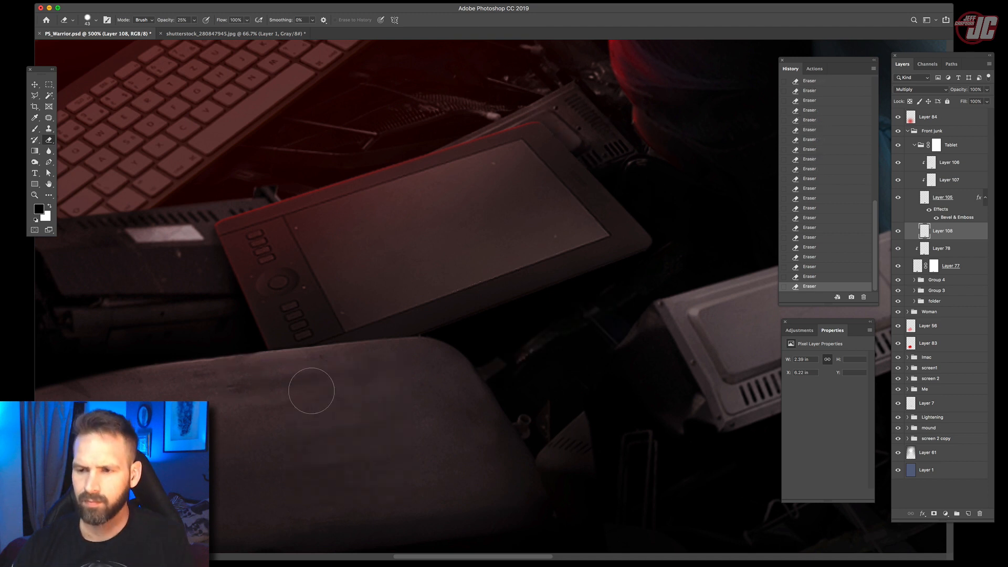
- Burn the highlights on Layer 105 near the tablet's lower edge and right corner with a 185 px brush at 33% exposure
left_click(35, 161)
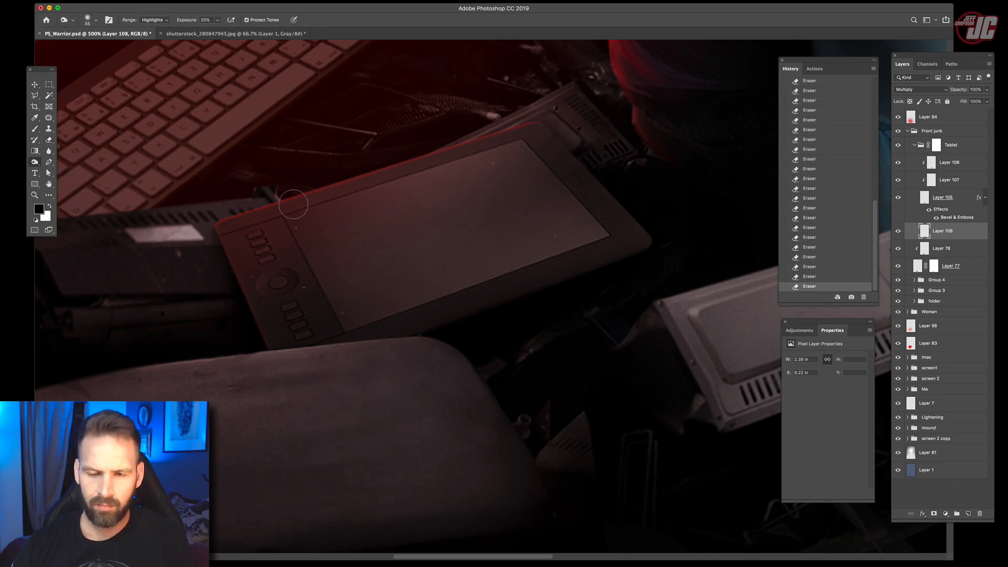
right_click(296, 208)
left_click_drag(370, 226, 374, 233)
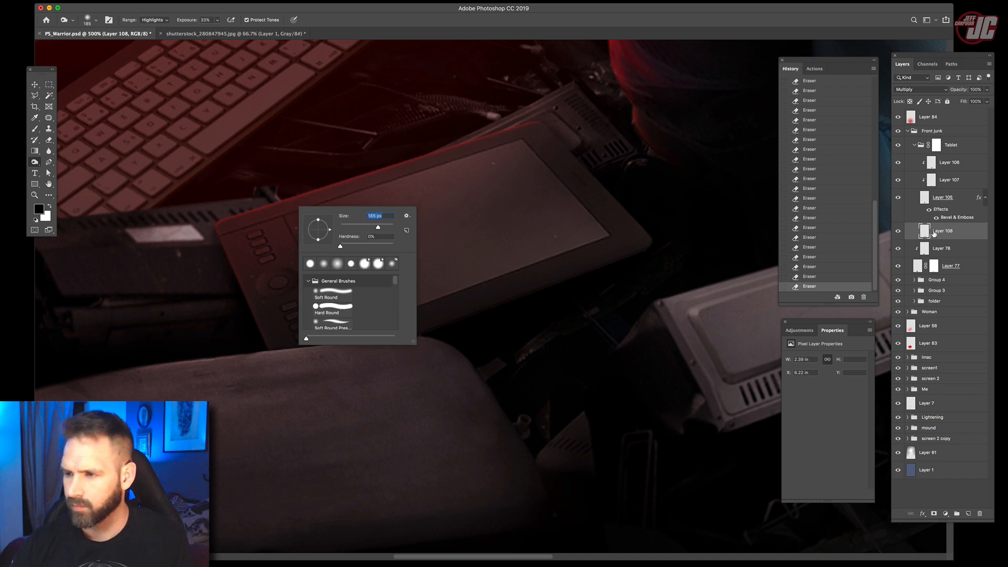
left_click(959, 203)
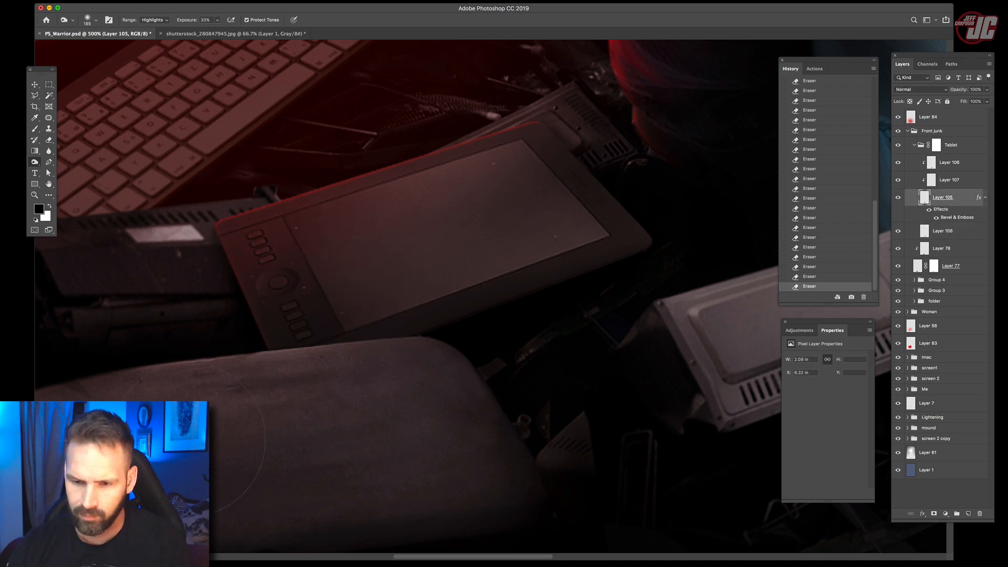
left_click_drag(208, 391, 466, 335)
left_click_drag(681, 167, 642, 183)
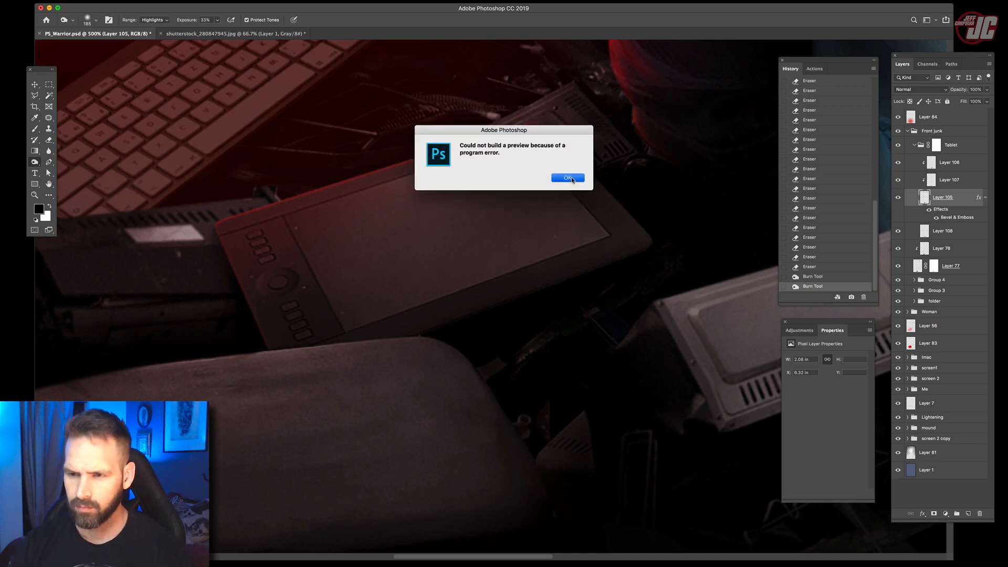
- Try to apply Levels to Layer 105, dismissing the program error messages
left_click(571, 177)
key("super+l")
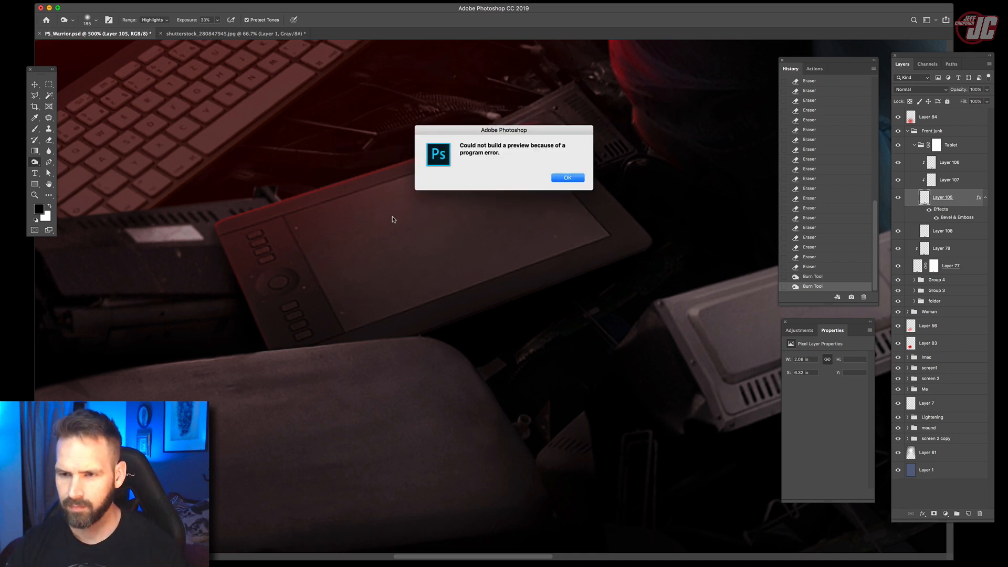
left_click(567, 178)
- Try to save the document as PS_Warrior.psd in Photoshop format with its layers included
left_click(42, 1)
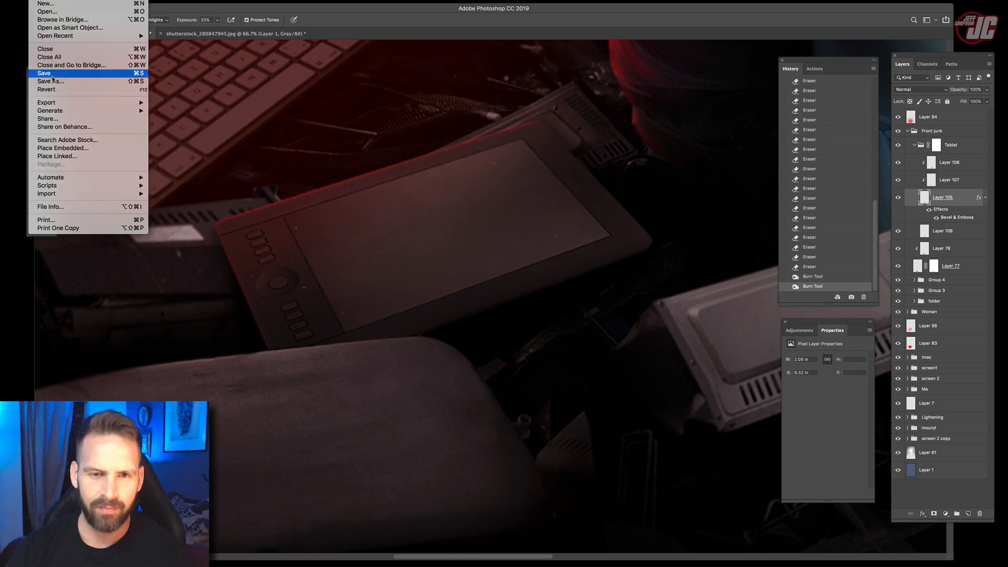
left_click(52, 76)
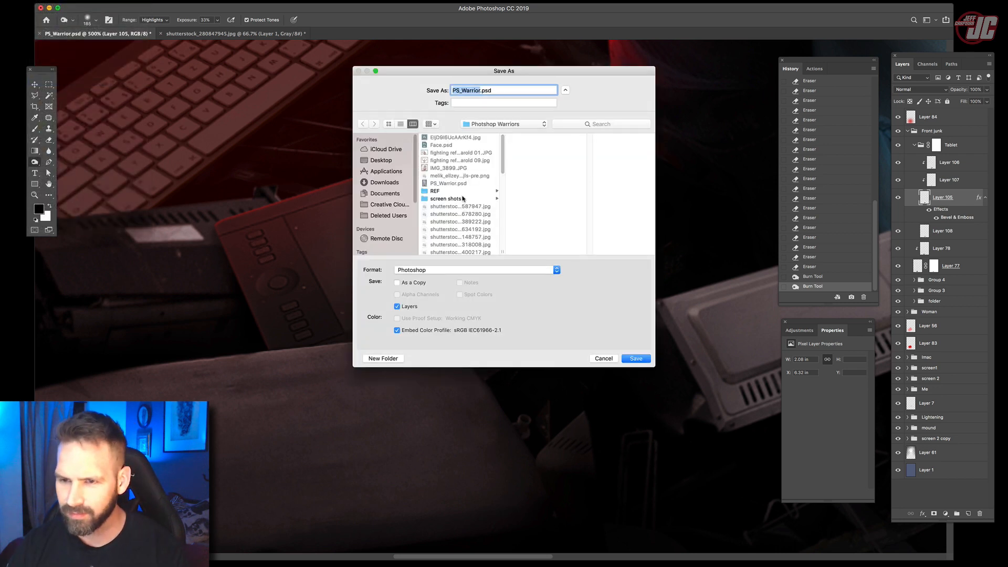
key("Return")
left_click(573, 183)
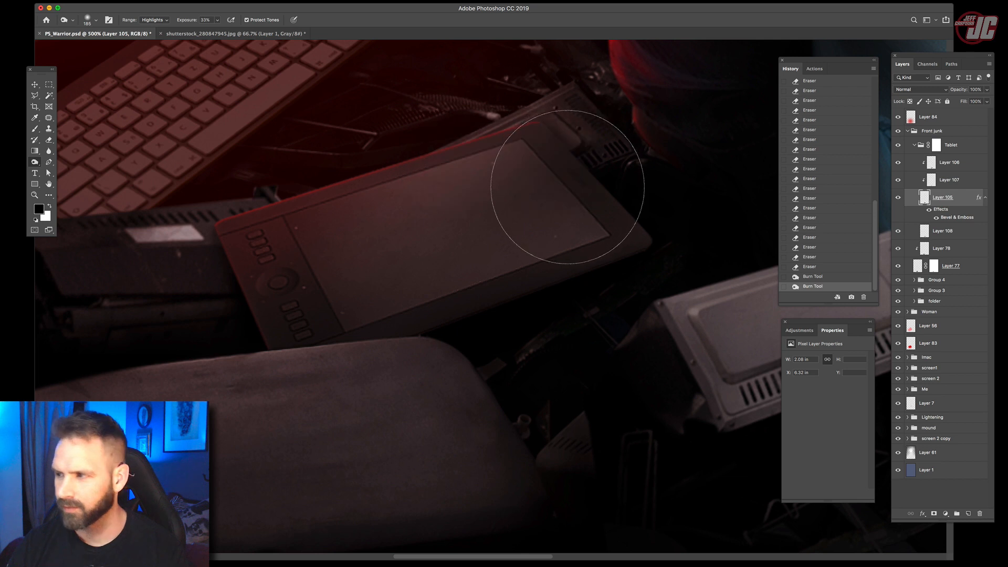
key("Tab")
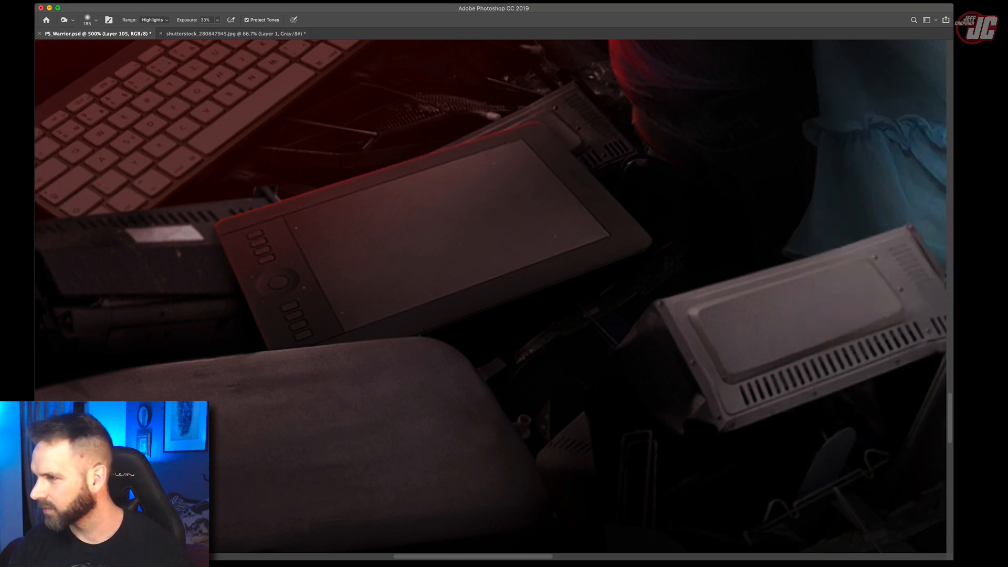
key("Tab")
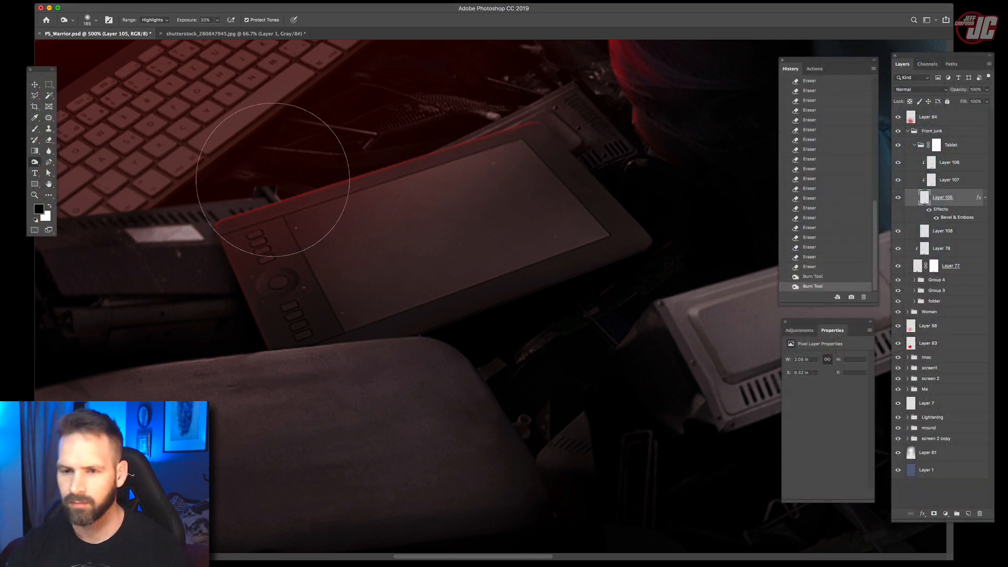
left_click(843, 2)
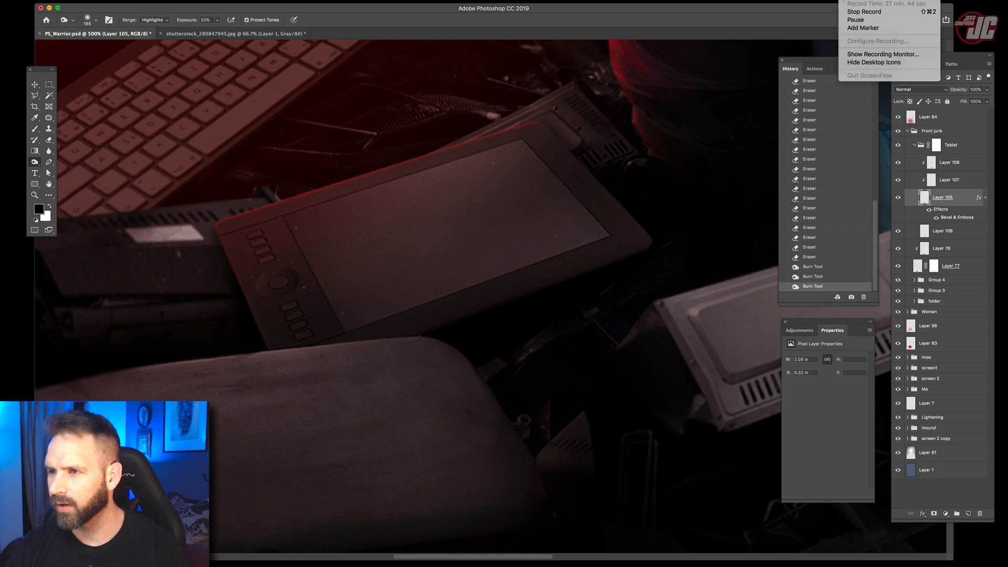
left_click(858, 21)
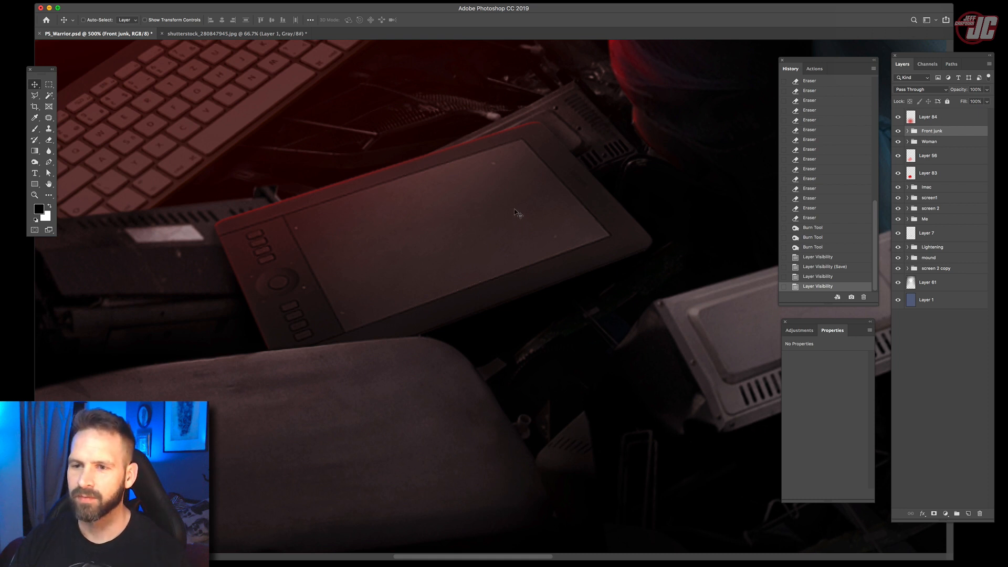
left_click(512, 174)
left_click(570, 177)
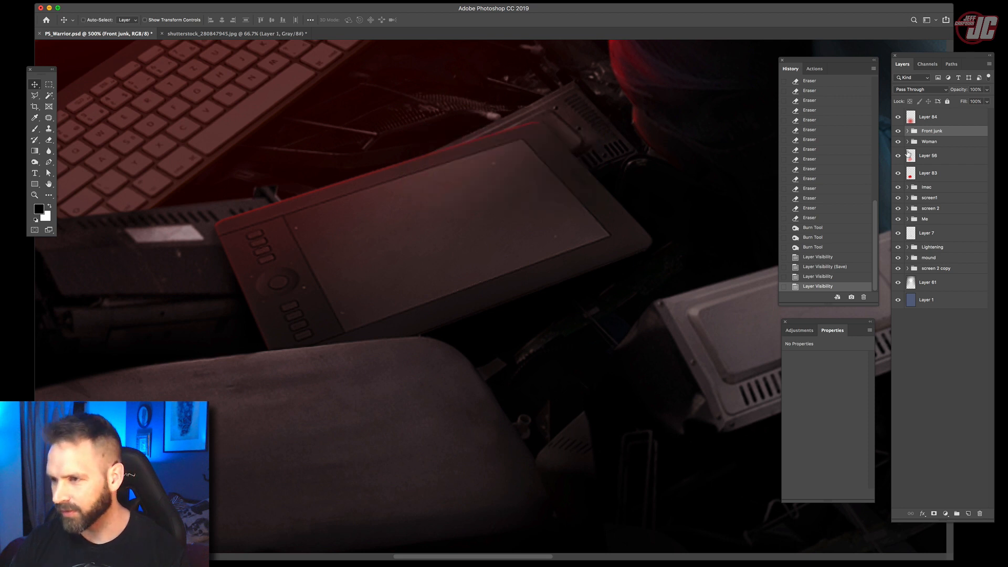
- Hide the Woman, imac and screen 2 groups and try to save the document
left_click(898, 141)
left_click(898, 187)
left_click(898, 209)
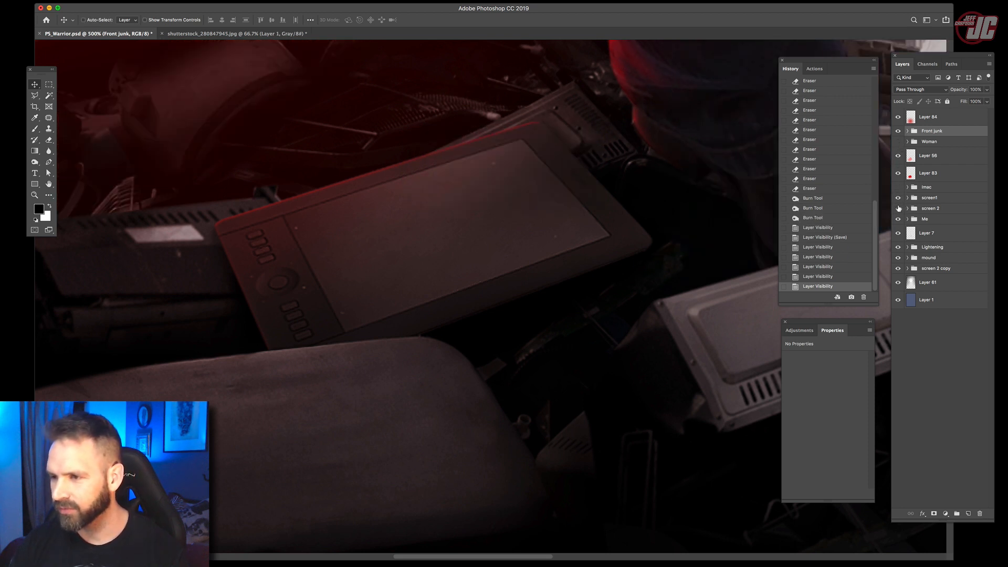
left_click(649, 238)
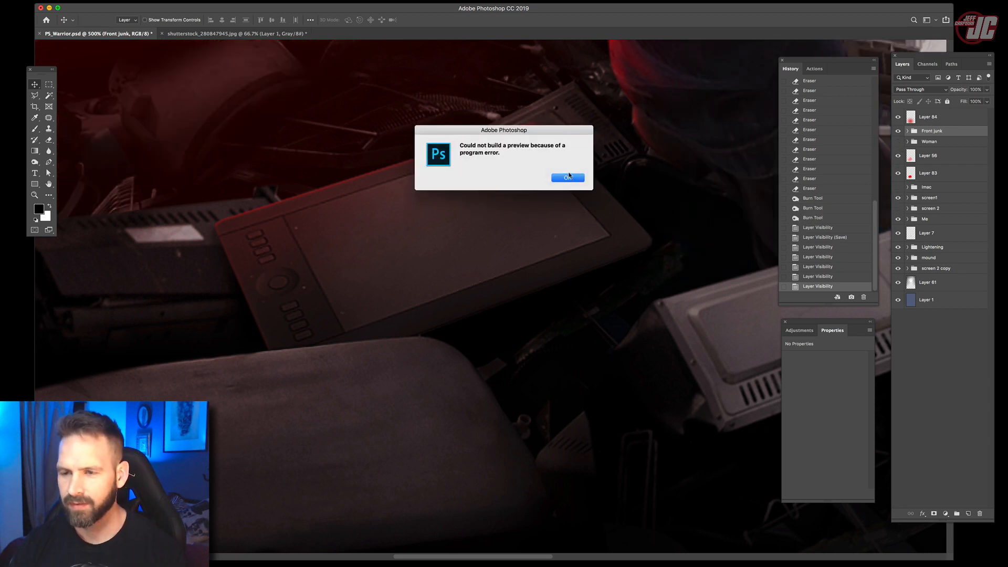
left_click(568, 178)
- Save the document with the Front junk, Me and Lightening groups also hidden, and restore the visibility of all hidden groups
left_click(898, 131)
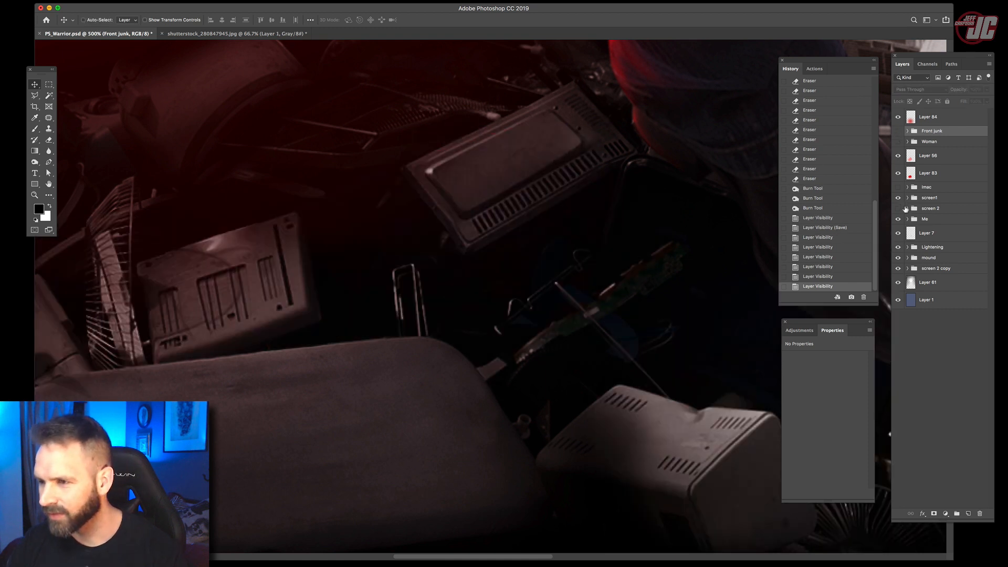
left_click(898, 219)
left_click(897, 249)
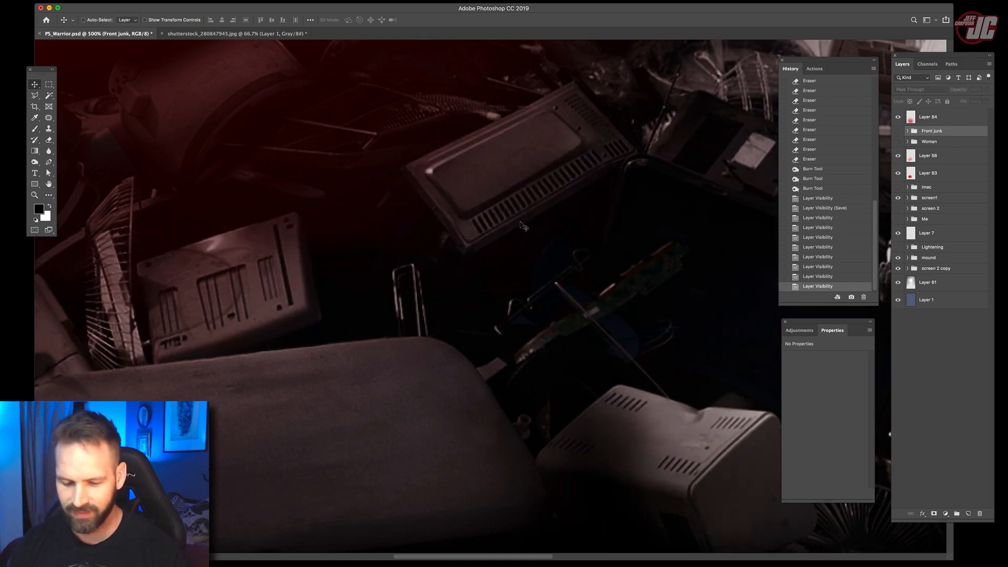
key("super+s")
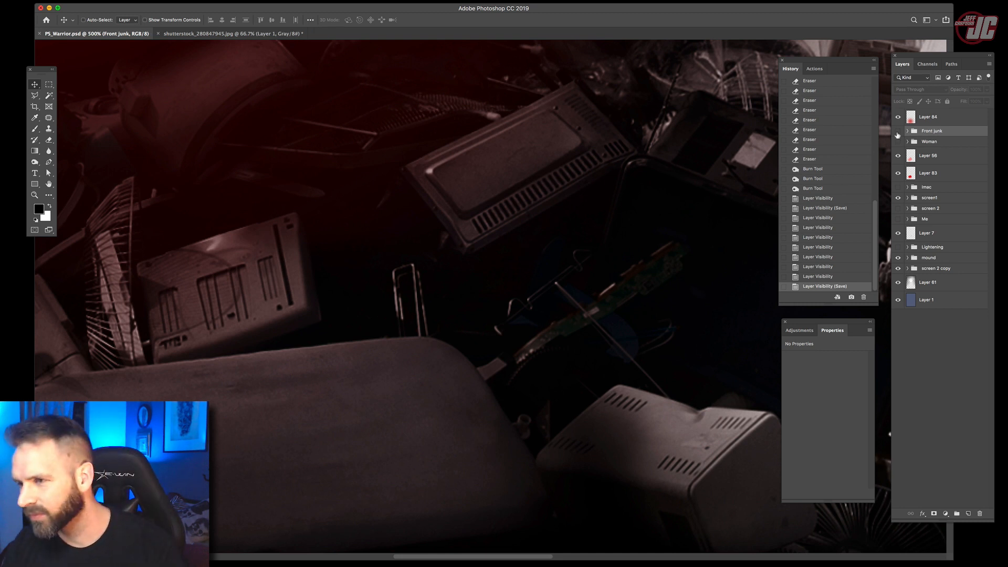
left_click_drag(897, 131, 906, 258)
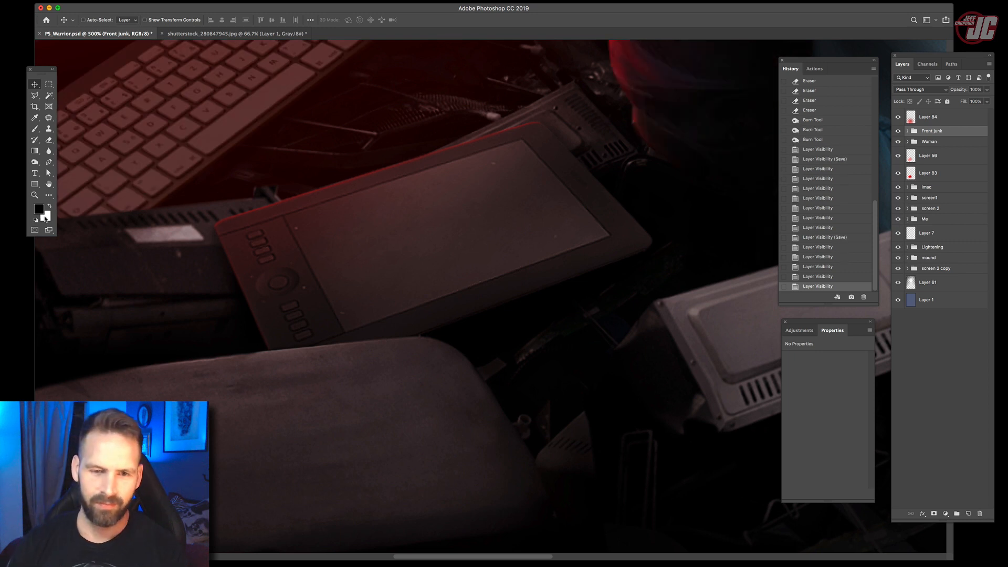
- Examine how the drawing tablet blends with the surrounding foreground junk, both from a distance and close up
left_click(34, 194)
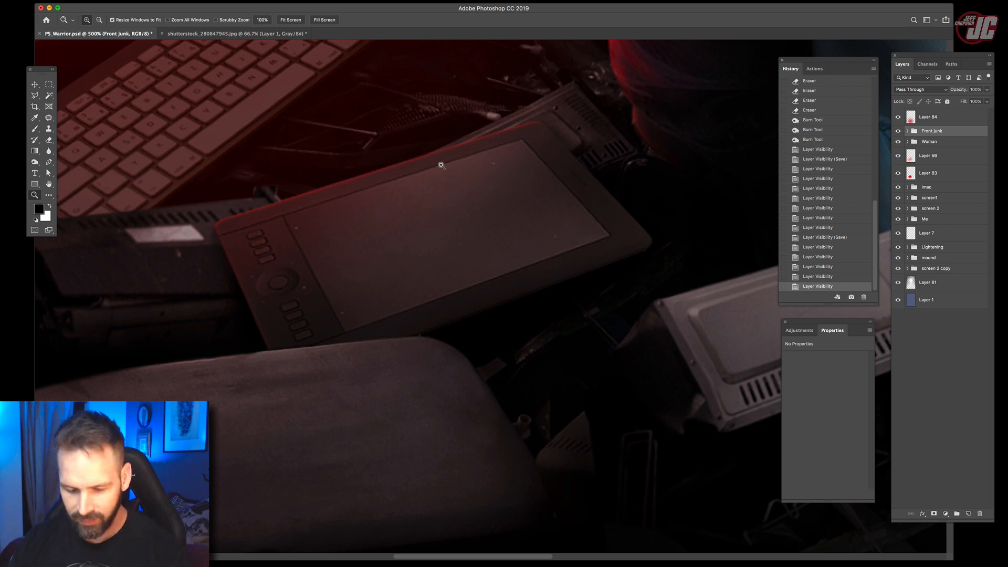
left_click(478, 213, "alt")
left_click(478, 213, "alt")
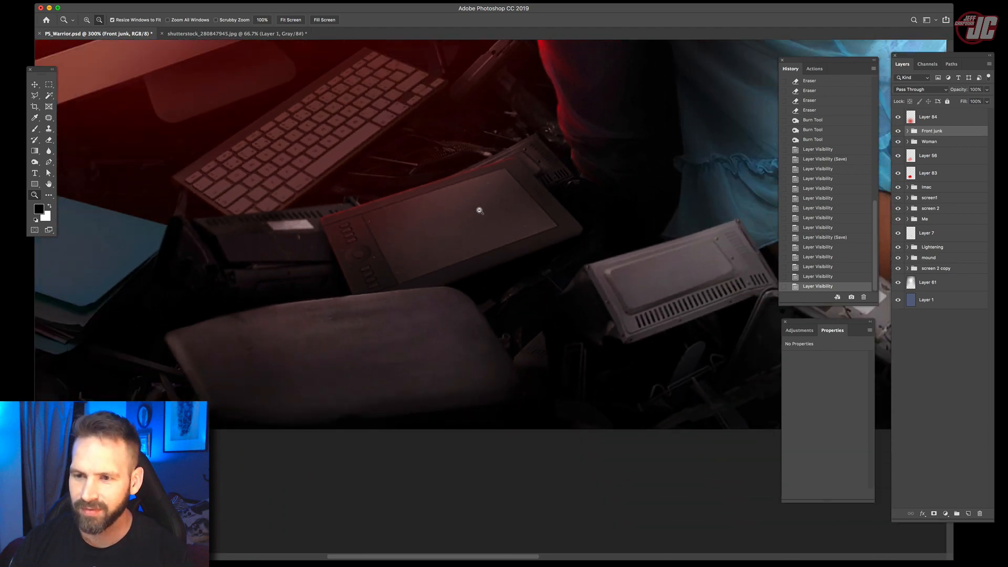
left_click(477, 207, "alt")
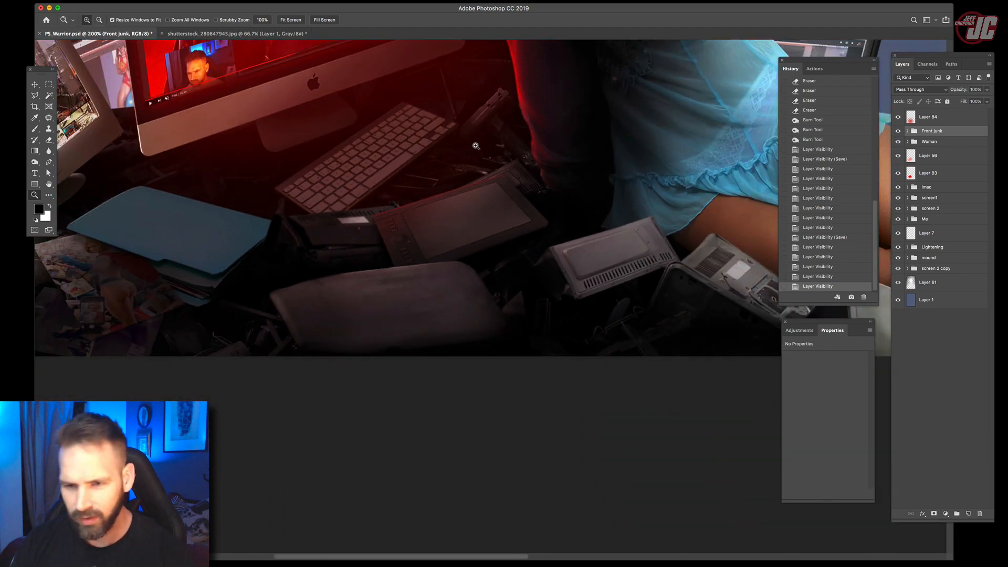
left_click(452, 236, "alt")
left_click(450, 226, "alt")
left_click(446, 239)
left_click(483, 239)
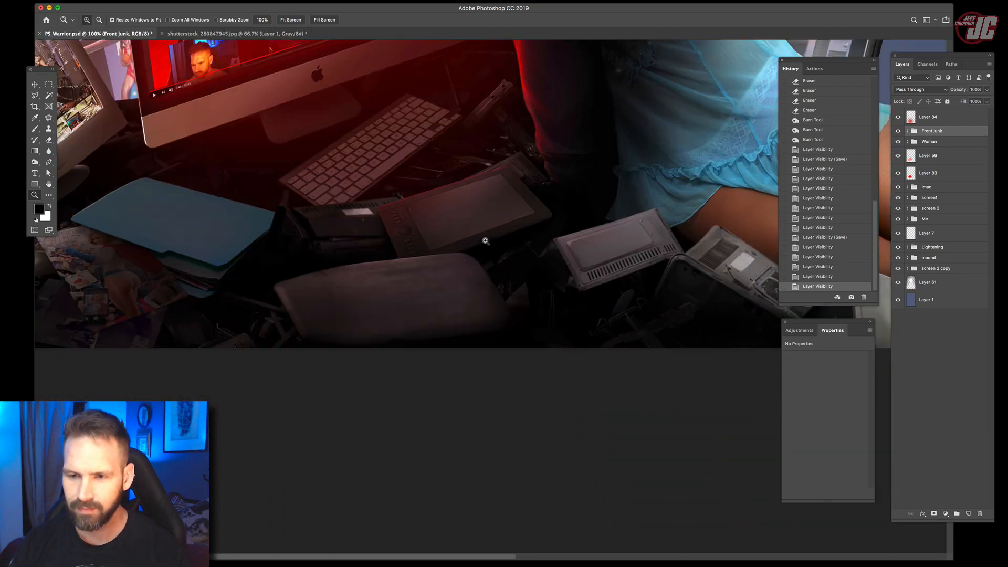
left_click(444, 240)
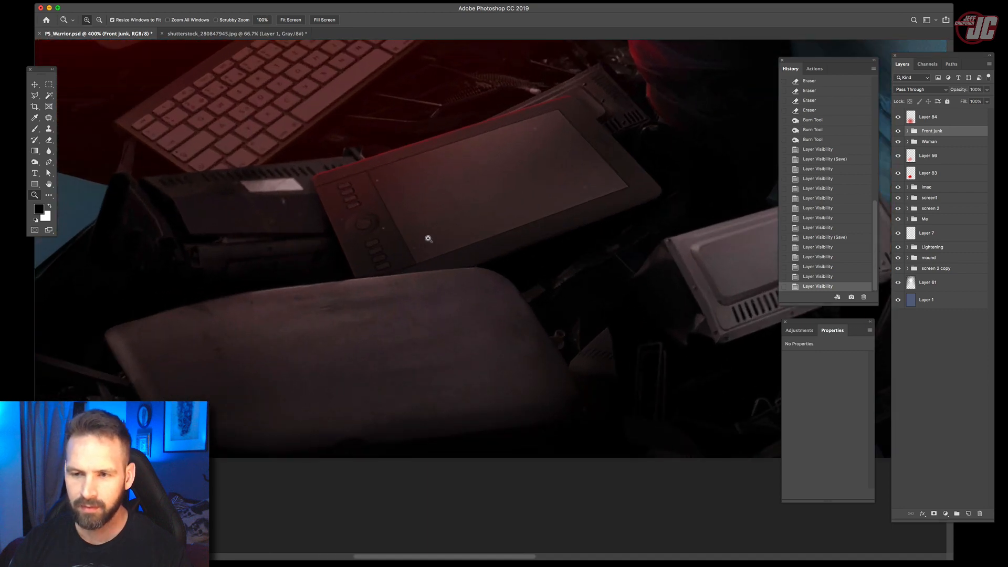
- Darken the tablet on Layer 105 in the Tablet group with Levels, setting the midtone input to 0.83
left_click(908, 131)
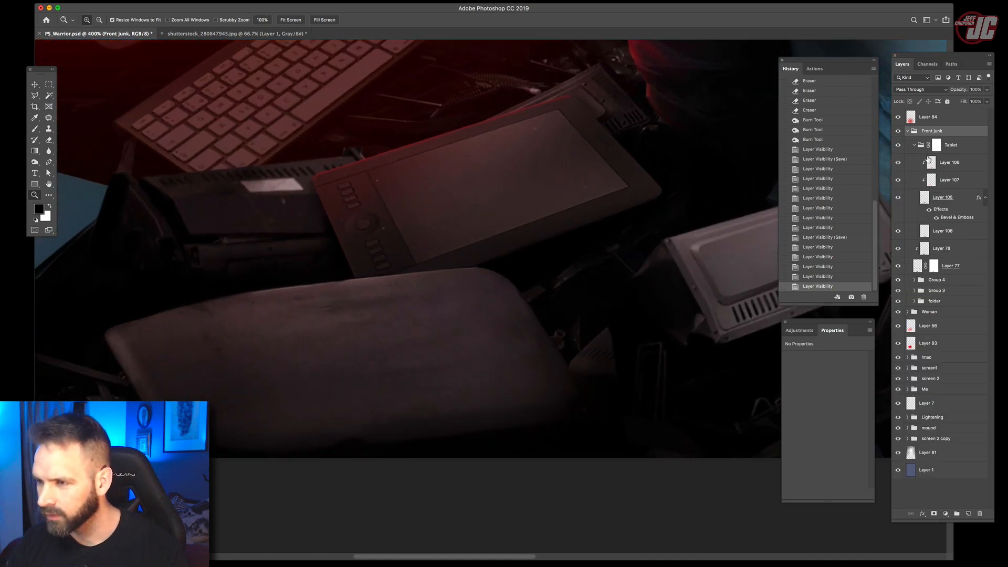
left_click(955, 200)
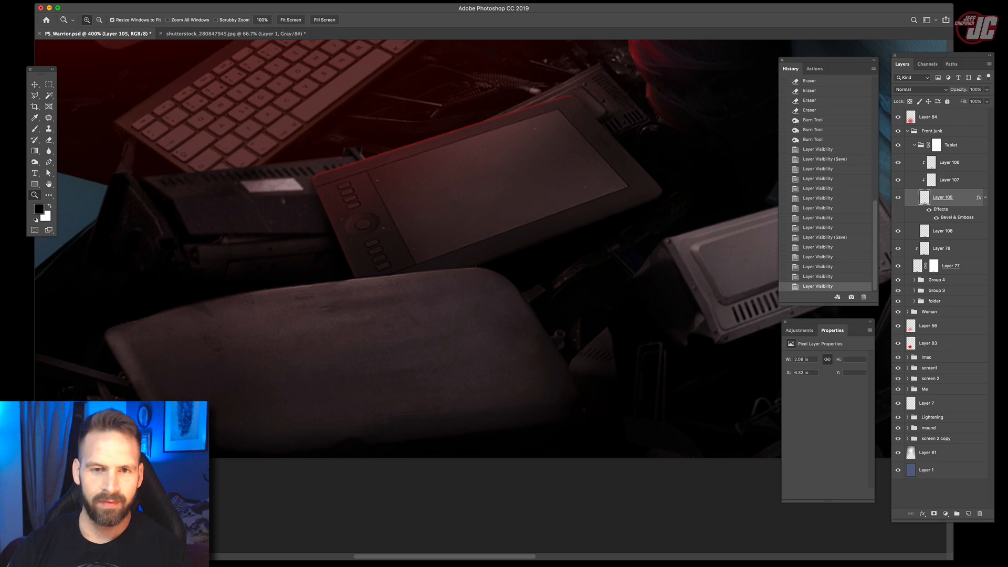
left_click(74, 2)
mouse_move(86, 17)
left_click(183, 25)
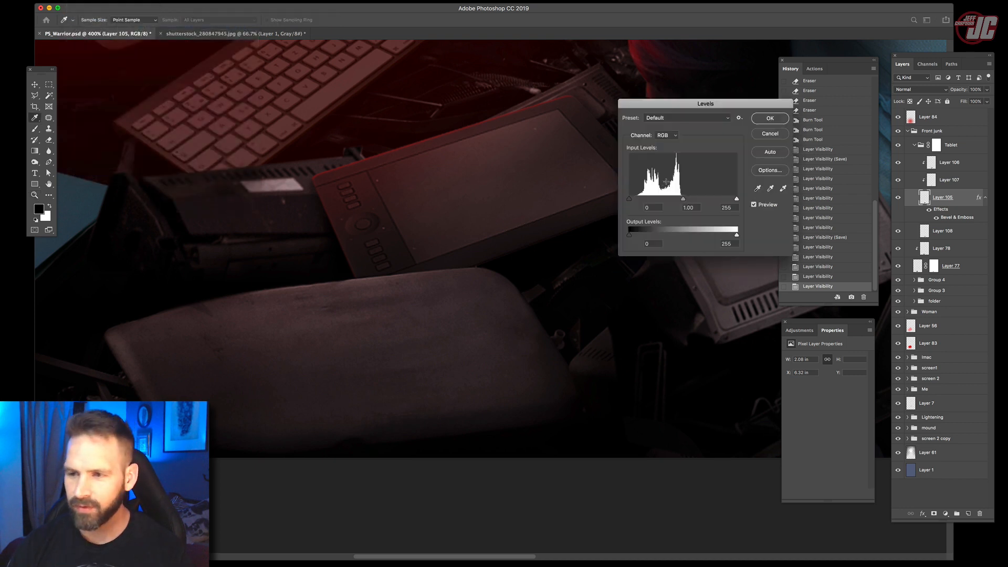
left_click_drag(683, 200, 689, 200)
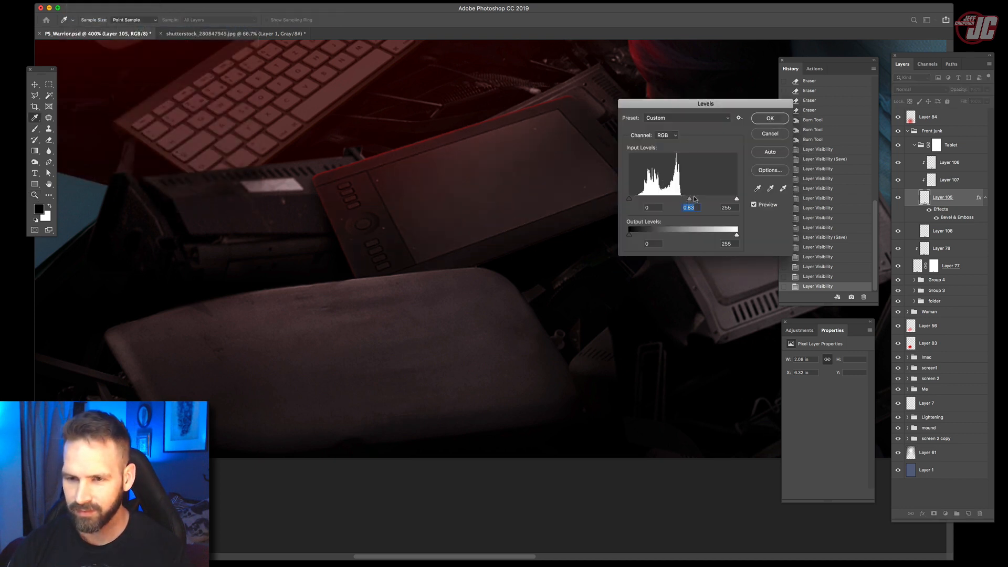
left_click(775, 119)
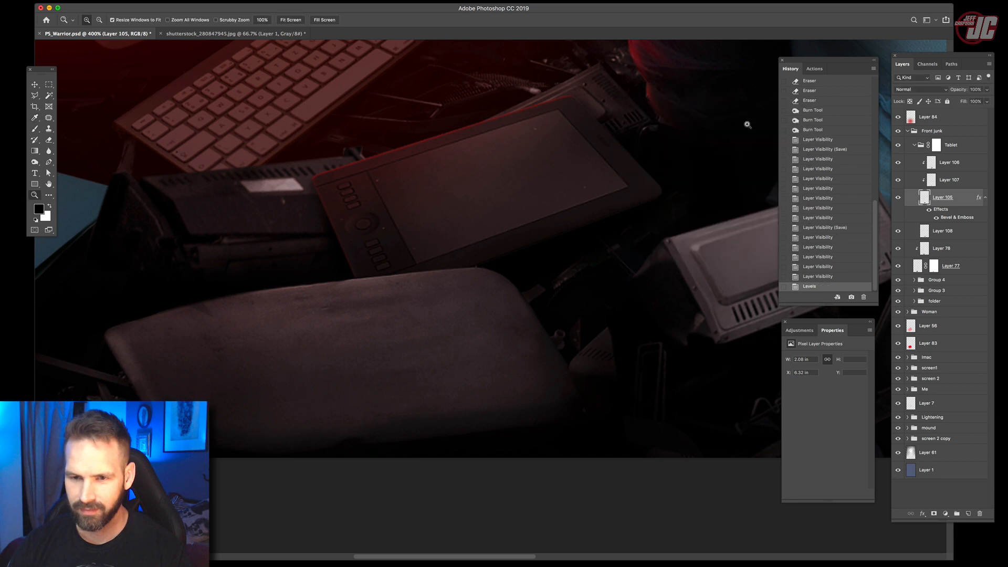
- Review the darkened tablet within the whole composition, and inspect the tablet and keyboard area up close
left_click(407, 234, "alt")
left_click(419, 243, "alt")
left_click(421, 243, "alt")
left_click(480, 224, "alt")
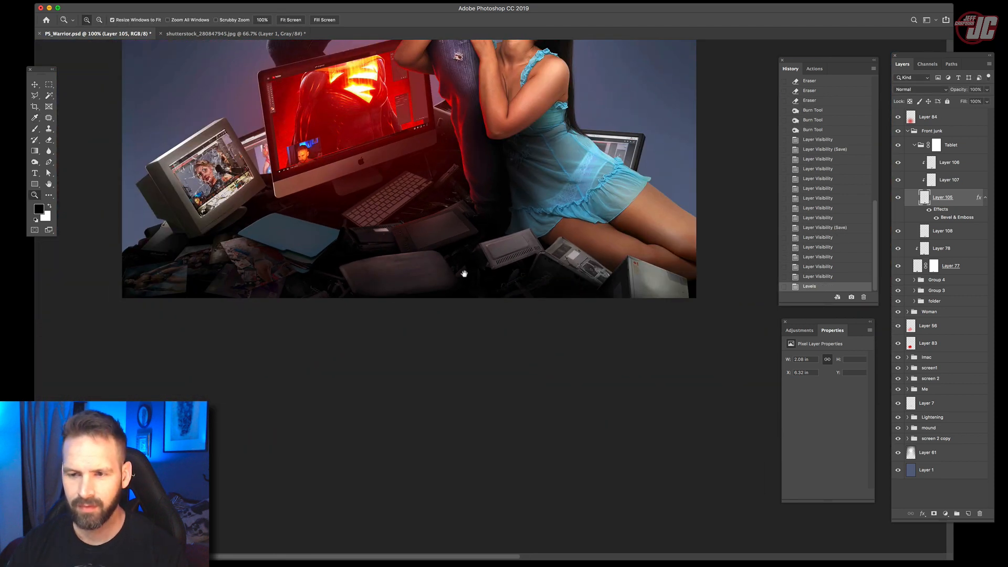
left_click_drag(464, 274, 474, 338)
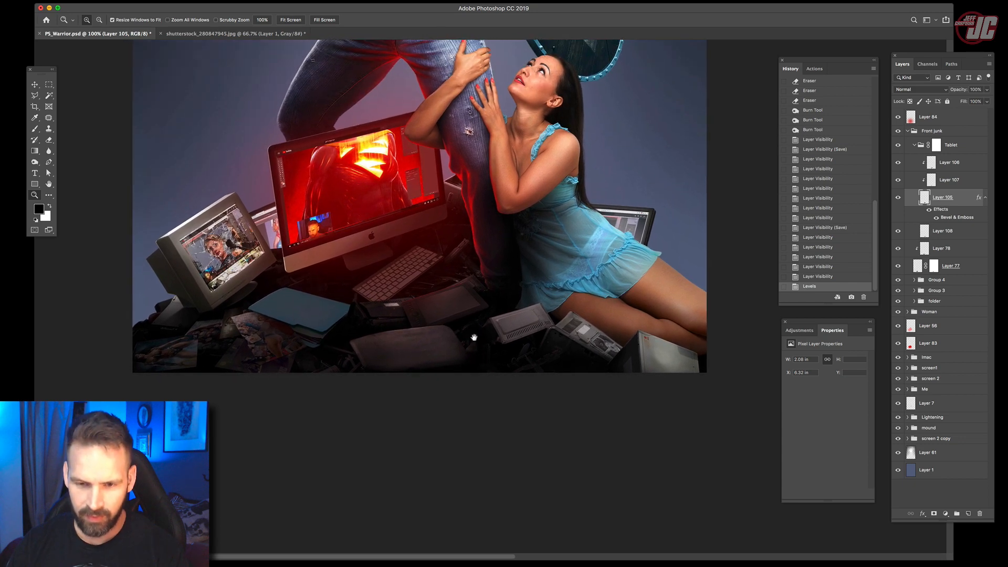
left_click(444, 286, "alt")
scroll(391, 260, "up", 8)
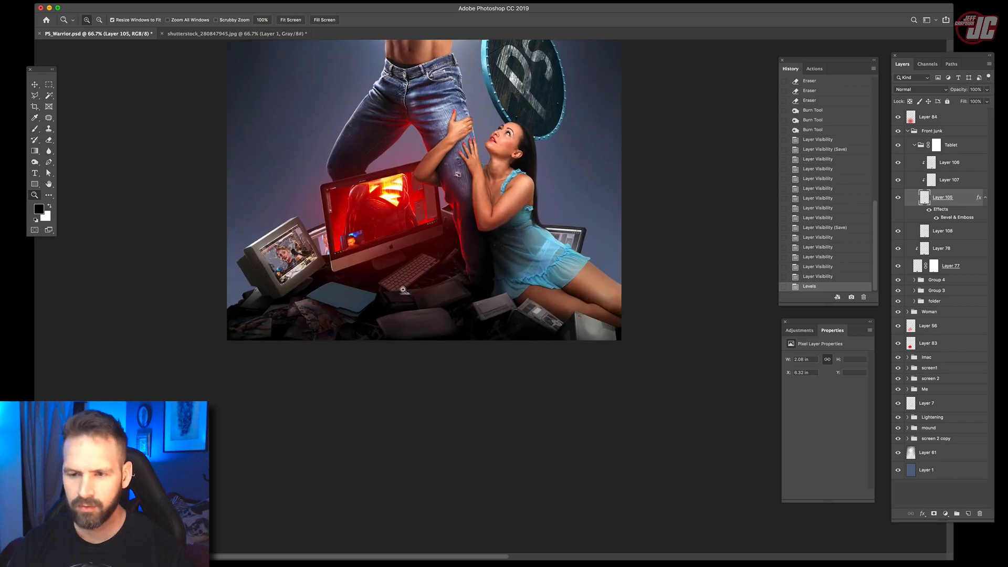
left_click(435, 271)
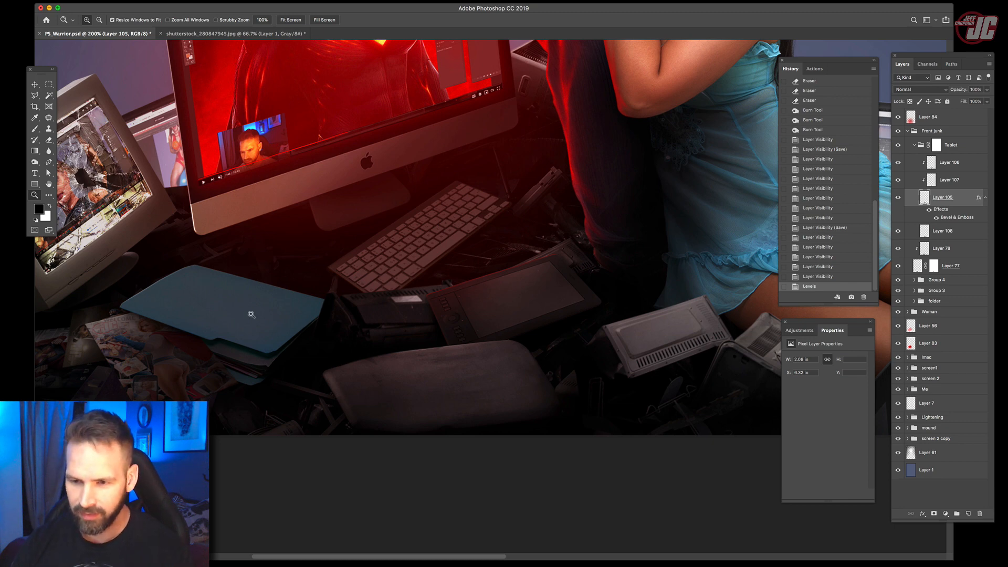
left_click(429, 304)
left_click(391, 262)
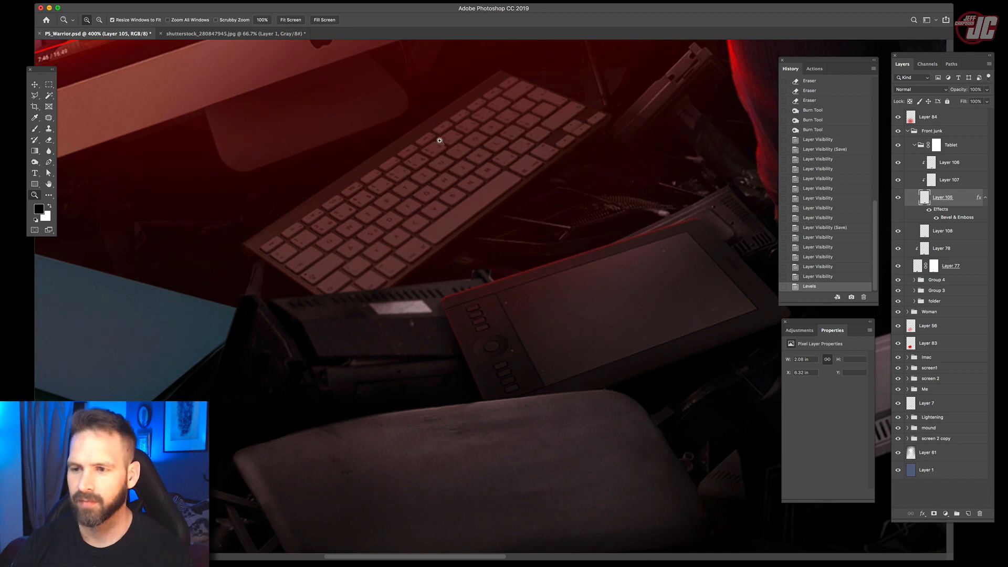
scroll(415, 199, "up", 3)
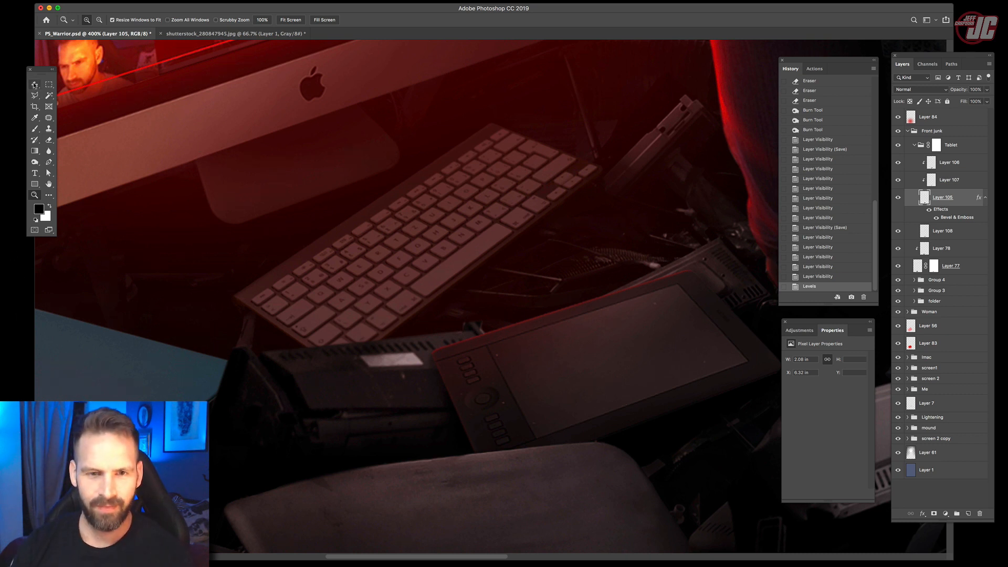
- Select the light keys on the imac group's keyboard layer using the Magic Wand with Contiguous off, undoing the extra selection addition
left_click(437, 223)
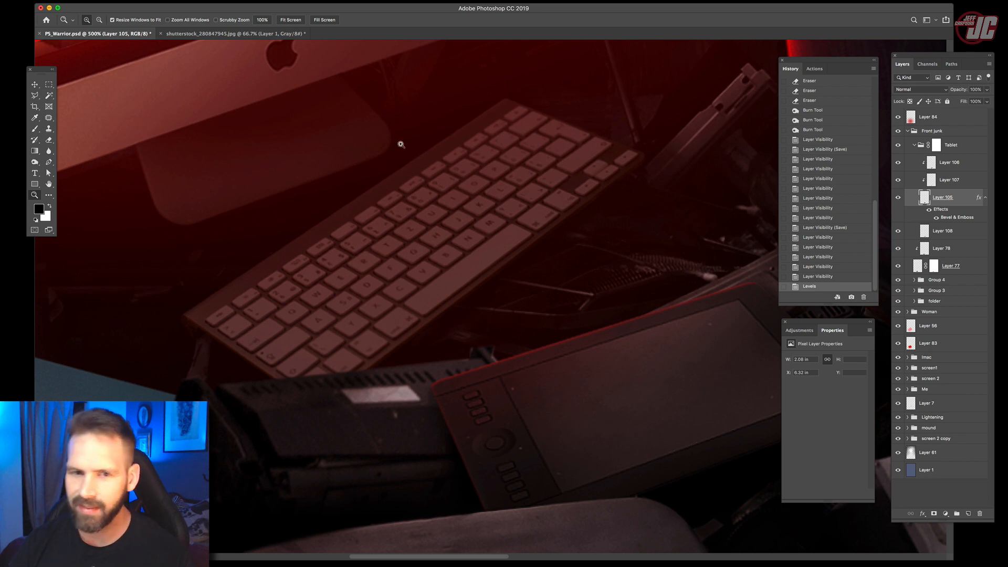
left_click(49, 95)
left_click(908, 131)
left_click(908, 187)
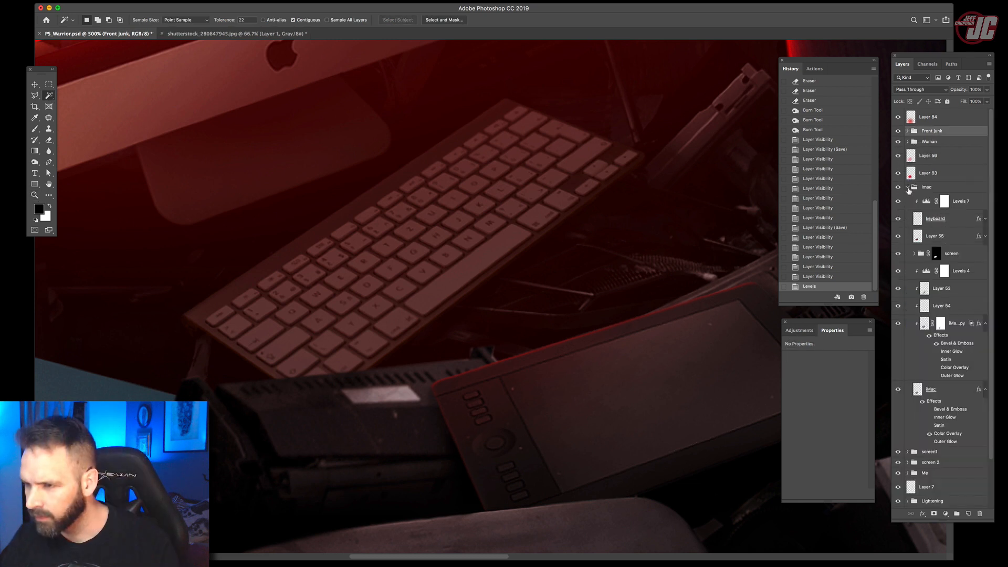
left_click(953, 221)
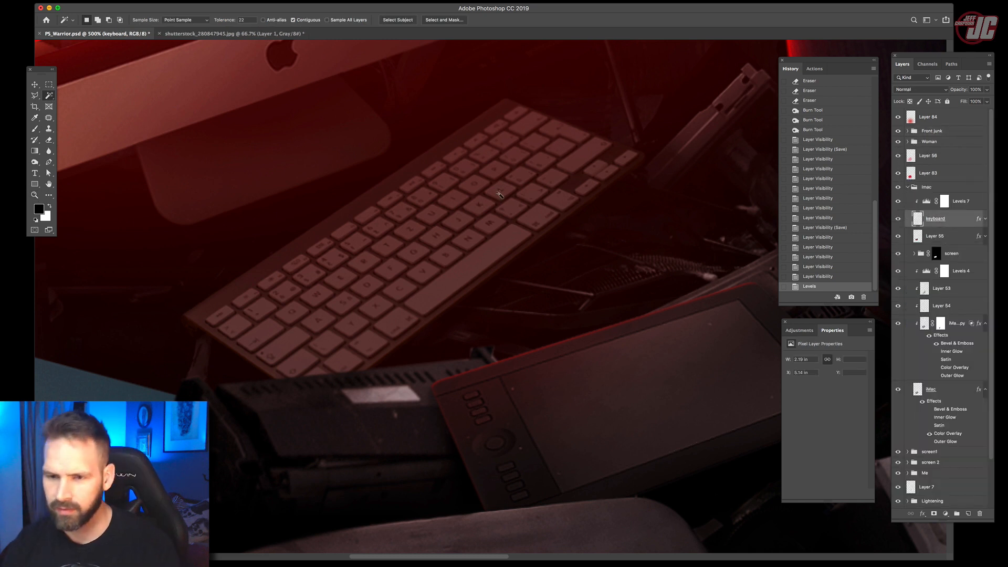
left_click(376, 233)
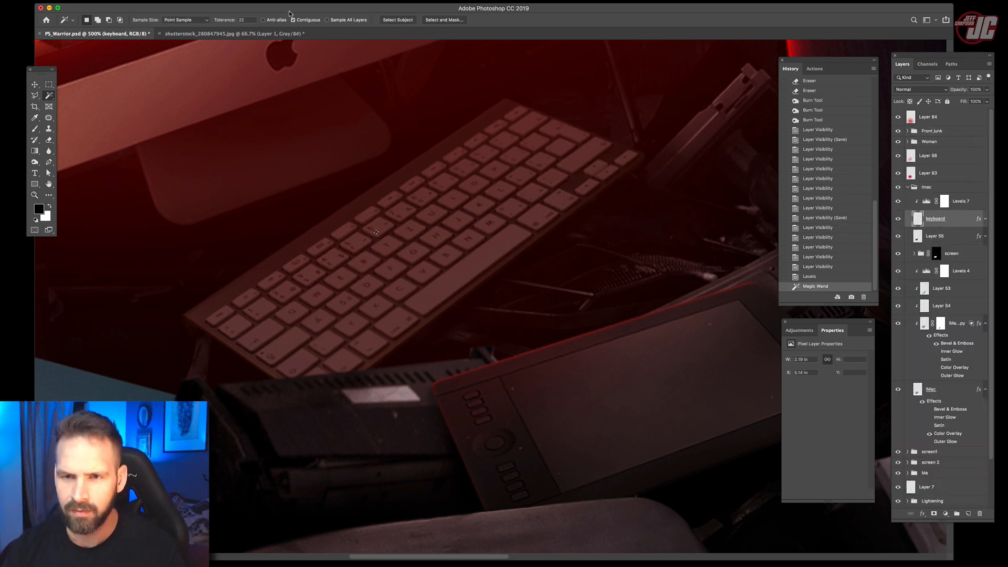
left_click(389, 246)
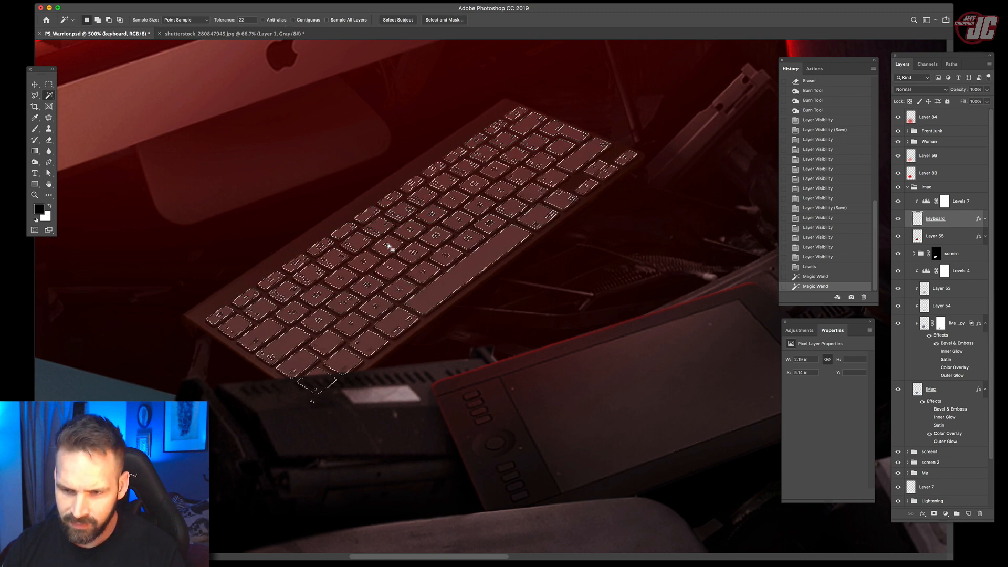
left_click(438, 238, "shift")
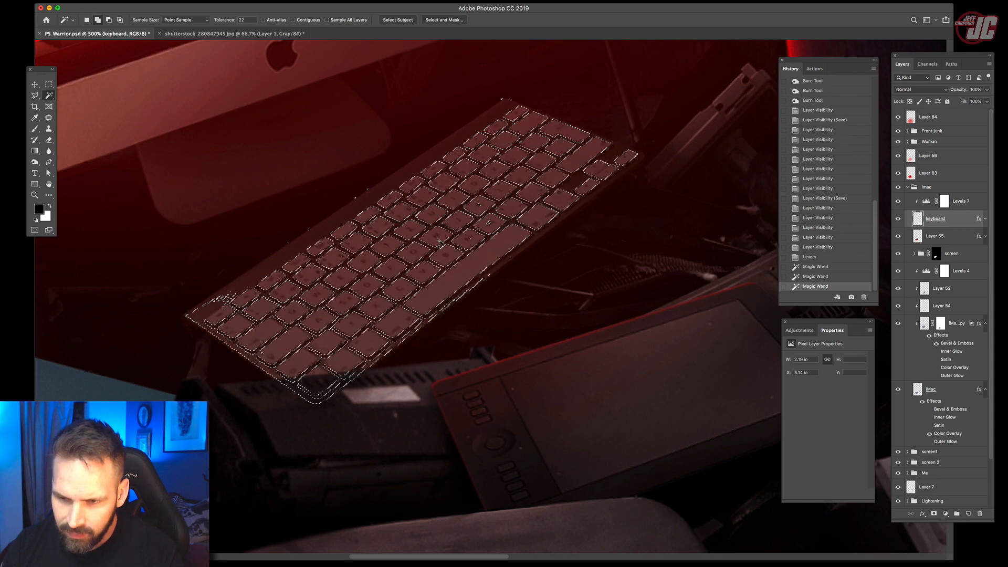
key("super+z")
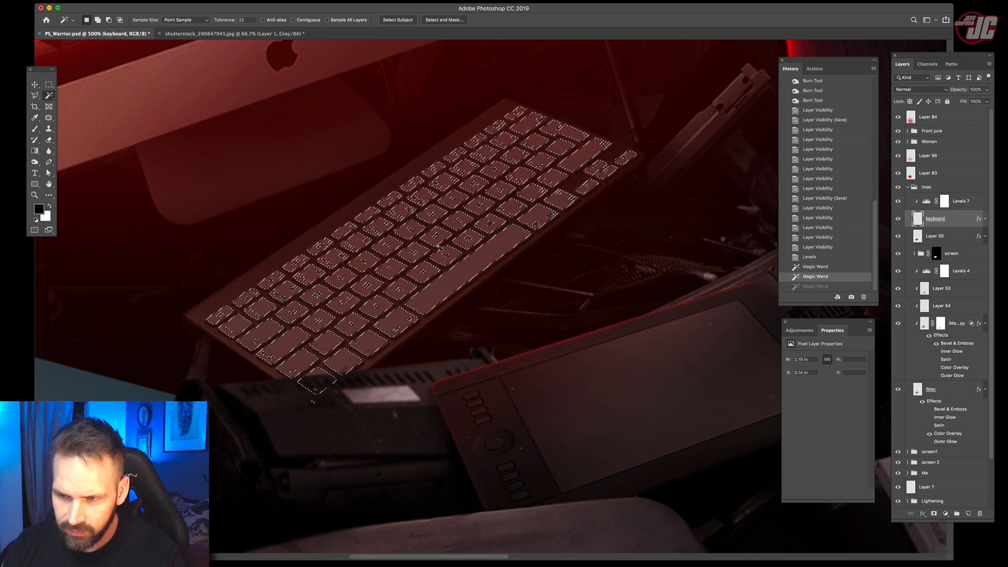
- Feather the key selection by .4 pixels and copy the selected keys from the keyboard layer
left_click(146, 1)
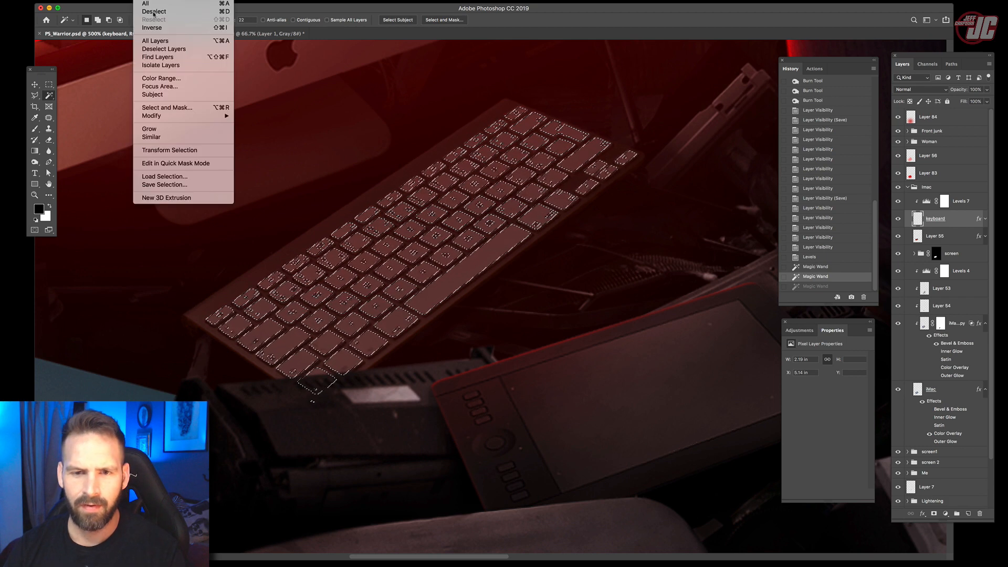
mouse_move(165, 116)
left_click(261, 148)
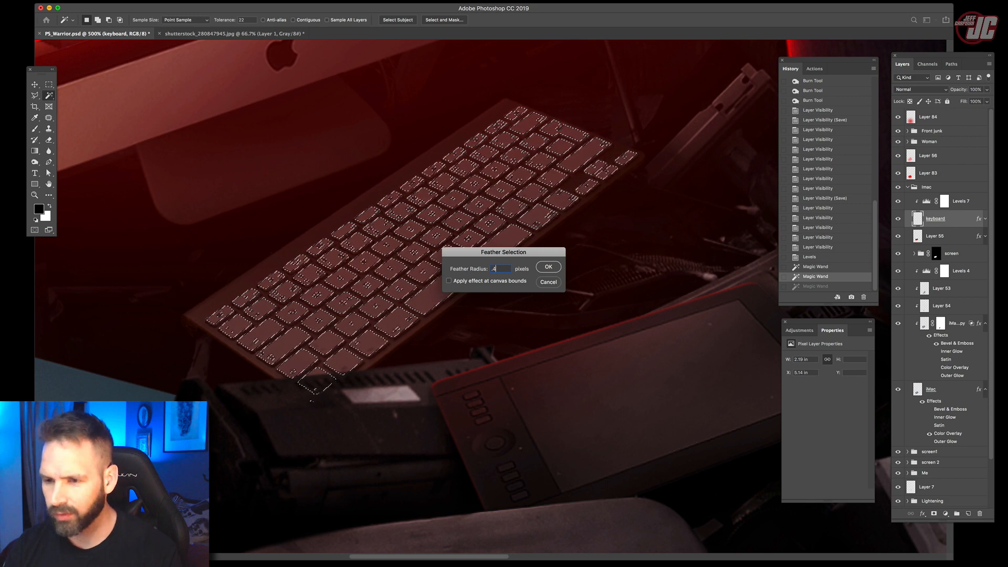
key("Return")
key("v")
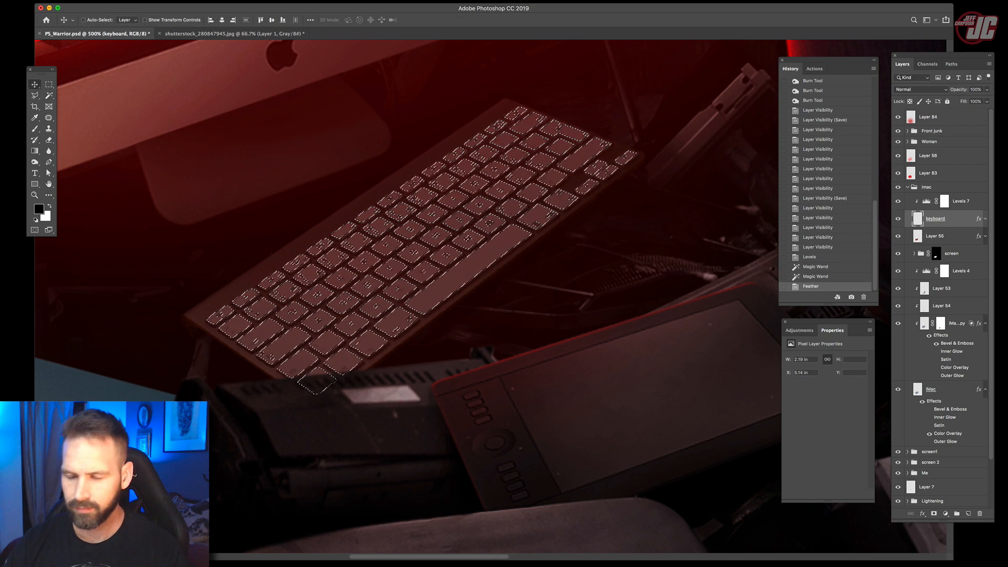
key("super+c")
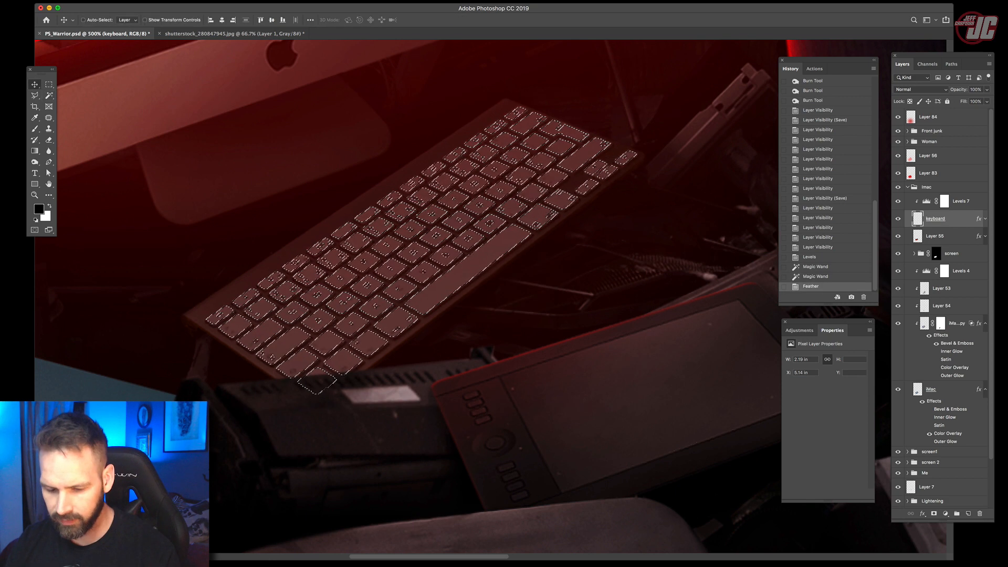
- Paste the copied keys in place above the keyboard layer and set the pasted layer's Fill to 0%
key("super+shift+v")
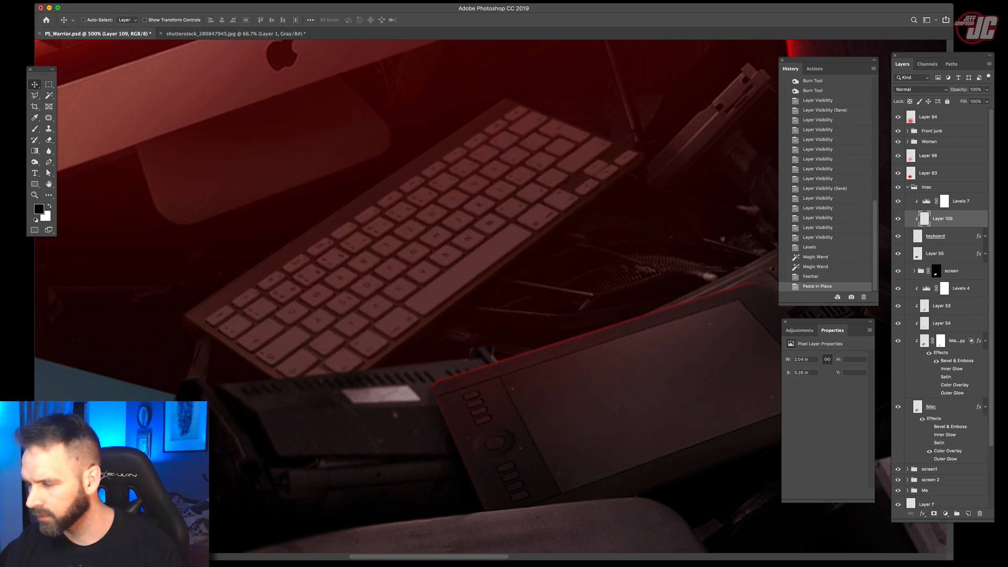
left_click(986, 101)
left_click_drag(986, 111, 948, 111)
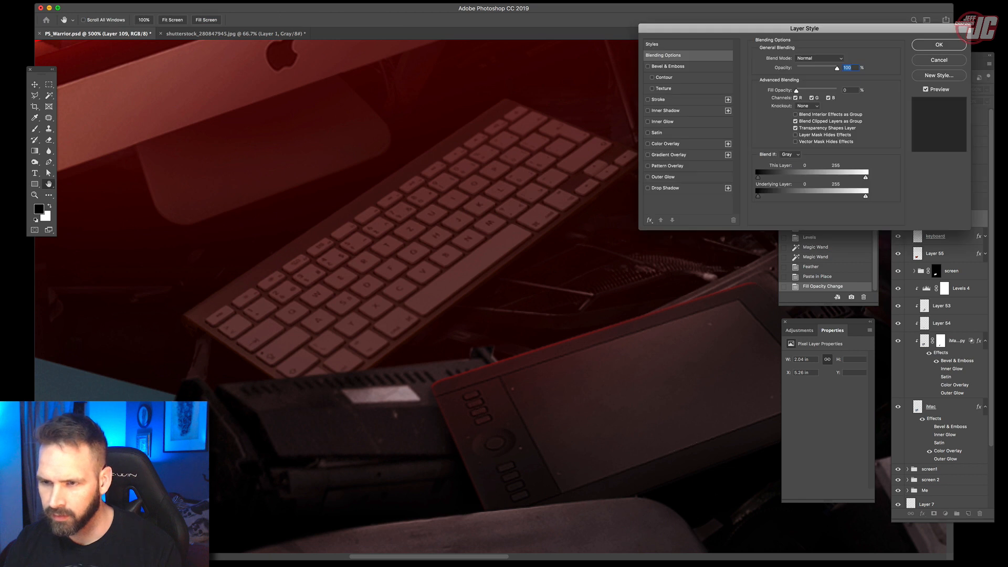
- Apply an Inner Bevel to the pasted keys with size 1 px, a red highlight and shadow opacity 0%
left_click_drag(804, 28, 836, 127)
left_click(698, 165)
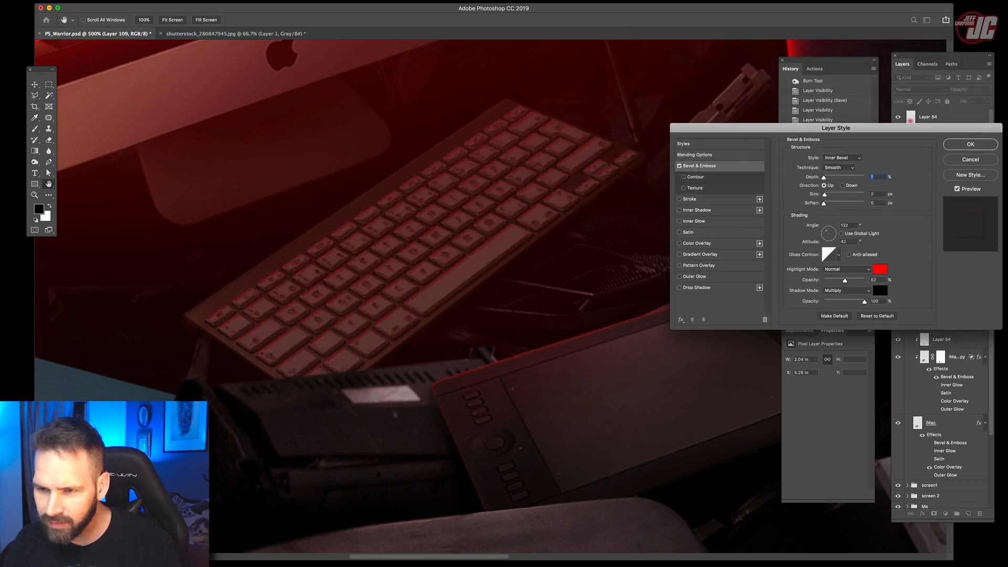
left_click_drag(864, 301, 823, 301)
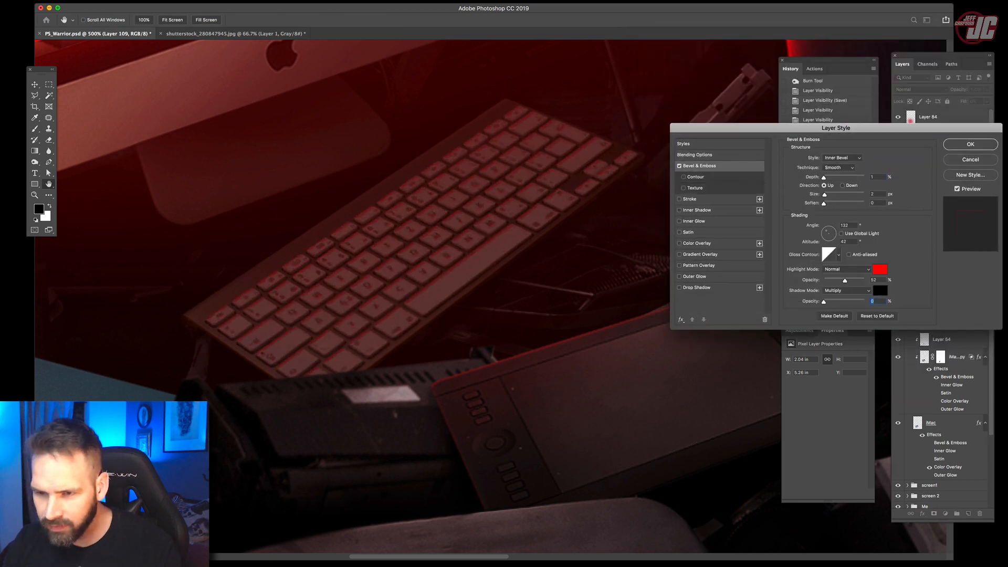
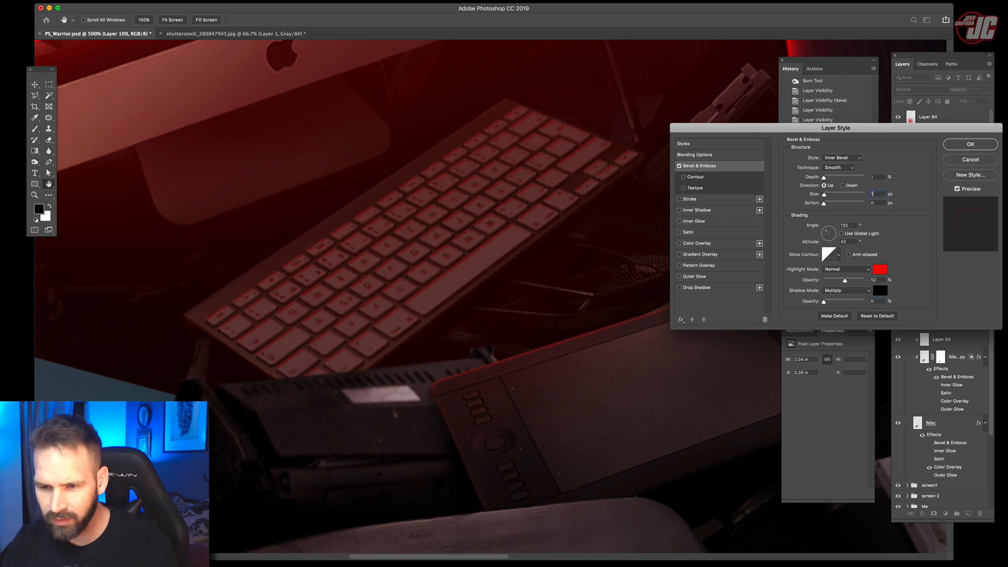
key("Return")
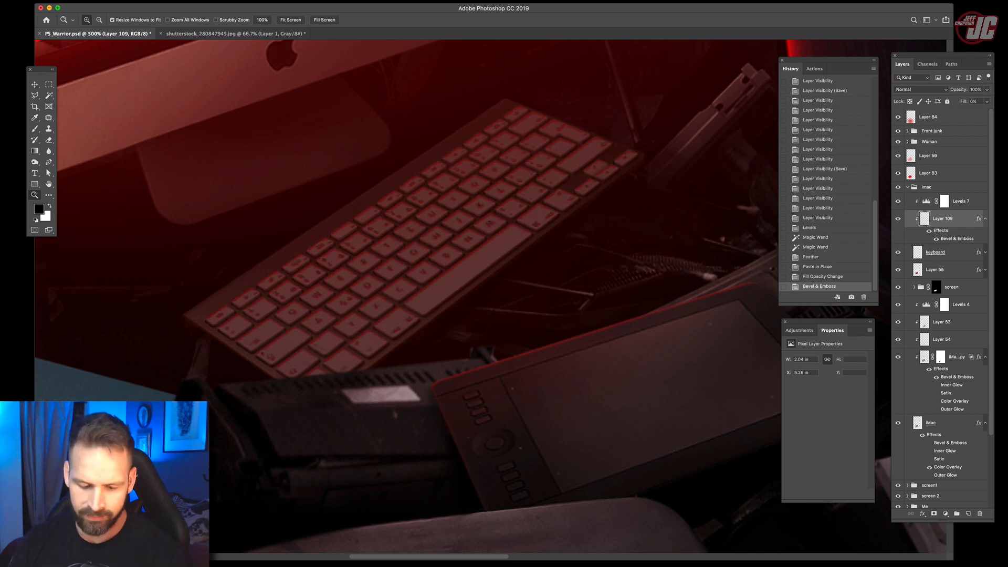
- Review the beveled keys within the whole composition, and inspect the junk around the keyboard and tablet up close
left_click(496, 236, "alt")
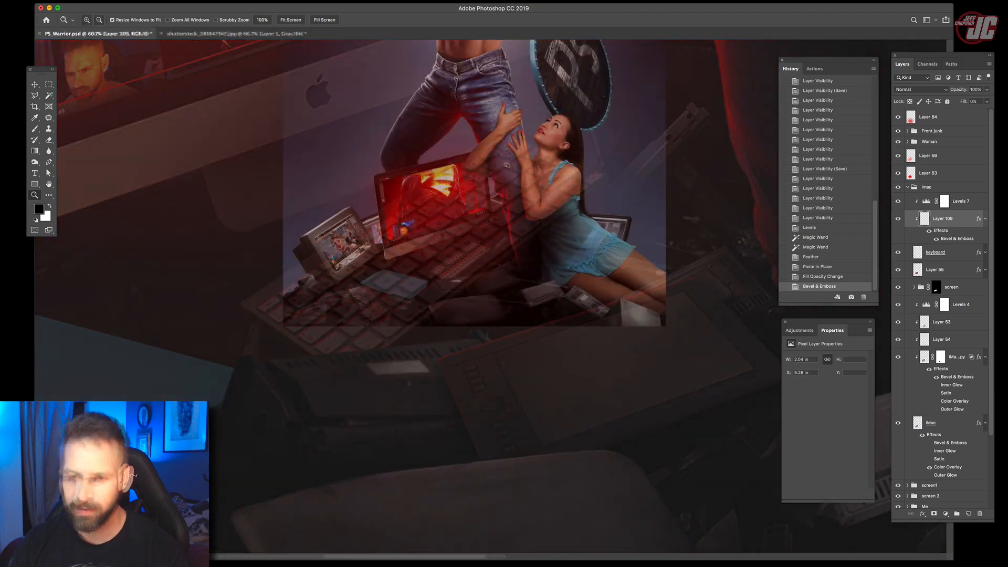
left_click(496, 236)
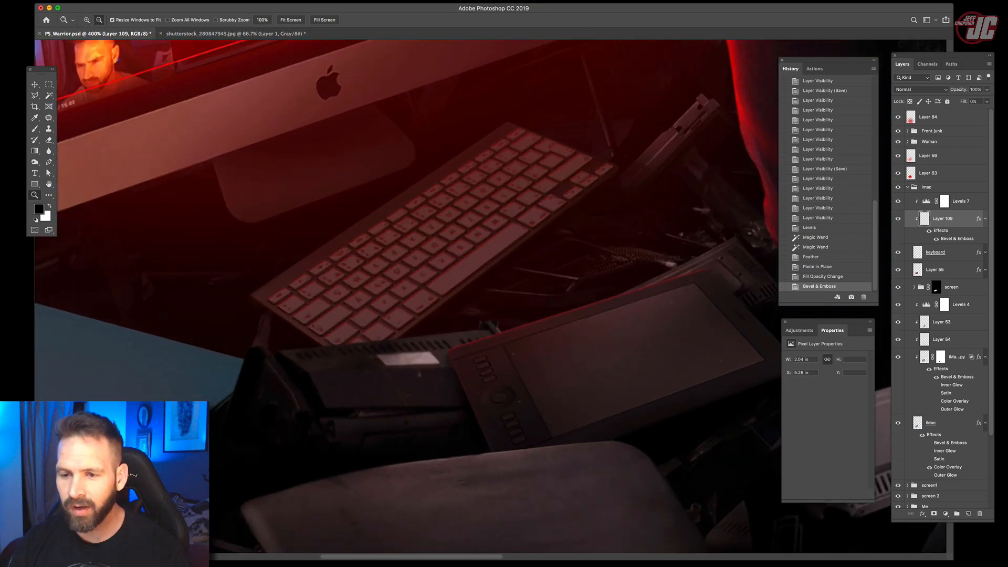
left_click(463, 257, "alt")
left_click(484, 310)
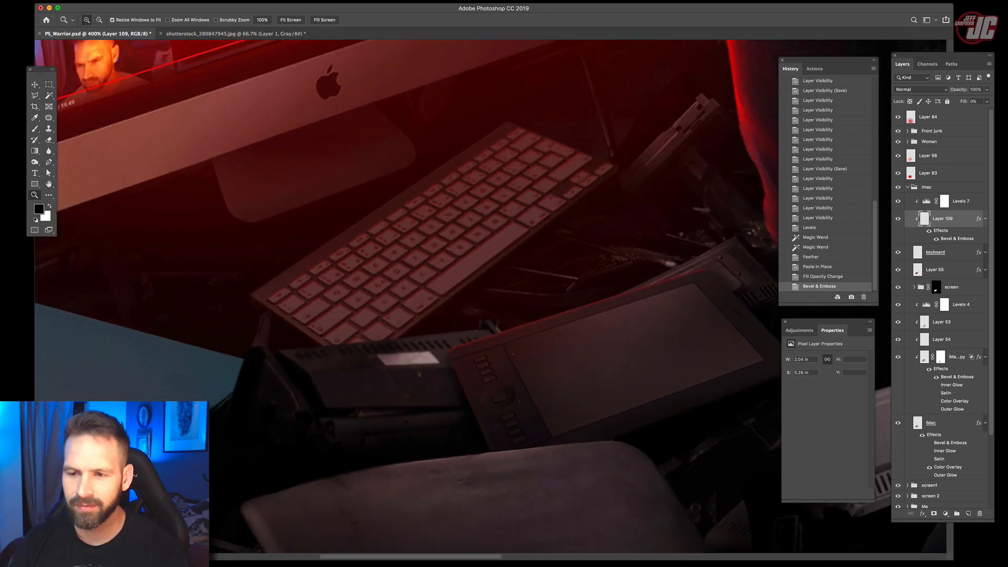
left_click(483, 317, "alt")
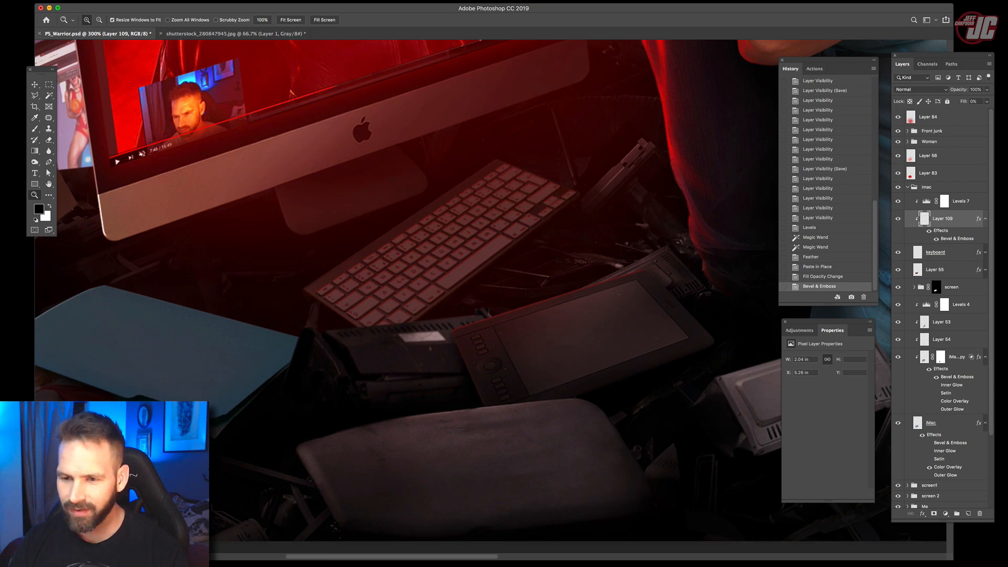
left_click_drag(430, 347, 460, 272)
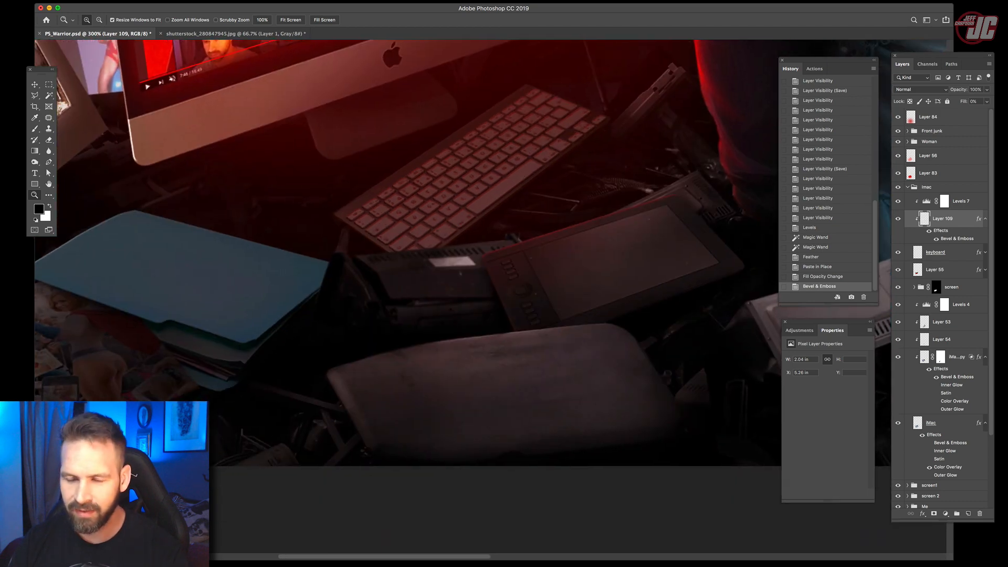
key("super+equal")
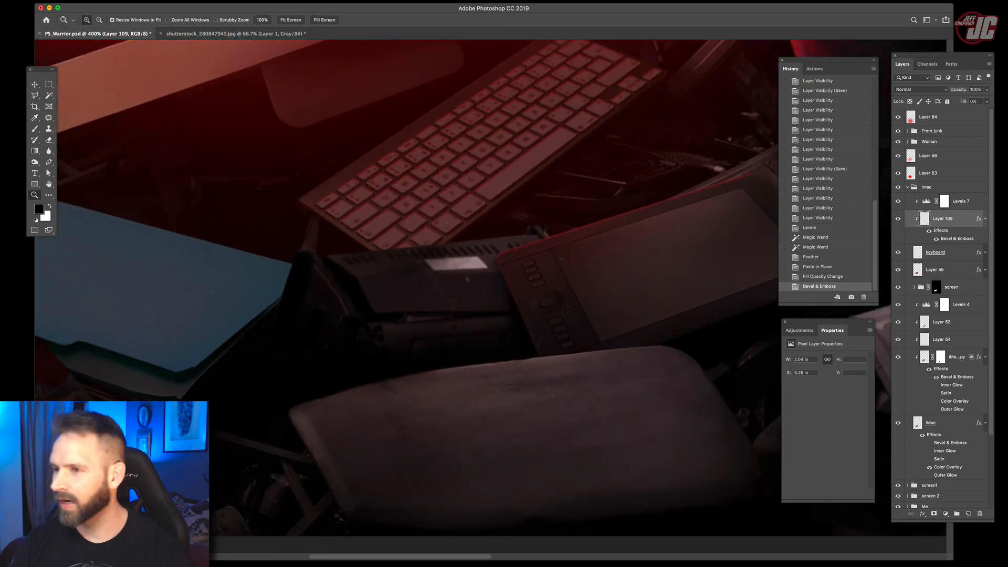
- Locate the dark junk piece below the keyboard in the Front junk group by toggling Layer 77's visibility
left_click(939, 187)
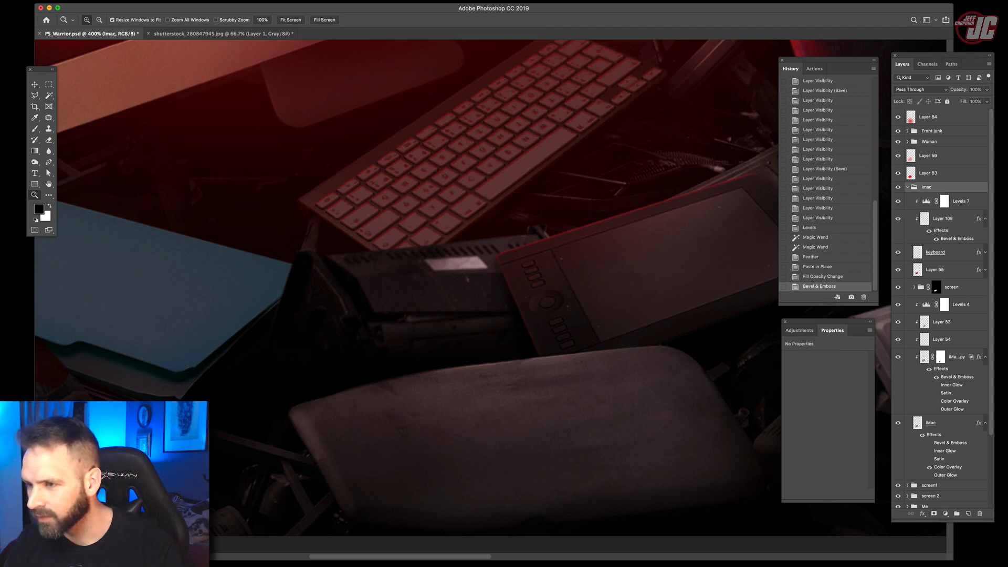
left_click(907, 187)
left_click(932, 131)
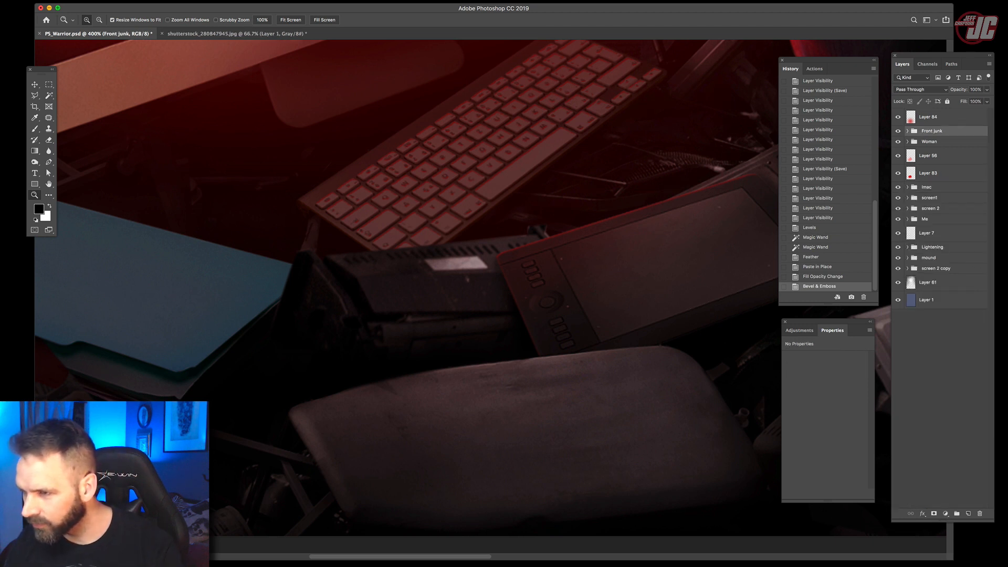
left_click(907, 131)
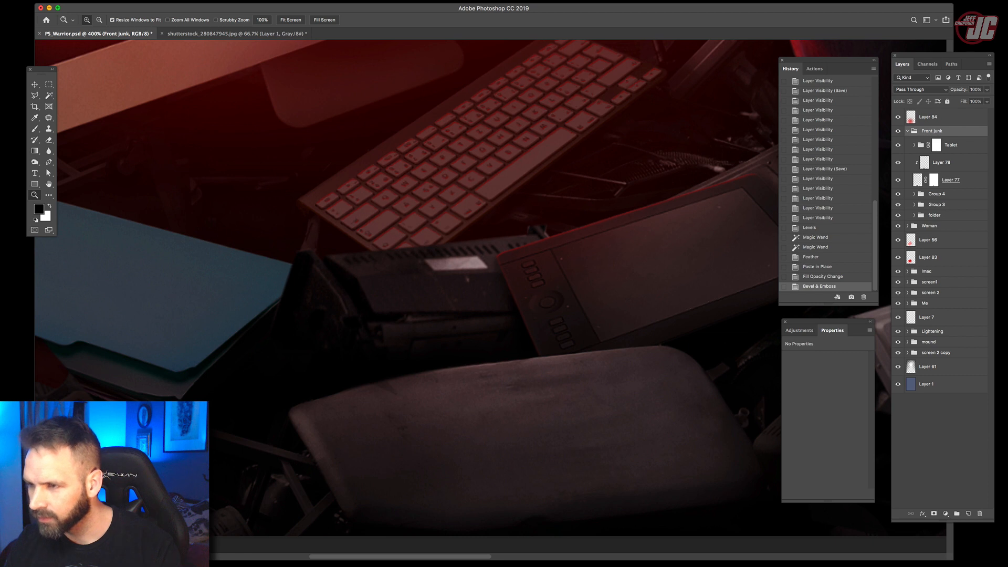
left_click(898, 179)
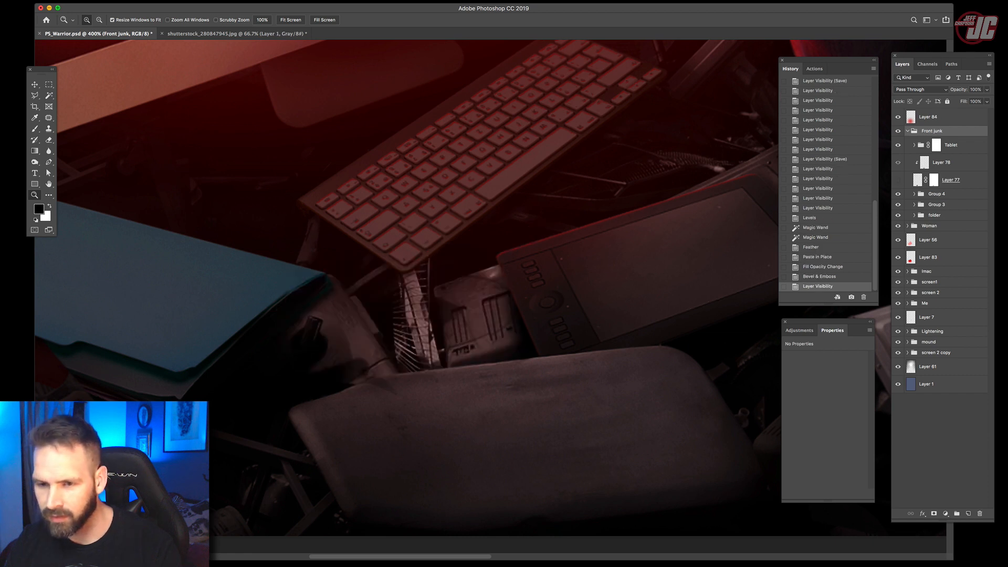
left_click(898, 180)
- Add a clipped layer named red above Layer 78 in the Front junk group and set its blending to Soft Light
left_click(918, 180)
key("alt+shift+super+n")
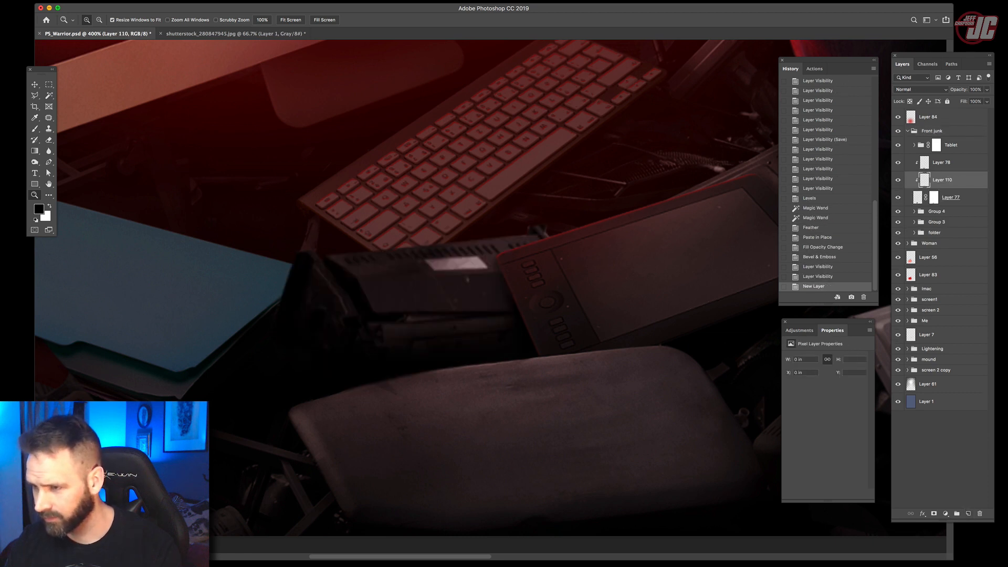
left_click_drag(942, 179, 942, 157)
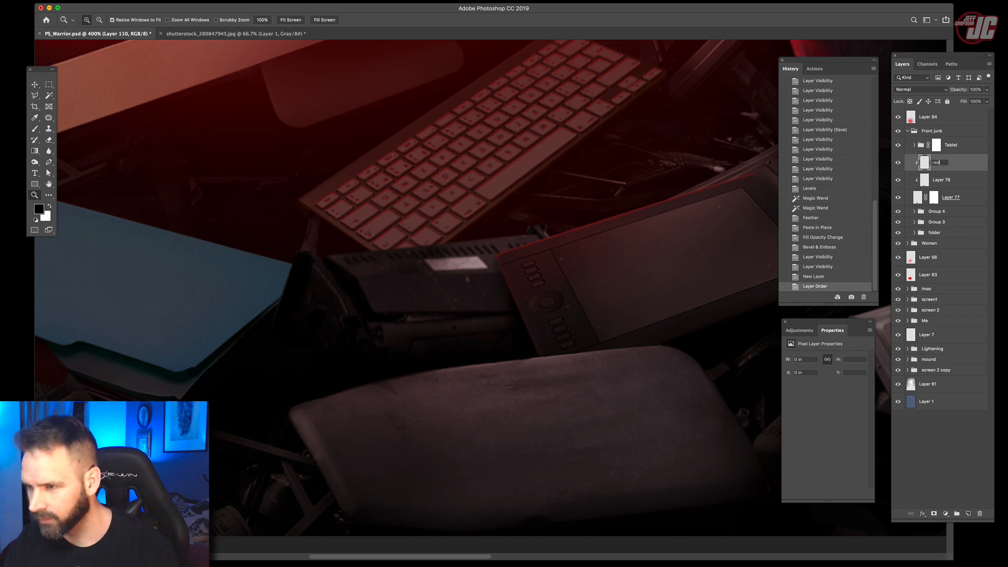
key("Return")
left_click(920, 89)
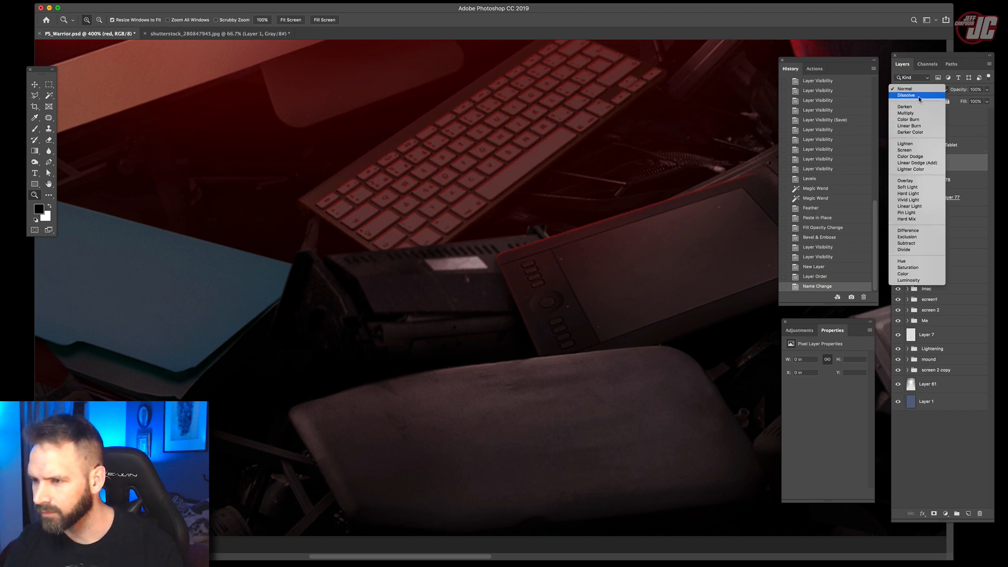
left_click(917, 187)
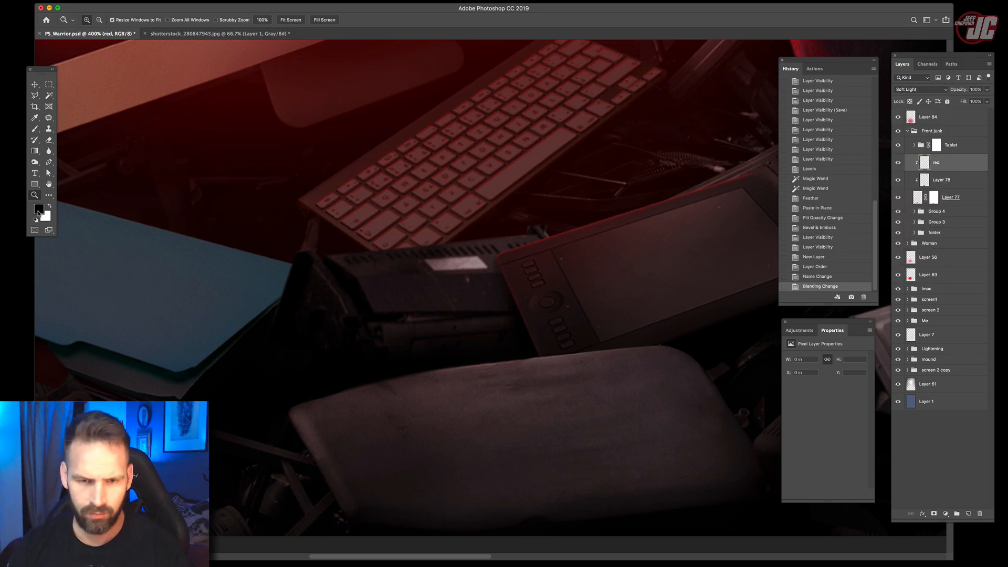
- Paint the first strokes along the dark junk piece's upper part on the red layer, using pure red and the Soft Round brush
left_click(39, 211)
left_click(862, 208)
key("Return")
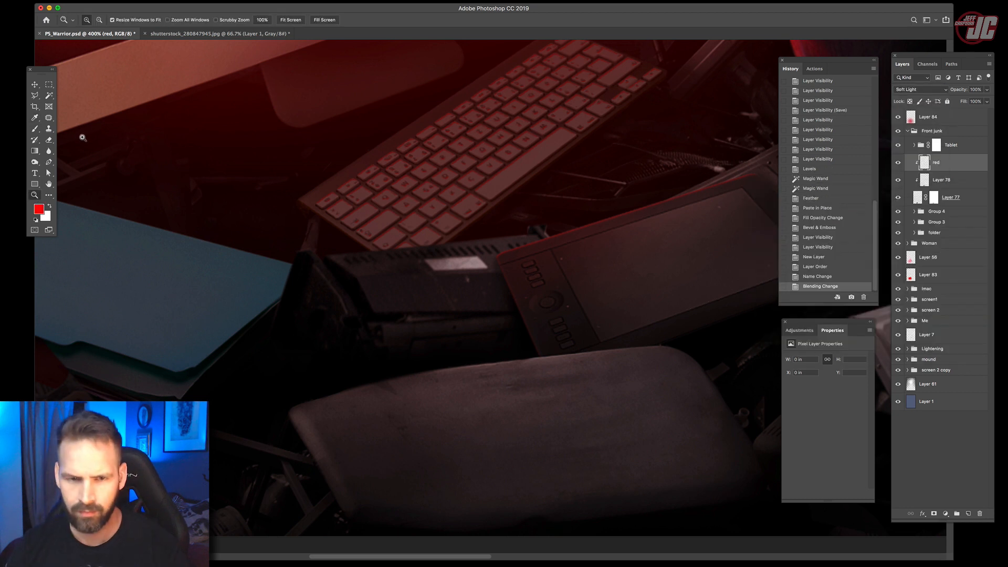
key("b")
right_click(382, 250)
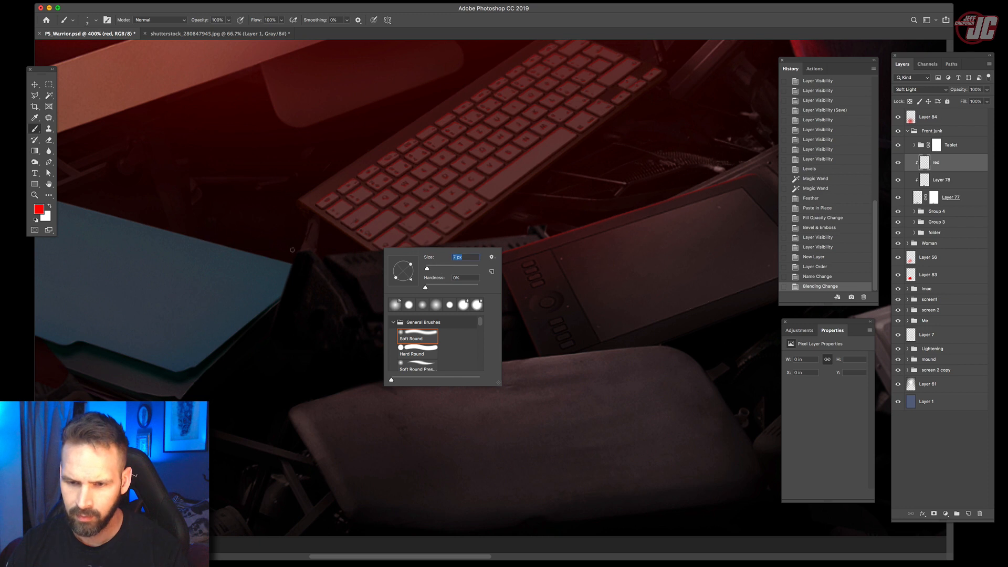
key("Return")
left_click_drag(342, 262, 368, 258)
mouse_move(344, 262)
left_mouse_down()
mouse_move(444, 263)
mouse_move(435, 245)
mouse_move(468, 266)
left_mouse_up()
- Build up the red glow across the junk piece's top and front with a 44 px brush at 56% opacity
right_click(398, 245)
key("Return")
right_click(414, 246)
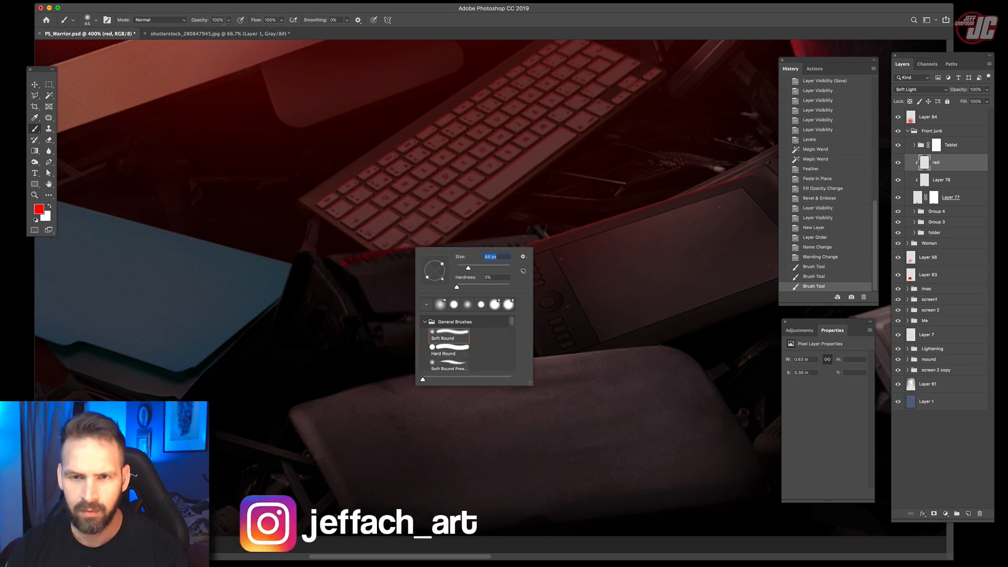
left_click(229, 20)
left_click_drag(200, 42, 197, 42)
mouse_move(366, 266)
left_mouse_down()
mouse_move(442, 240)
mouse_move(348, 253)
mouse_move(483, 239)
left_mouse_up()
left_click_drag(434, 261, 534, 242)
left_click_drag(282, 244, 476, 307)
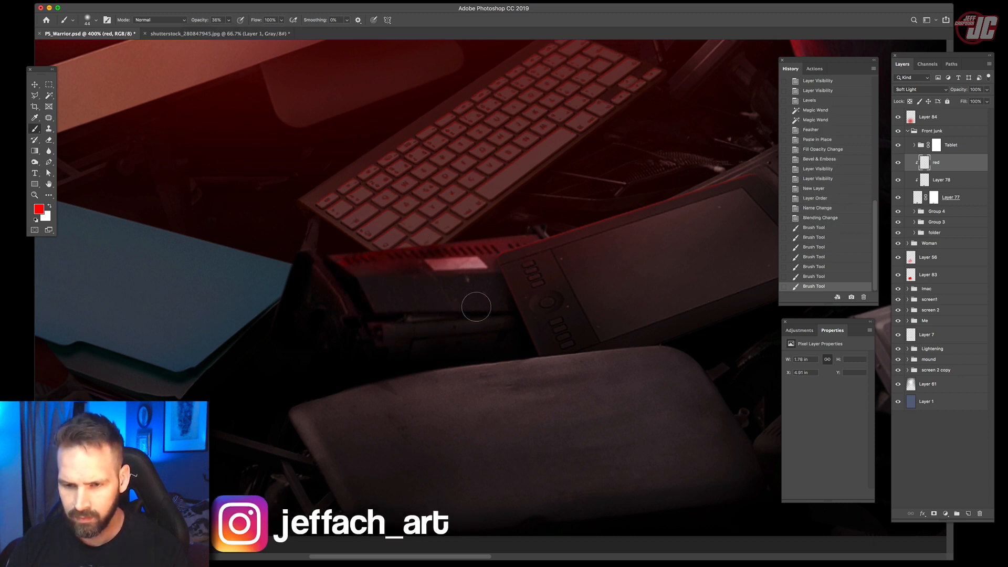
left_click_drag(392, 262, 601, 272)
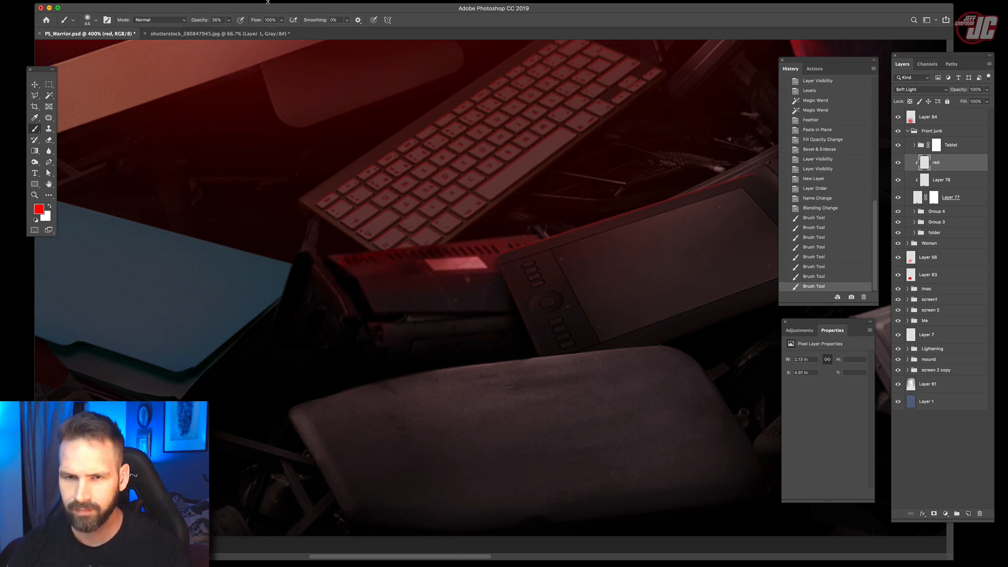
- Add fainter red strokes over the junk piece's front and upper edge with the brush opacity at 21%
left_click_drag(229, 21, 220, 31)
left_click_drag(355, 301, 556, 280)
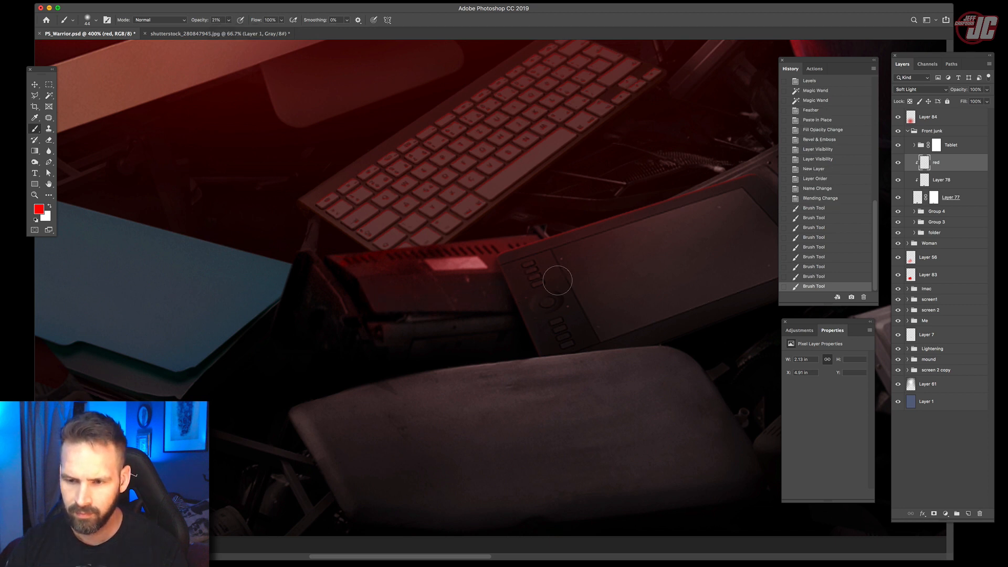
left_click_drag(500, 226, 653, 220)
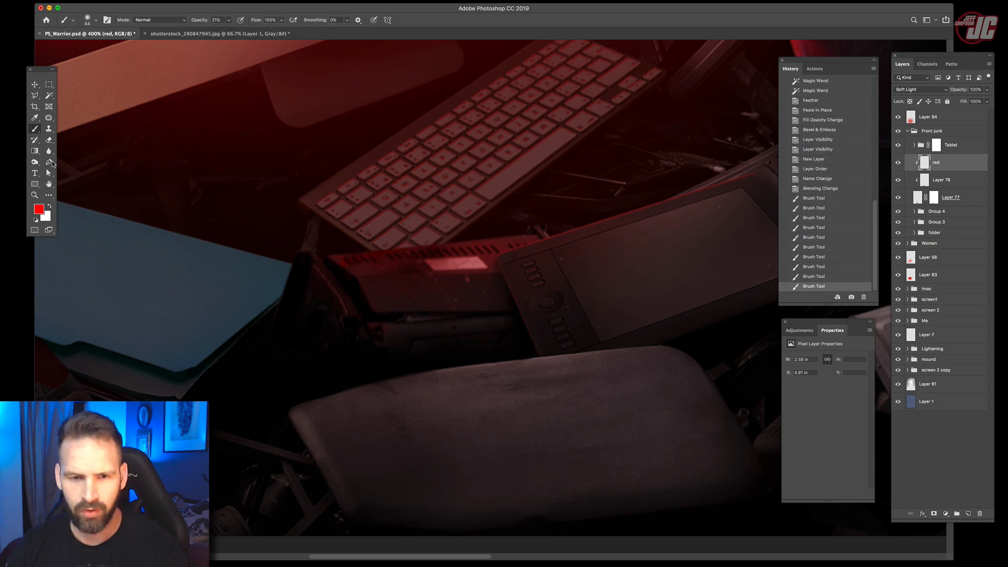
- Switch to the Eraser on the red layer and open its brush size and hardness settings
left_click(48, 141)
right_click(324, 153)
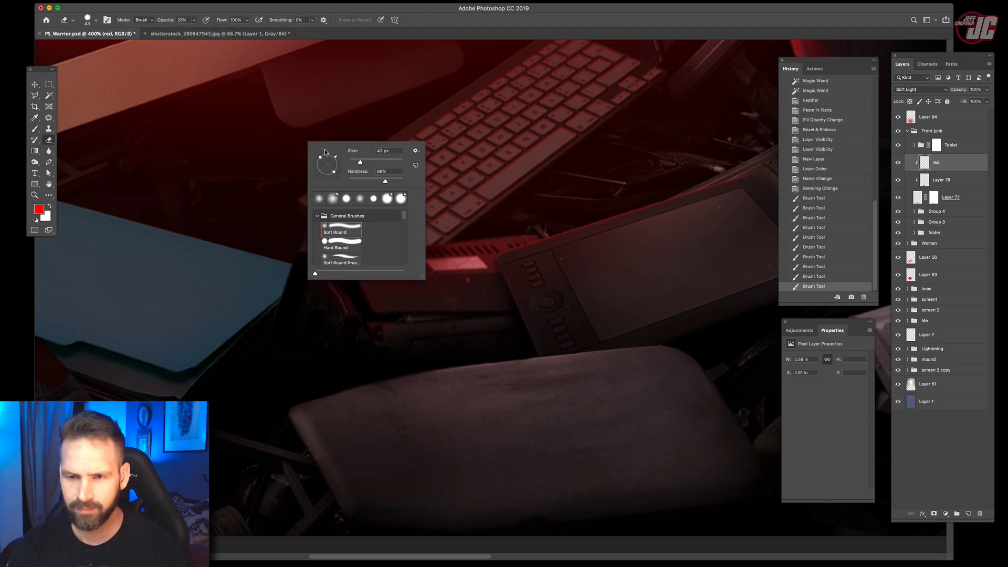
- Adjust the eraser opacity and soften the red edge strokes on the red layer around the drawing tablet
left_click(193, 20)
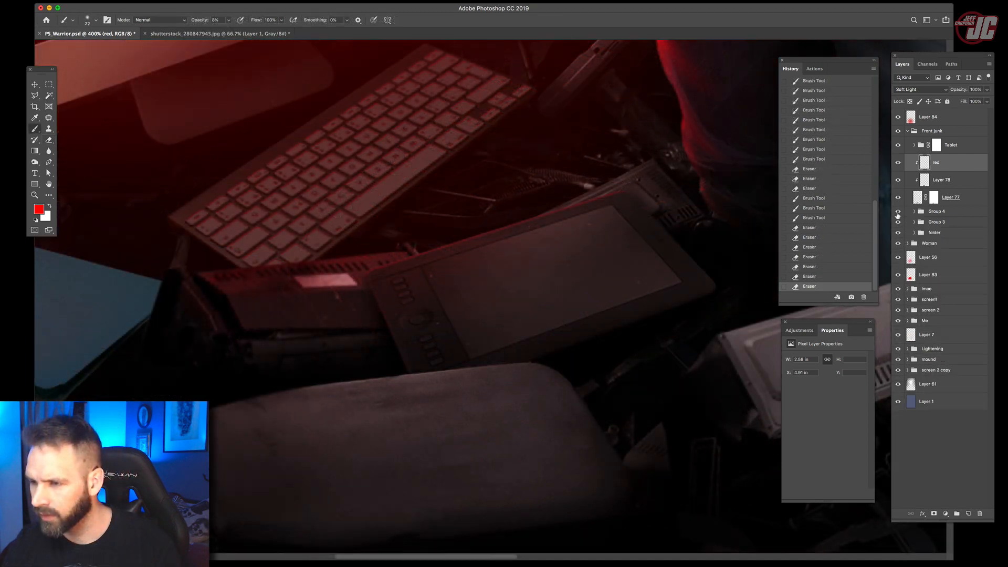
- Toggle the visibility of Group 4 and Group 3 to identify which junk objects each one holds
left_click(898, 213)
left_click(898, 213)
left_click(898, 212)
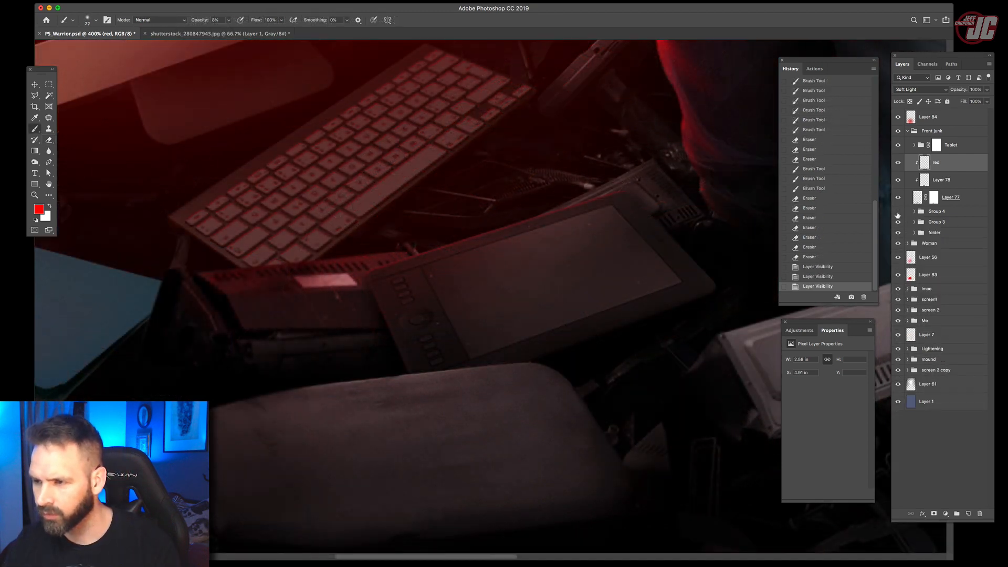
left_click(899, 213)
left_click_drag(719, 282, 315, 216)
left_click_drag(756, 310, 533, 295)
left_click(896, 212)
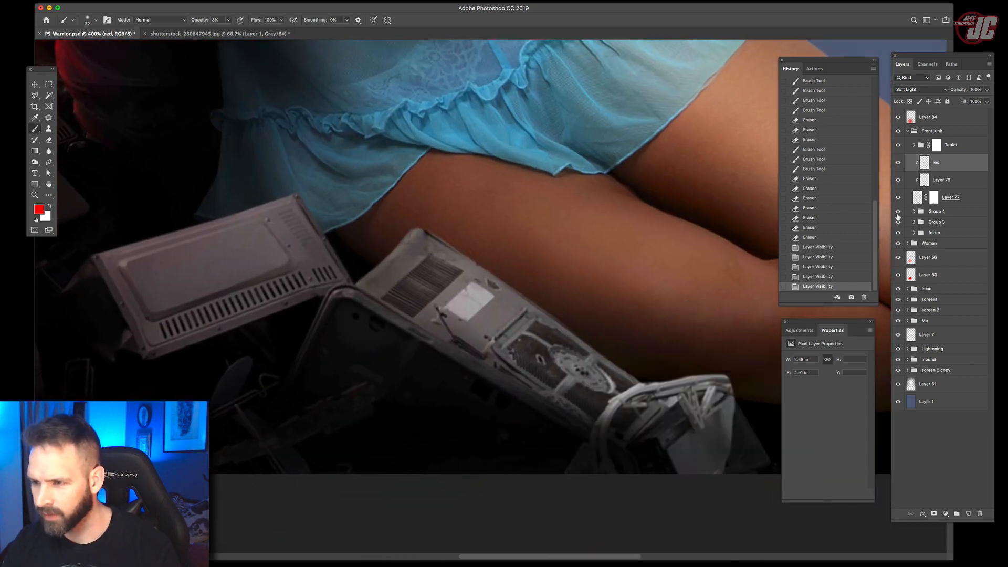
left_click(897, 212)
left_click(897, 223)
left_click(897, 222)
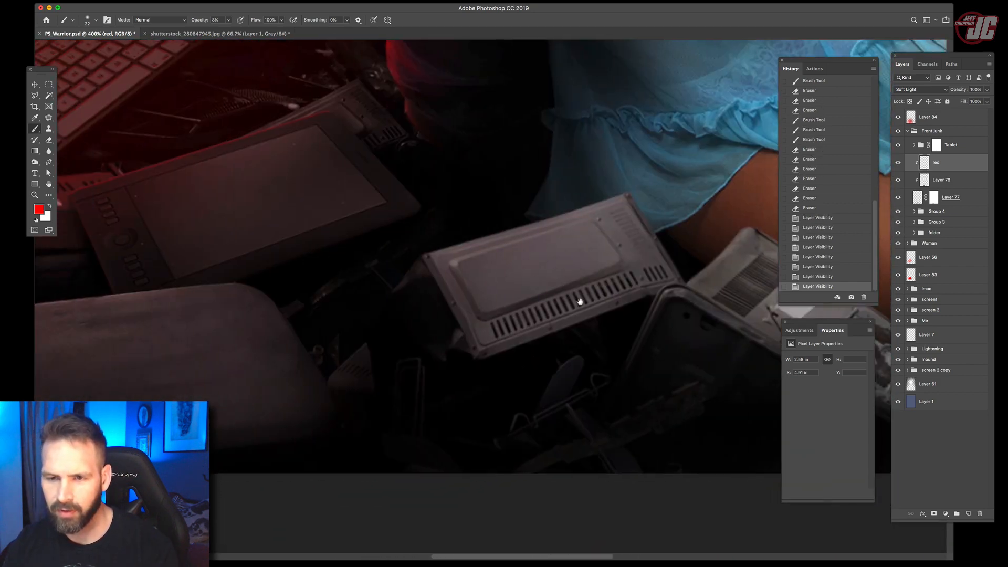
- Add a Soft Light layer clipped to the vented metal case in Group 3 and brush soft red light along its upper side
left_click_drag(480, 305, 559, 294)
right_click(560, 294)
left_click(561, 296)
mouse_move(508, 265)
left_mouse_down()
mouse_move(530, 258)
mouse_move(577, 278)
mouse_move(567, 245)
mouse_move(608, 232)
left_mouse_up()
right_click(530, 259)
mouse_move(609, 232)
left_mouse_down()
mouse_move(513, 267)
mouse_move(648, 222)
left_mouse_up()
mouse_move(512, 266)
left_mouse_down()
mouse_move(604, 235)
mouse_move(567, 247)
mouse_move(545, 296)
mouse_move(554, 272)
left_mouse_up()
- Paint thin red highlights along the metal case's outer edges and raised panel with a 4 px soft brush
right_click(554, 271)
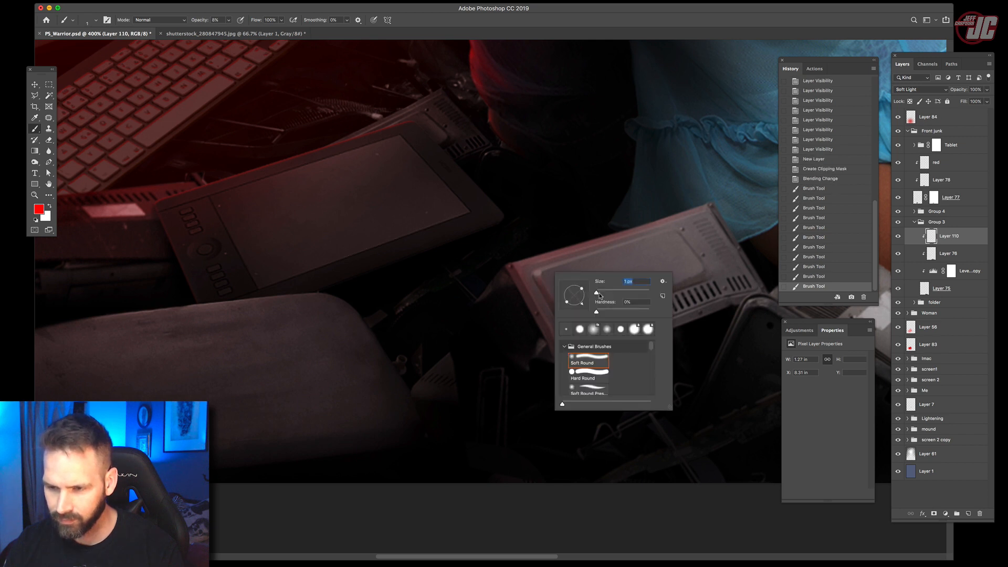
left_click_drag(535, 276, 567, 251)
left_click_drag(517, 268, 564, 249)
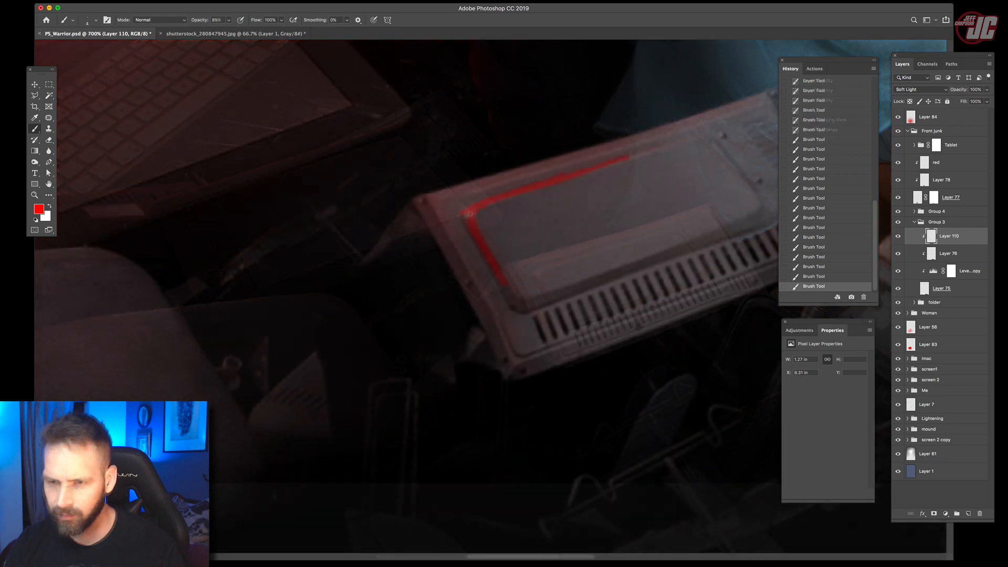
right_click(462, 253)
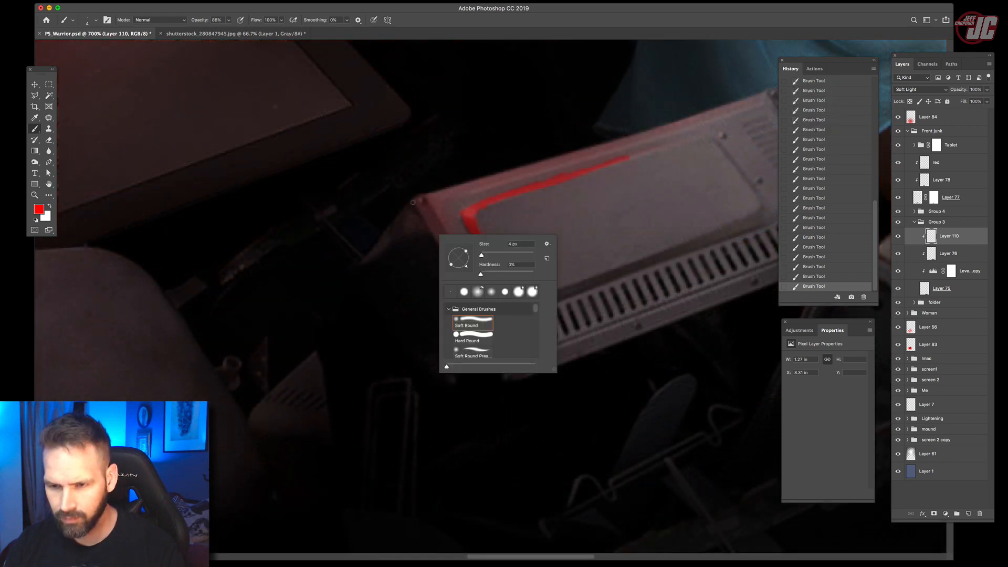
left_click_drag(413, 202, 458, 265)
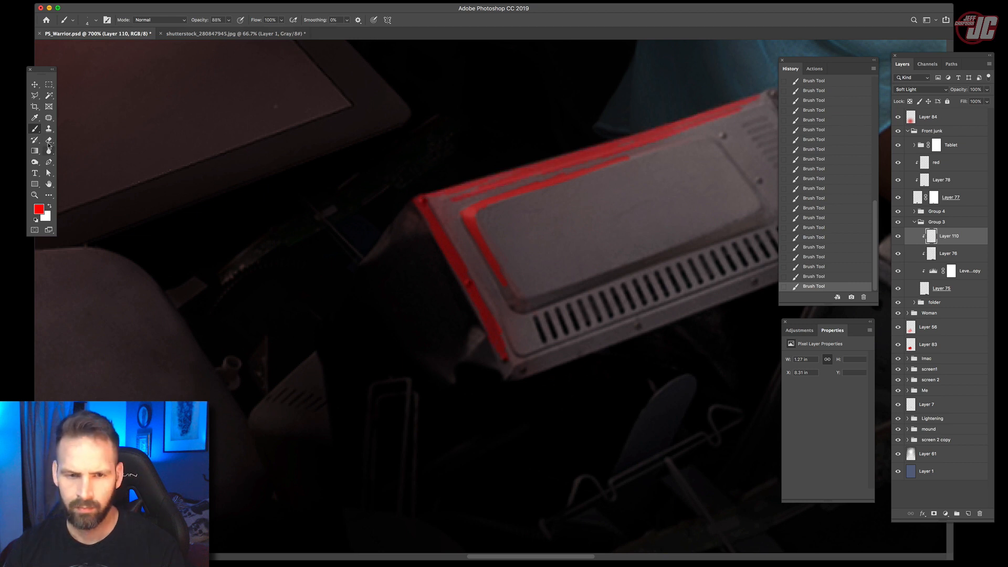
- Fade the red highlights on the metal case's lower corner and raised panel with the Eraser at 25% opacity
left_click(48, 142)
left_click_drag(429, 217, 593, 420)
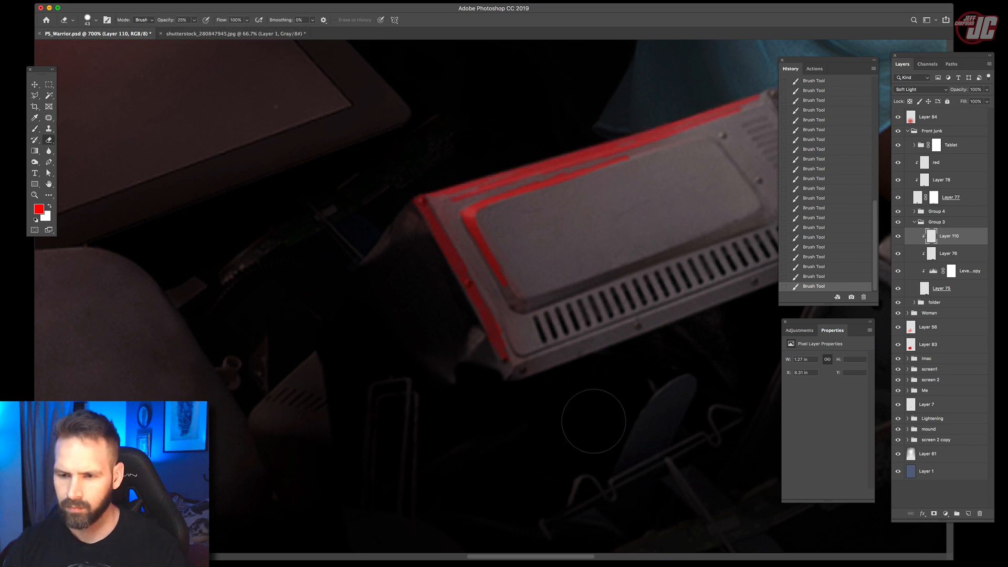
mouse_move(464, 319)
left_mouse_down()
mouse_move(489, 303)
mouse_move(521, 346)
mouse_move(526, 382)
left_mouse_up()
left_click_drag(526, 382, 577, 393)
left_click_drag(495, 364, 619, 211)
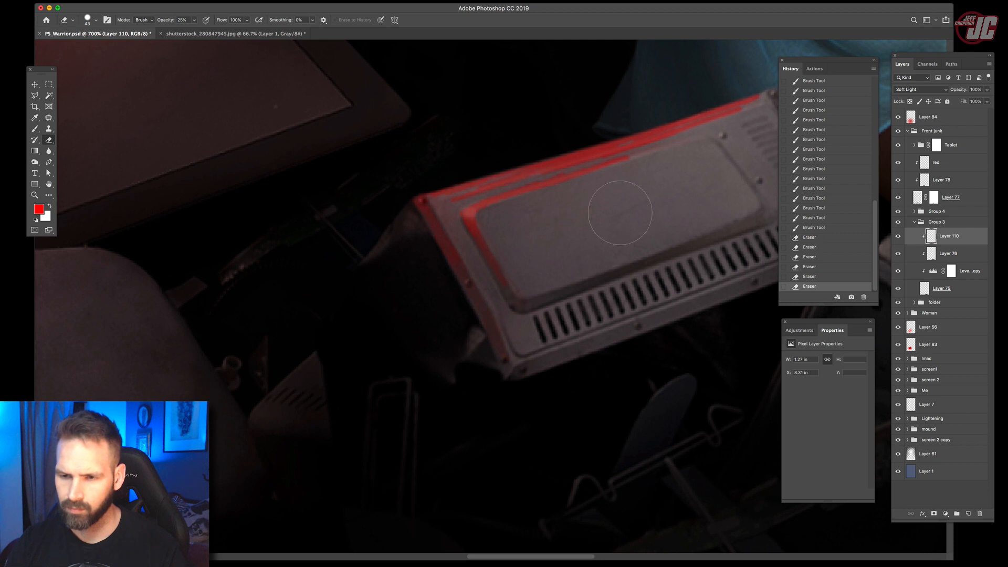
mouse_move(447, 282)
left_mouse_down()
mouse_move(688, 107)
mouse_move(660, 239)
mouse_move(531, 274)
mouse_move(541, 282)
left_mouse_up()
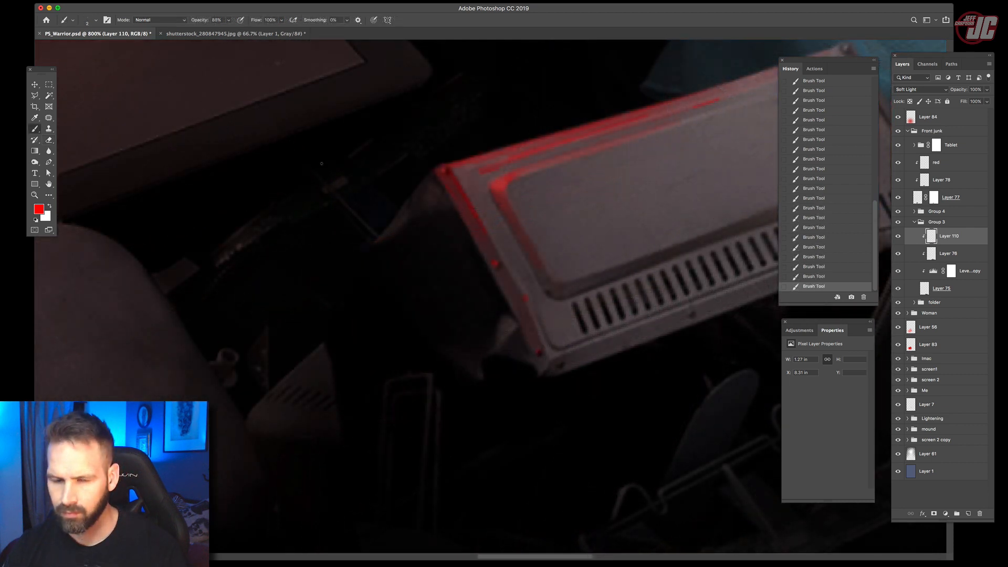
- Soften the red highlight strokes on the metal case using the Blur tool at 24% strength
left_click(48, 151)
left_click_drag(479, 169, 485, 225)
left_click_drag(486, 178, 662, 98)
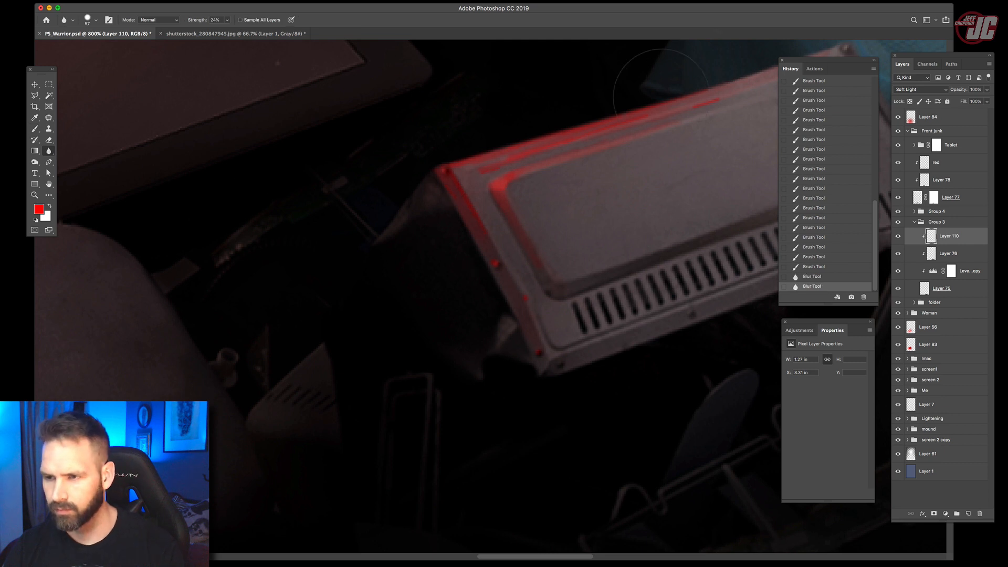
left_click_drag(643, 176, 568, 231)
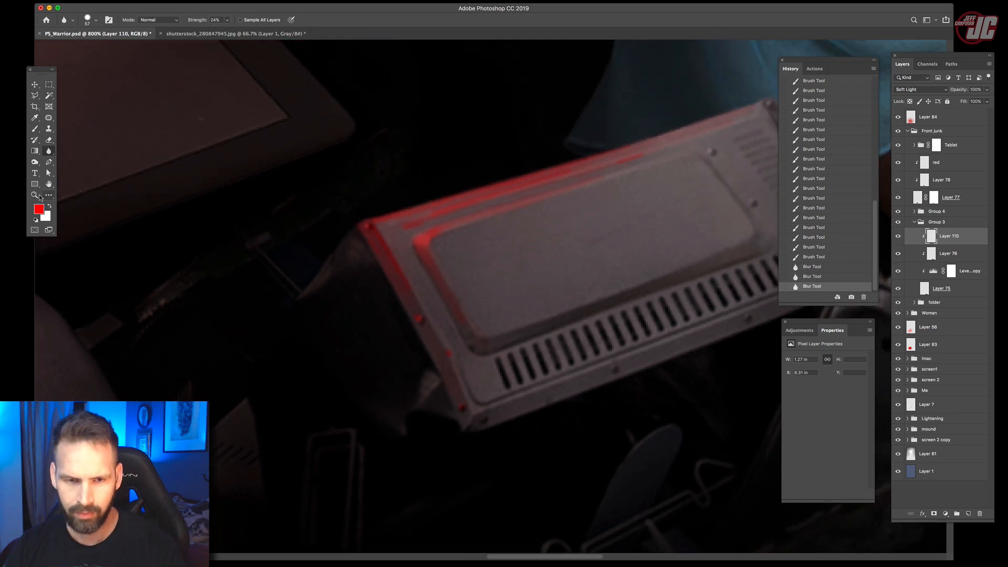
- Add a new layer below the images group in the folder group, clip it to the blue folder and set it to Soft Light
left_click(35, 195)
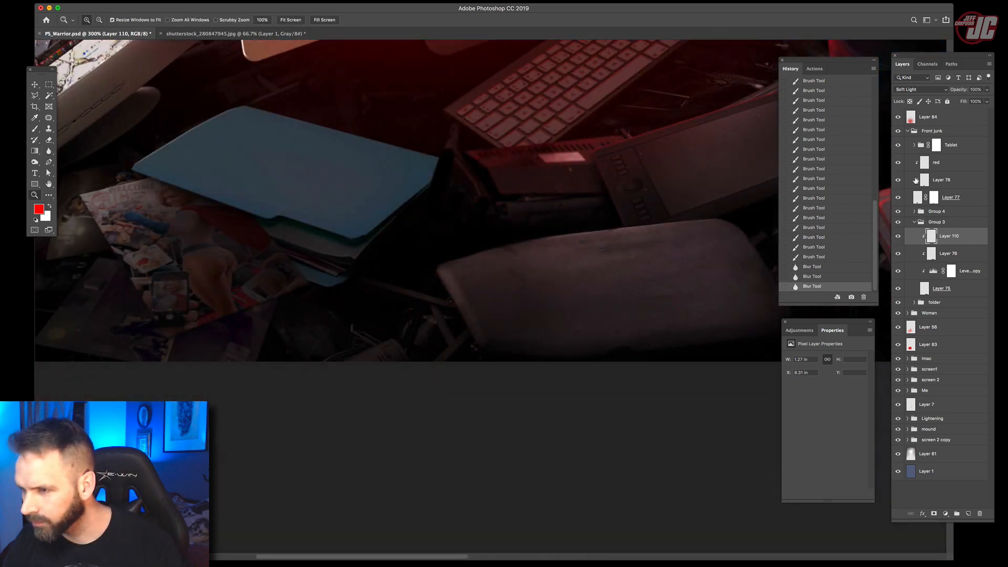
left_click(915, 222)
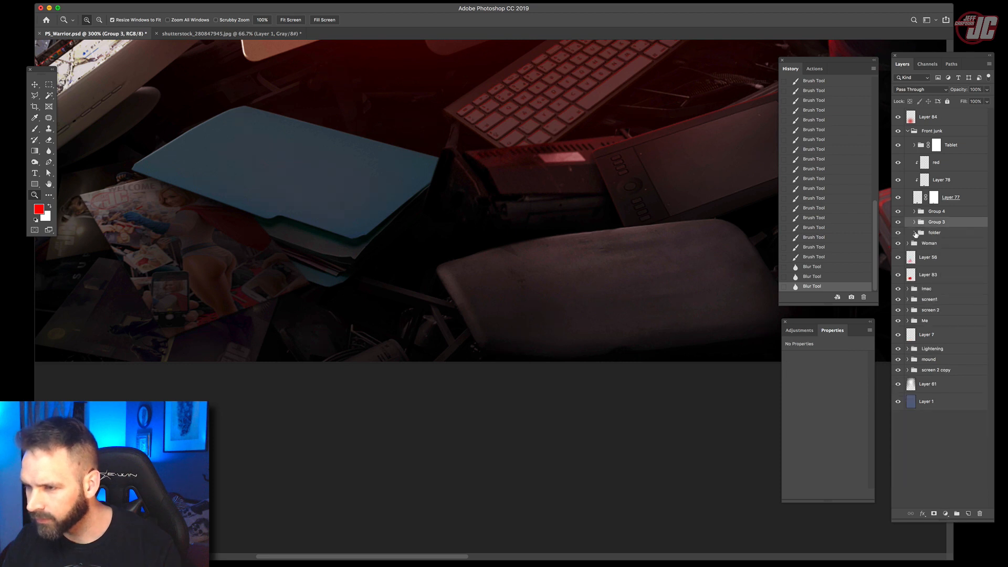
left_click(915, 234)
left_click_drag(990, 338, 999, 418)
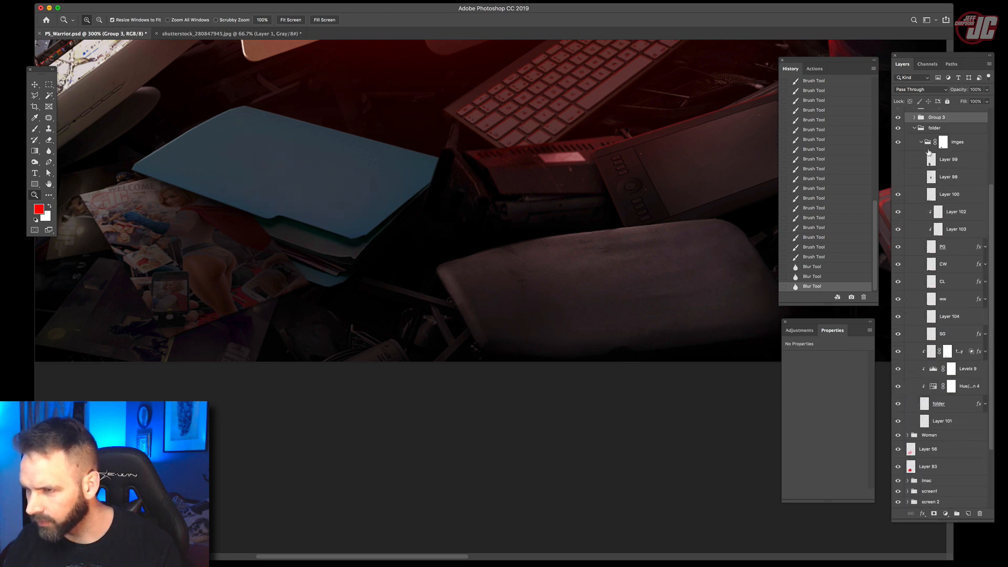
left_click(920, 142)
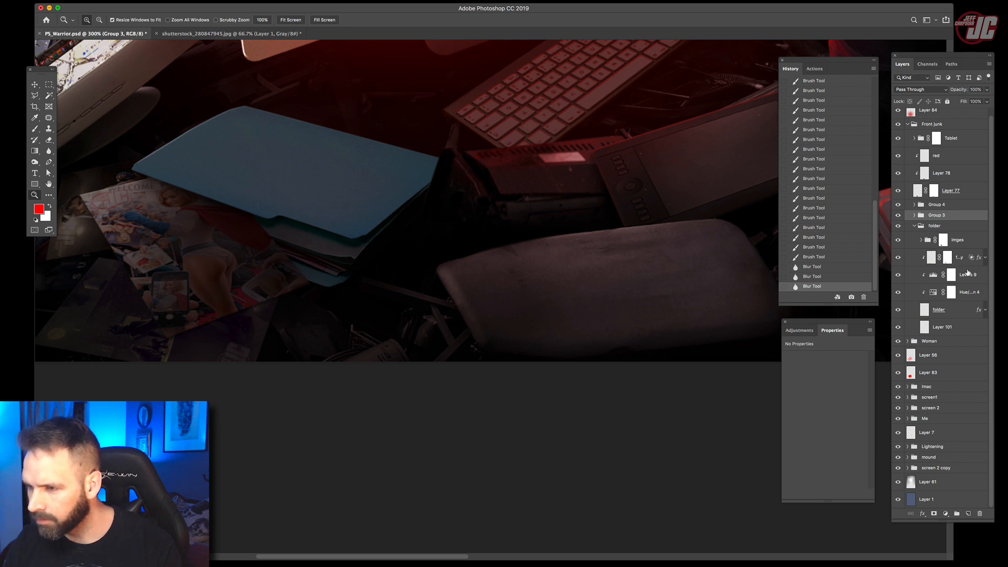
left_click(945, 259)
left_click(968, 514)
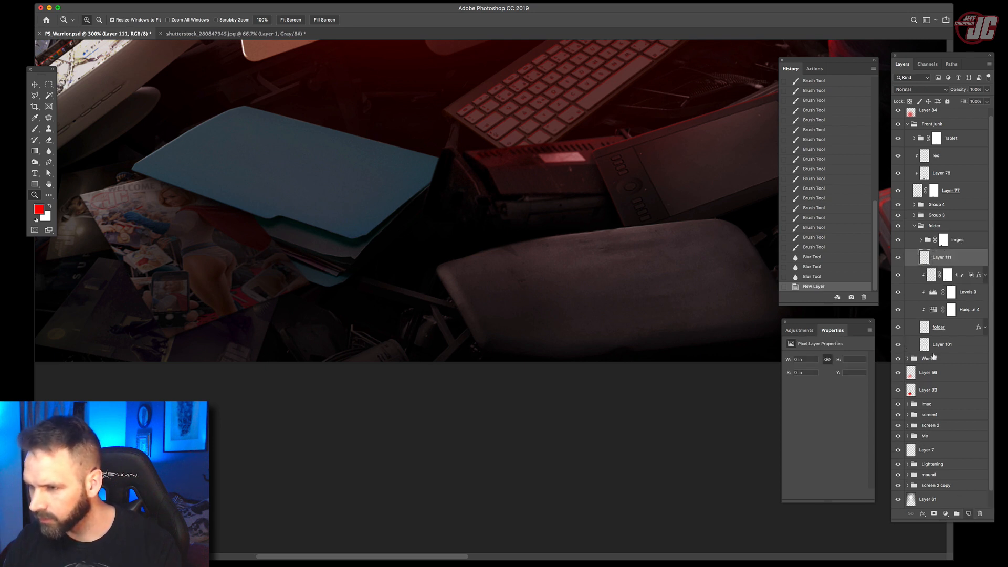
right_click(931, 262)
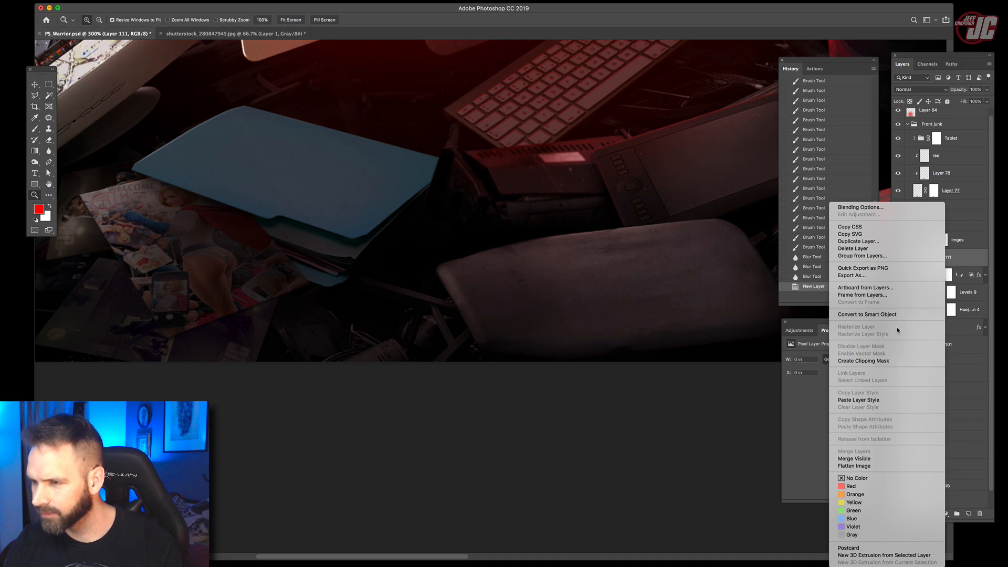
left_click(864, 360)
left_click(919, 89)
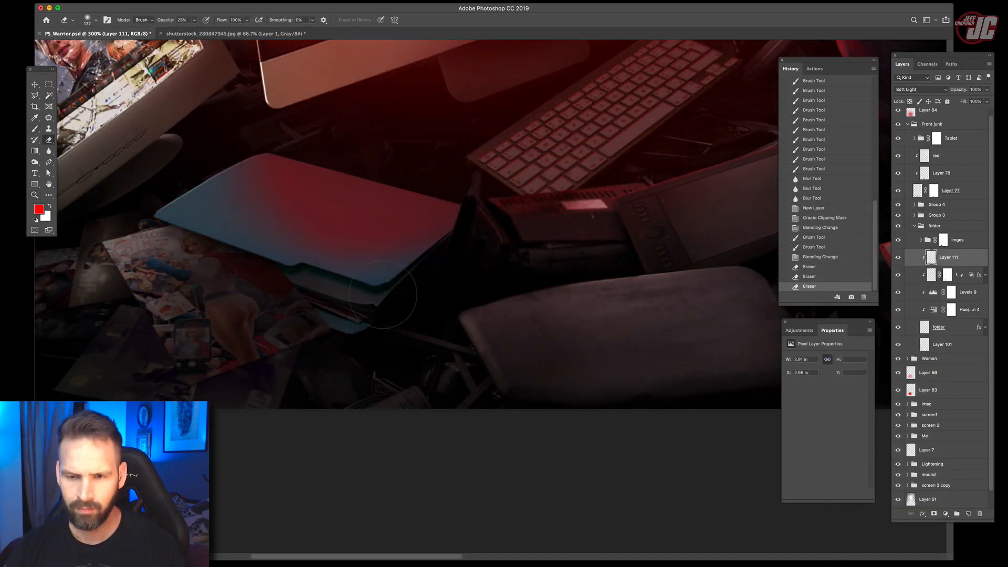
- Erase the excess red from the blue folder's front and lower edge with the Eraser at 25% opacity
left_click_drag(383, 295, 367, 242)
left_click_drag(494, 252, 367, 231)
left_click_drag(357, 221, 506, 267)
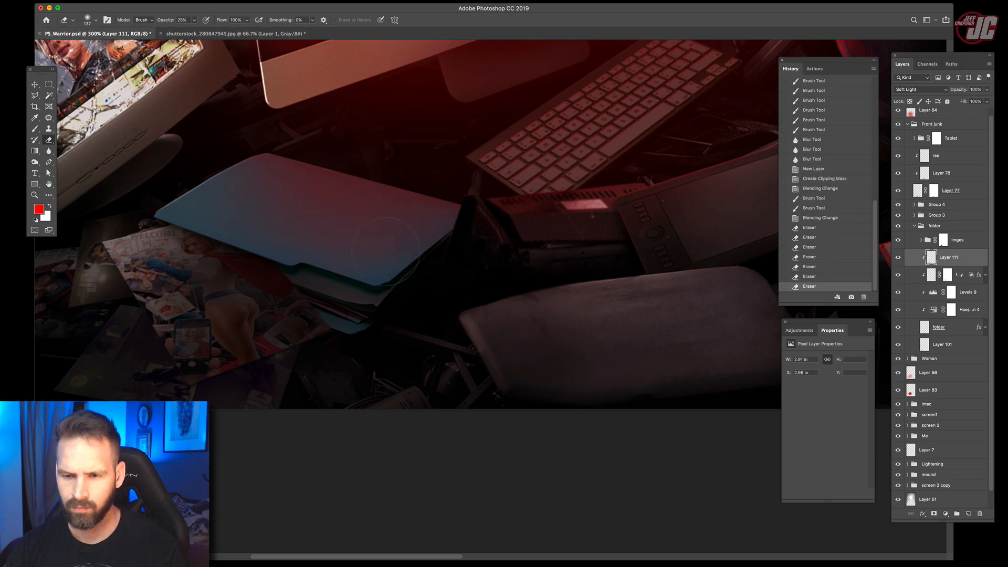
mouse_move(385, 252)
left_mouse_down()
mouse_move(500, 267)
mouse_move(511, 407)
mouse_move(487, 375)
left_mouse_up()
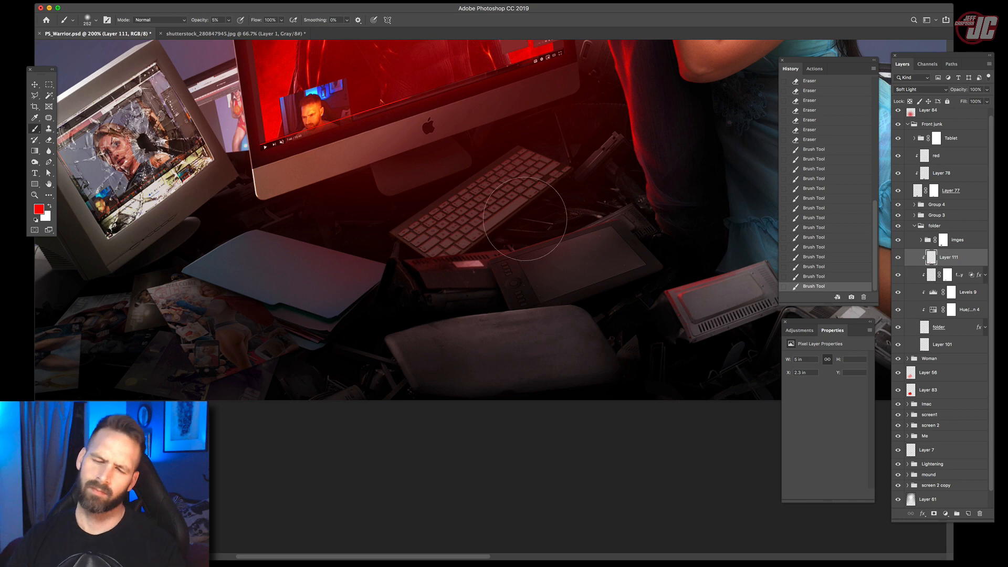
- Brush faint red light over the folder area with a large 252 px soft brush at 5% opacity
left_click_drag(324, 236, 203, 227)
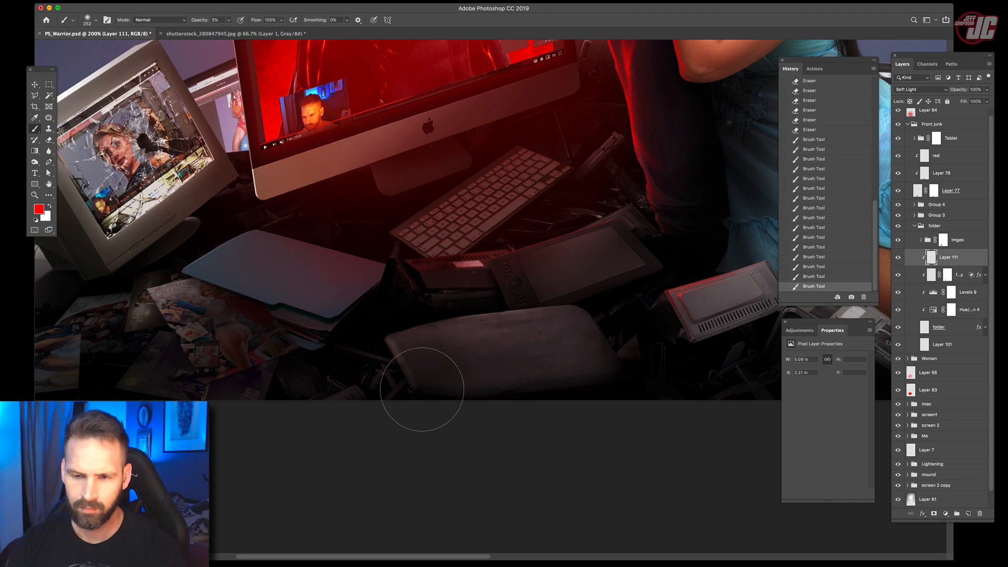
left_click_drag(422, 389, 393, 275)
left_click_drag(596, 325, 596, 375)
left_click_drag(526, 264, 444, 190)
left_click_drag(456, 286, 367, 361)
left_click_drag(554, 351, 680, 359)
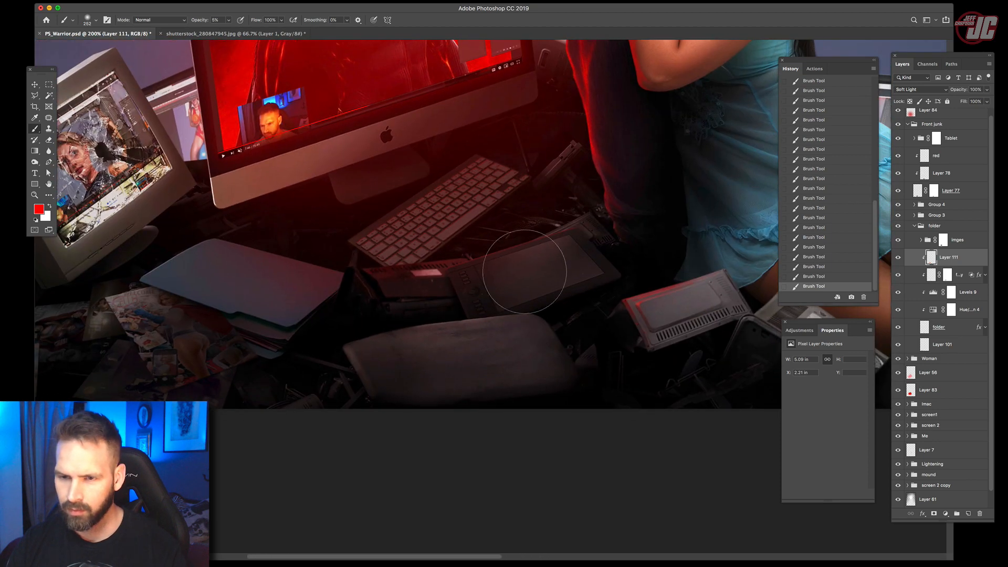
- Reduce the brush size, collapse the Front junk group and toggle its visibility to check which objects it contains
right_click(524, 271)
left_click(907, 125)
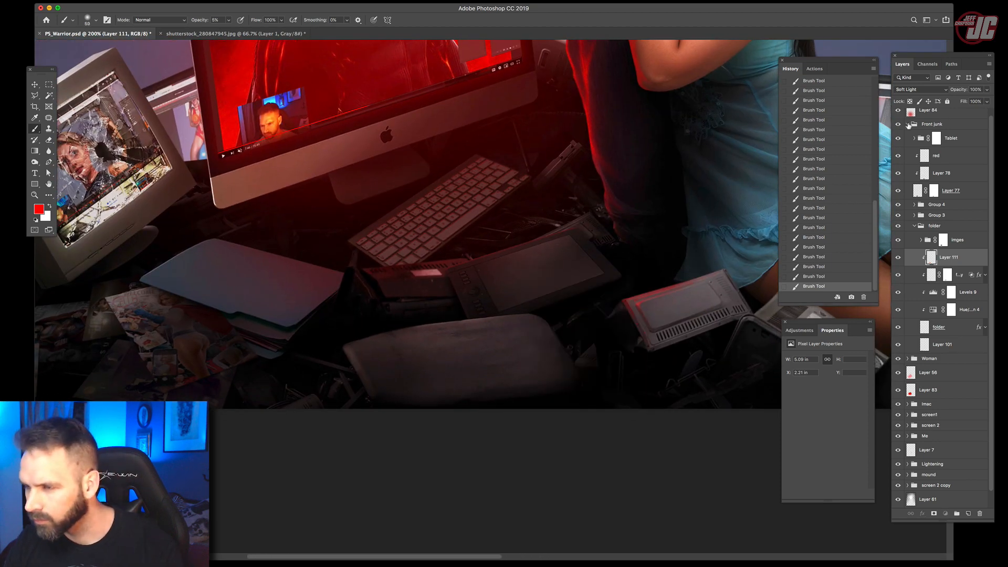
left_click(907, 125)
left_click(898, 132)
left_click(898, 131)
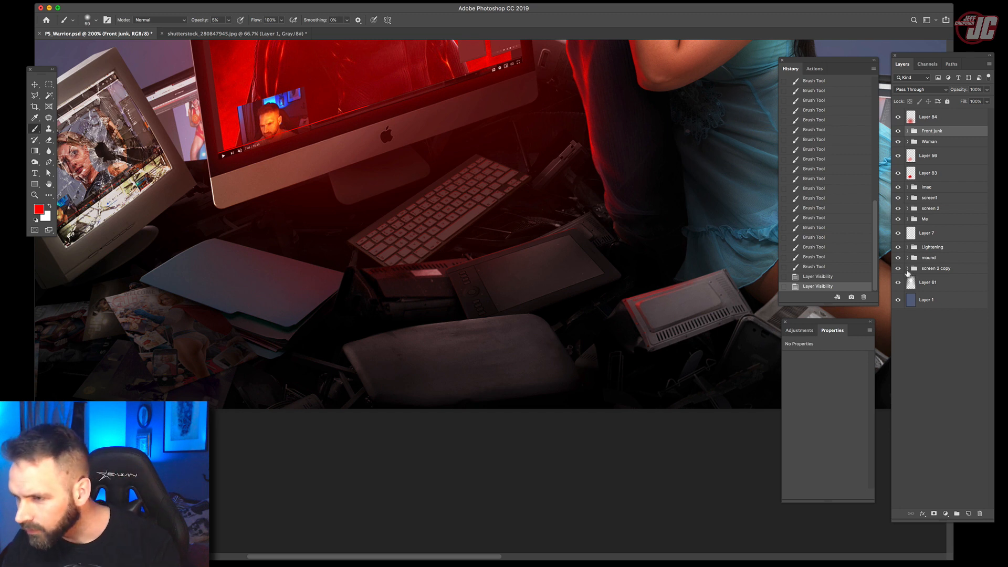
- Create a new layer above Layer 72 copy in the mound group and make it a clipping mask
left_click(907, 258)
left_click(962, 275)
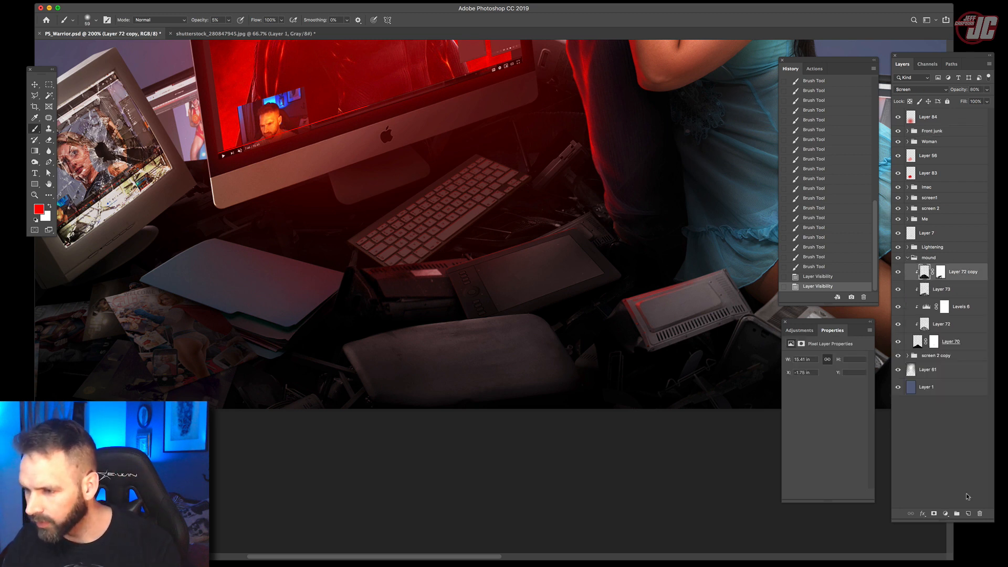
left_click(968, 513)
right_click(921, 274)
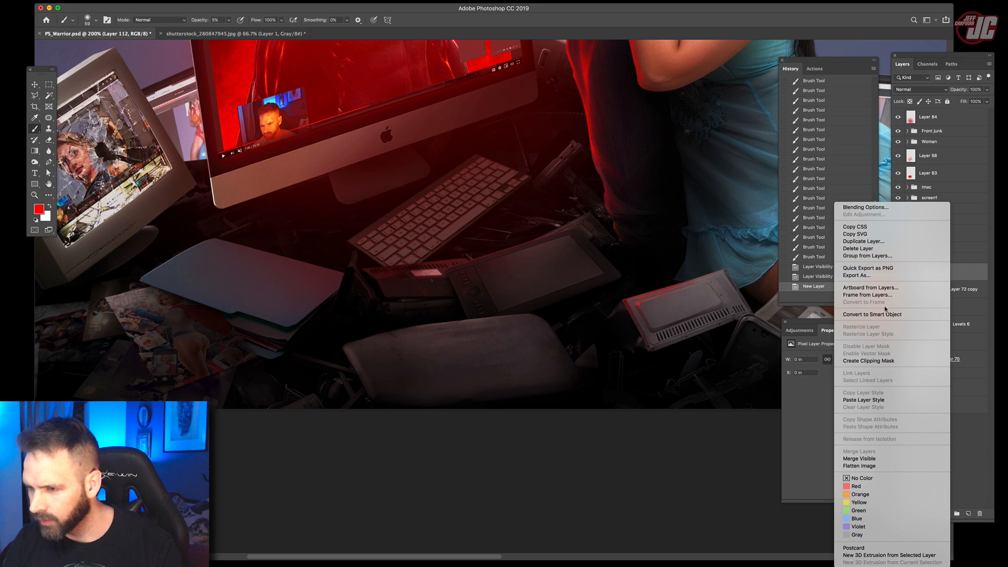
left_click(873, 361)
- Set the new mound layer's blend mode to Soft Light and rename it red
left_click(923, 89)
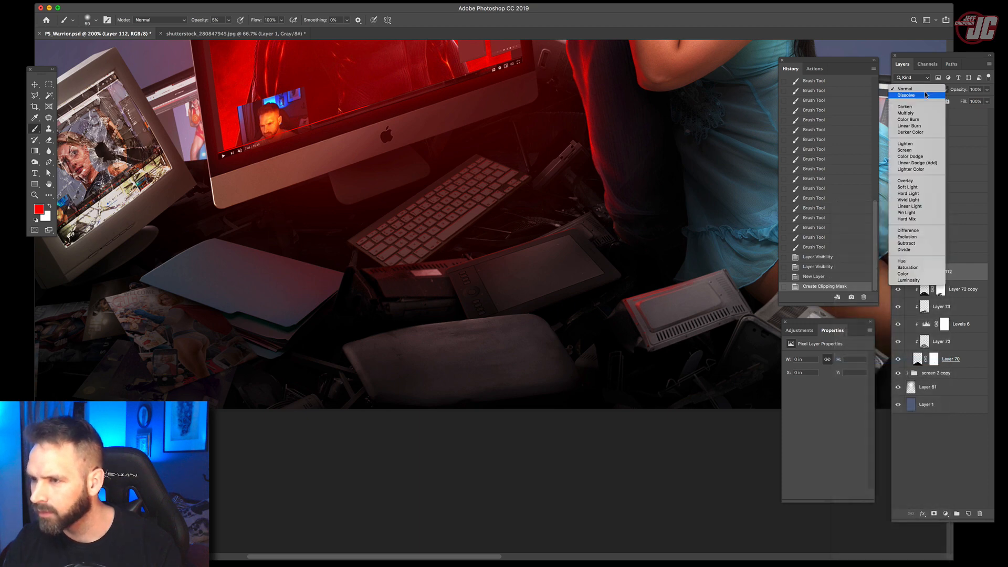
left_click(913, 187)
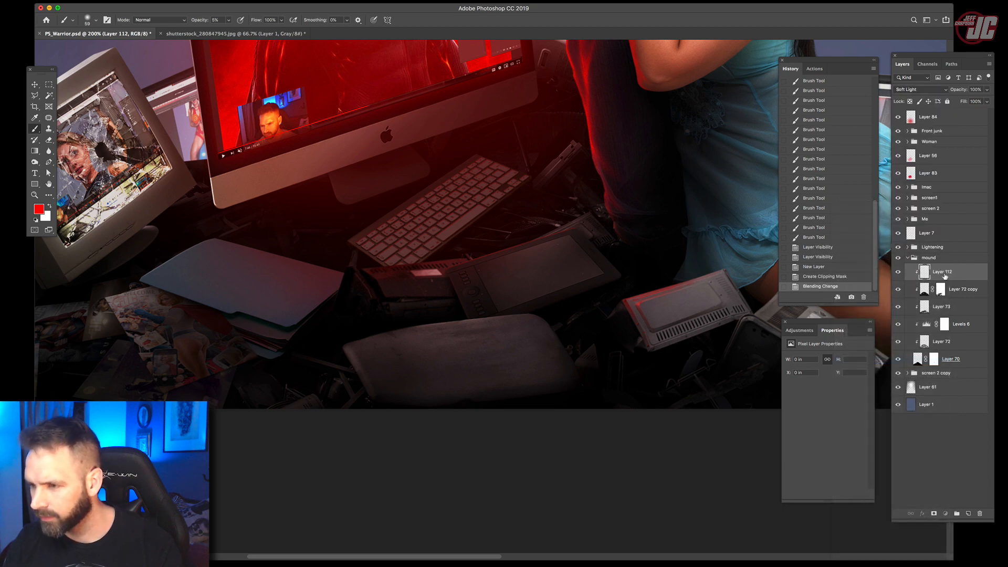
double_click(944, 272)
type("red")
key("Return")
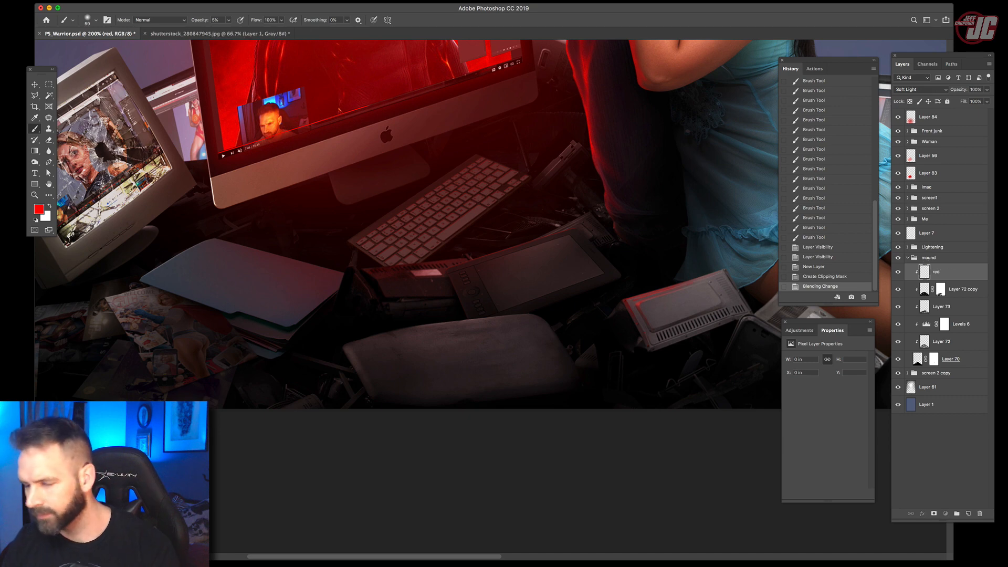
- Paint a red rim light along the upper edge of the rounded grey panel with an 11 px soft brush at 17% opacity
key("z")
key("super+equal")
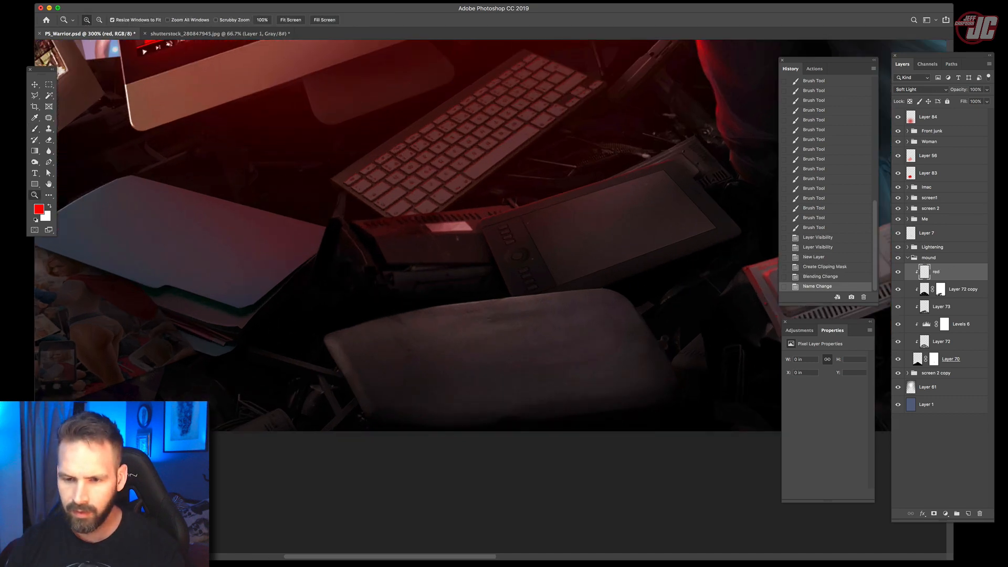
key("super+equal")
key("b")
right_click(495, 263)
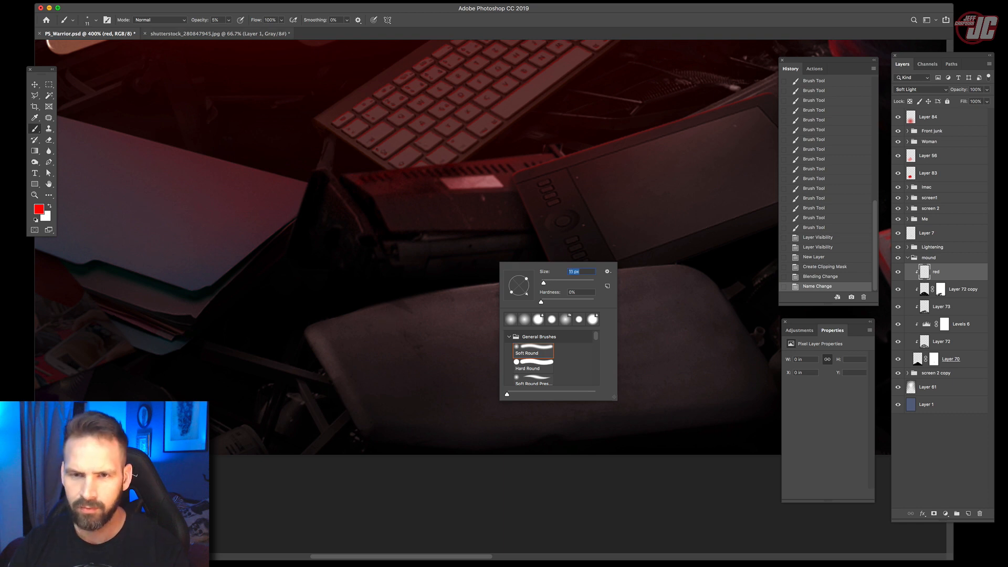
left_click(229, 20)
left_click_drag(383, 307, 619, 270)
left_click_drag(556, 275, 651, 267)
left_click_drag(577, 274, 672, 267)
left_click_drag(399, 302, 346, 315)
mouse_move(383, 305)
left_mouse_down()
mouse_move(315, 326)
mouse_move(325, 322)
left_mouse_up()
left_click_drag(630, 269, 680, 265)
- Paint a broader red glow across the upper surface of the rounded grey panel with a 148 px soft brush, raising the opacity to 21%
right_click(545, 249)
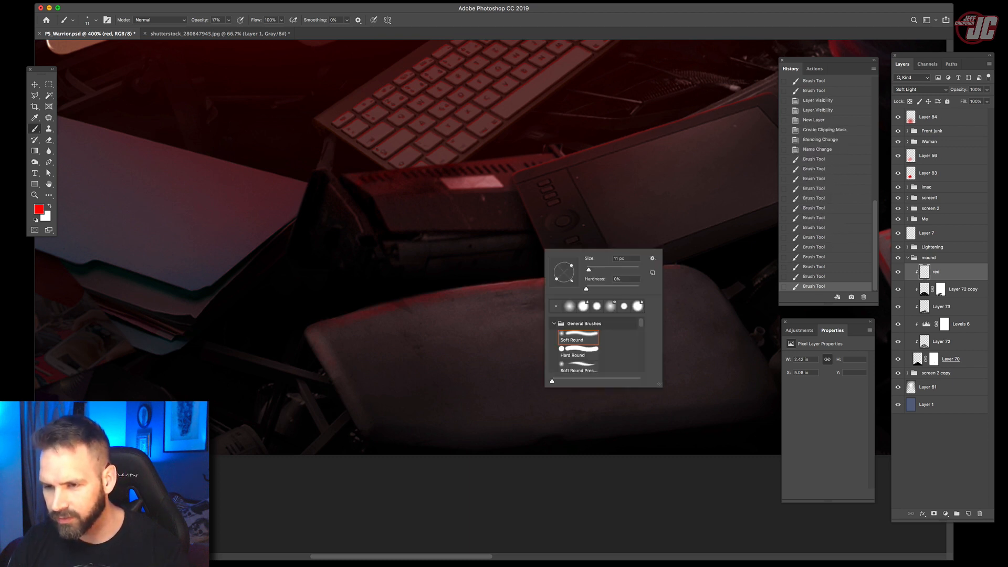
key("Return")
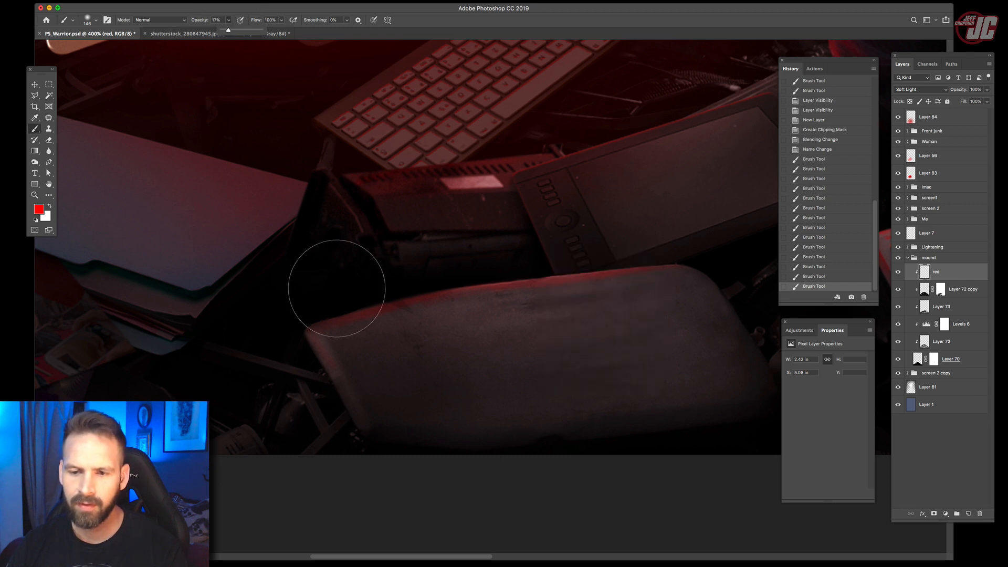
left_click_drag(592, 240, 398, 282)
mouse_move(656, 247)
left_mouse_down()
mouse_move(420, 299)
mouse_move(446, 294)
left_mouse_up()
left_click(228, 20)
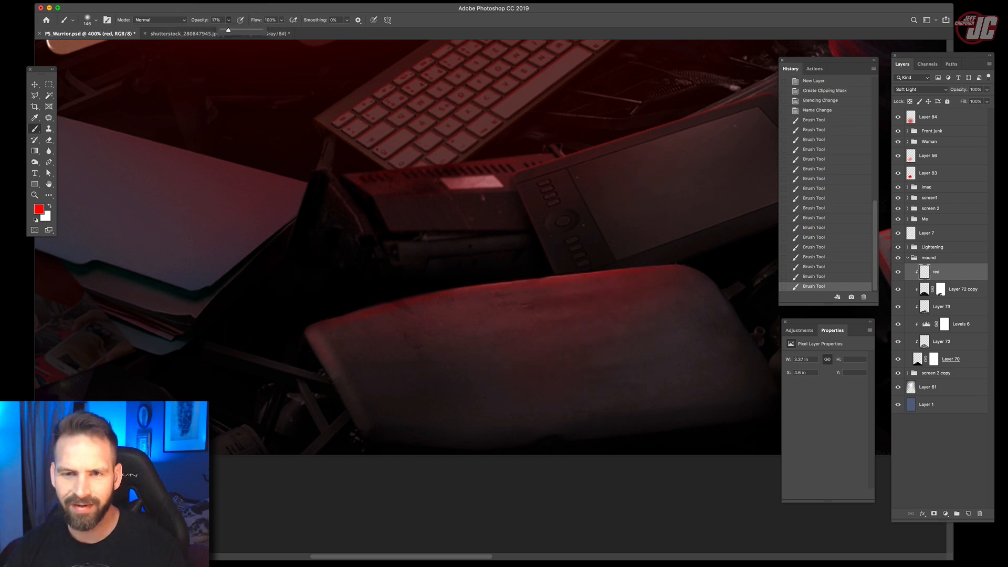
left_click_drag(228, 30, 229, 30)
left_click_drag(482, 259, 614, 255)
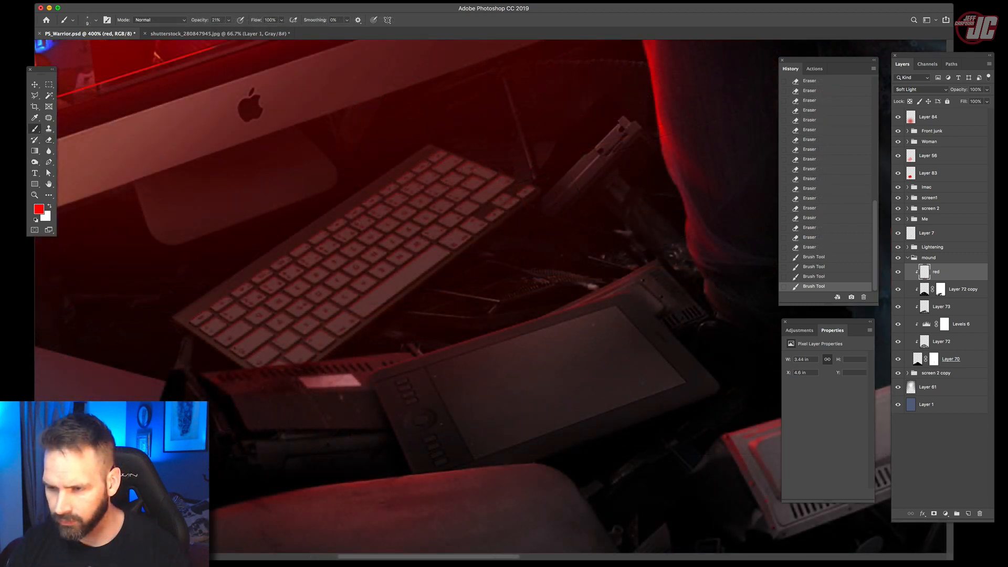
- Paint red onto the device edge behind the tablet with a 54 px brush and along the metal bar beside the keyboard with a 15 px brush
right_click(645, 281)
left_click_drag(688, 303, 700, 303)
left_click_drag(566, 335, 621, 324)
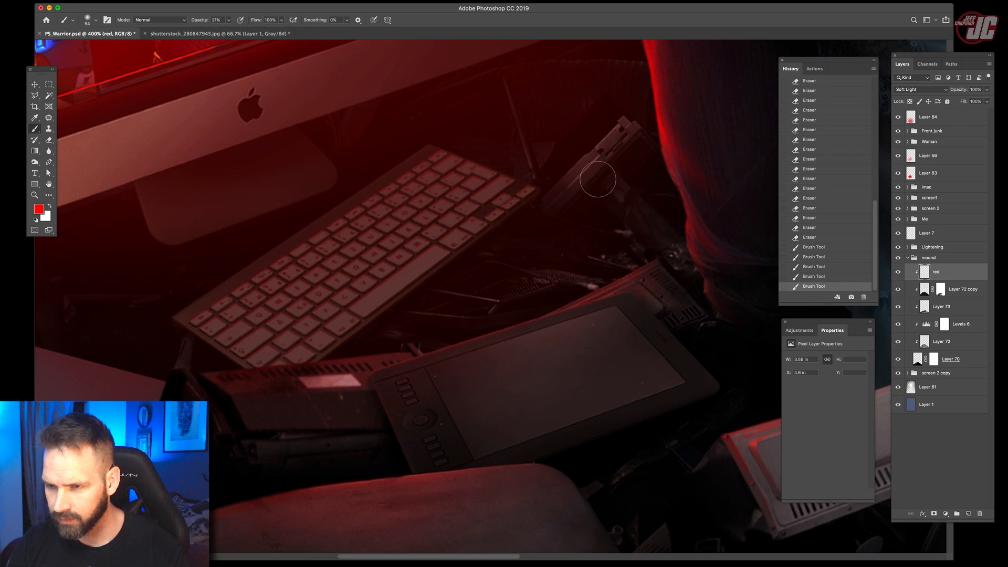
right_click(619, 205)
key("Return")
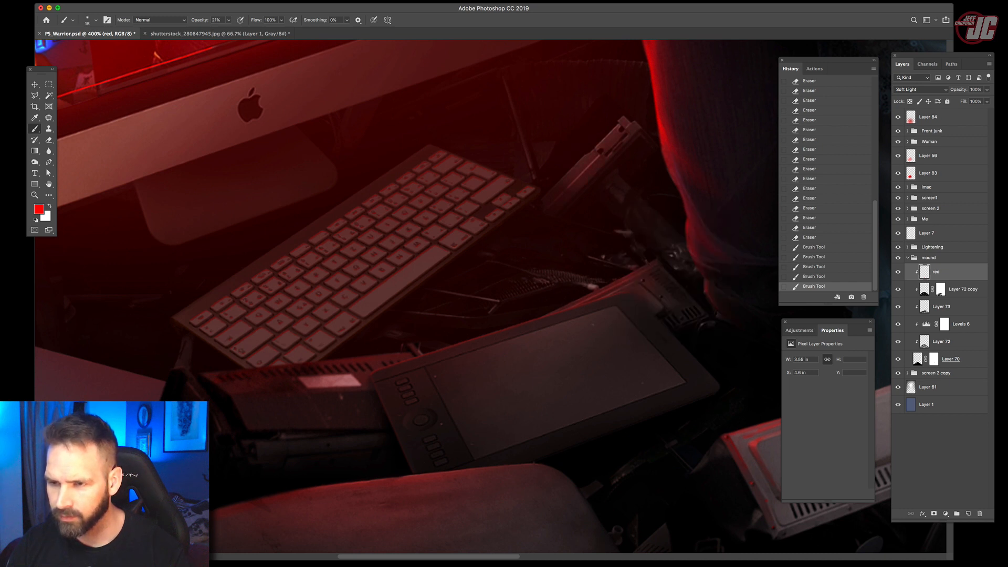
left_click_drag(572, 183, 599, 157)
left_click_drag(575, 179, 604, 152)
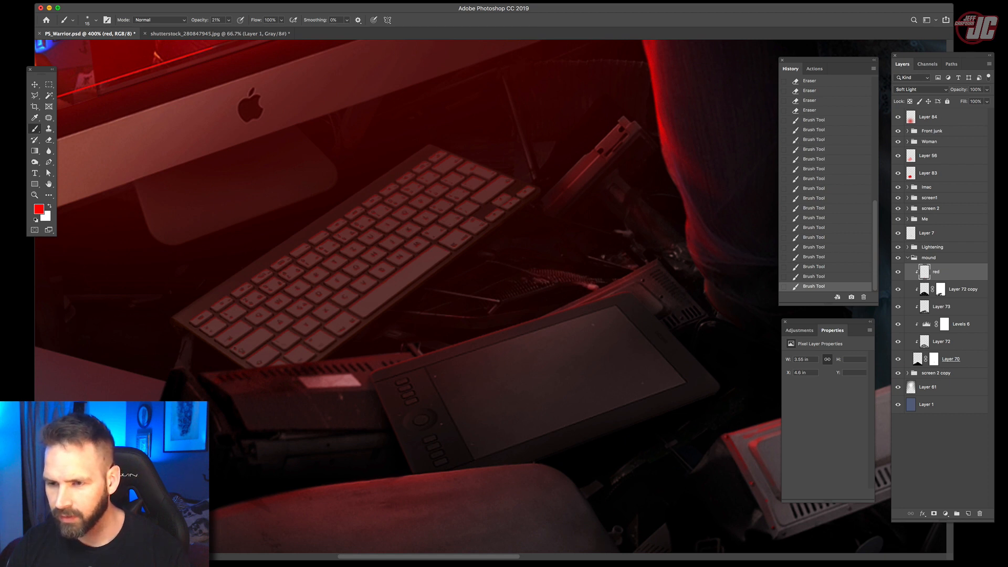
- Paint a wide red glow over the junk around the metal bar and the tablet's far corner with a 127 px brush at 21% opacity
right_click(630, 242)
left_click_drag(681, 265, 703, 264)
left_click_drag(632, 242, 621, 199)
left_click_drag(656, 262, 731, 342)
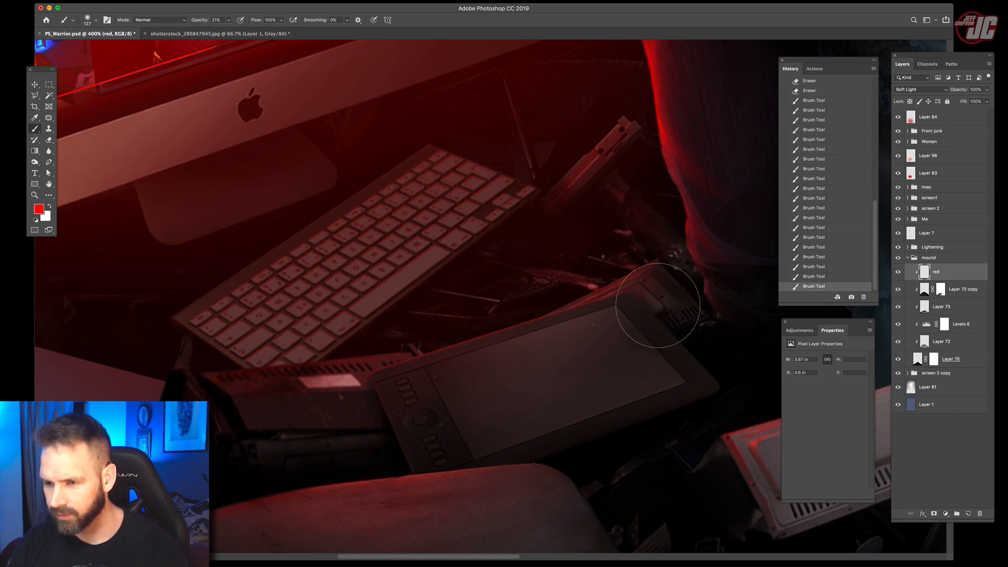
mouse_move(682, 443)
left_mouse_down()
mouse_move(648, 443)
mouse_move(513, 318)
left_mouse_up()
left_click_drag(599, 335, 646, 293)
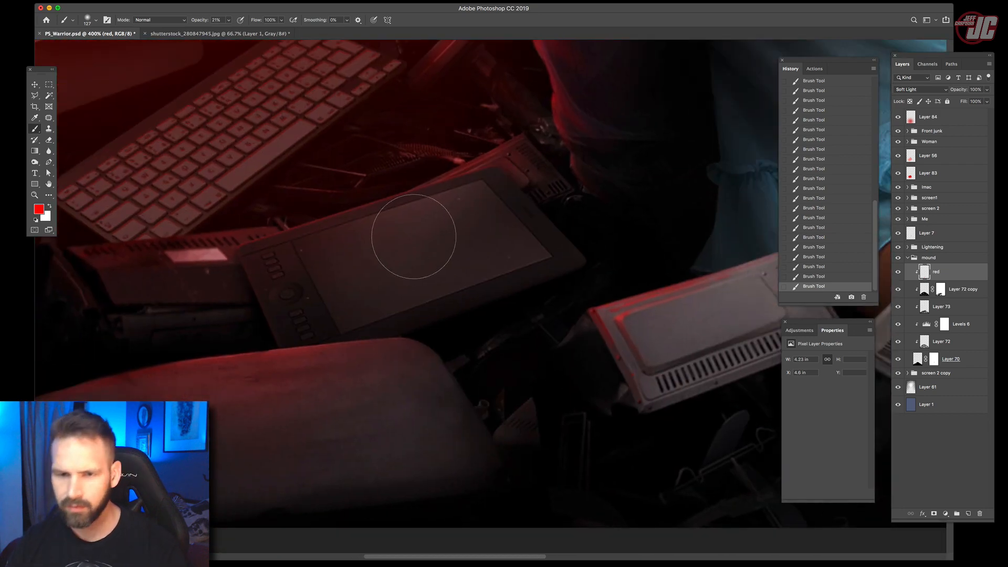
- Extend the red glow over the rounded panel's left end and the dark debris between it and the blue folder
left_click_drag(414, 237, 723, 237)
left_click_drag(412, 278, 570, 249)
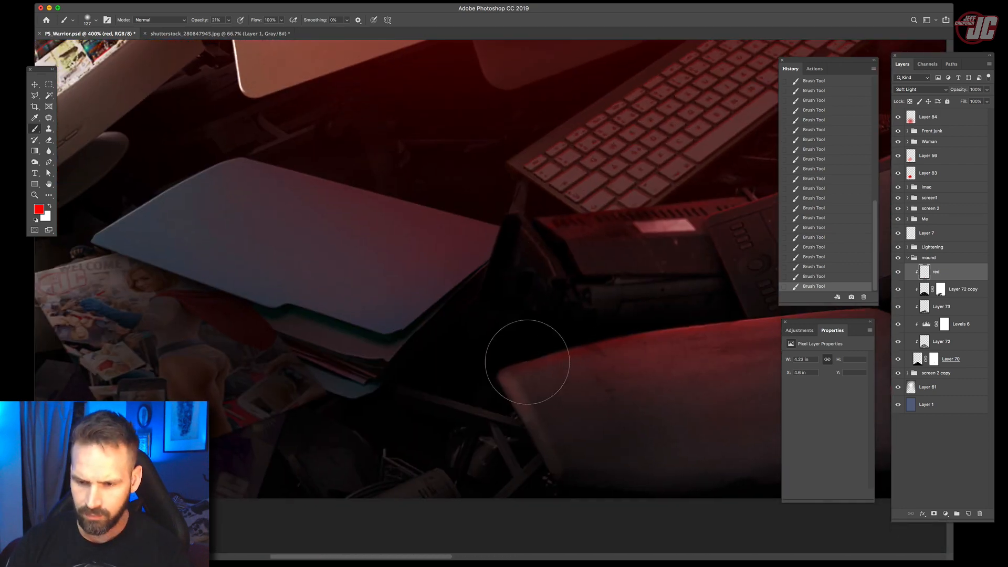
left_click_drag(527, 361, 505, 396)
mouse_move(551, 309)
left_mouse_down()
mouse_move(517, 423)
mouse_move(500, 450)
mouse_move(461, 465)
left_mouse_up()
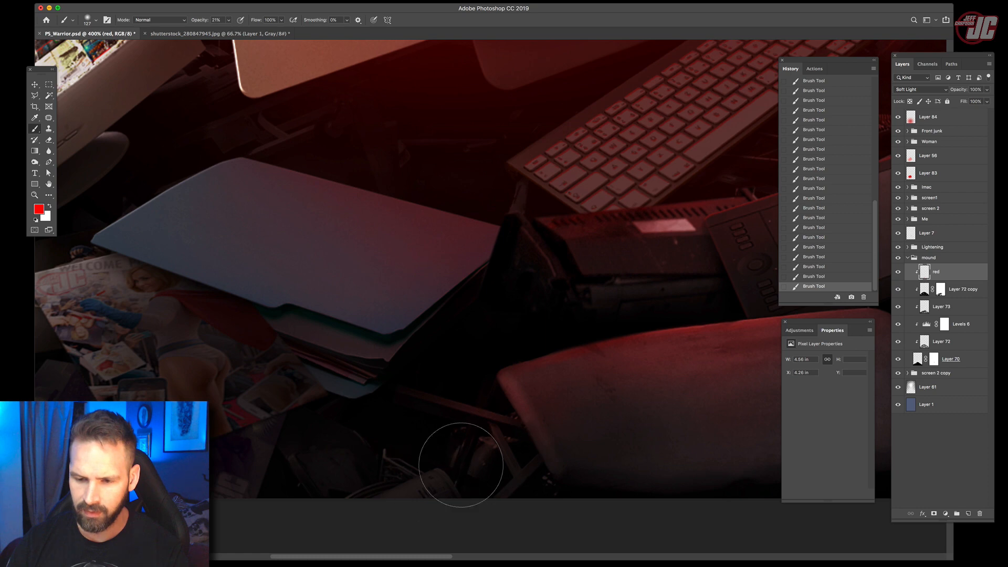
left_click_drag(550, 268, 543, 411)
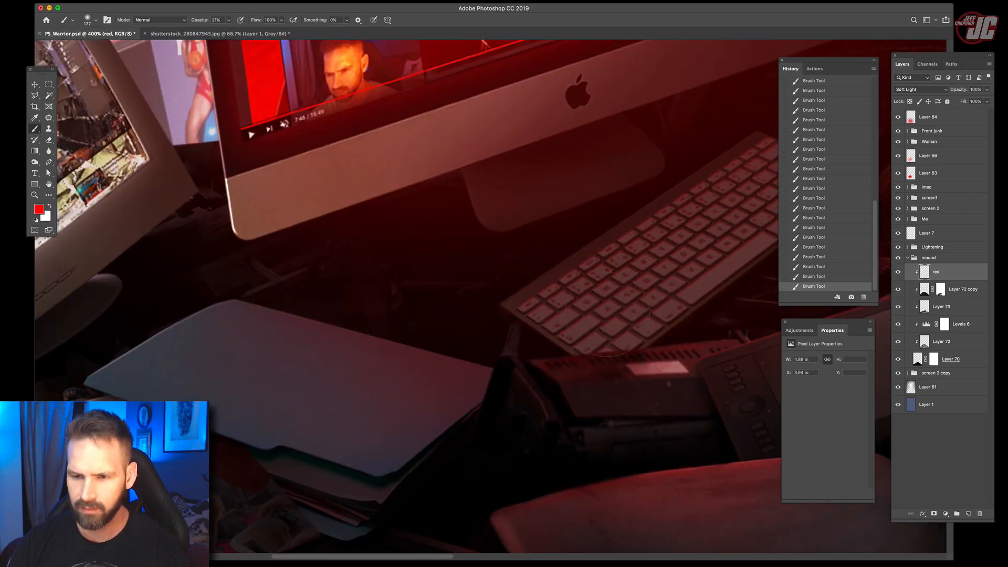
left_click_drag(558, 258, 353, 337)
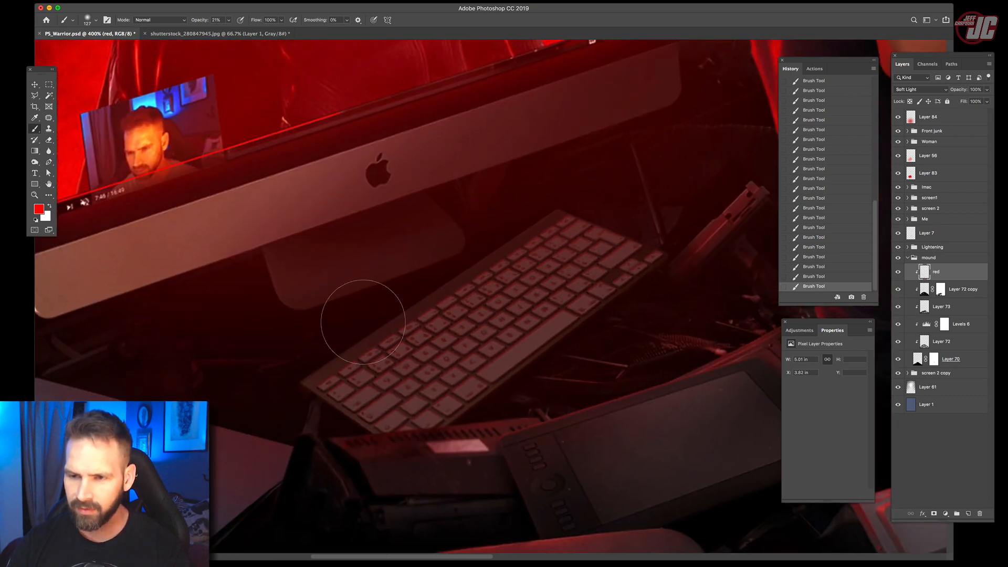
left_click_drag(569, 340, 515, 224)
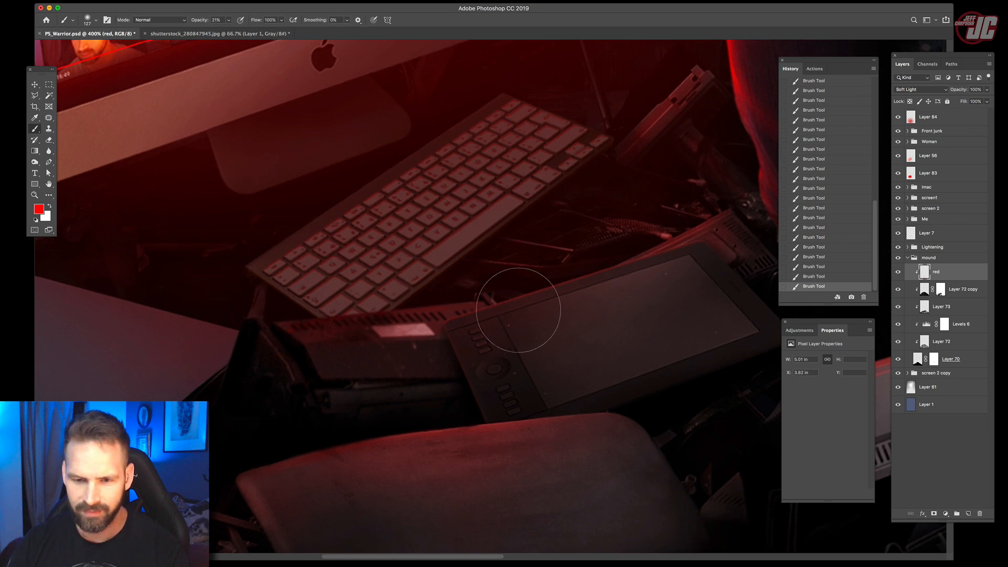
- Rename the clipped Layer 111 in the folder group to red and toggle its visibility to compare the effect
scroll(518, 310, "right", 5)
scroll(491, 296, "up", 5)
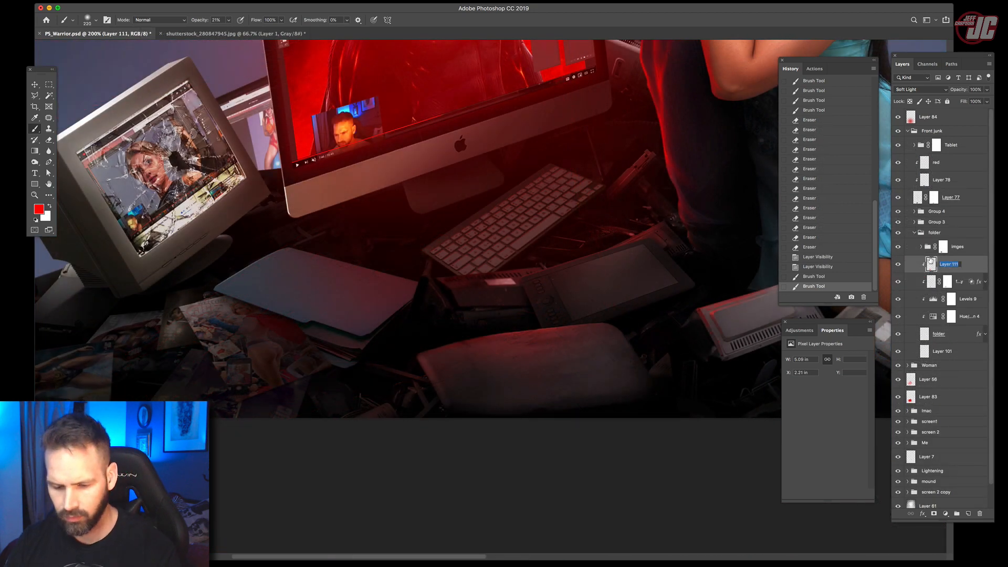
type("red")
key("Return")
left_click(898, 264)
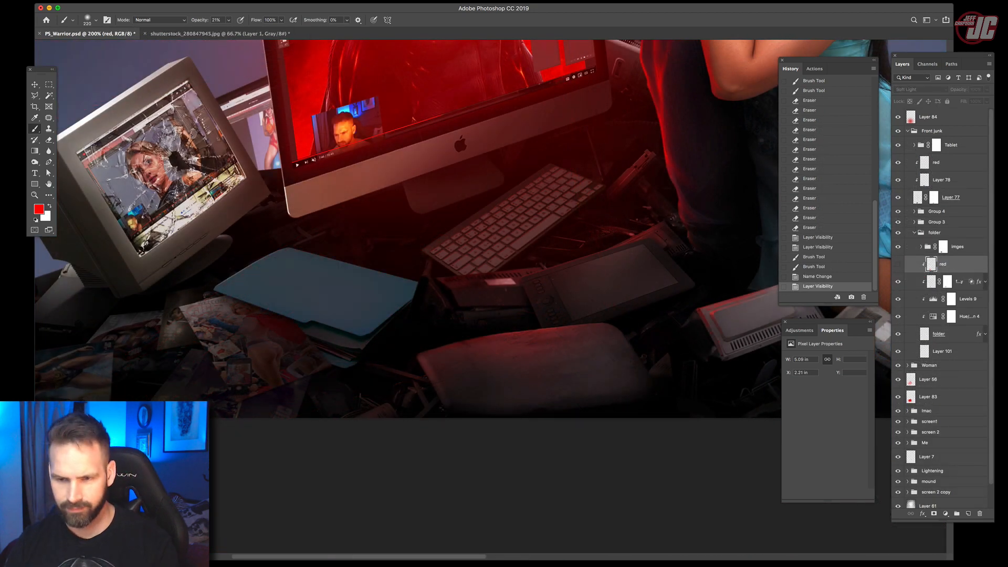
left_click(898, 264)
- Dab more red light onto the blue folder's right corner with a 220 px brush at 21% opacity
left_click(427, 288)
left_click(429, 287)
left_click(430, 285)
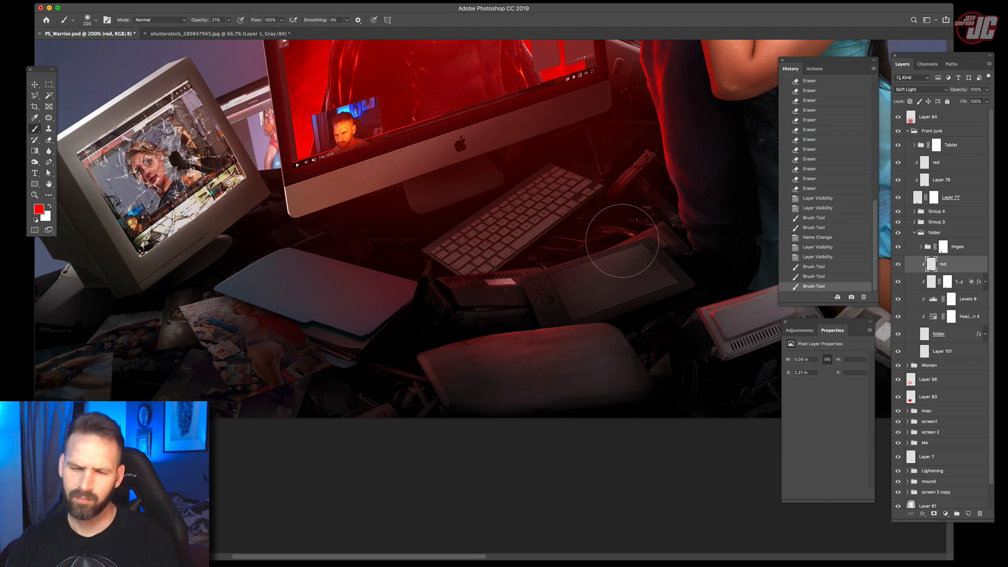
- Lower the eraser opacity to 27% and soften the red light on the white device using Group 3's red layer
mouse_move(608, 274)
left_mouse_down()
mouse_move(420, 270)
mouse_move(446, 267)
left_mouse_up()
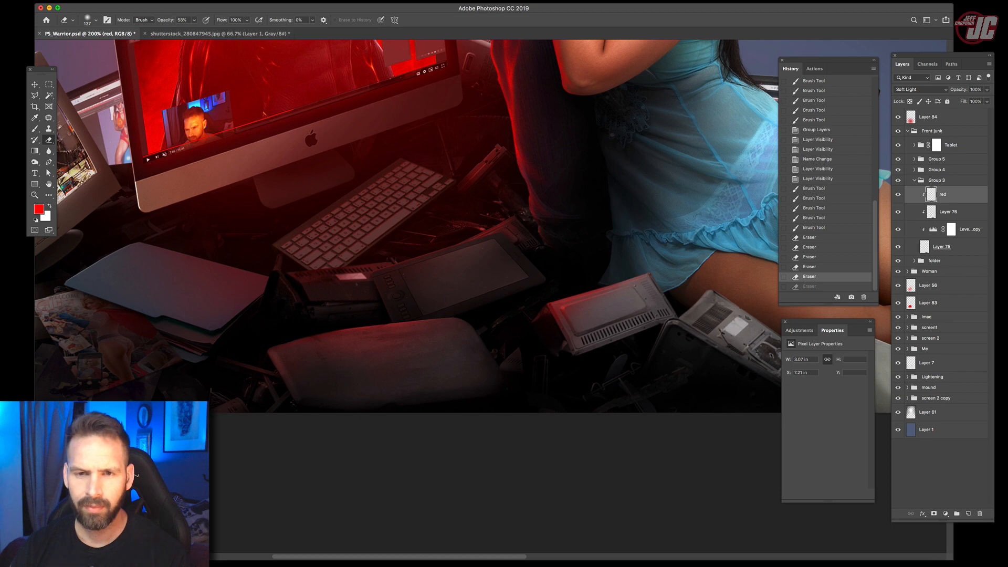
left_click(194, 20)
mouse_move(622, 325)
left_mouse_down()
mouse_move(605, 389)
mouse_move(656, 509)
left_mouse_up()
left_click_drag(541, 250, 543, 248)
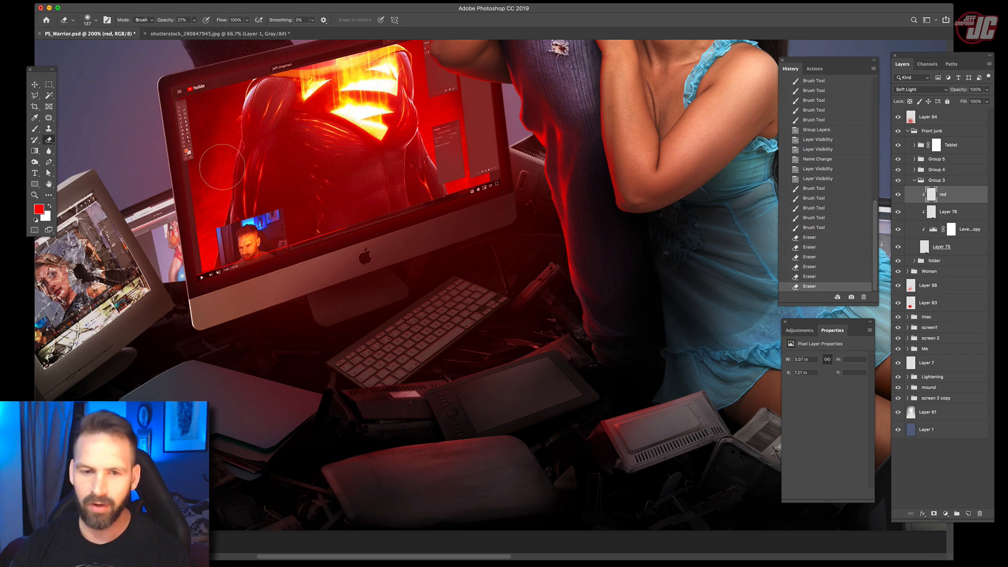
- Collapse Group 3 and the Front junk group, and expand the Imac group with the Brush tool active
left_click(35, 129)
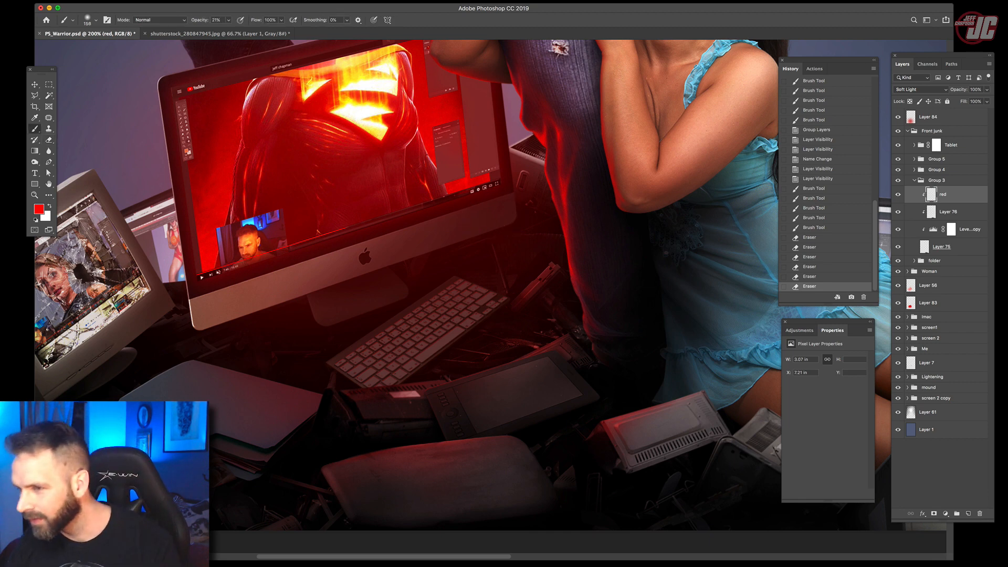
left_click(914, 180)
left_click(908, 131)
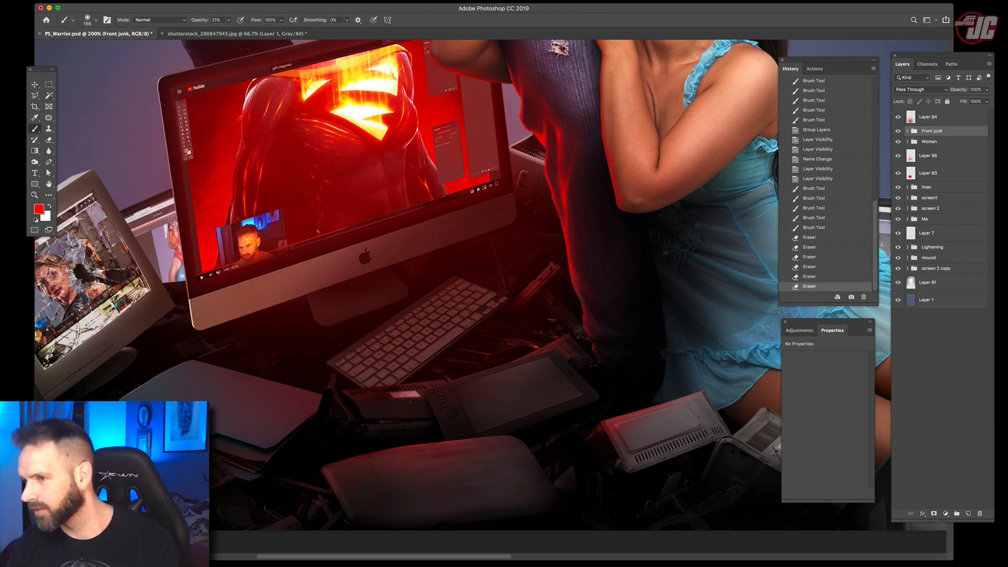
left_click(907, 187)
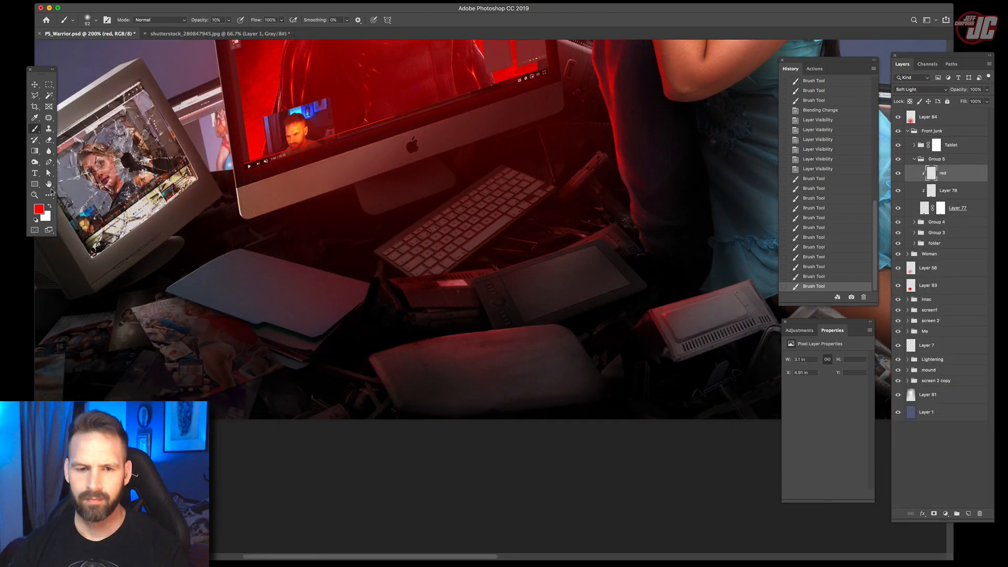
- Examine the red lighting across the whole composite at 66.7% zoom
left_click(34, 194)
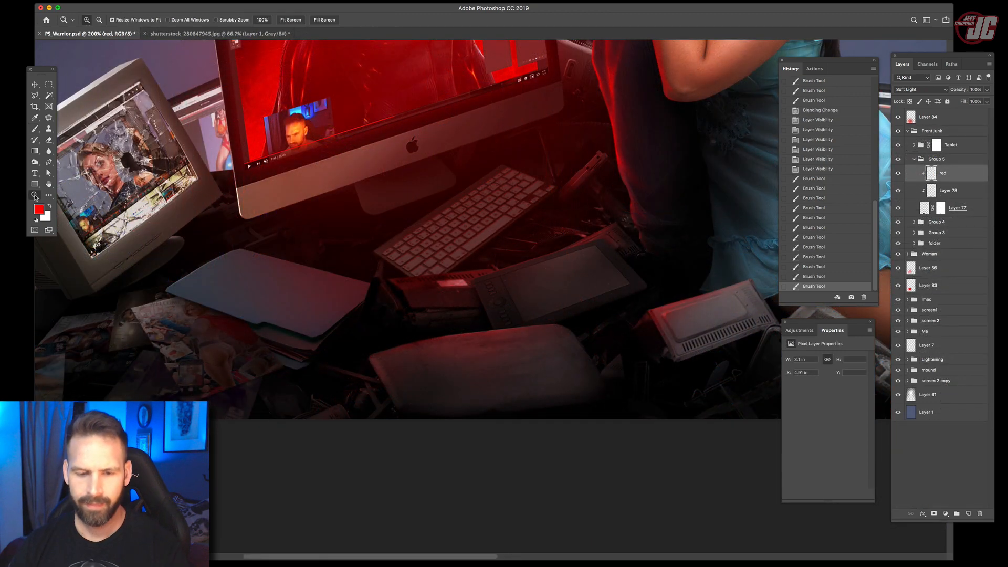
left_click(457, 240, "alt")
left_click(457, 239, "alt")
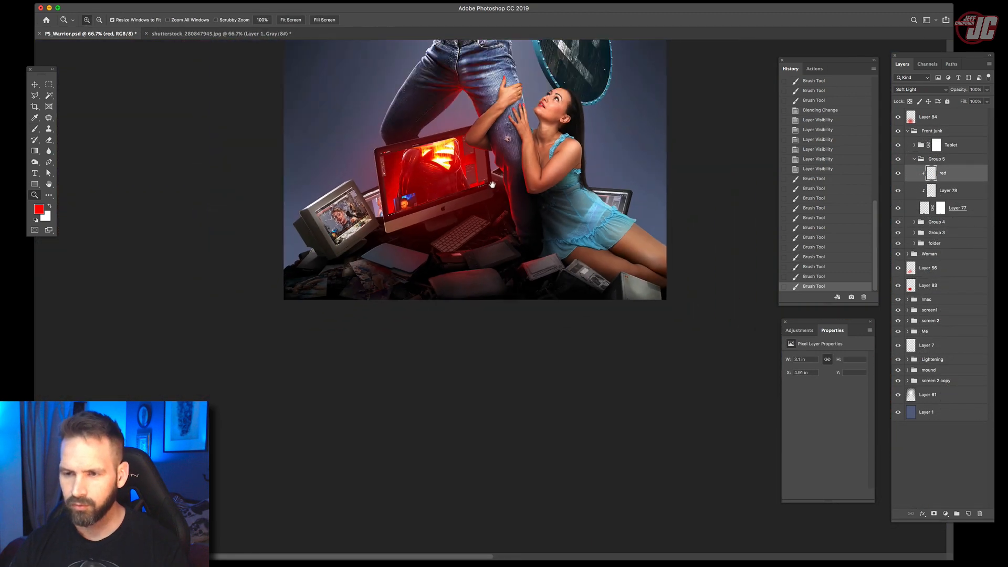
left_click_drag(476, 178, 432, 340)
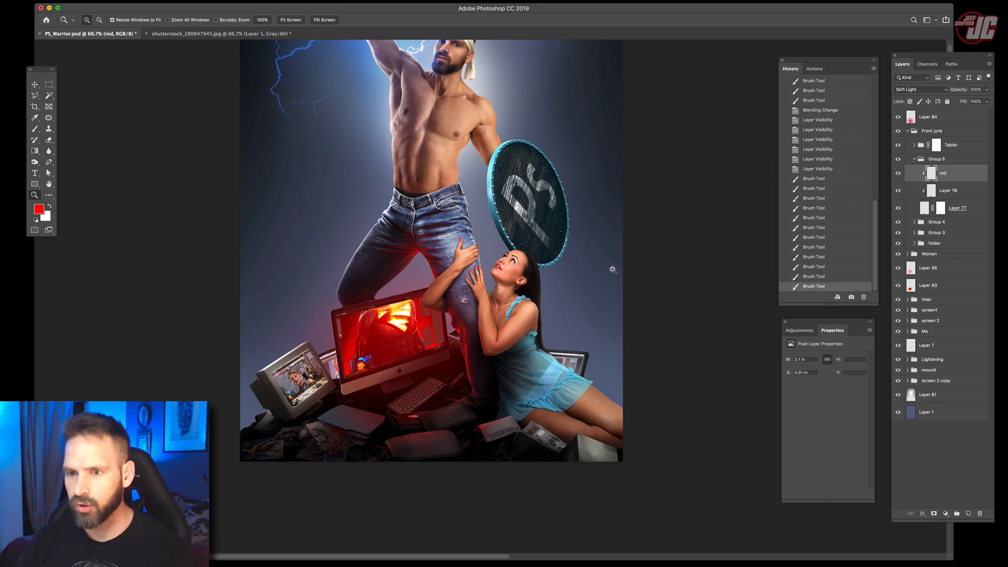
scroll(528, 318, "up", 5)
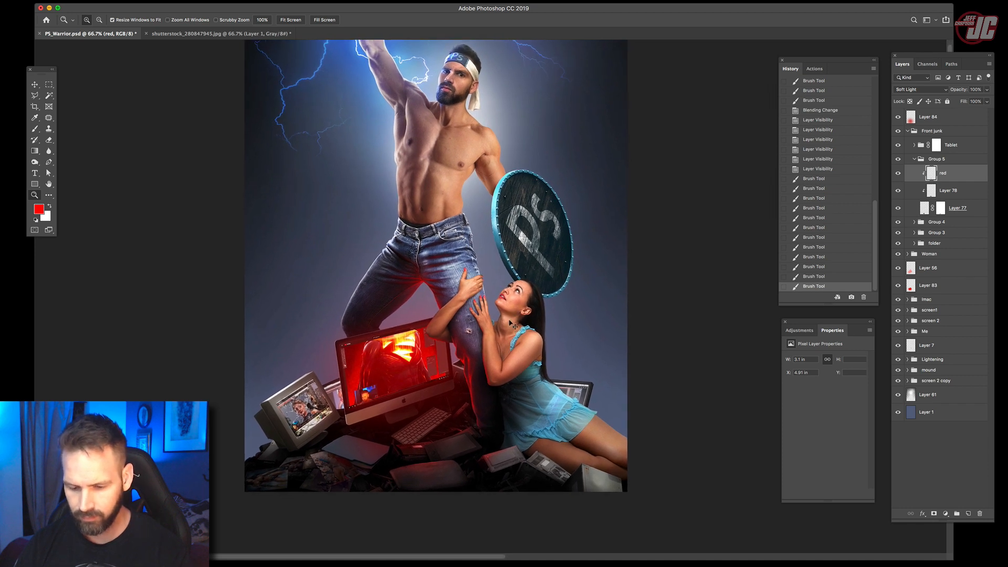
left_click(565, 191)
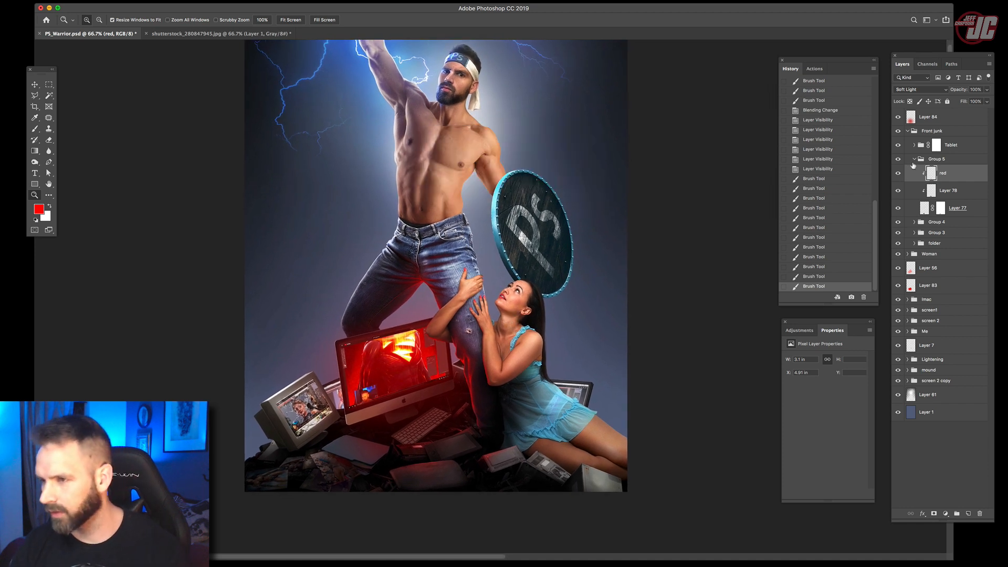
- Hide the Front junk, Woman, Lightning, mound and screen 2 copy groups and save the document
left_click(908, 131)
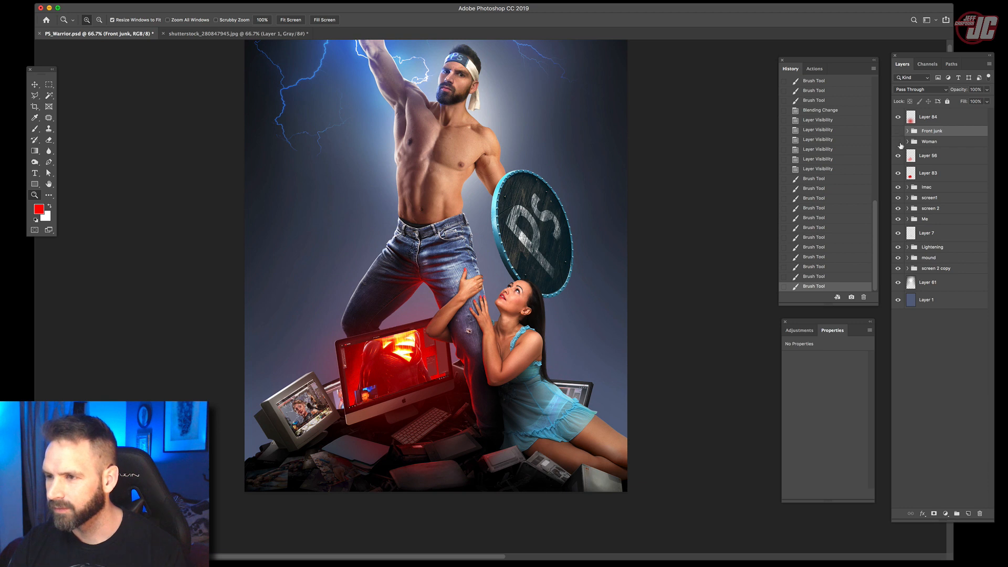
left_click(898, 141)
left_click_drag(898, 247, 898, 268)
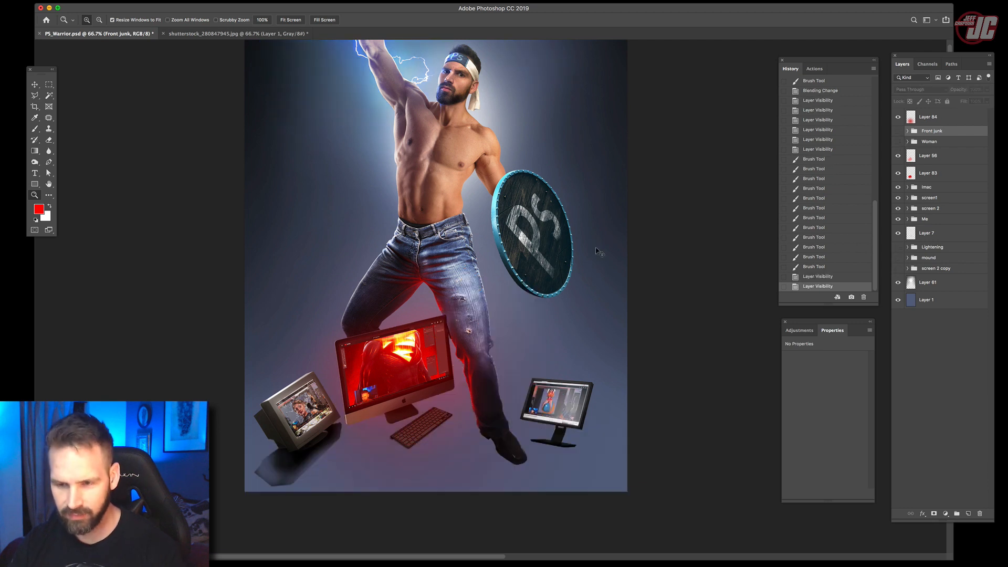
key("ctrl+s")
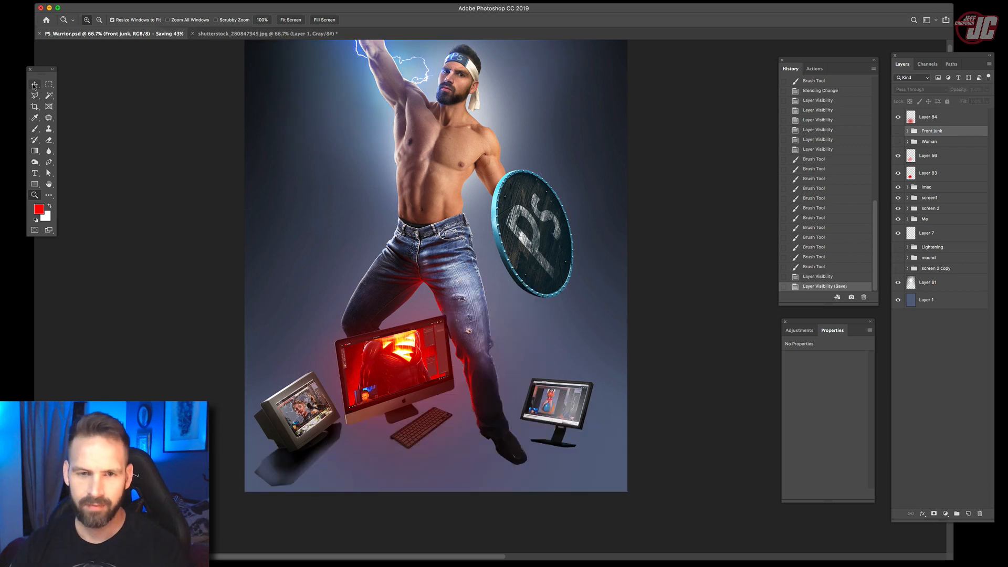
- Show the Front junk, Woman, Lightning, mound and screen 2 copy groups again and review the full composite
left_click(35, 85)
left_click(897, 133)
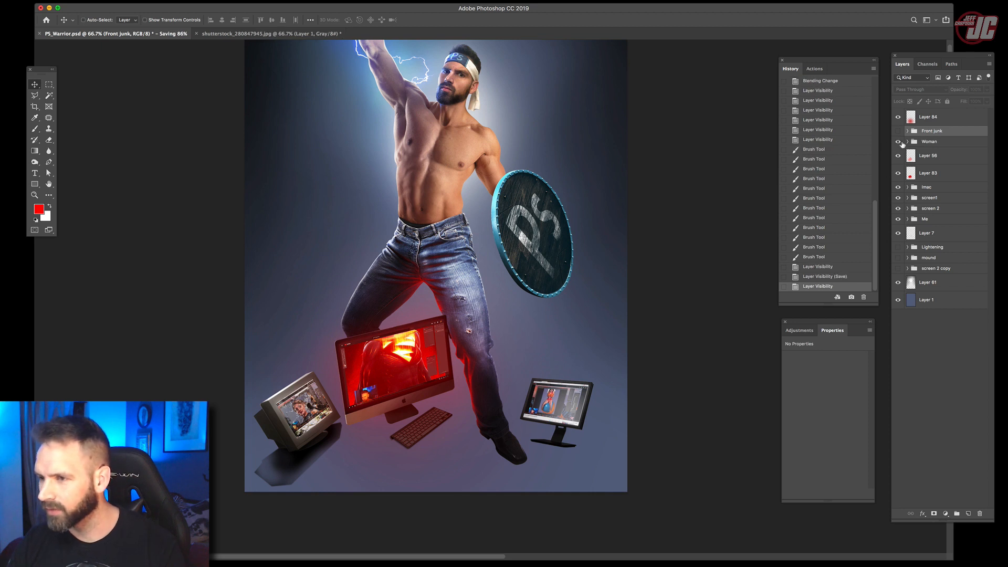
left_click(898, 142)
left_click(897, 248)
left_click(897, 258)
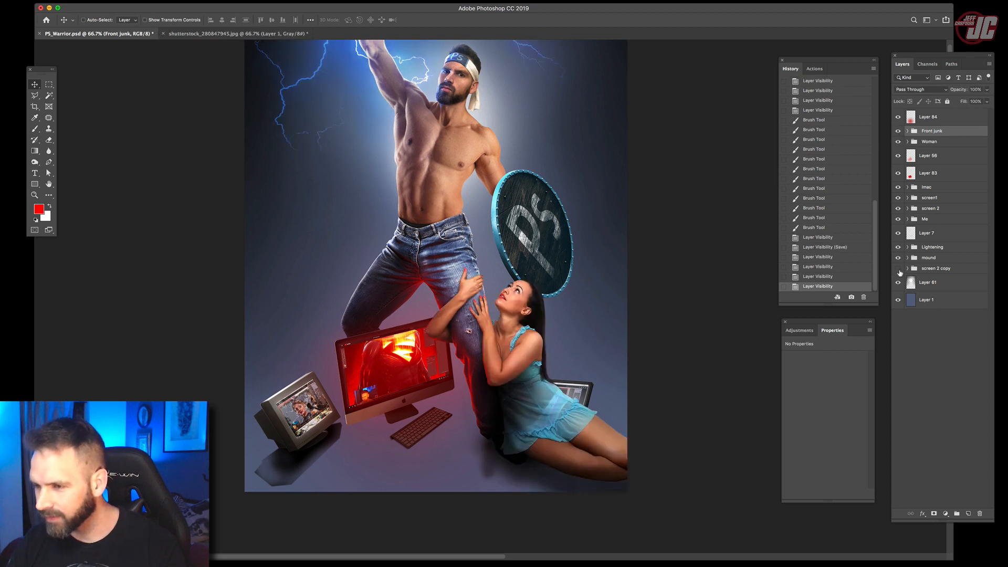
left_click(898, 268)
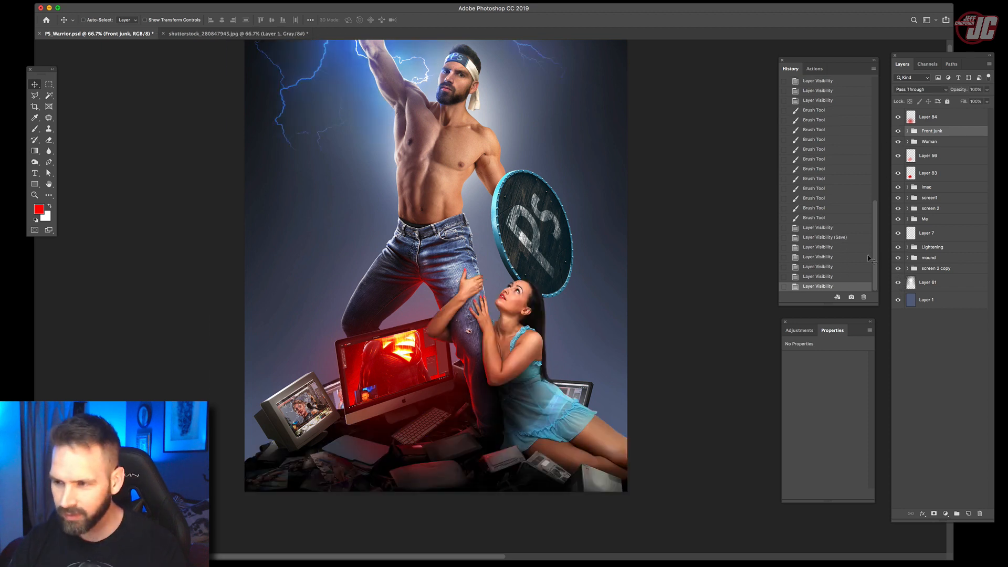
left_click_drag(466, 181, 525, 209)
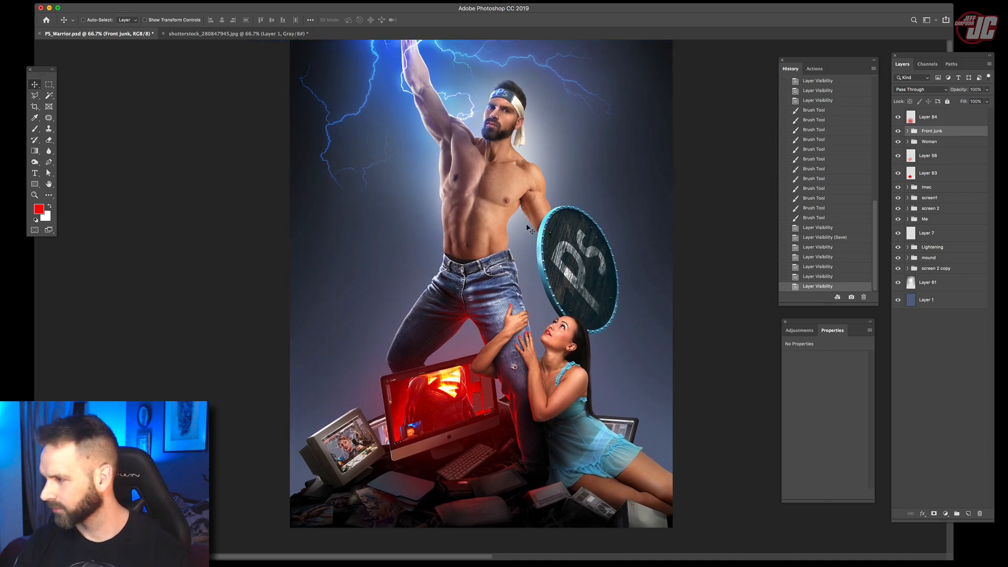
double_click(35, 195)
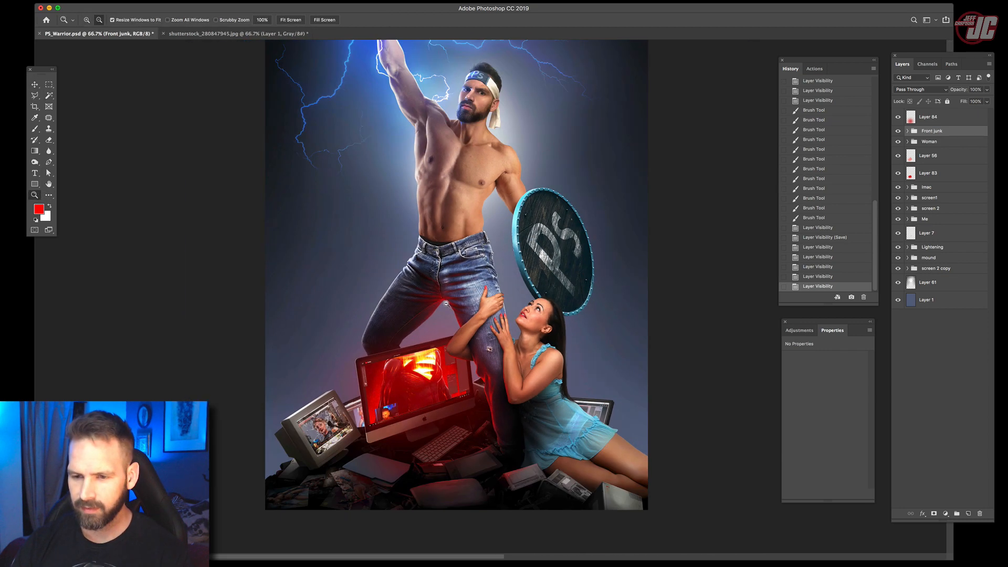
- Review the full composite at 50% zoom and open the old-computers stock photo shutterstock_1492397696.jpg
left_click(445, 303, "alt")
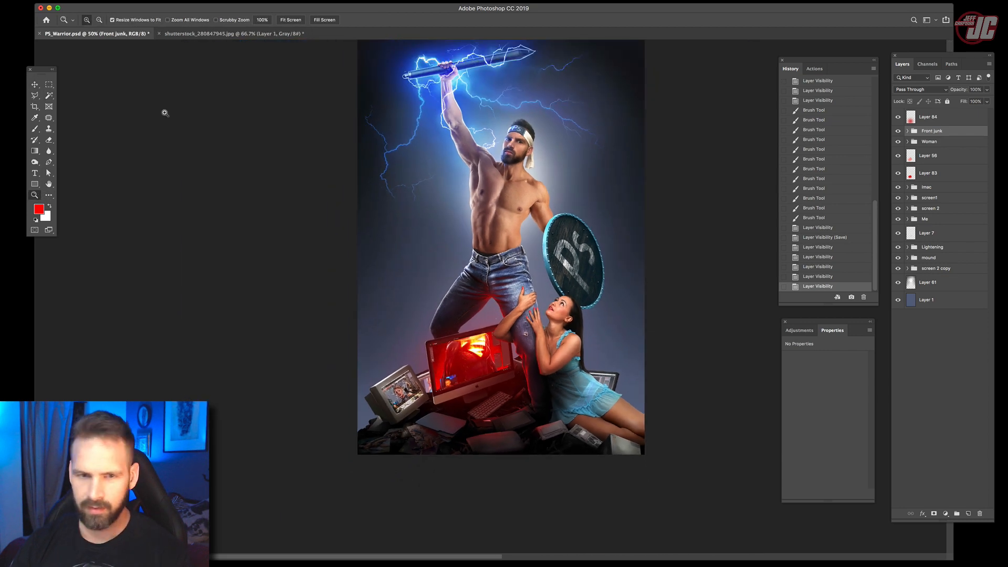
left_click(34, 84)
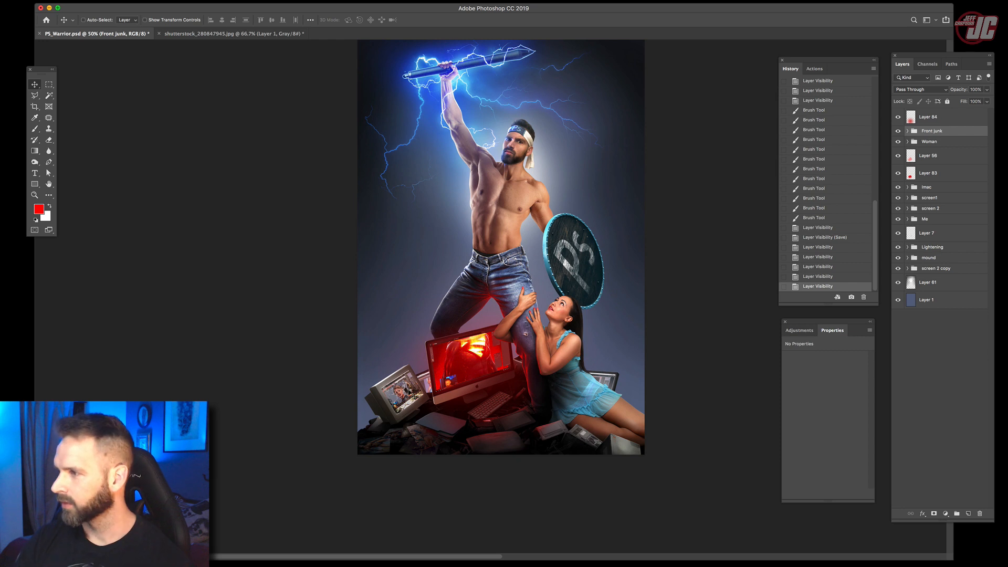
key("Tab")
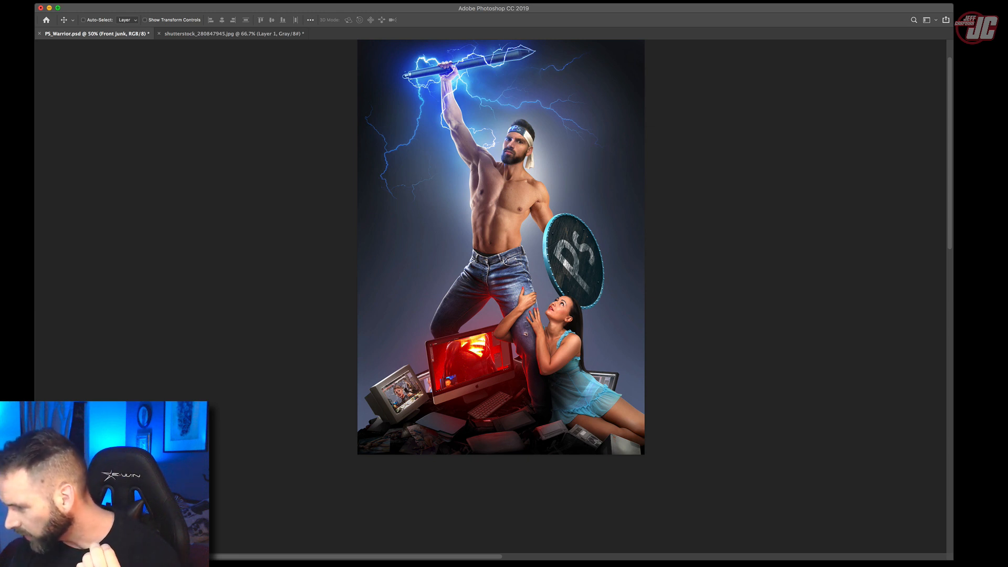
key("Tab")
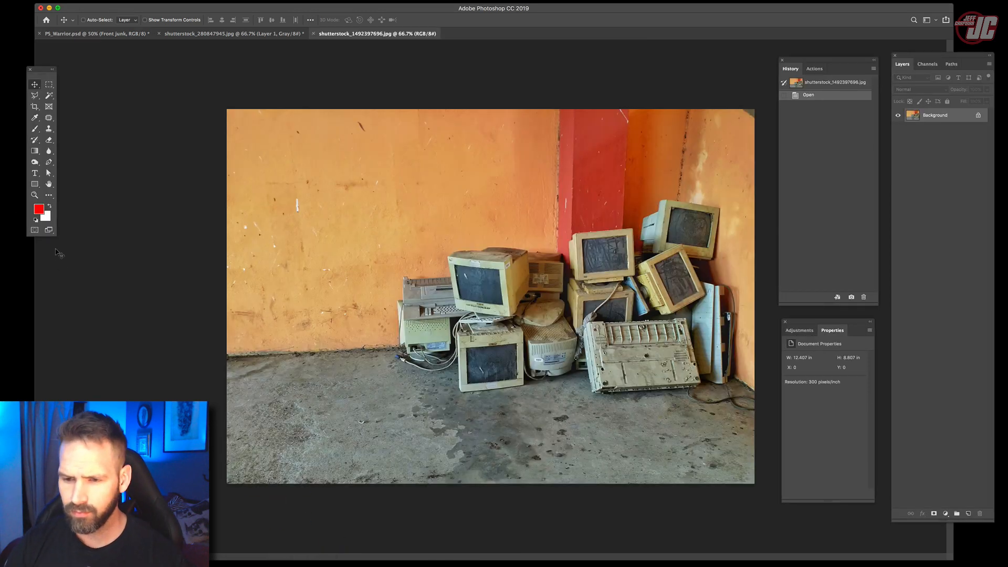
- Start a Pen tool path along the upper edge of the old typewriter in the computer pile, working at 600% zoom
left_click(34, 195)
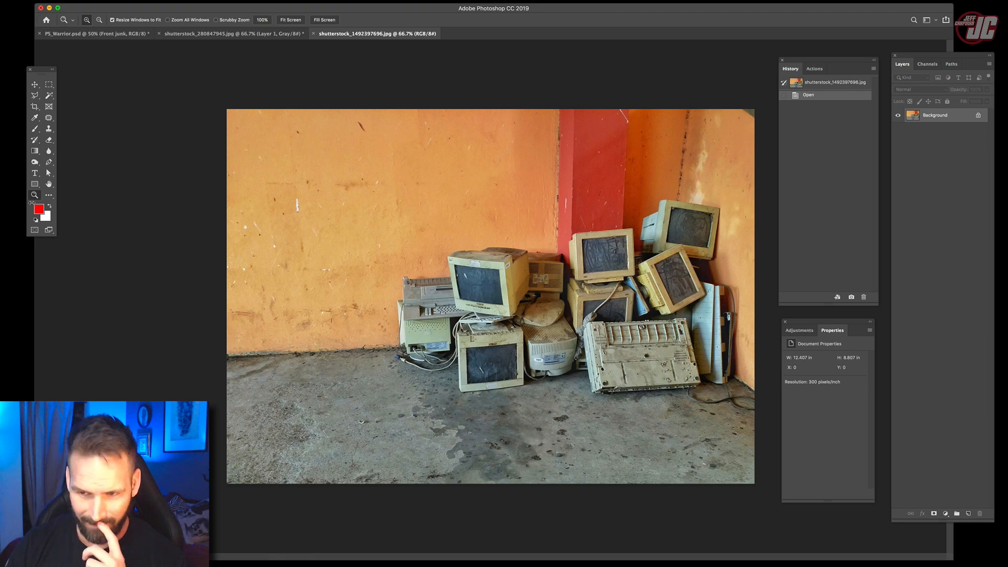
left_click(557, 318)
left_click(464, 259)
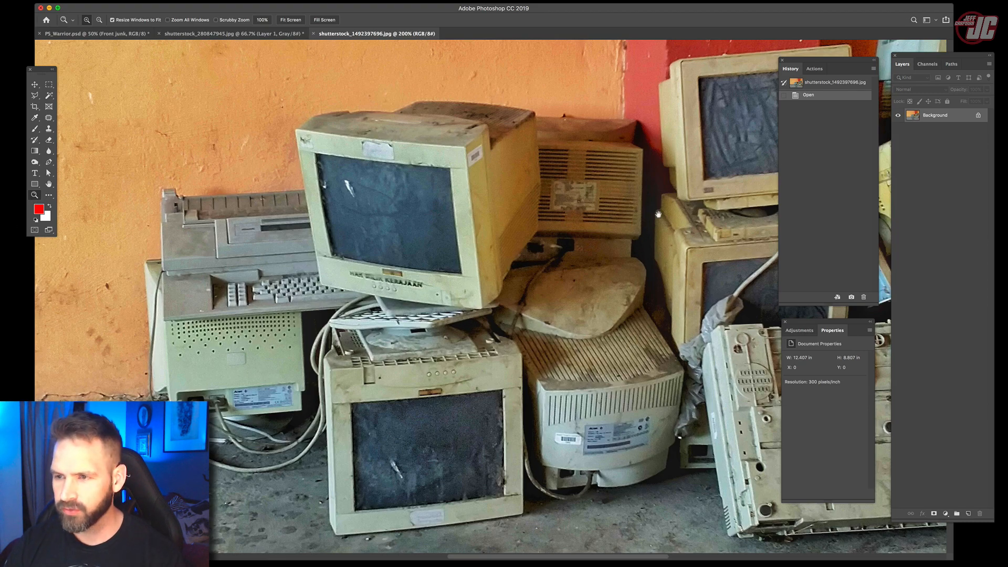
left_click_drag(658, 214, 369, 374)
left_click_drag(148, 343, 627, 240)
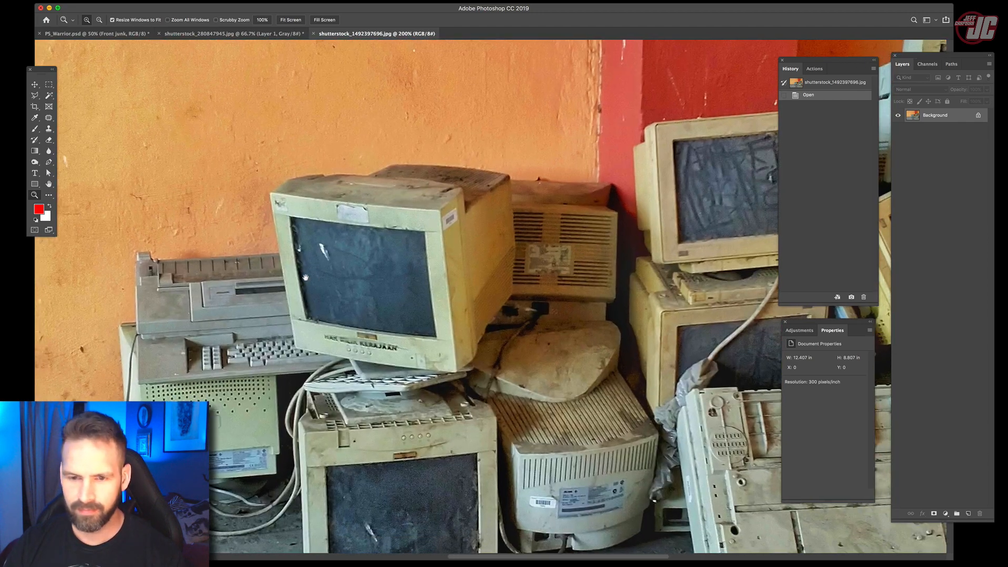
left_click(270, 265)
left_click(270, 265)
left_click(271, 265)
left_click_drag(225, 269, 556, 249)
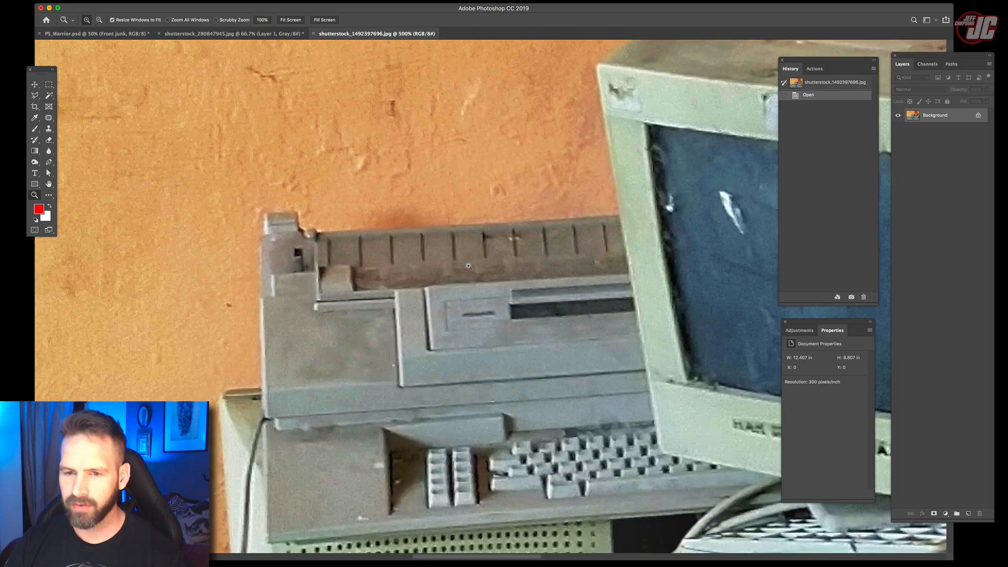
left_click(469, 266)
left_click(49, 162)
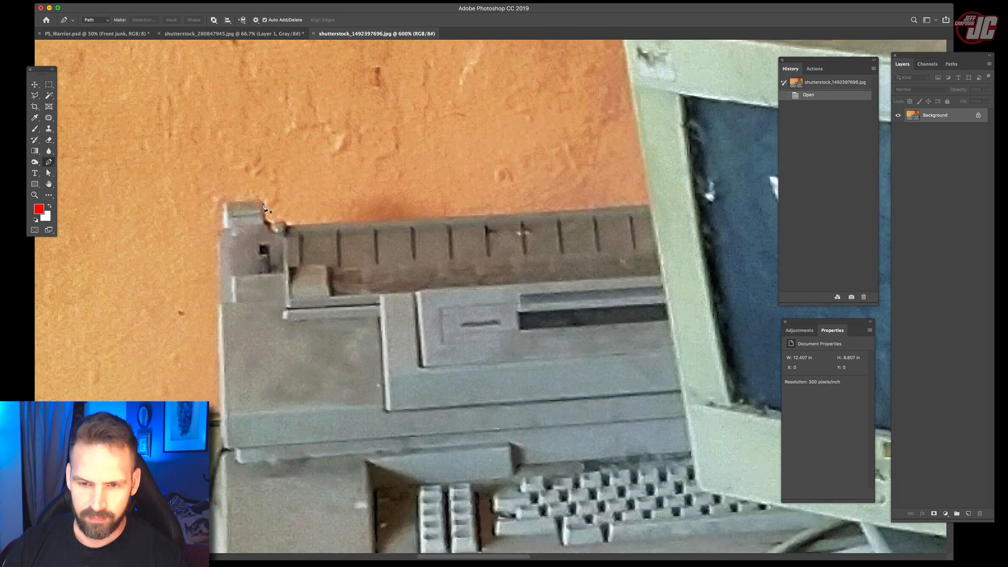
left_click(263, 202)
left_click(266, 220)
left_click(273, 225)
left_click(284, 223)
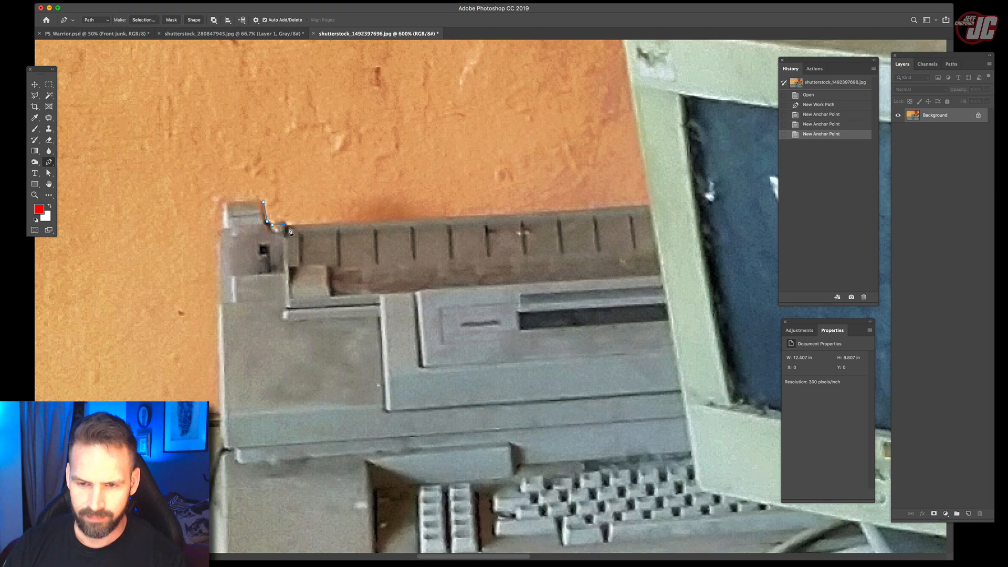
left_click(287, 227)
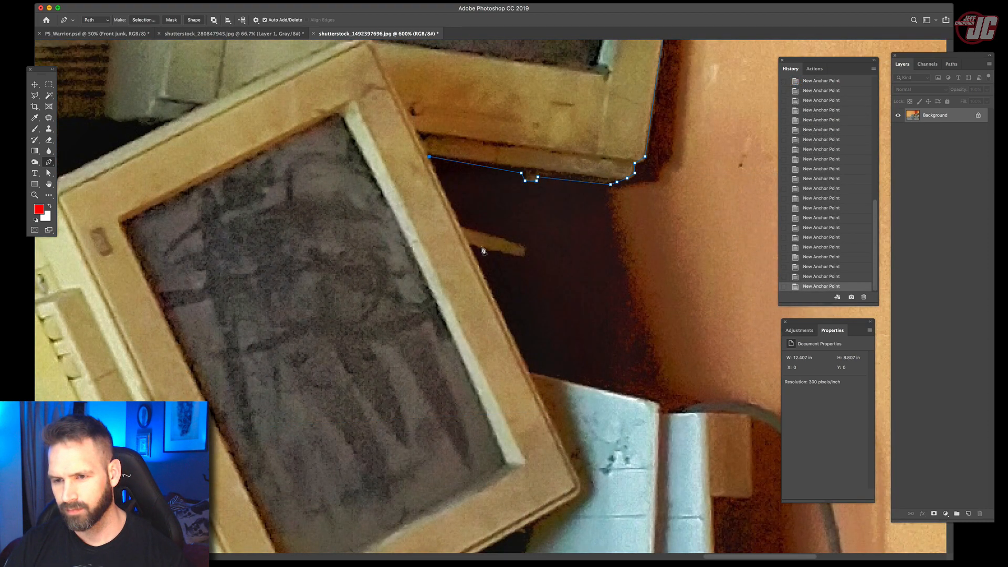
- Trace the path around the rest of the computer pile, close it, and outline the gap inside the cable loop as a separate component
scroll(482, 266, "down", 5)
scroll(482, 266, "right", 2)
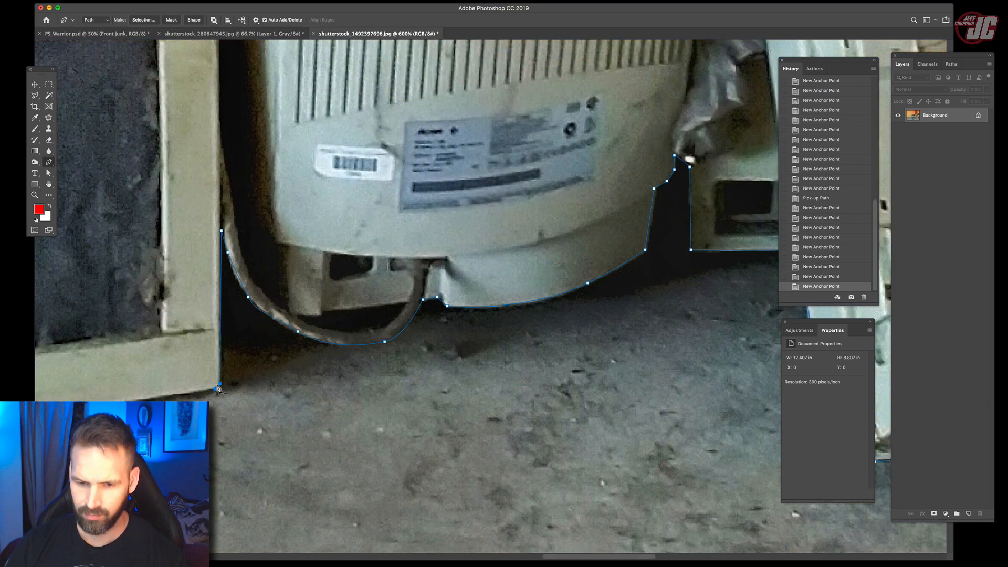
scroll(437, 342, "left", 6)
scroll(437, 342, "down", 2)
scroll(437, 343, "left", 6)
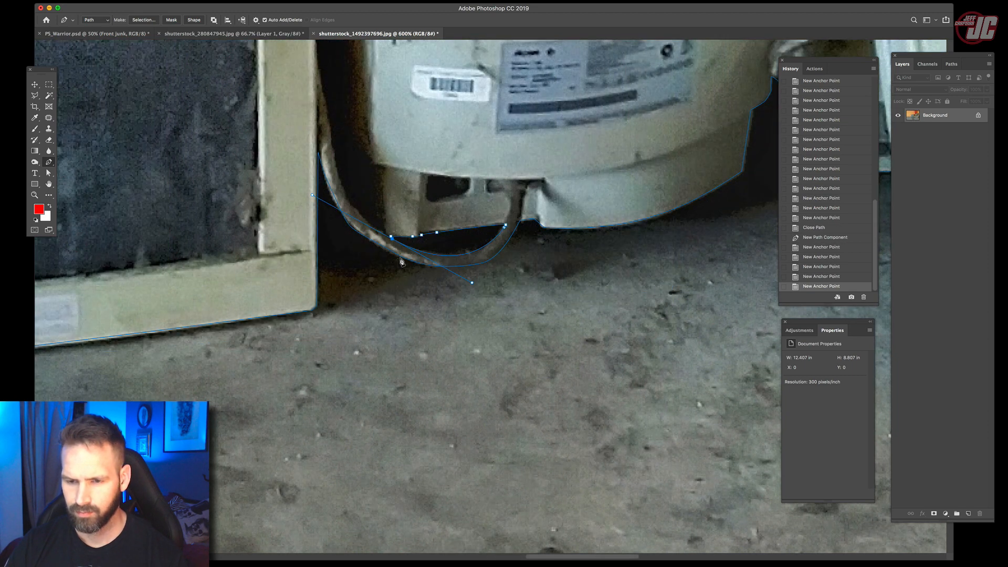
key("super+z")
left_click_drag(391, 236, 318, 191)
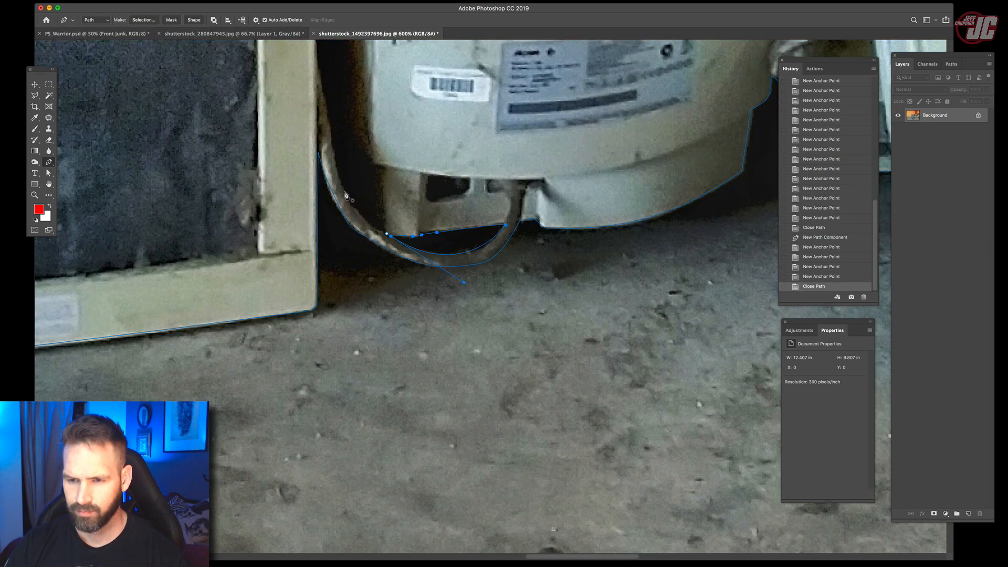
- Examine the finished path around the whole computer pile at 100% zoom
left_click(35, 195)
left_click(434, 240, "alt")
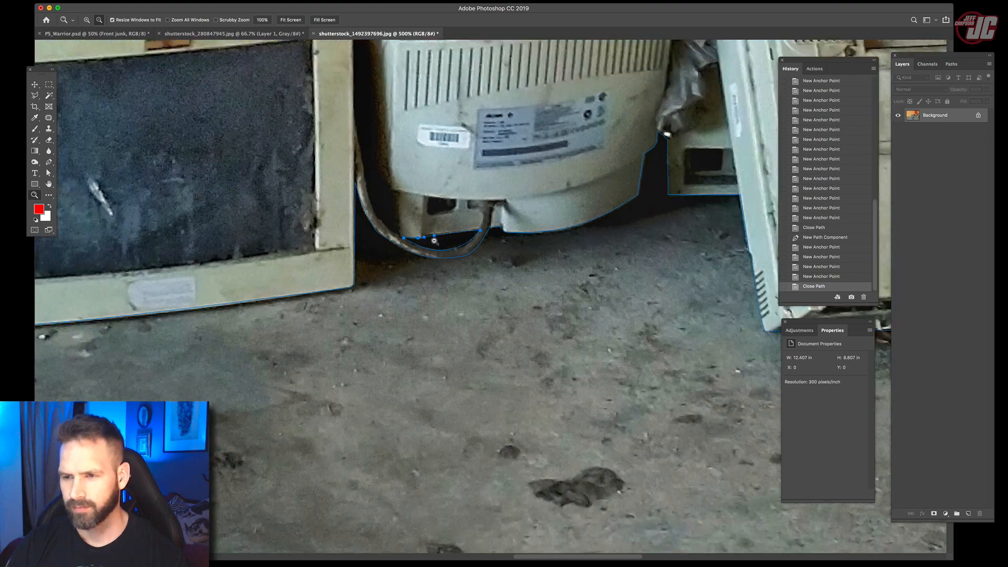
left_click(434, 241, "alt")
left_click(434, 243, "alt")
left_click_drag(493, 189, 432, 385)
left_click(485, 270, "alt")
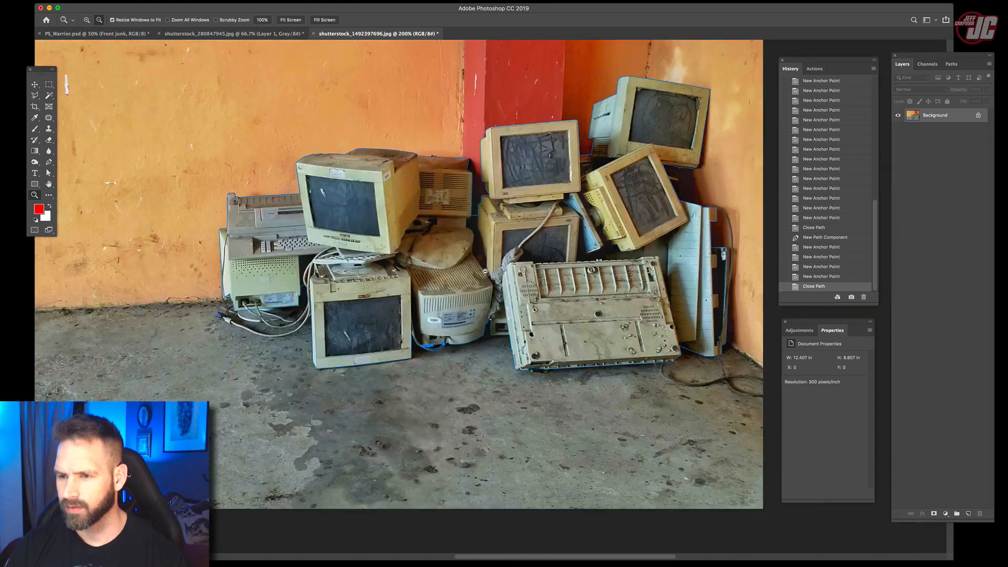
left_click(485, 270, "alt")
left_click(34, 84)
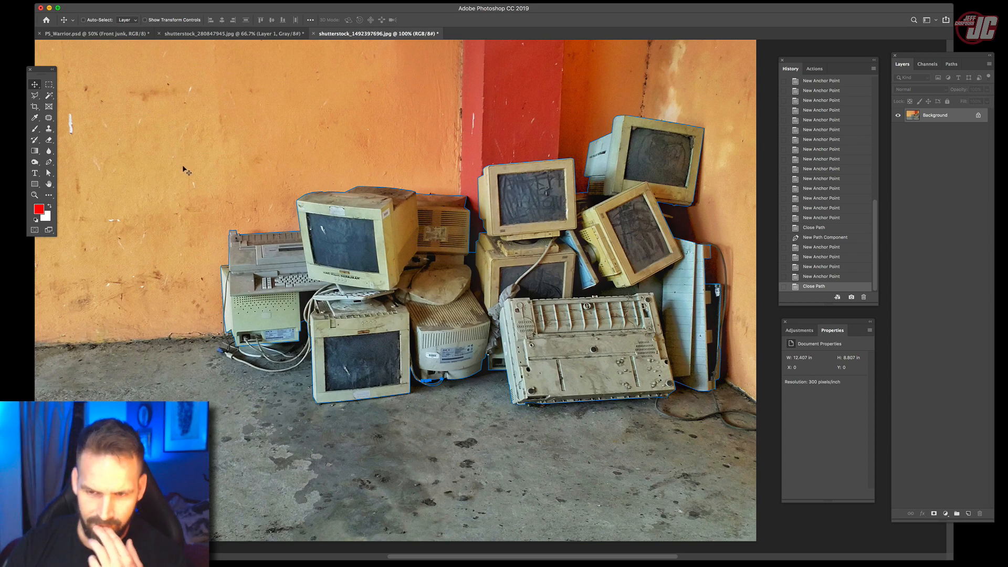
- Convert the work path into a selection, copy the computer pile, and switch to the PS_Warrior.psd document
left_click(951, 64)
left_click(989, 63)
left_click(612, 70)
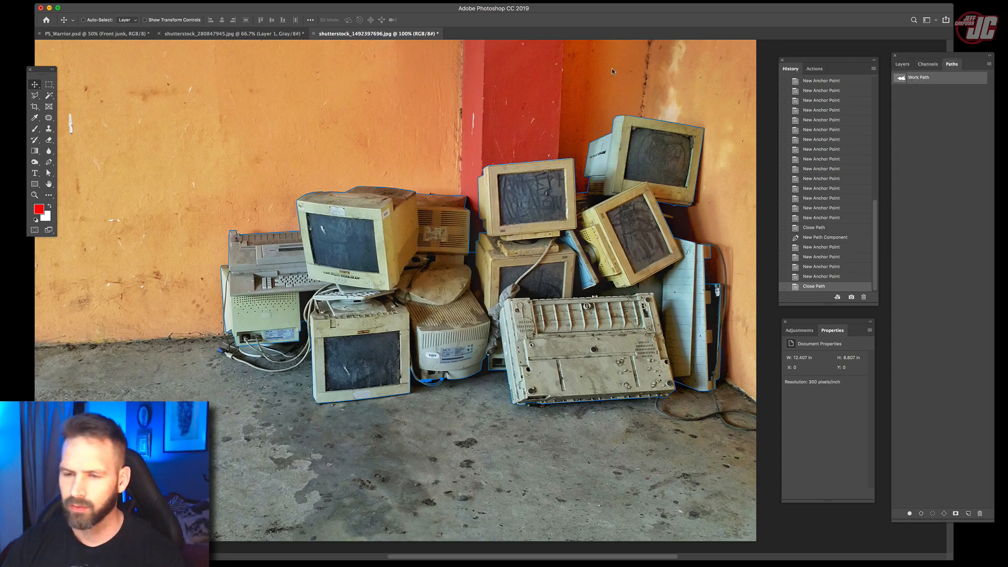
left_click(553, 234)
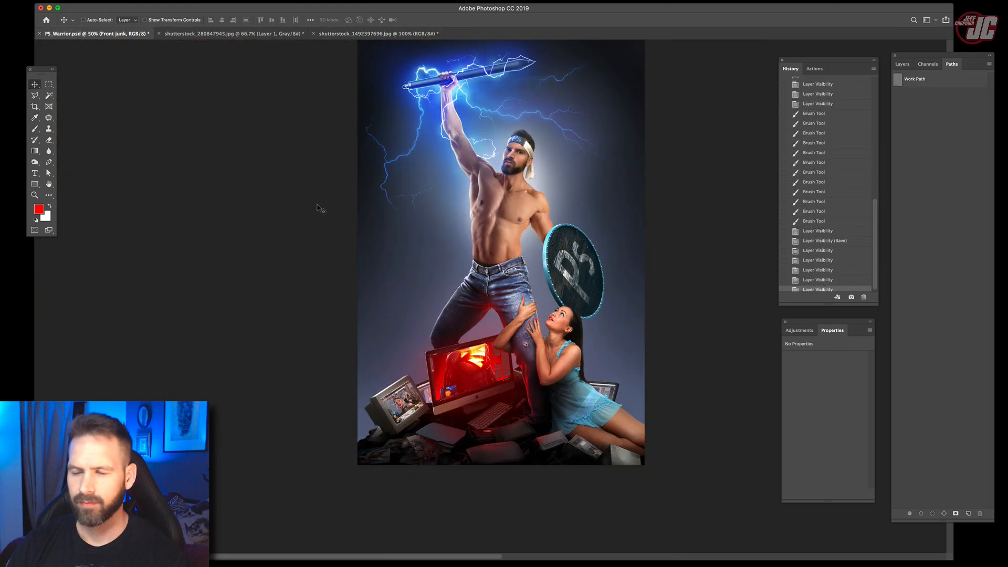
- Create a layer group named Comp Pile 1 between the screen 2 copy group and Layer 61
left_click(902, 63)
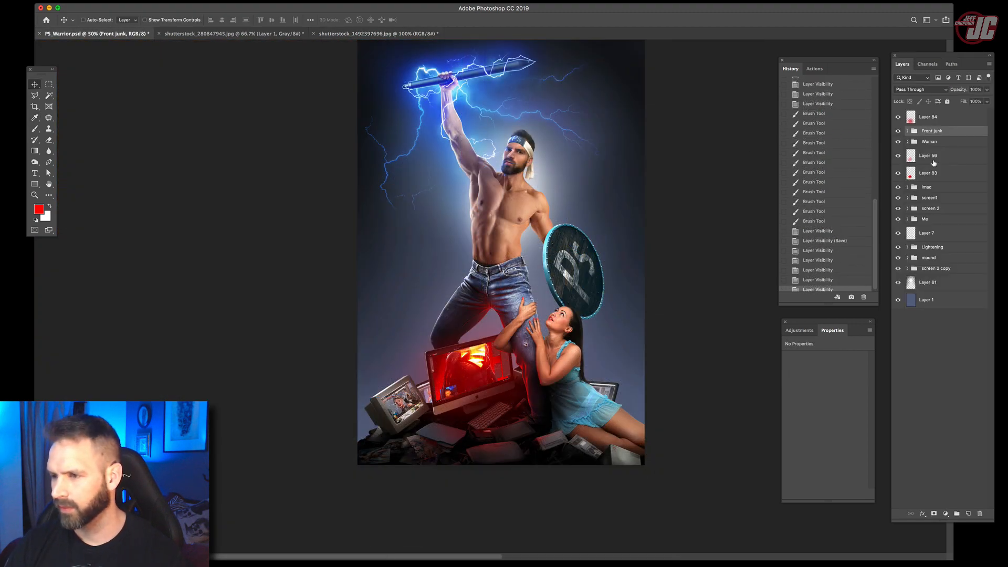
left_click(943, 281)
left_click(950, 269)
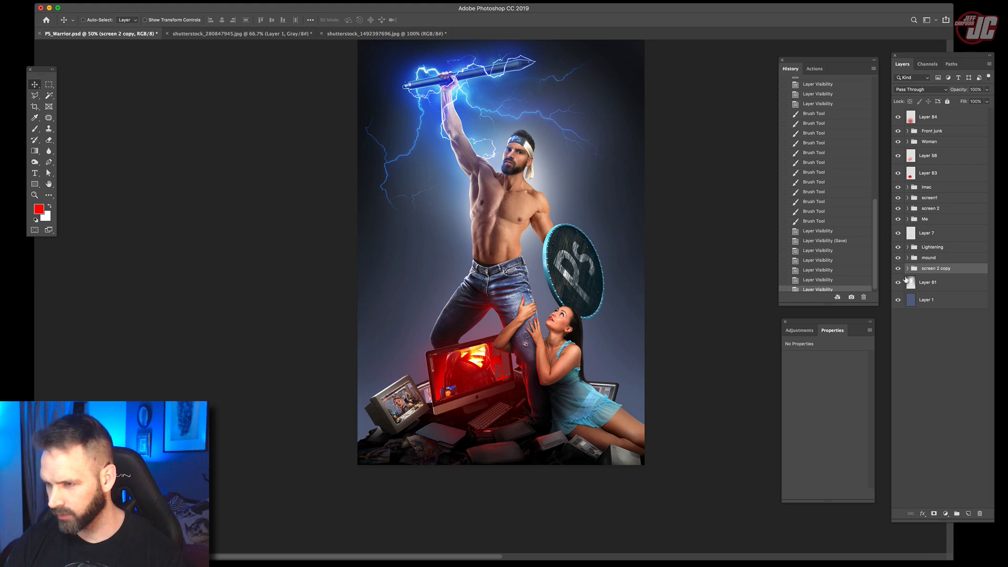
left_click(926, 289)
left_click(956, 512)
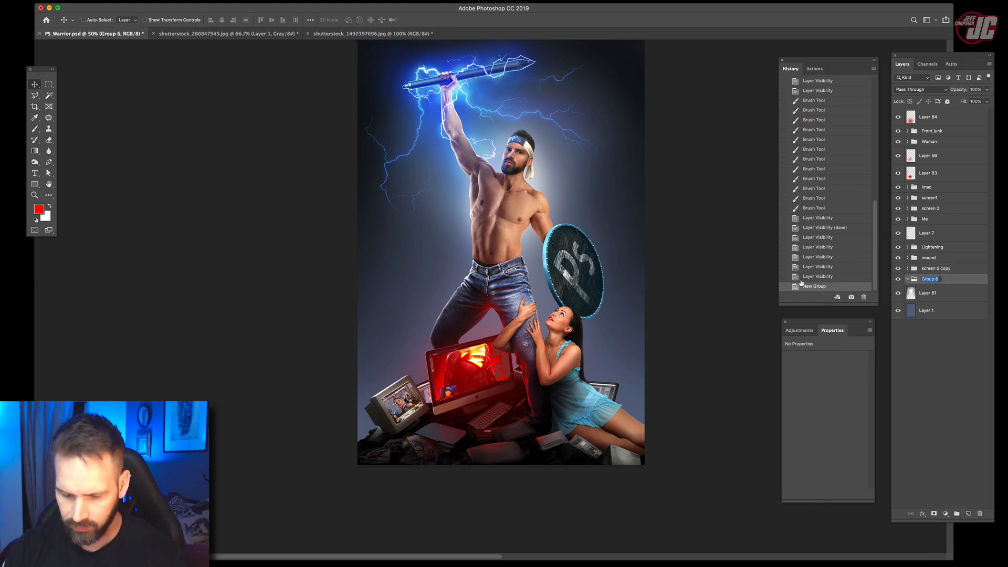
type("C")
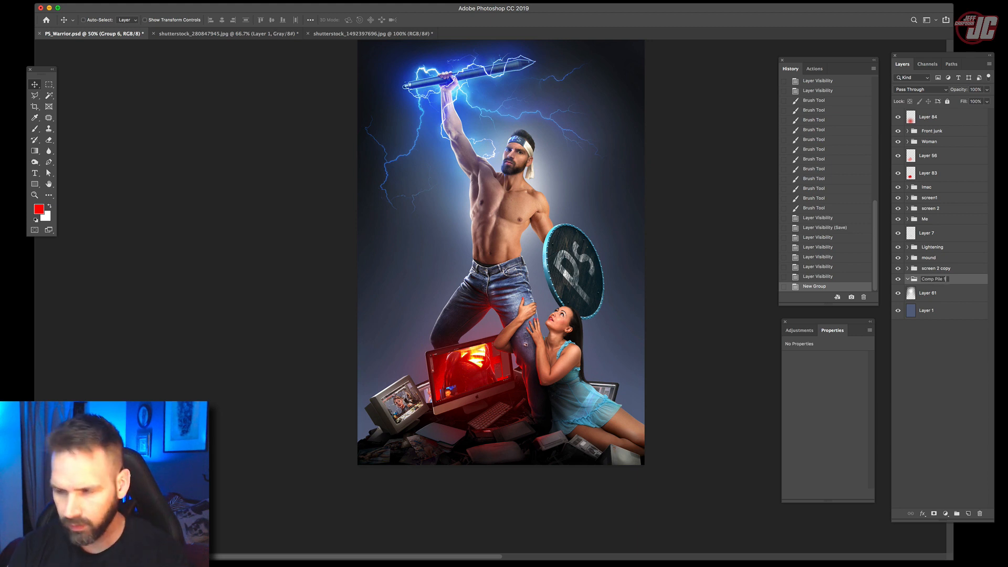
type("omp Pile 1")
key("Return")
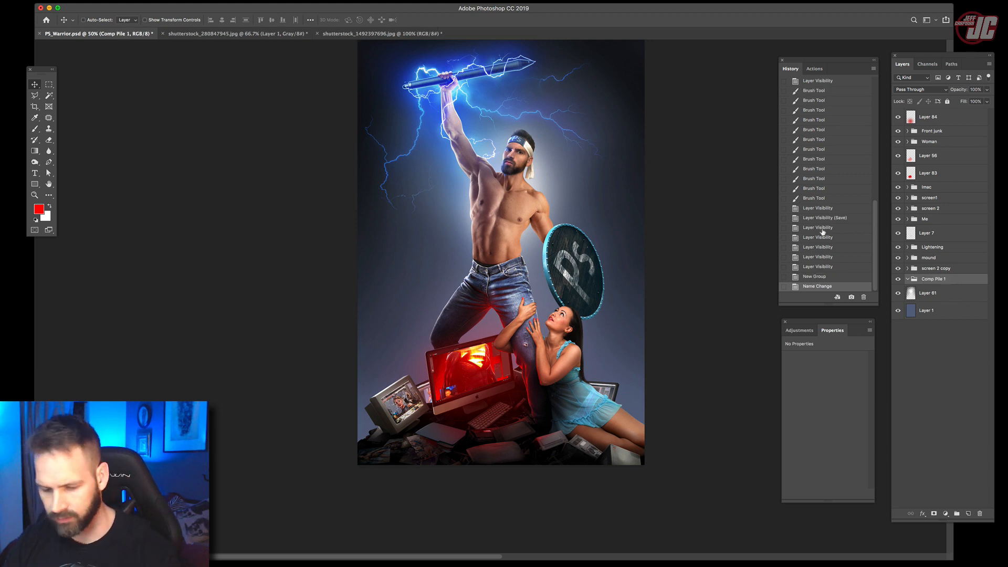
- Paste the computer pile into the Comp Pile 1 group, then rotate it counterclockwise and place it behind the man's left-hand side of the image
key("super+v")
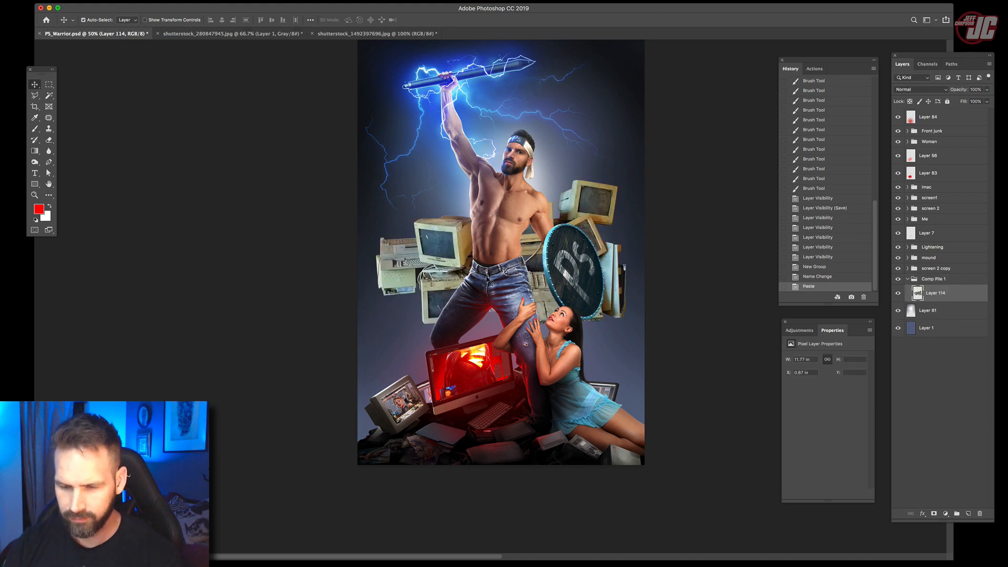
key("super+t")
left_click_drag(631, 167, 528, 137)
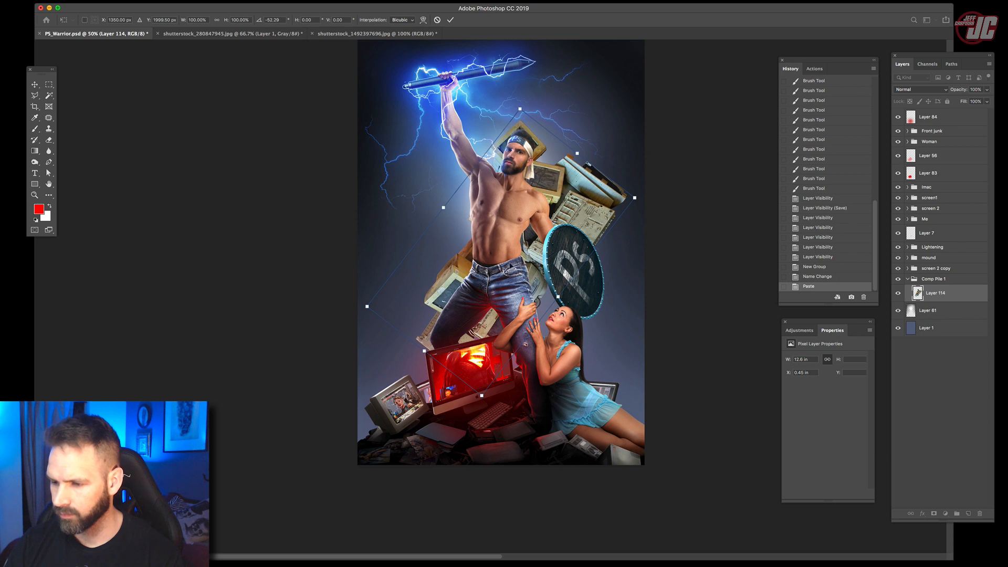
left_click_drag(521, 236, 424, 317)
key("Return")
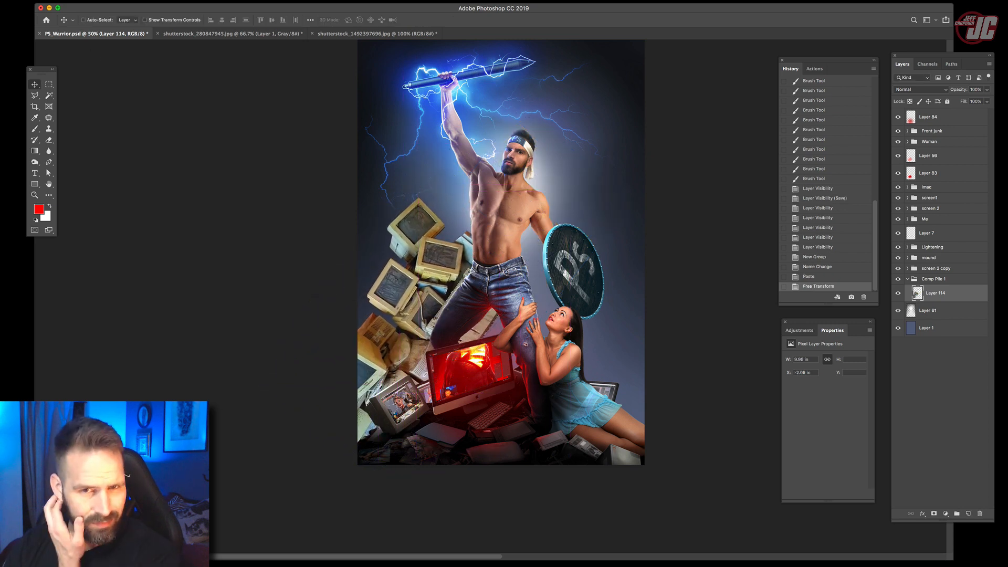
- Flip the pasted computer pile horizontally and move it towards the image's left edge
left_click(55, 1)
mouse_move(105, 191)
left_click(198, 288)
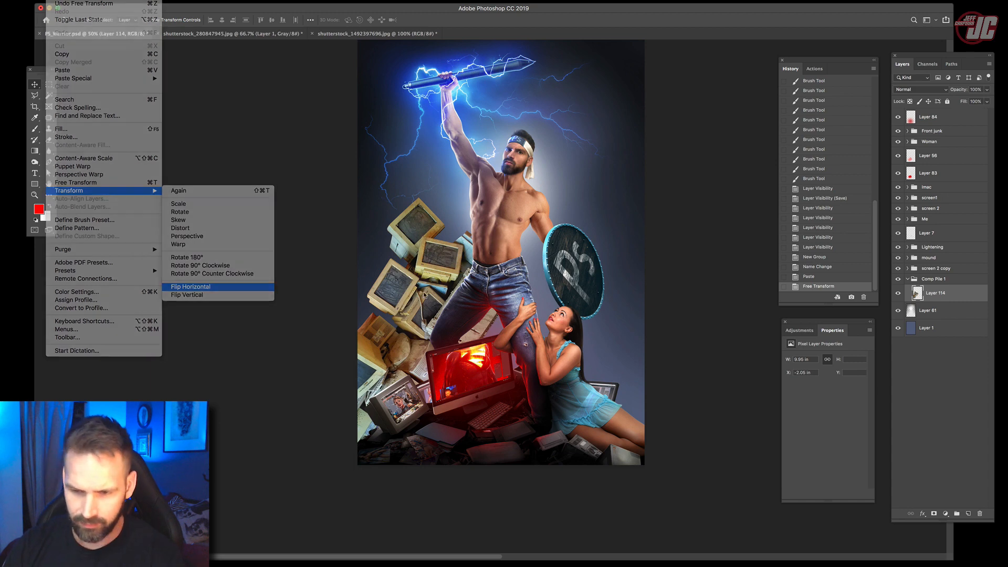
mouse_move(433, 279)
left_mouse_down()
mouse_move(405, 284)
mouse_move(415, 274)
left_mouse_up()
- Scale the computer pile down to about 75%, rotate it about 4° counterclockwise, and position it behind the small monitor beside the man's leg
key("ctrl+t")
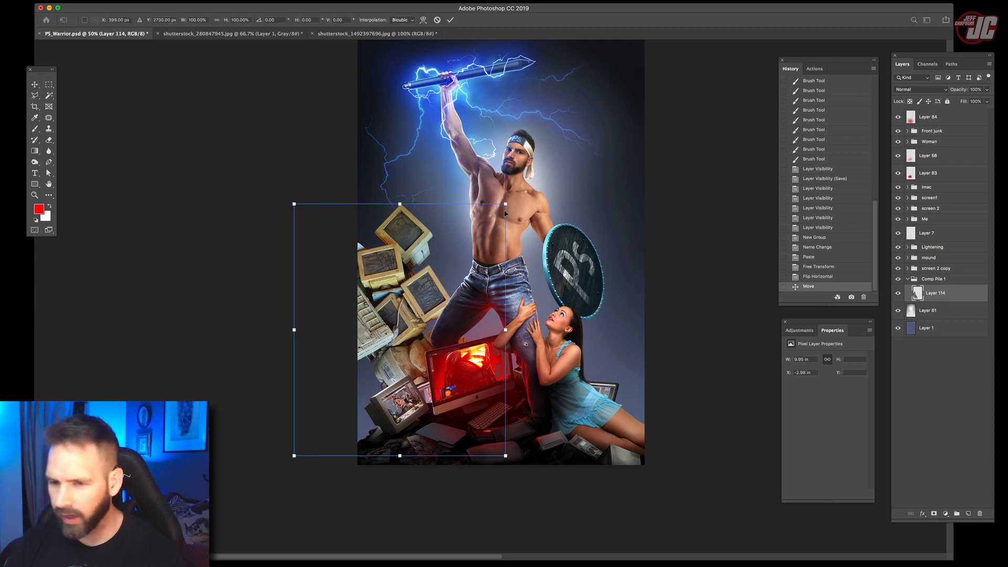
left_click_drag(505, 203, 483, 243)
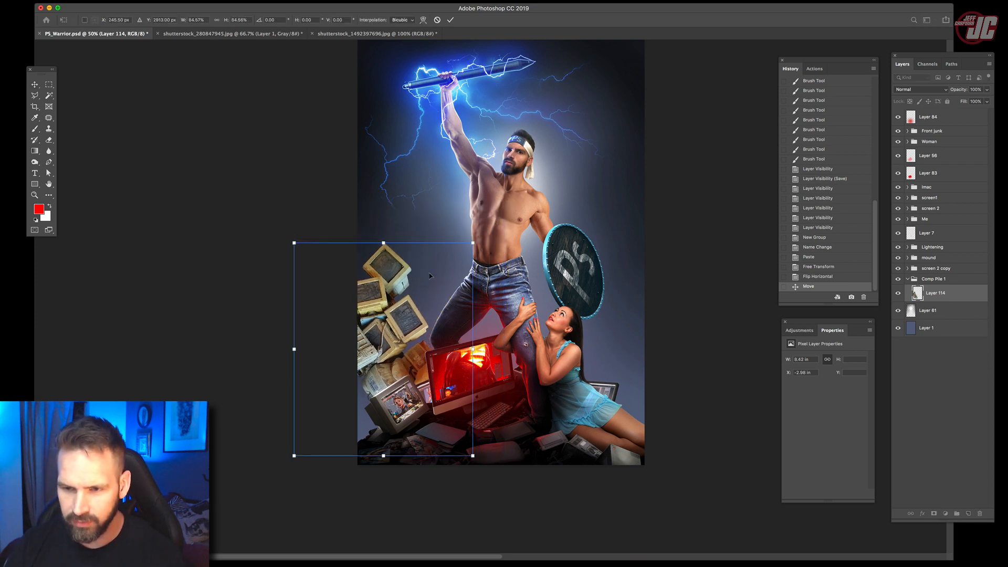
left_click_drag(423, 298, 431, 274)
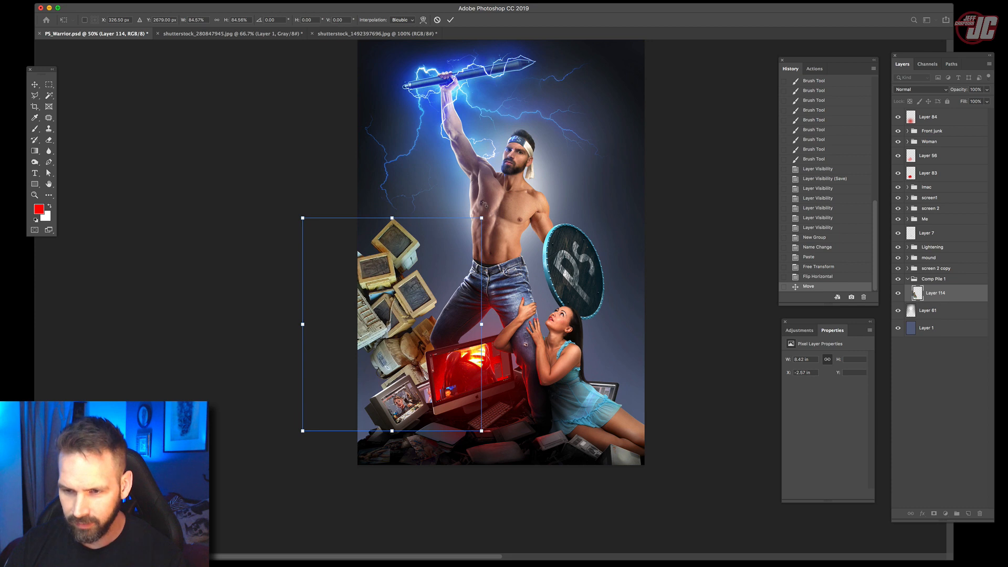
left_click_drag(484, 204, 478, 200)
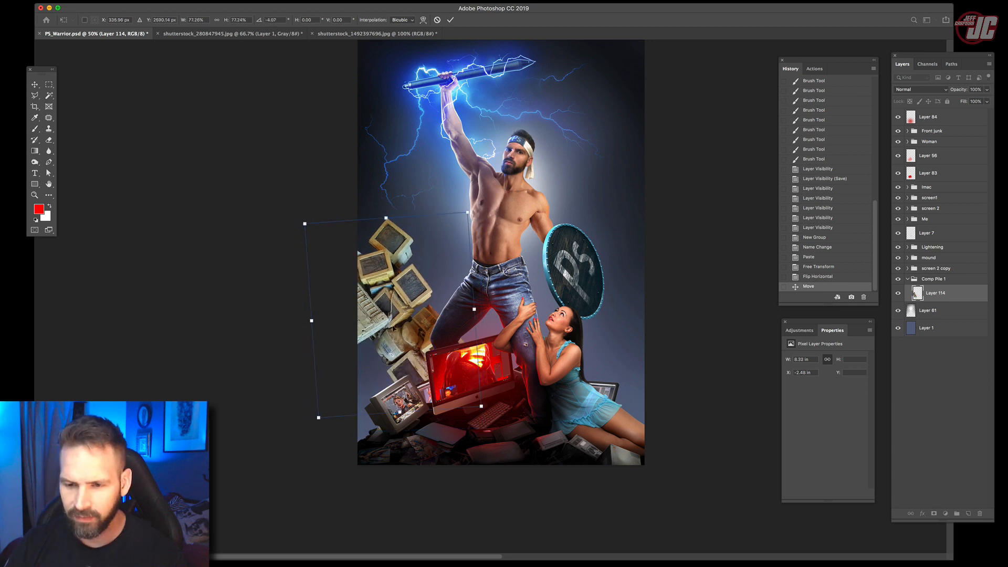
left_click_drag(463, 213, 462, 219)
left_click_drag(417, 271, 448, 302)
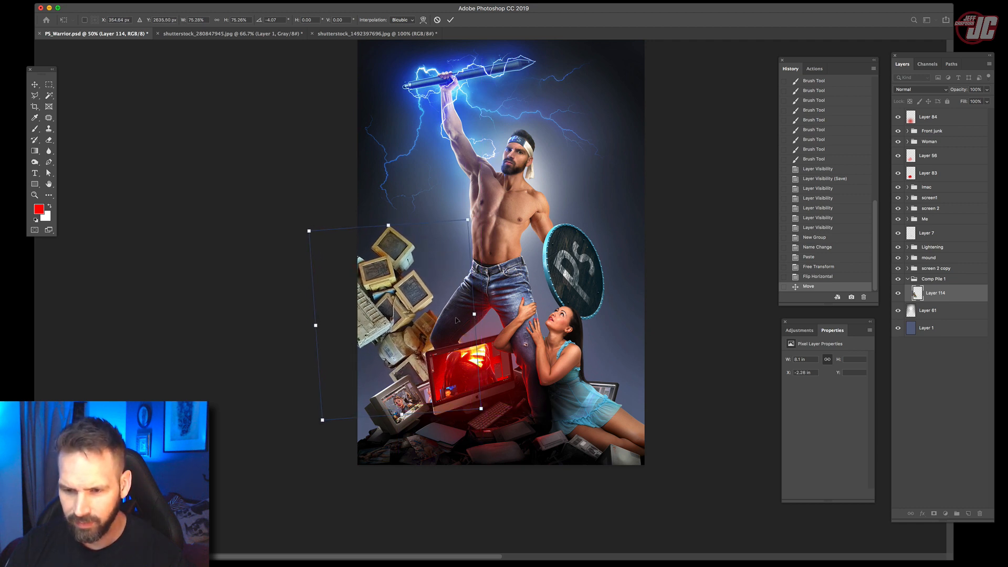
left_click_drag(423, 283, 424, 282)
key("Return")
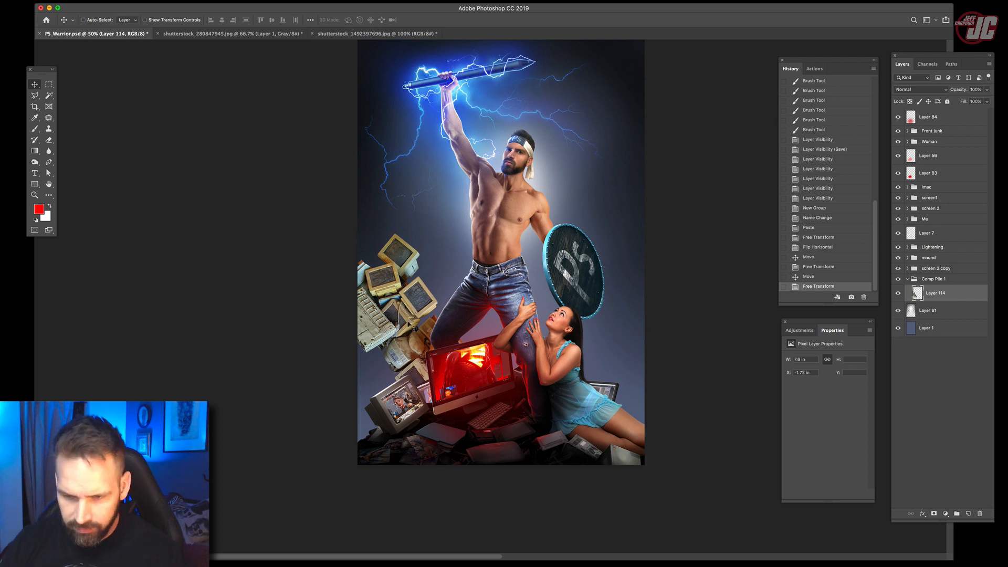
key("Tab")
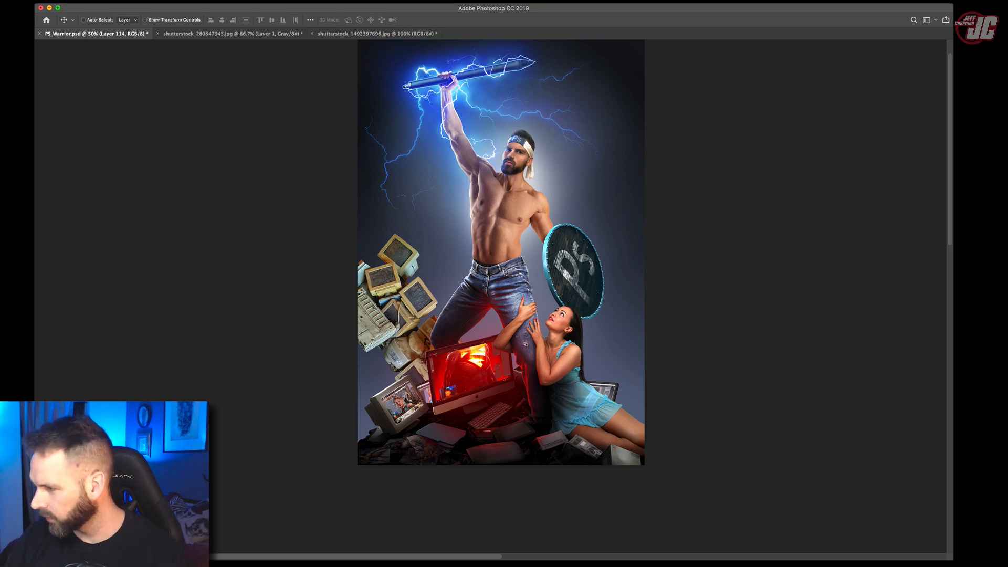
- Lasso a section of the junk heap in shutterstock_6587947.jpg and paste it into PS_Warrior.psd below the existing computer pile
key("Tab")
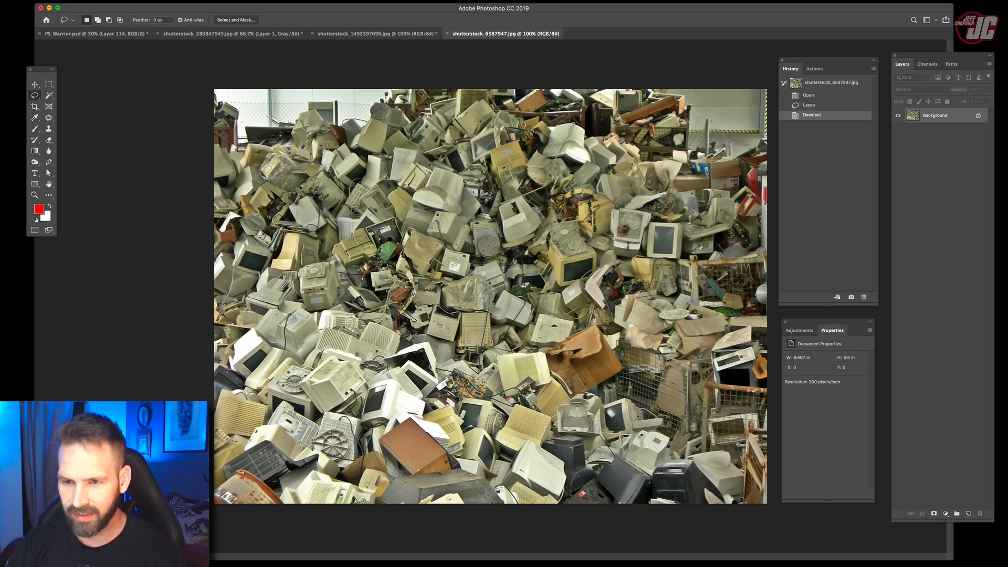
mouse_move(429, 165)
left_mouse_down()
mouse_move(313, 234)
mouse_move(517, 194)
mouse_move(451, 152)
left_mouse_up()
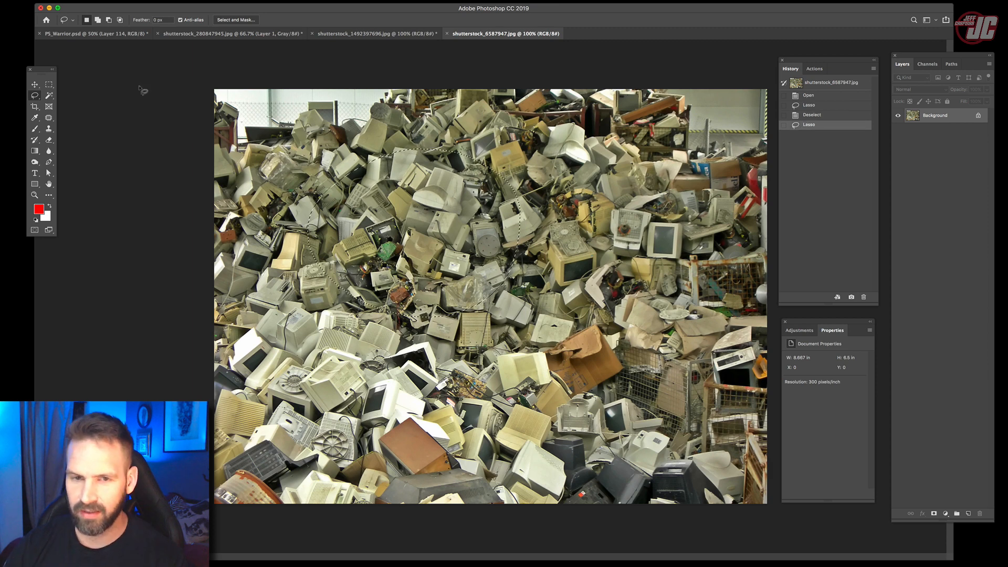
left_click(36, 84)
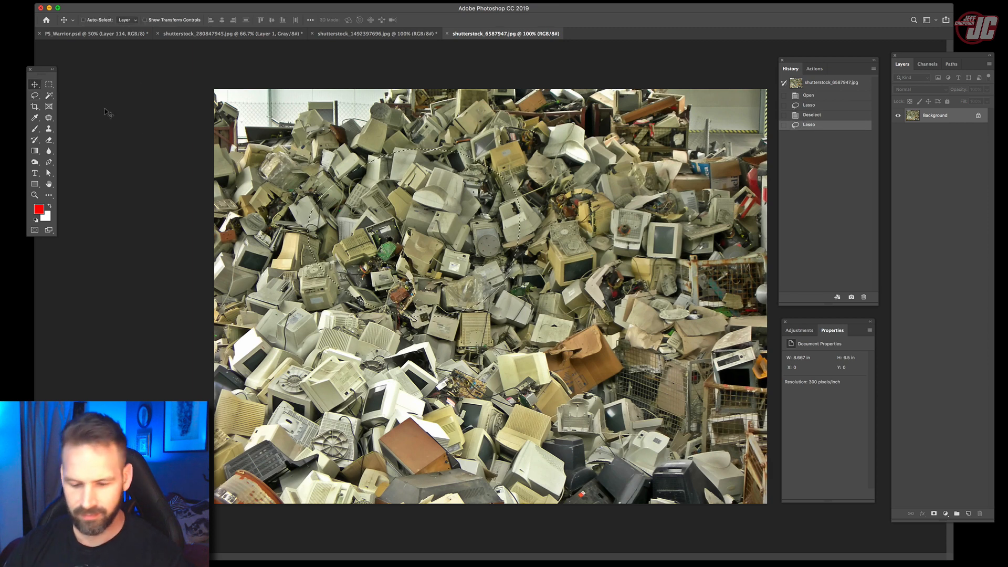
left_click(96, 37)
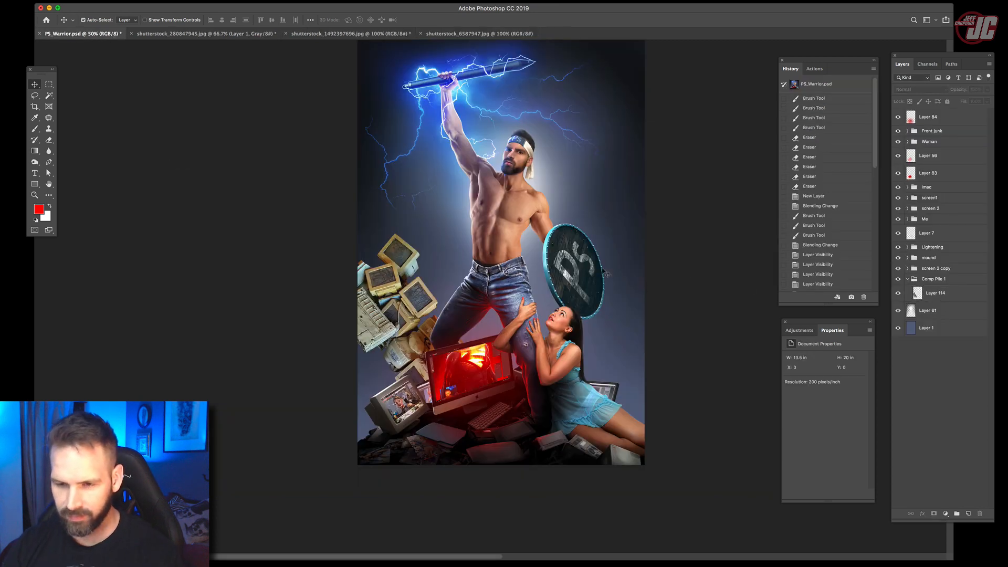
key("super+v")
left_click_drag(501, 252, 387, 373)
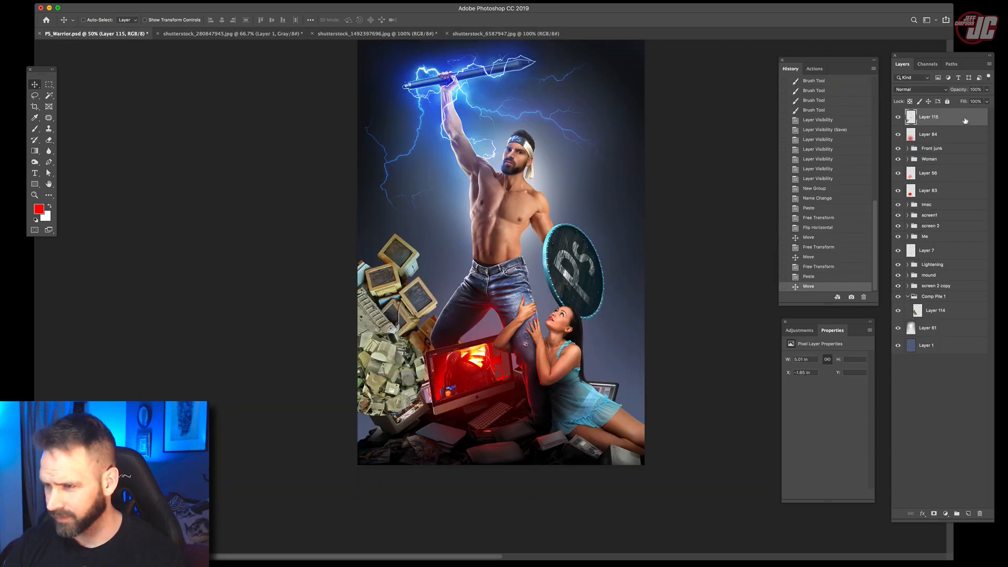
- Place the pasted computers beneath Layer 114 in the Comp Pile 1 group, then rotate and enlarge them behind the small monitor
left_click_drag(965, 120, 977, 301)
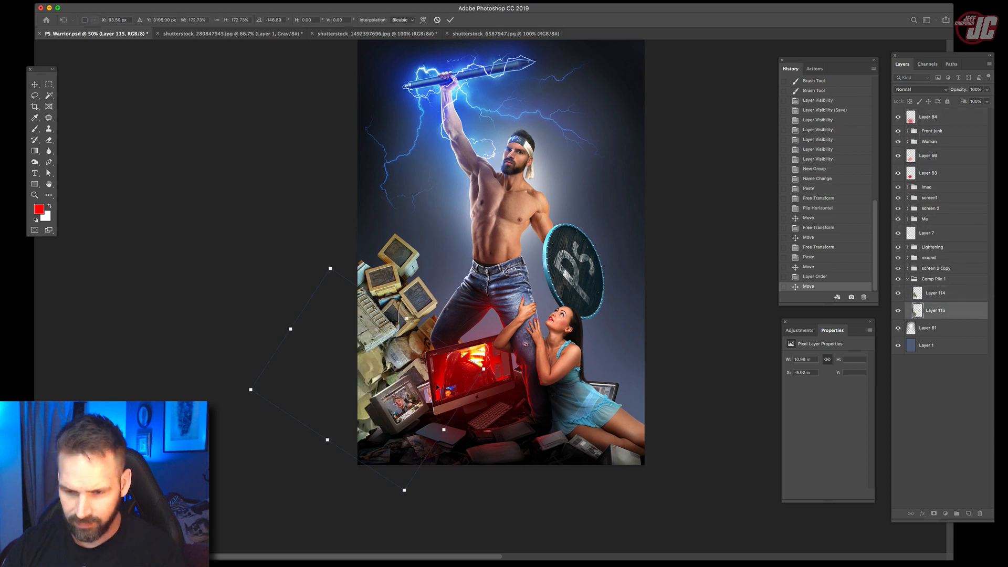
left_click_drag(441, 384, 464, 377)
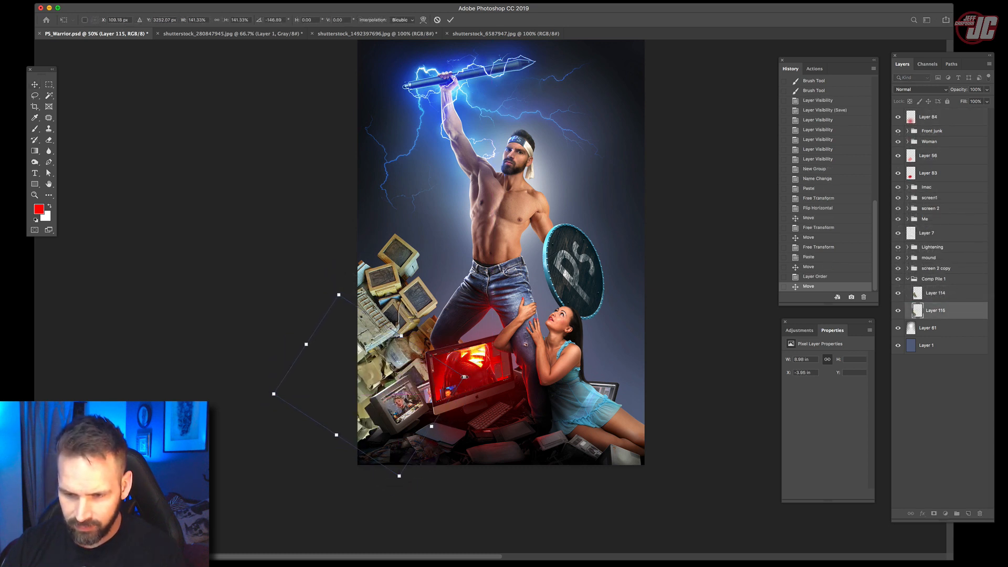
key("Return")
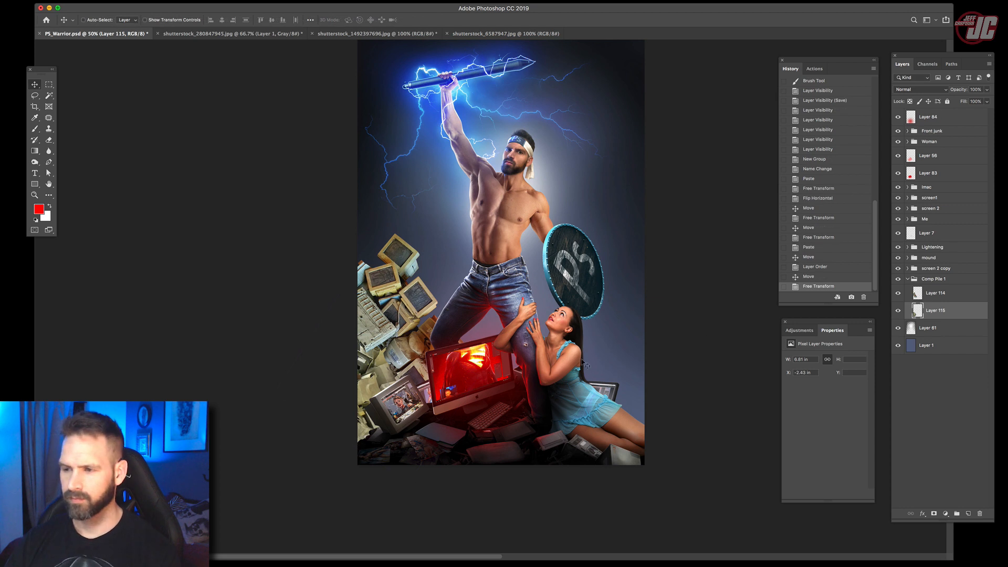
- Move Layer 114 and Layer 115 upward together beside the man's leg
left_click(937, 295, "shift")
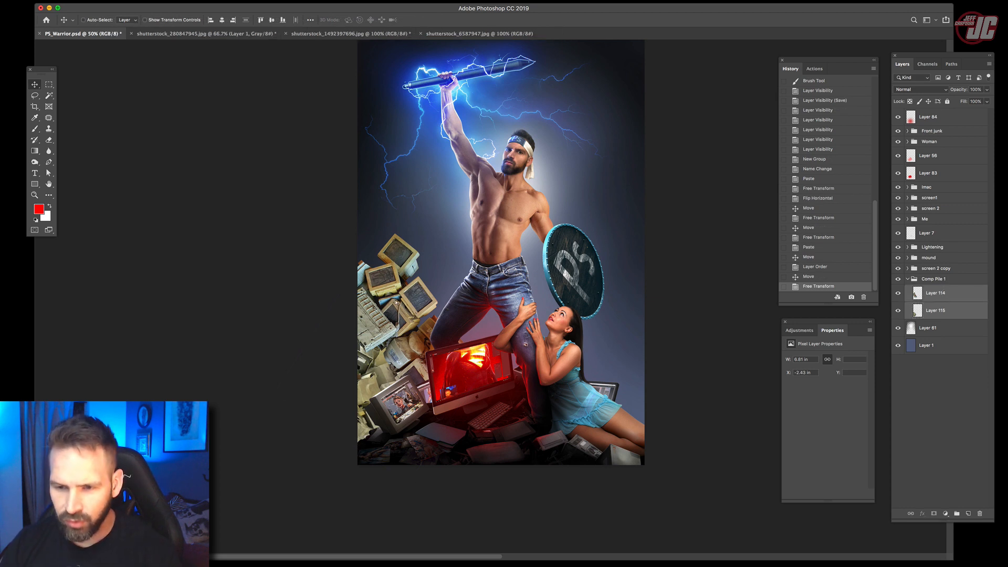
left_click_drag(388, 357, 395, 312)
- Darken the computers on Layer 115 with the Burn tool in the Midtones range, using a 185 px brush
left_click(955, 305)
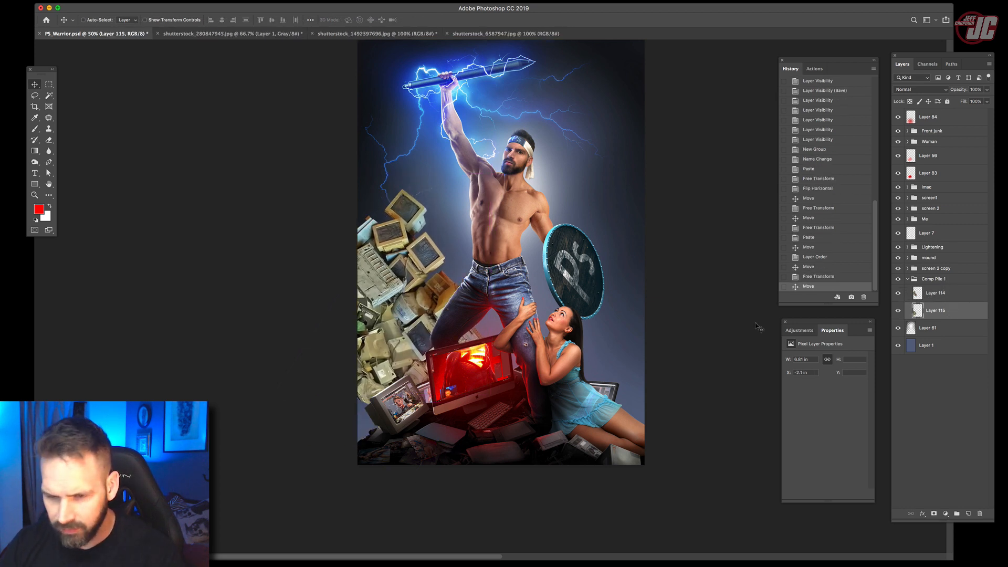
left_click(35, 195)
left_click(433, 339)
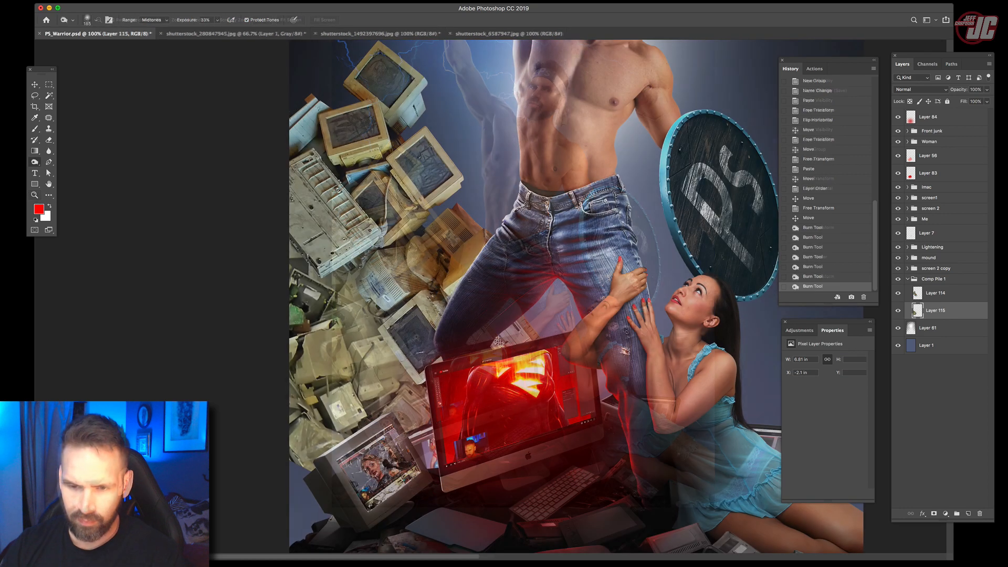
left_click_drag(328, 273, 394, 383)
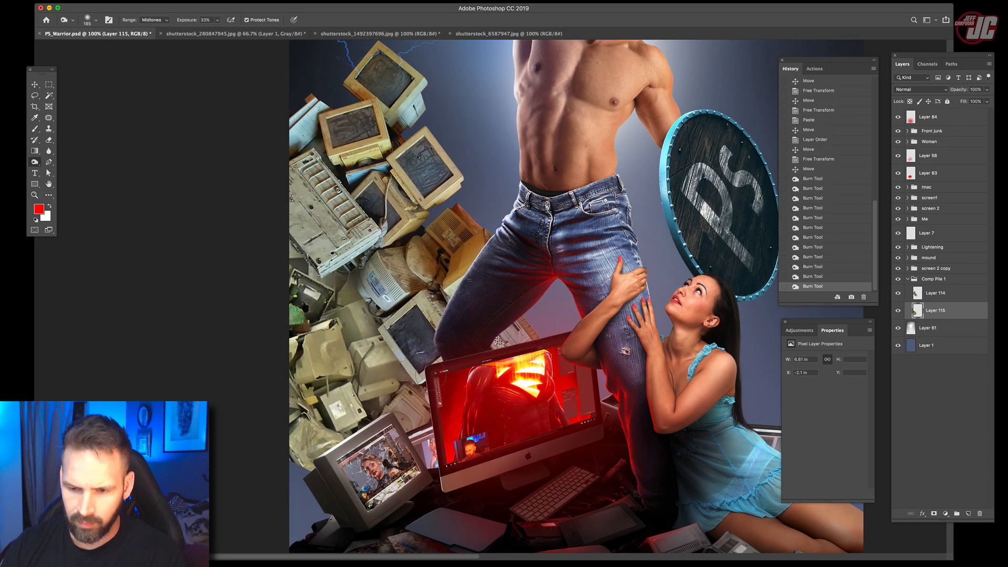
- Burn Layer 115 in the Shadows range where it meets the upper computers, and enlarge the Burn brush
left_click(156, 20)
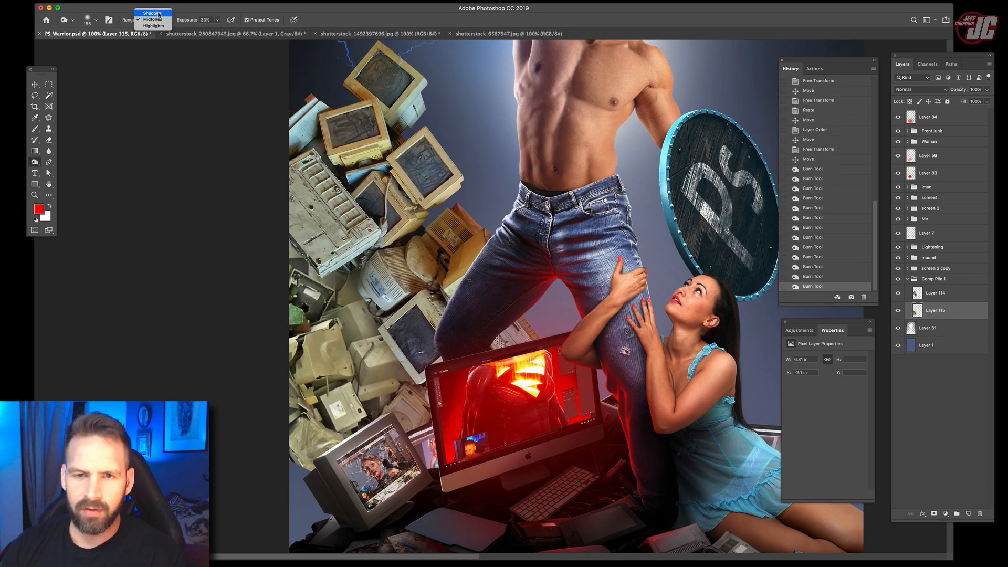
left_click(154, 10)
left_click_drag(297, 262, 299, 297)
left_click(315, 288)
left_click(347, 284)
left_click(355, 294)
left_click(362, 304)
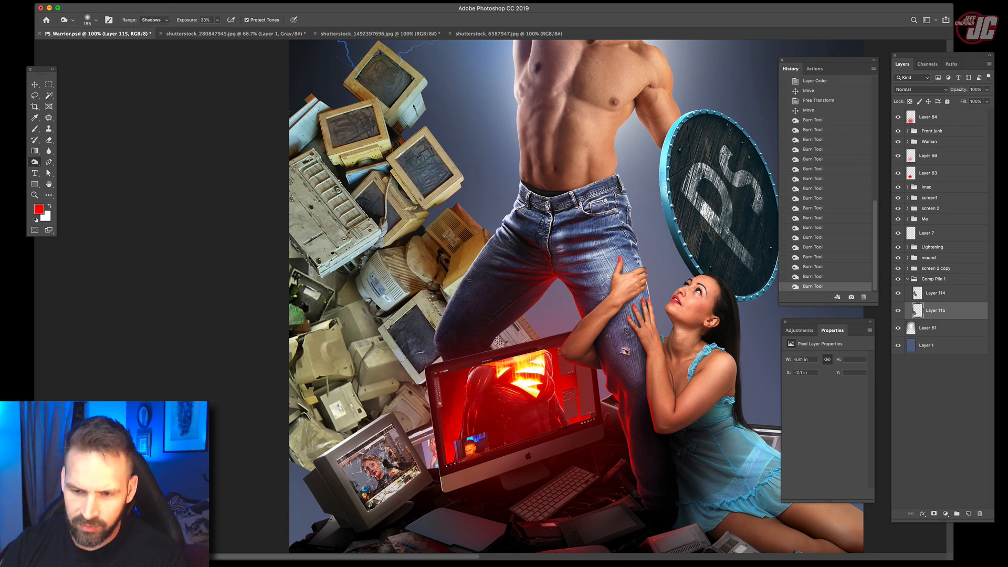
left_click(373, 315)
left_click(383, 327)
left_click(396, 329)
left_click(434, 377)
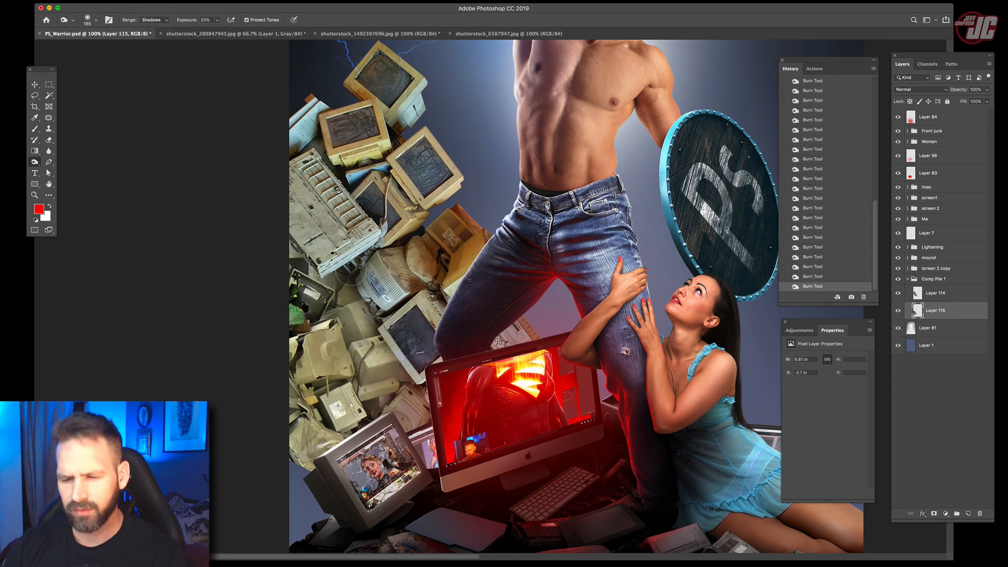
right_click(400, 314)
left_click(484, 333)
key("Return")
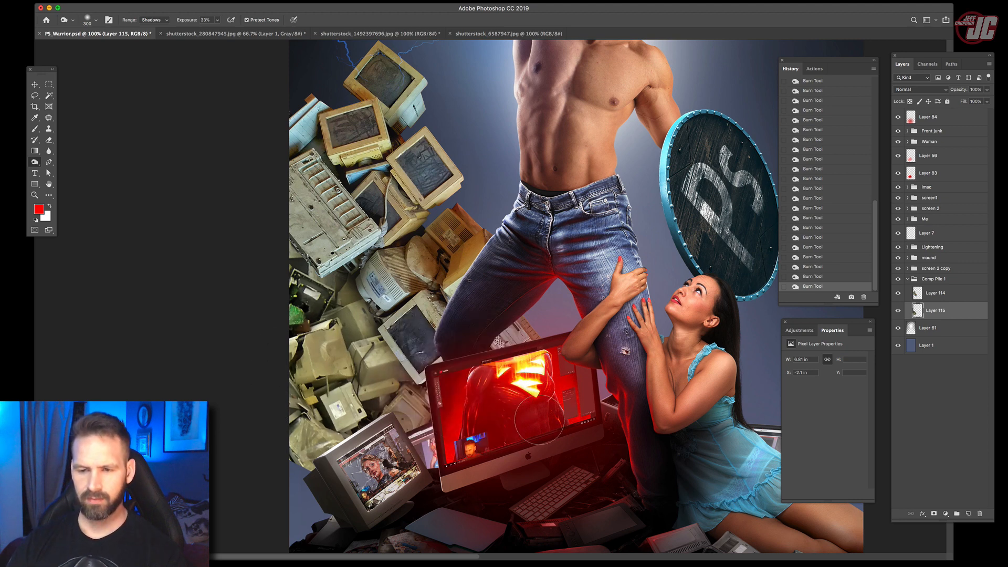
- Scale the Comp Pile 1 group down to about 95% and fit it behind the man's leg and the small monitor
left_click(943, 294)
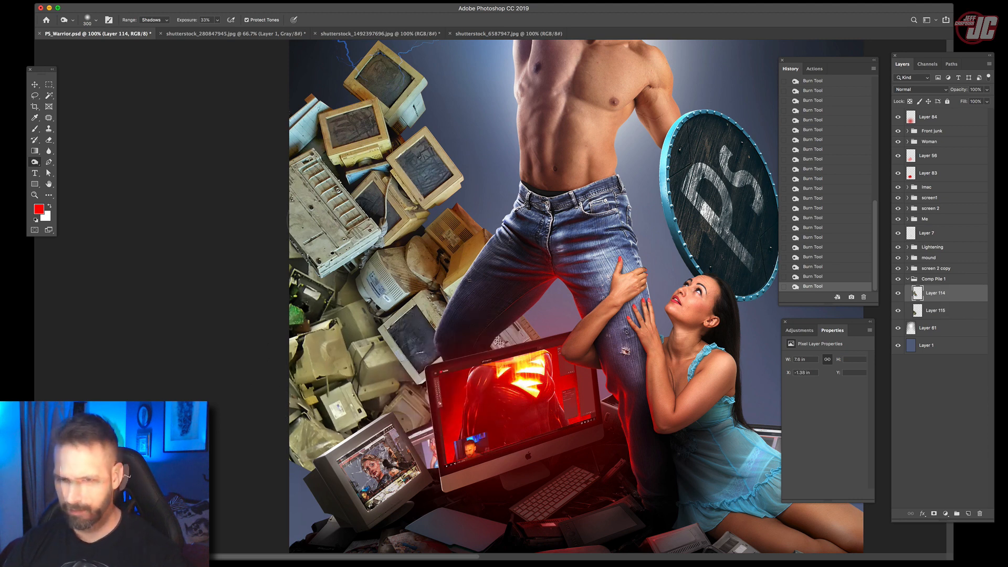
left_click(946, 312)
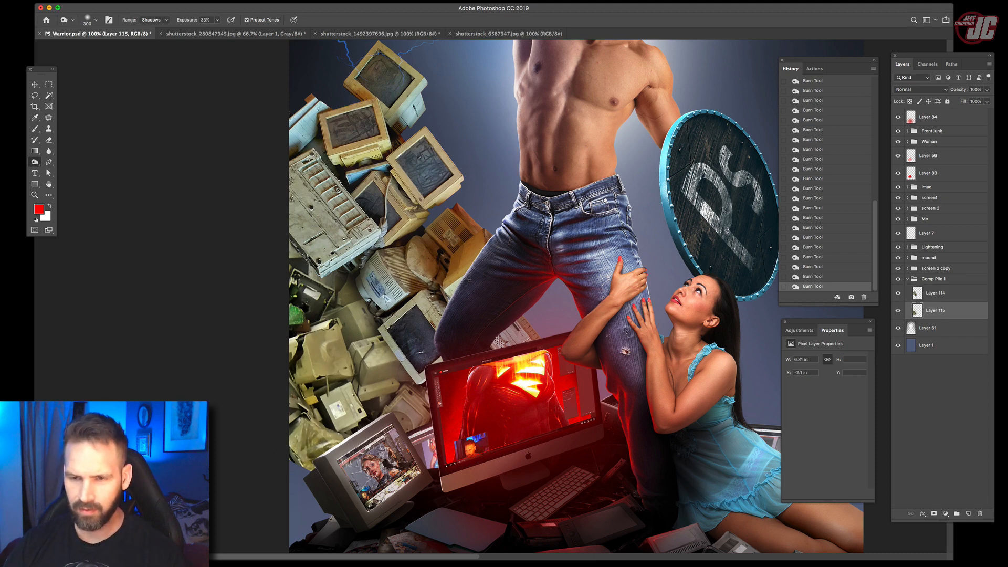
key("v")
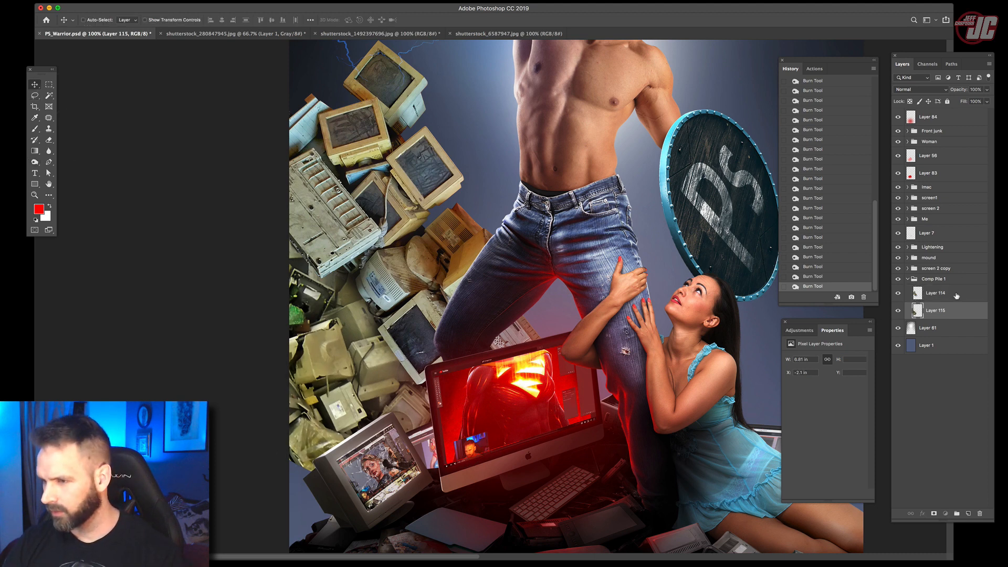
left_click(947, 279)
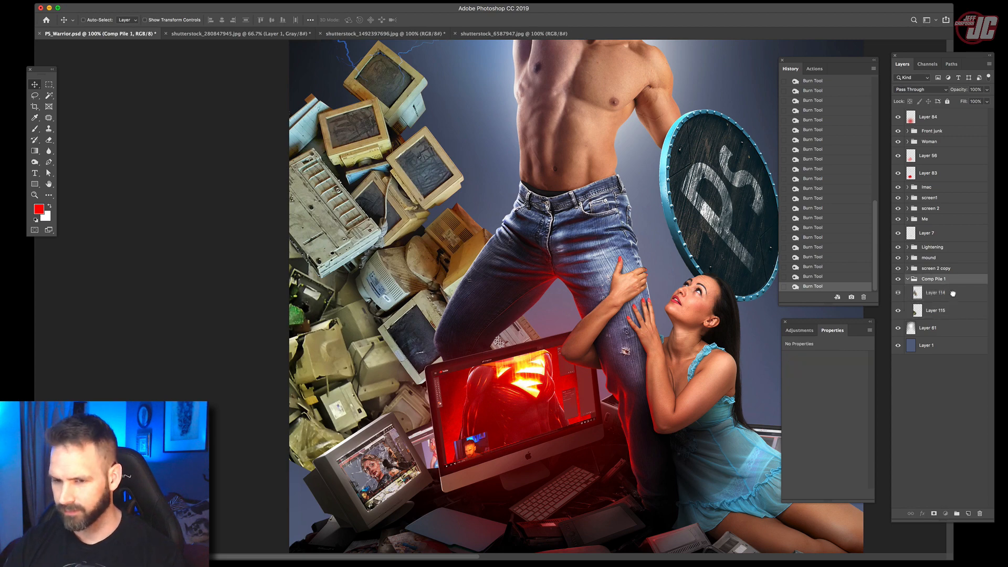
left_click(953, 294)
left_click(35, 195)
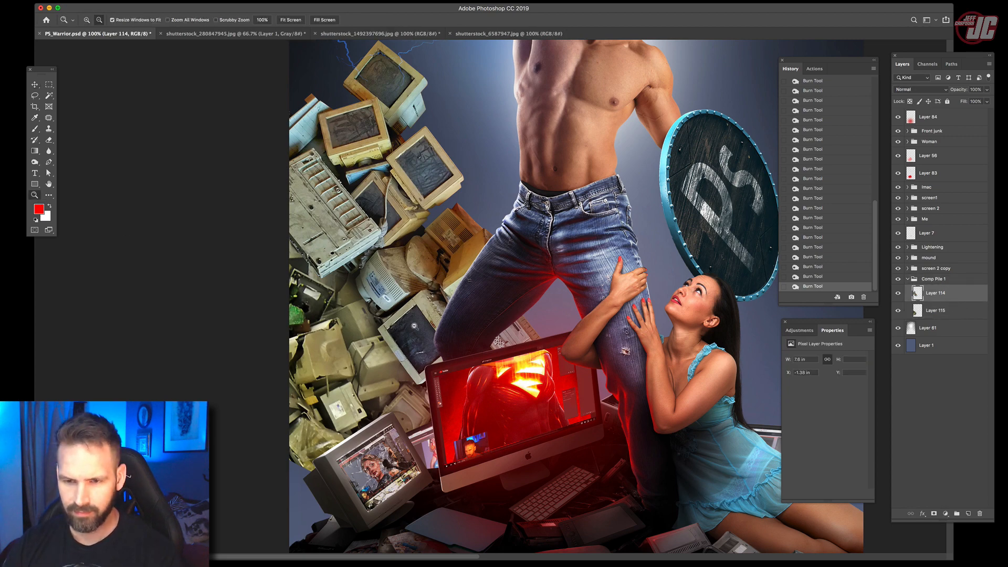
left_click(406, 328, "alt")
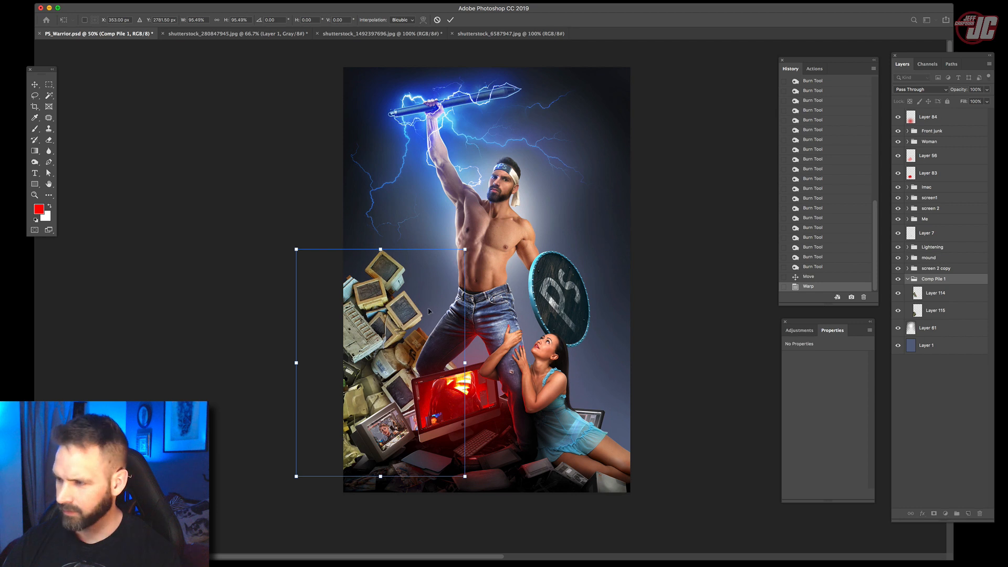
left_click_drag(429, 313, 487, 332)
key("Return")
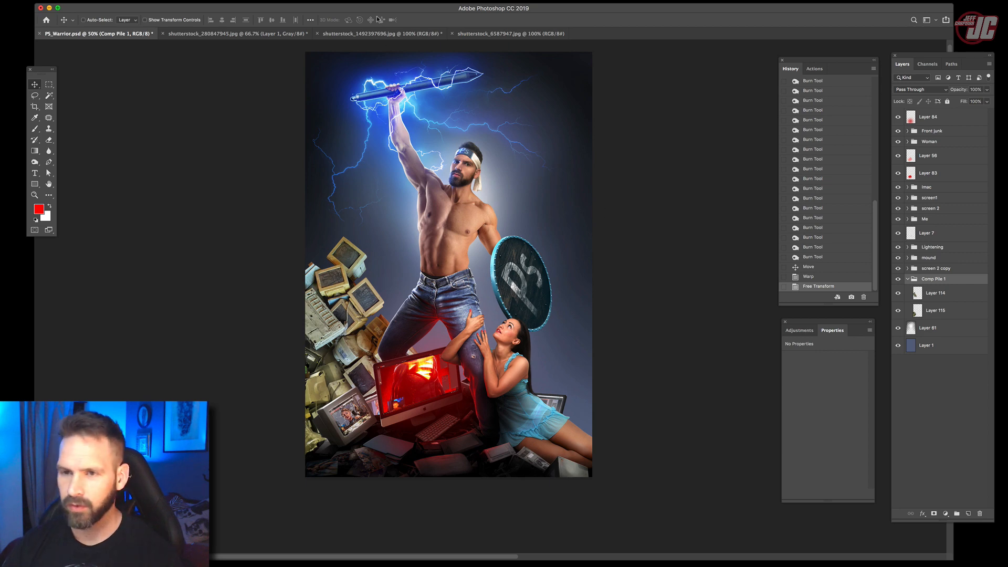
- Clear the selection in shutterstock_6587947.jpg and add a new empty layer above the Background
left_click(473, 33)
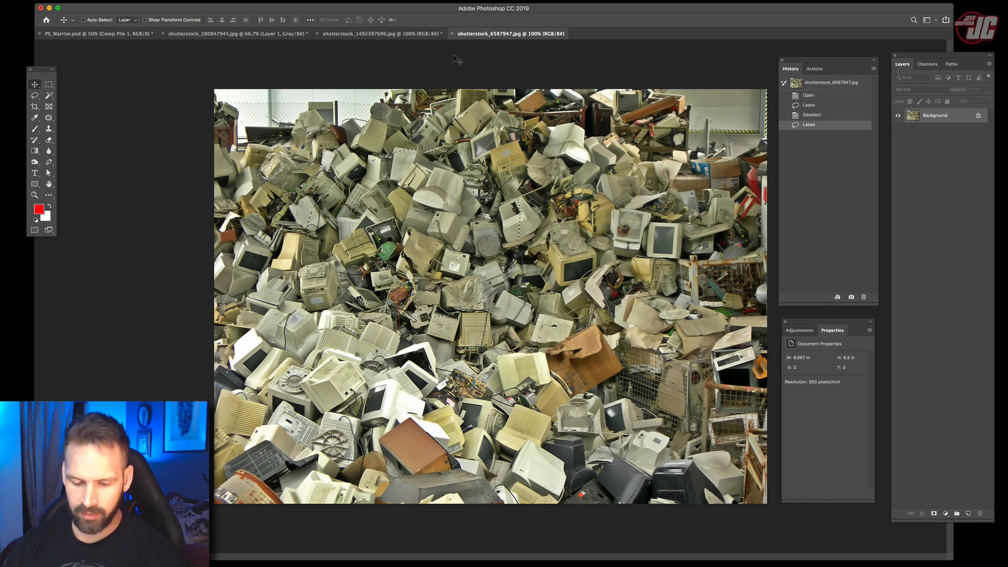
key("ctrl+d")
left_click(35, 195)
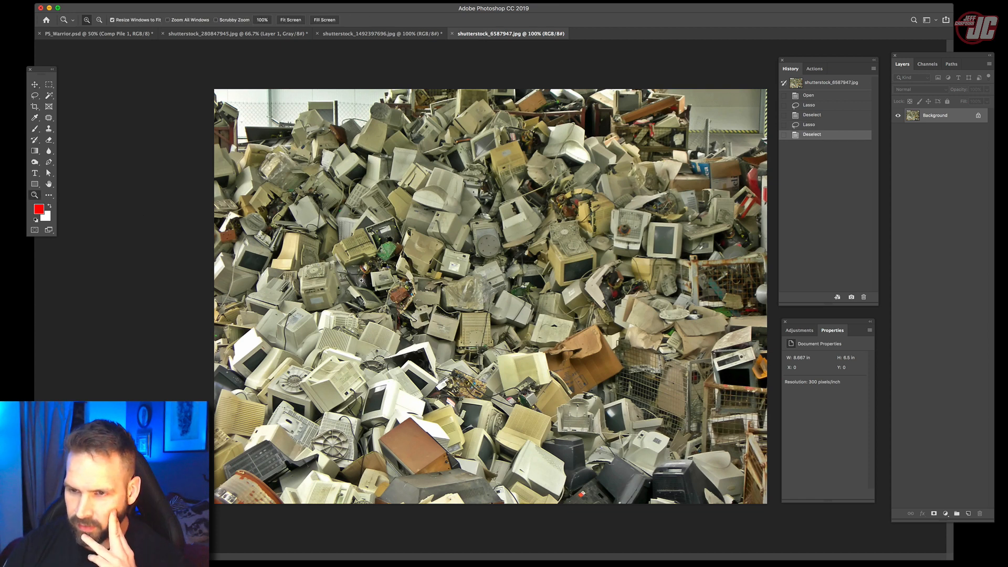
left_click(423, 385)
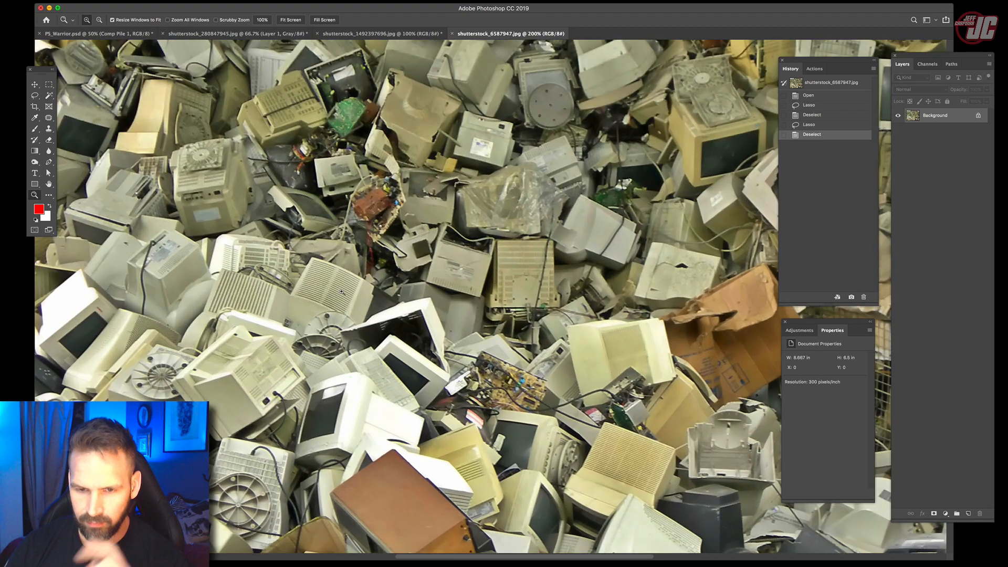
scroll(142, 266, "up", 5)
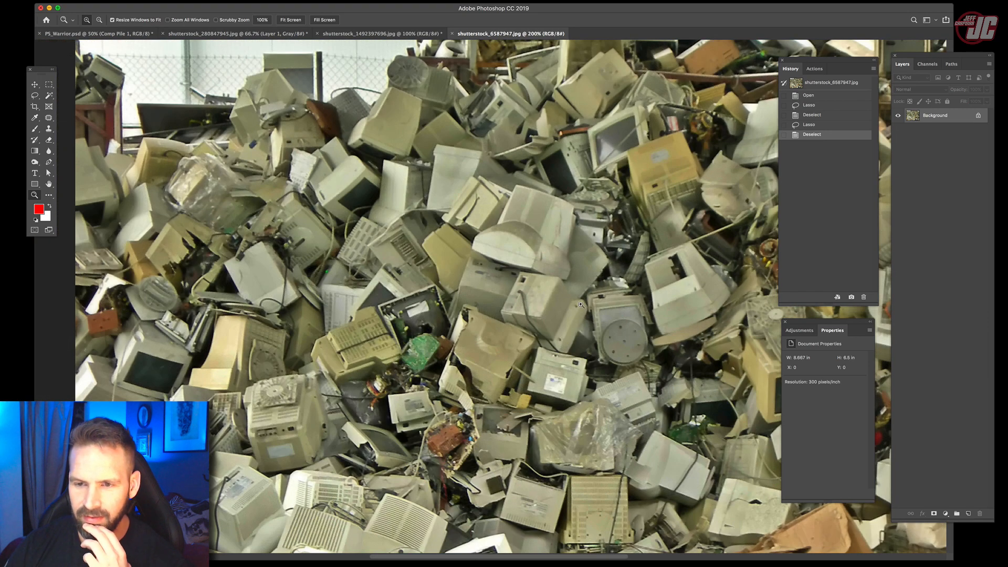
left_click(455, 318, "alt")
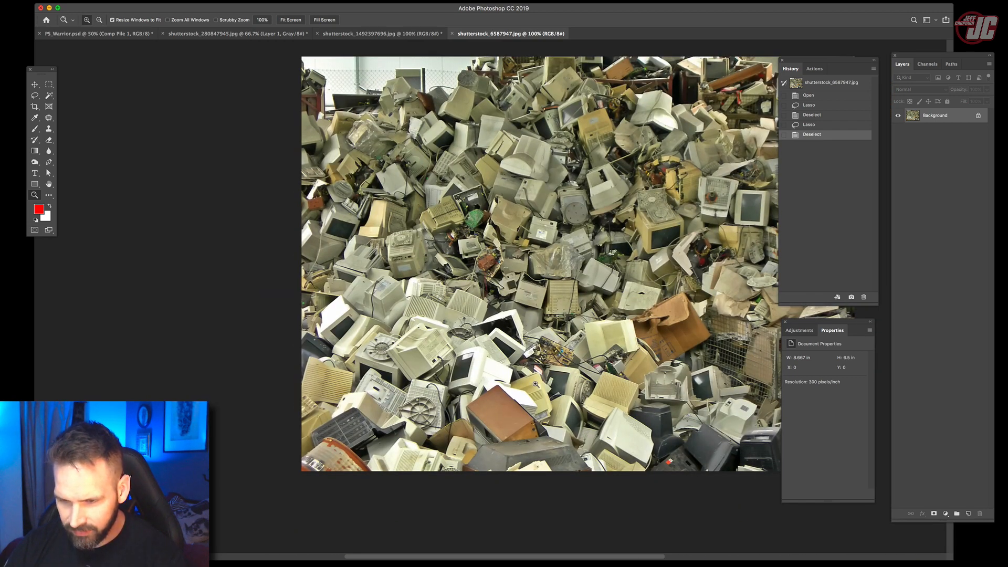
left_click(426, 322)
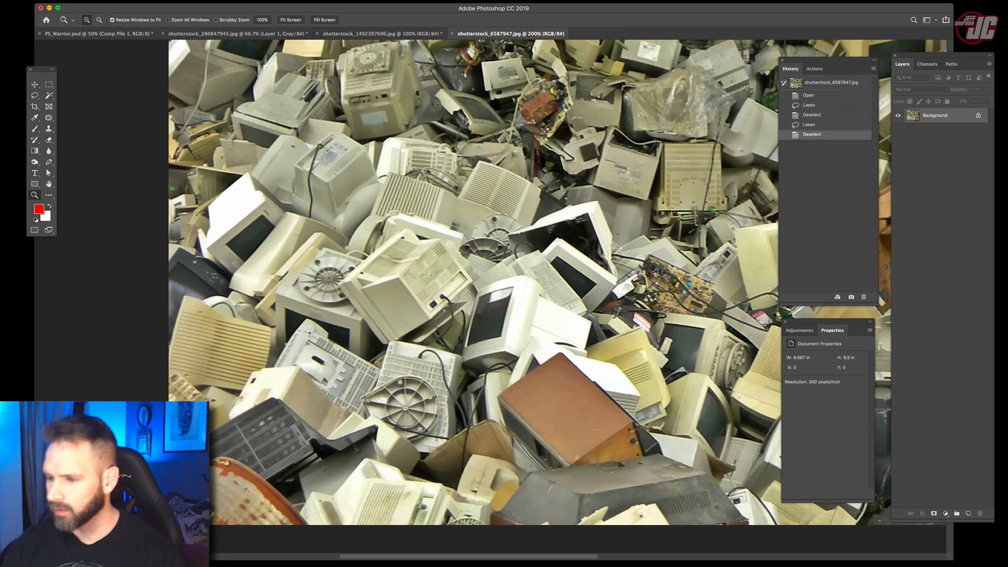
key("super+alt+shift+n")
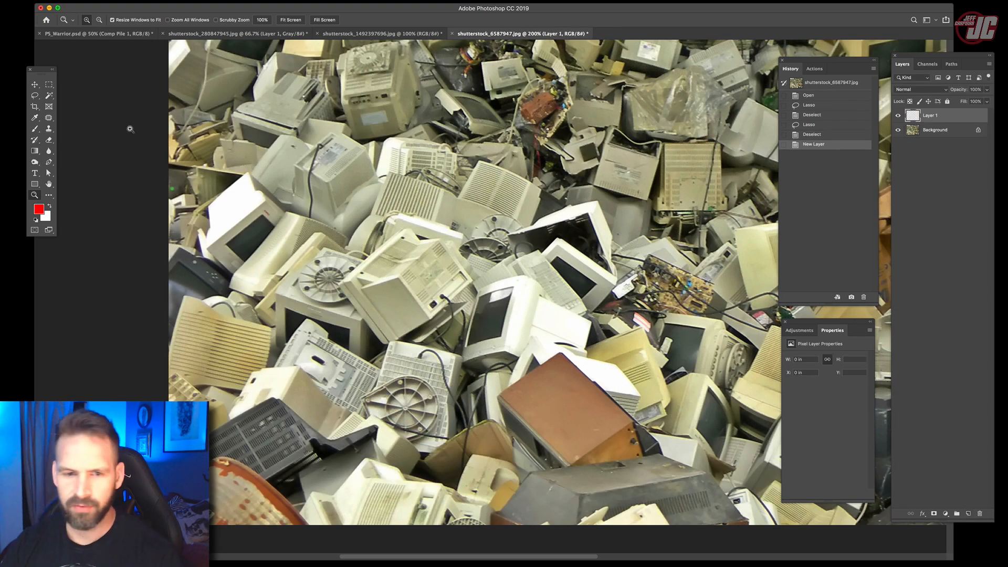
- Configure the red brush at 22 px size, 58% hardness and about 86% opacity, testing strokes on the white monitor
left_click(35, 129)
right_click(298, 170)
left_click_drag(175, 258, 238, 184)
right_click(261, 179)
left_click(331, 216)
left_click(308, 198)
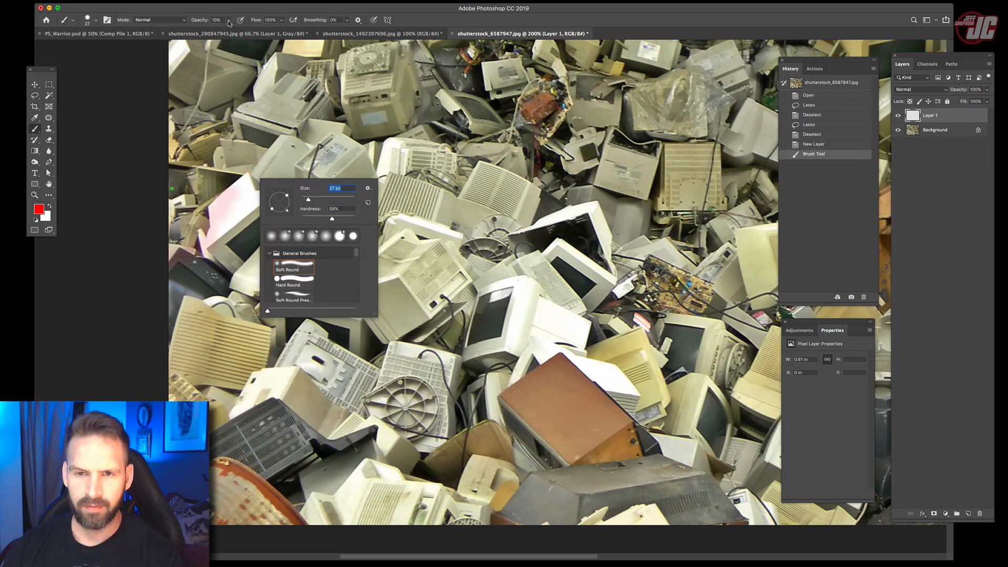
left_click(228, 20)
mouse_move(211, 252)
left_mouse_down()
mouse_move(214, 216)
mouse_move(232, 190)
left_mouse_up()
left_click(251, 30)
right_click(276, 133)
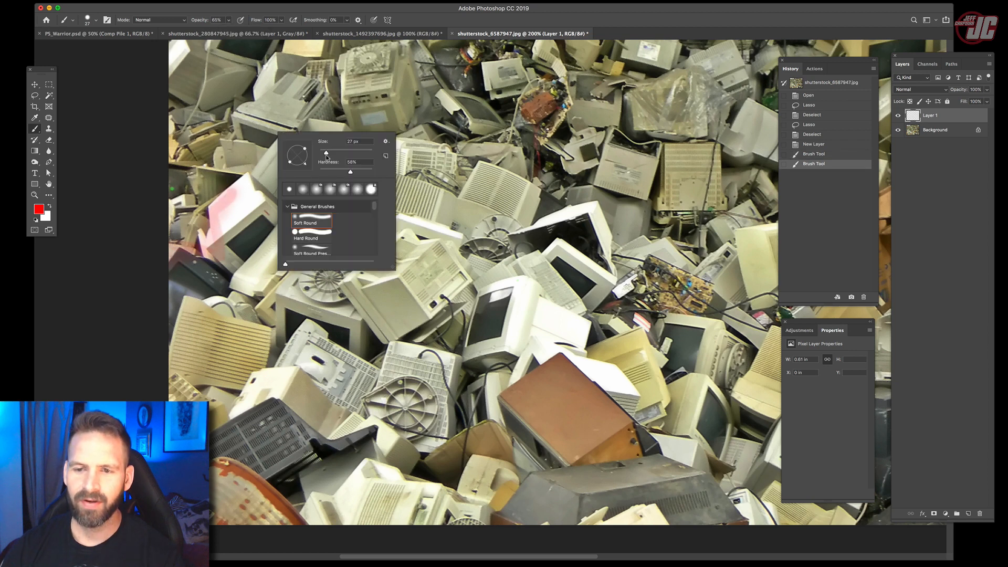
left_click(323, 153)
key("Return")
- Paint a red guide line along the upper contour of the foreground computers, from the photo's left edge down to its bottom edge
mouse_move(176, 242)
left_mouse_down()
mouse_move(233, 192)
mouse_move(313, 149)
mouse_move(361, 149)
mouse_move(373, 173)
mouse_move(417, 185)
mouse_move(478, 170)
mouse_move(538, 184)
mouse_move(546, 215)
mouse_move(603, 209)
mouse_move(615, 274)
left_mouse_up()
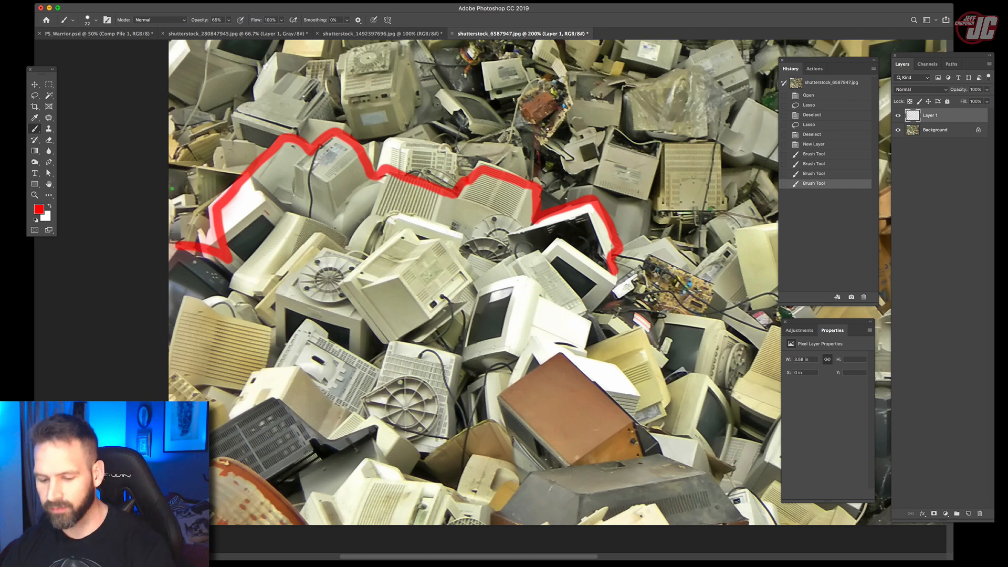
mouse_move(607, 259)
left_mouse_down()
mouse_move(521, 205)
mouse_move(557, 206)
mouse_move(573, 179)
mouse_move(624, 225)
mouse_move(634, 271)
mouse_move(661, 289)
mouse_move(688, 269)
mouse_move(742, 284)
mouse_move(752, 299)
mouse_move(733, 360)
left_mouse_up()
mouse_move(693, 339)
left_mouse_down()
mouse_move(635, 324)
mouse_move(704, 357)
mouse_move(698, 460)
left_mouse_up()
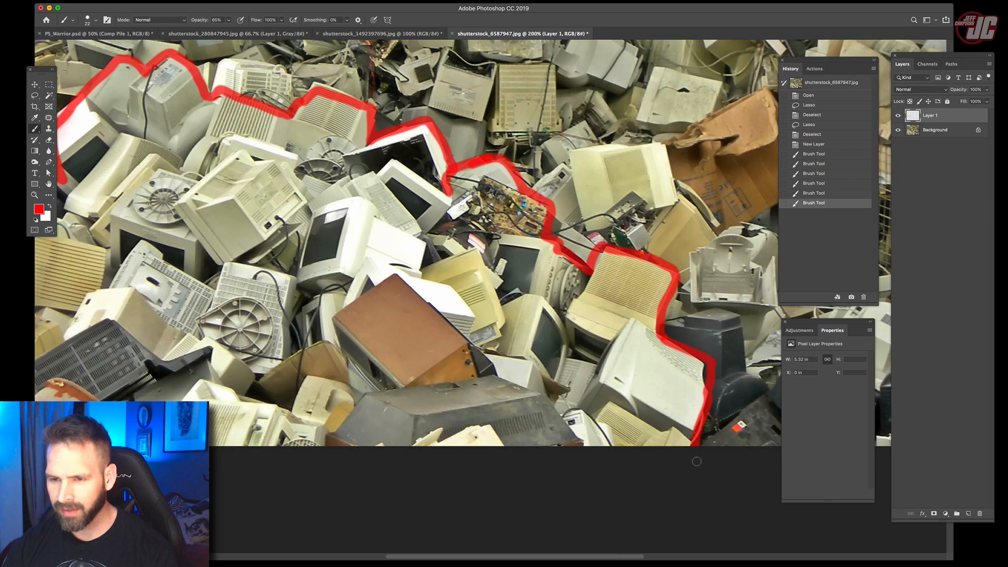
mouse_move(567, 303)
left_mouse_down()
mouse_move(560, 297)
mouse_move(720, 317)
mouse_move(628, 318)
left_mouse_up()
left_click_drag(398, 223, 490, 244)
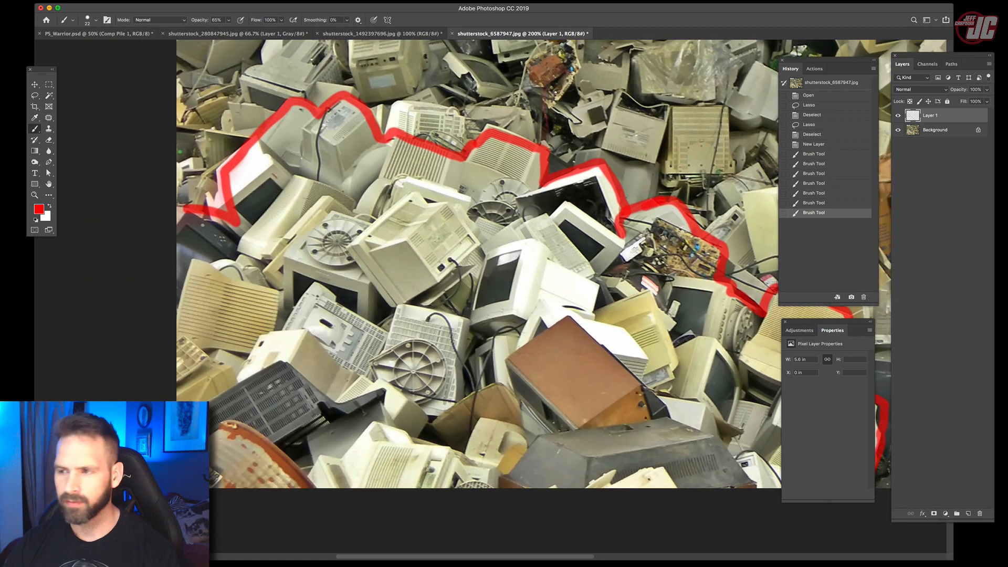
- Lower the opacity of the red guide line layer to 21%
left_click(987, 90)
left_click_drag(963, 103, 955, 103)
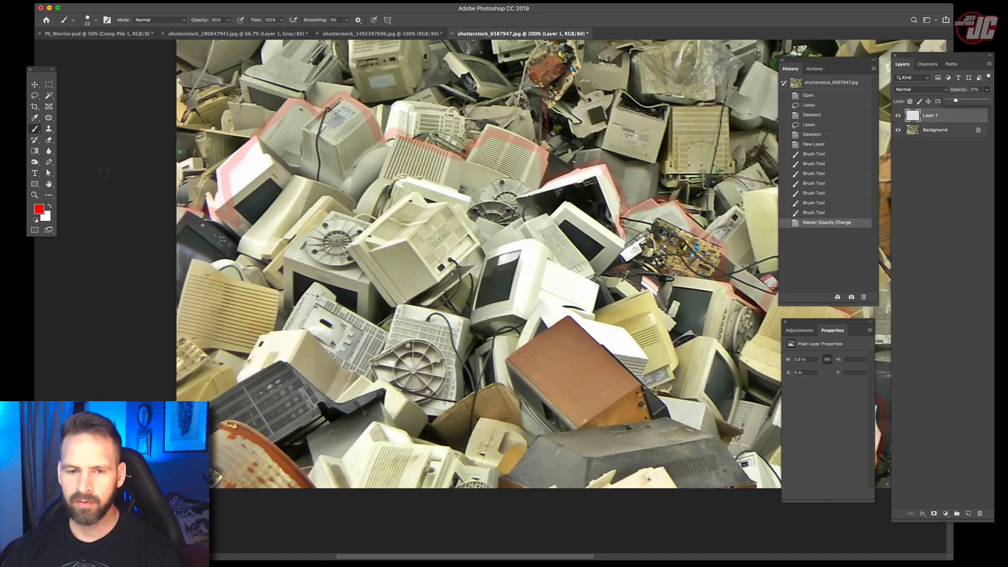
- Start a Pen path at the photo's left edge and run it along the dark monitor's upper edge to the white sliver
left_click(35, 195)
left_click(183, 214)
left_click(184, 215)
left_click(185, 214)
left_click(186, 214)
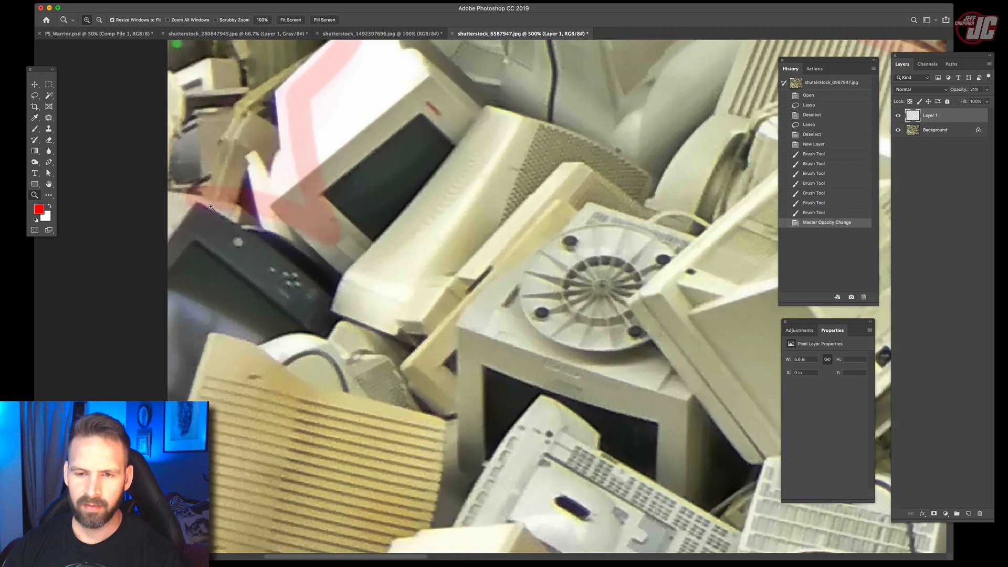
left_click(186, 214)
left_click(187, 213)
left_click(214, 200)
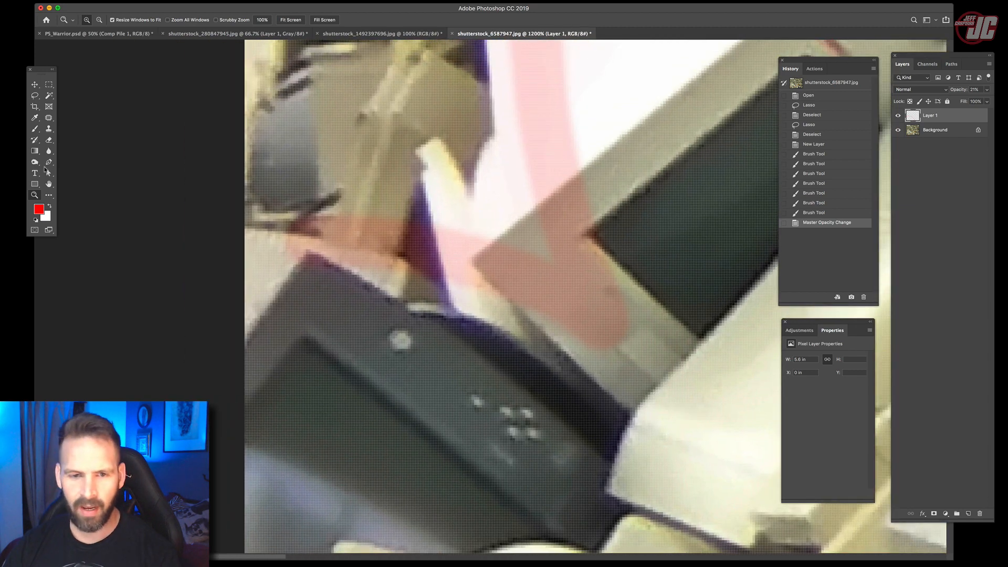
key("p")
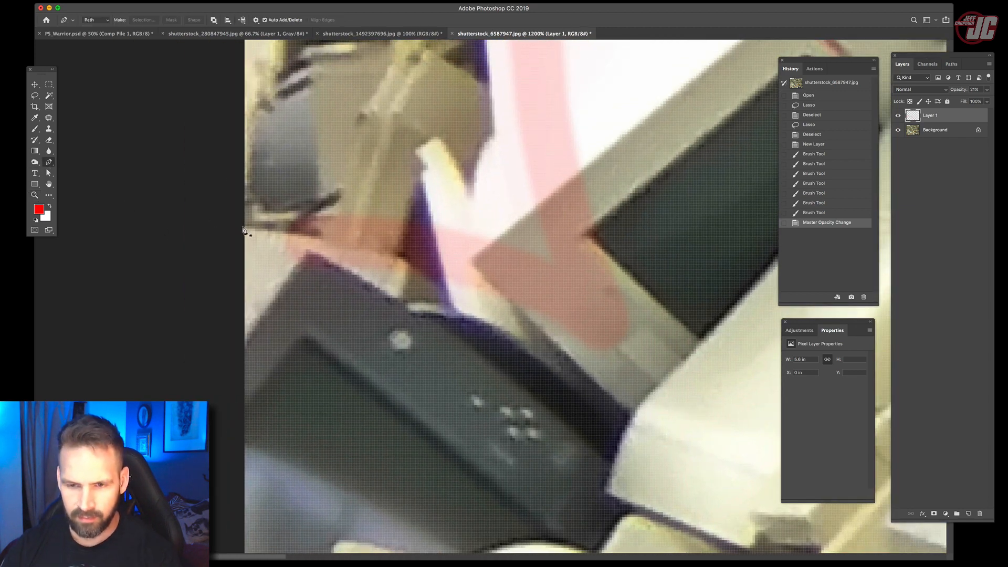
left_click(242, 226)
left_click_drag(308, 249, 333, 261)
left_click(405, 305)
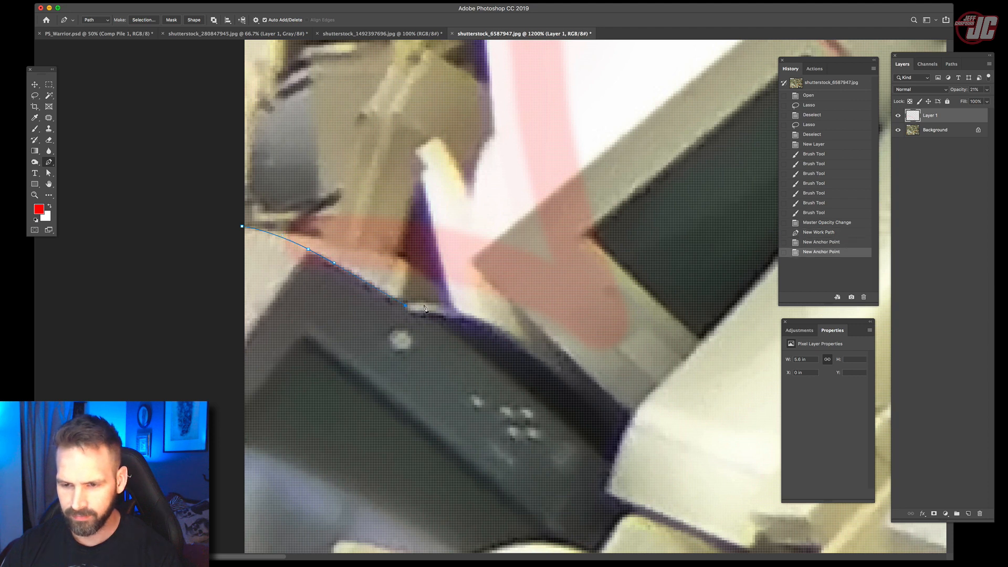
left_click(423, 305)
left_click(453, 305)
- Continue the path up around the white sliver's tip and onto the edge of the tilted white monitor
left_click(423, 177)
left_click(415, 152)
left_click(429, 143)
left_click(441, 139)
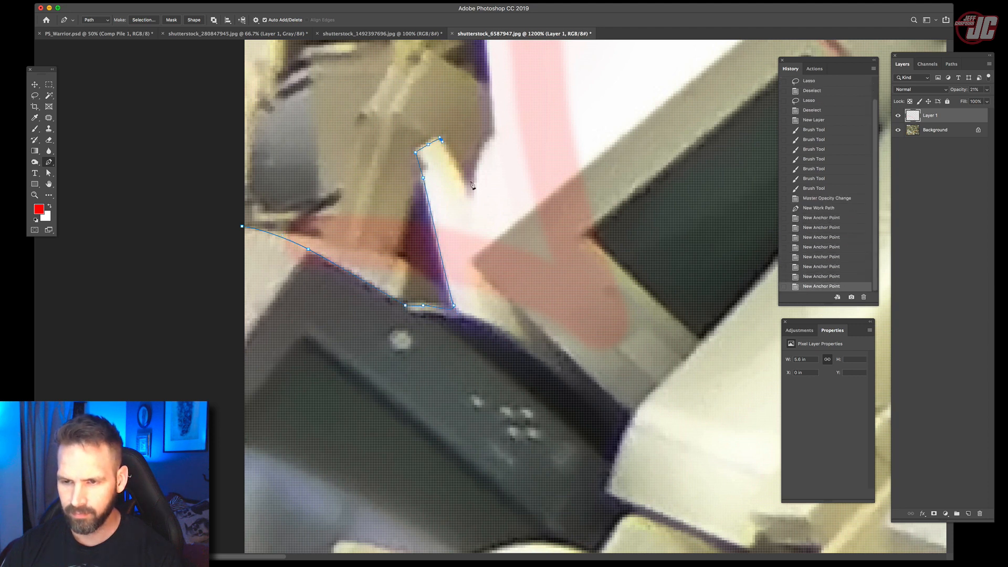
left_click(472, 200)
left_click(480, 169)
left_click(489, 138)
left_click(497, 126)
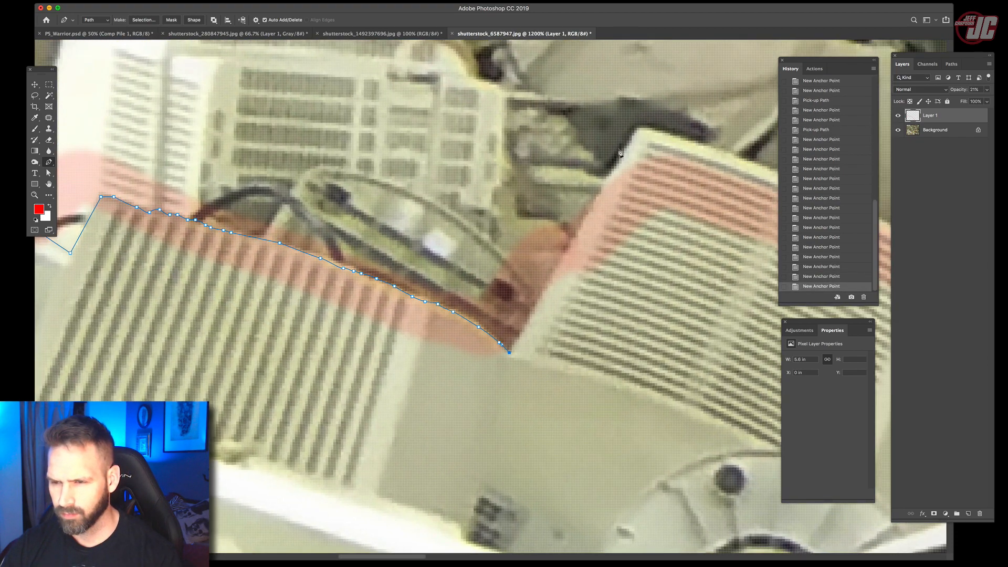
- Trace the path around the upper corner and along the top edge of the vented computer case, following the faded guide
left_click(631, 141)
left_click(642, 131)
left_click(662, 133)
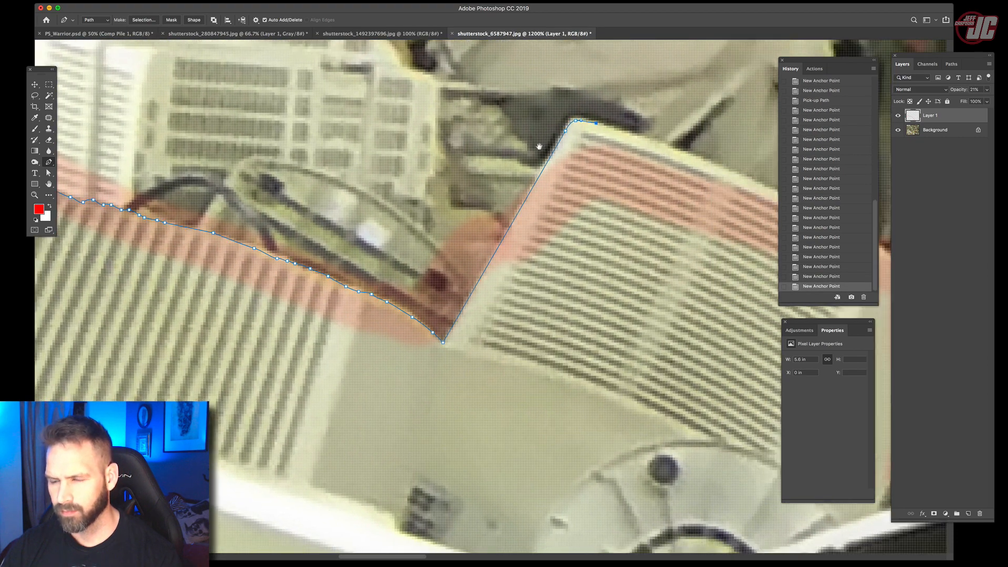
scroll(589, 183, "right", 5)
left_click(576, 174)
left_click(648, 207)
left_click(704, 251)
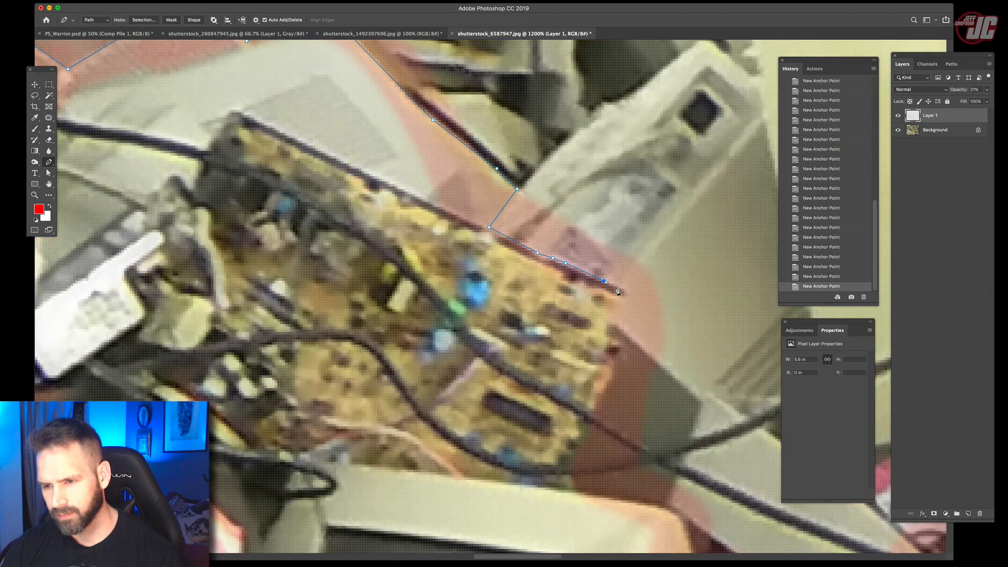
- Continue the path past the circuit board and around the dark monitors down to the photo's bottom edge
left_click(636, 342)
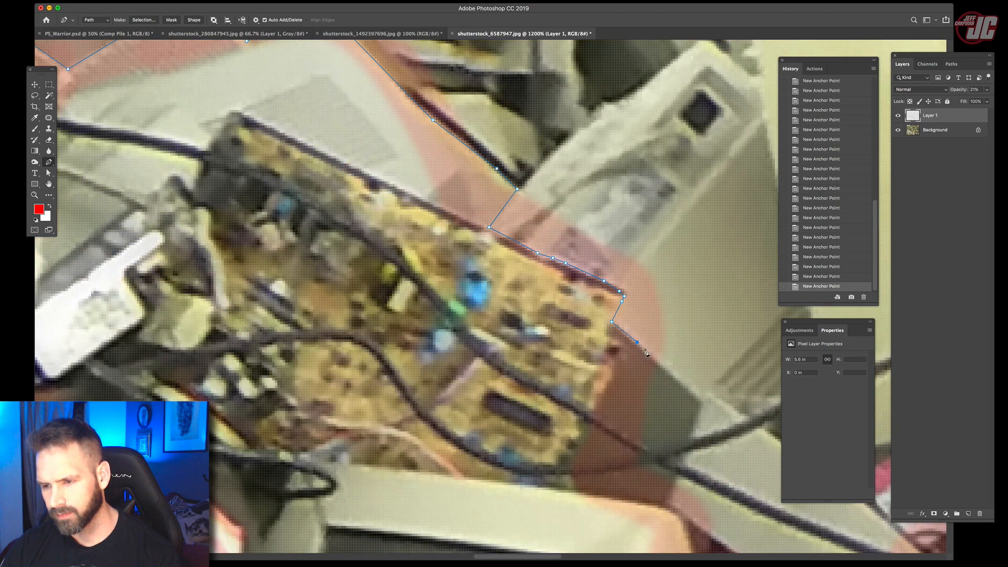
scroll(637, 341, "down", 5)
scroll(637, 342, "right", 5)
left_click(550, 244)
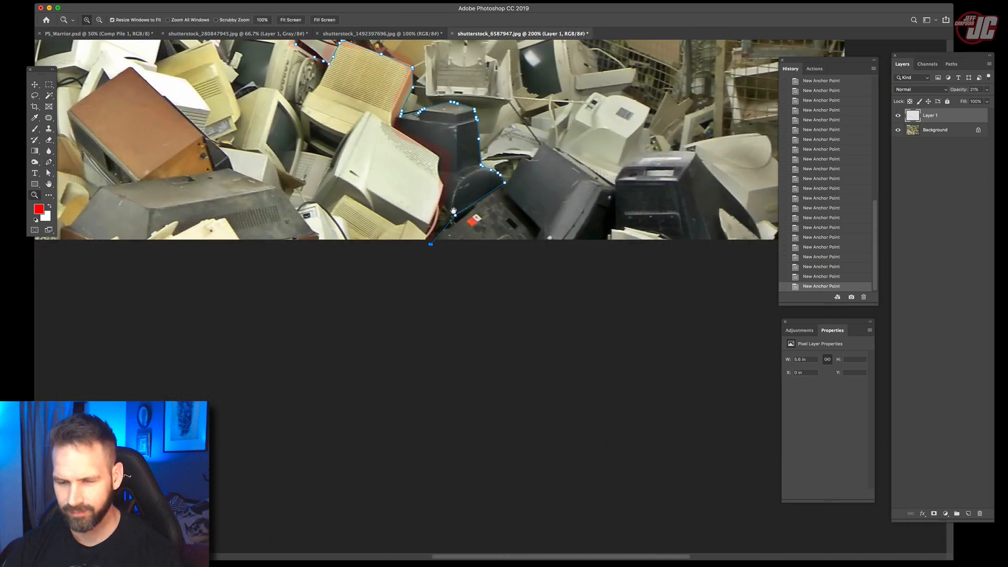
- Close the path by placing points outside the photo's bottom and left edges back to the starting anchor
left_click(454, 242, "alt")
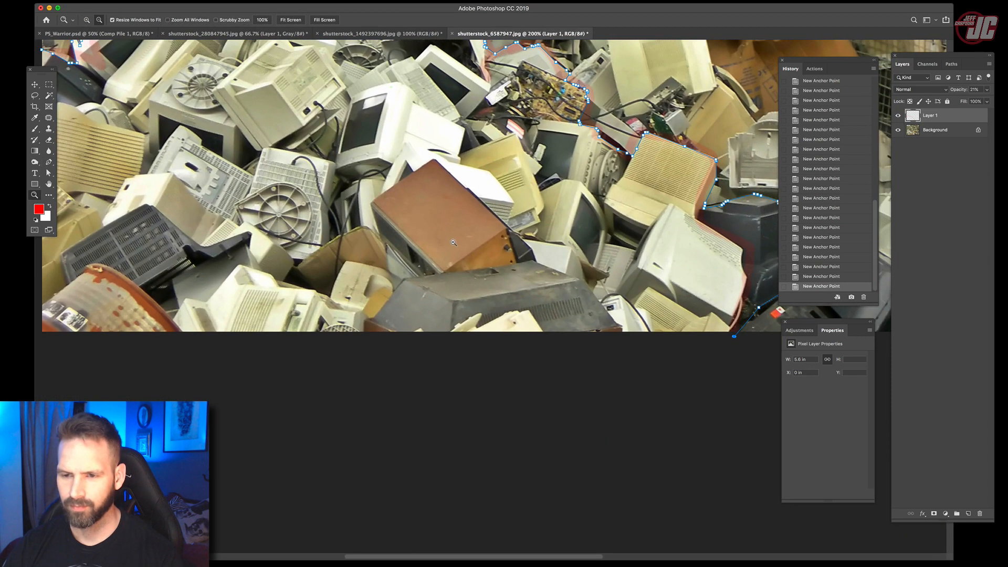
left_click(454, 242, "alt")
left_click(454, 243, "alt")
left_click(49, 162)
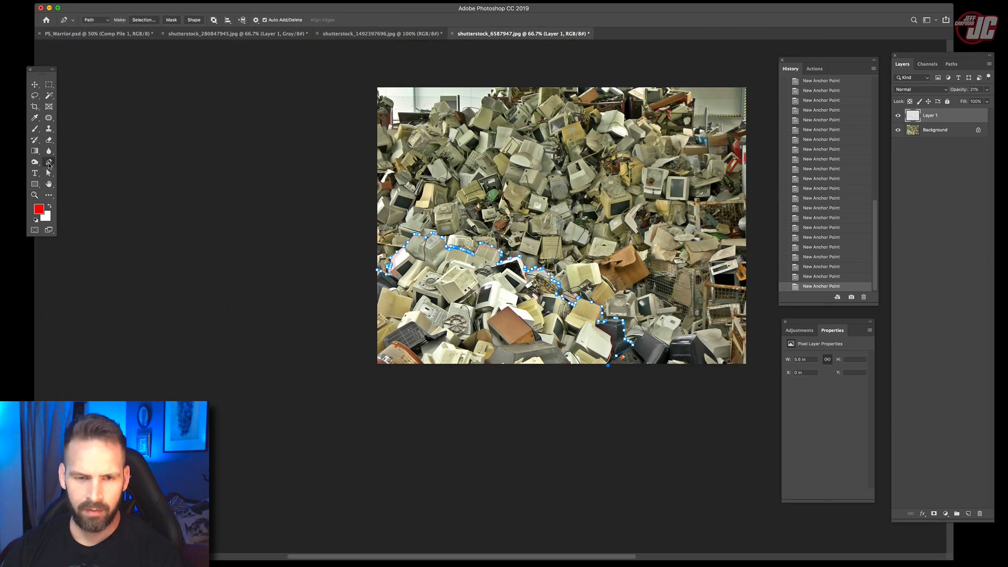
left_click(511, 381)
left_click(372, 379)
left_click(350, 360)
left_click(350, 313)
left_click(355, 284)
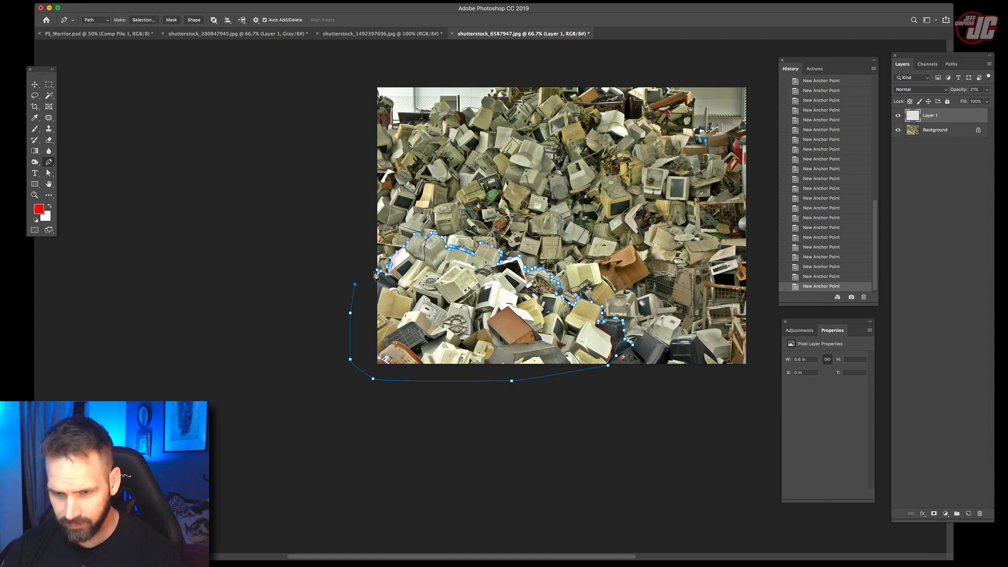
left_click(377, 271)
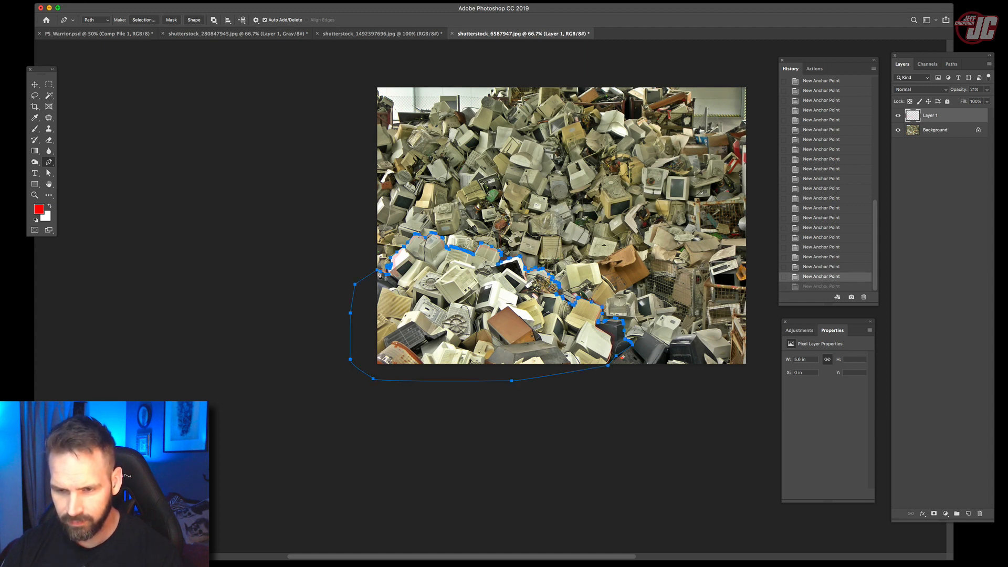
- Hide the guide layer and turn the work path into a new anti-aliased selection with a 0.3 px feather
left_click(34, 84)
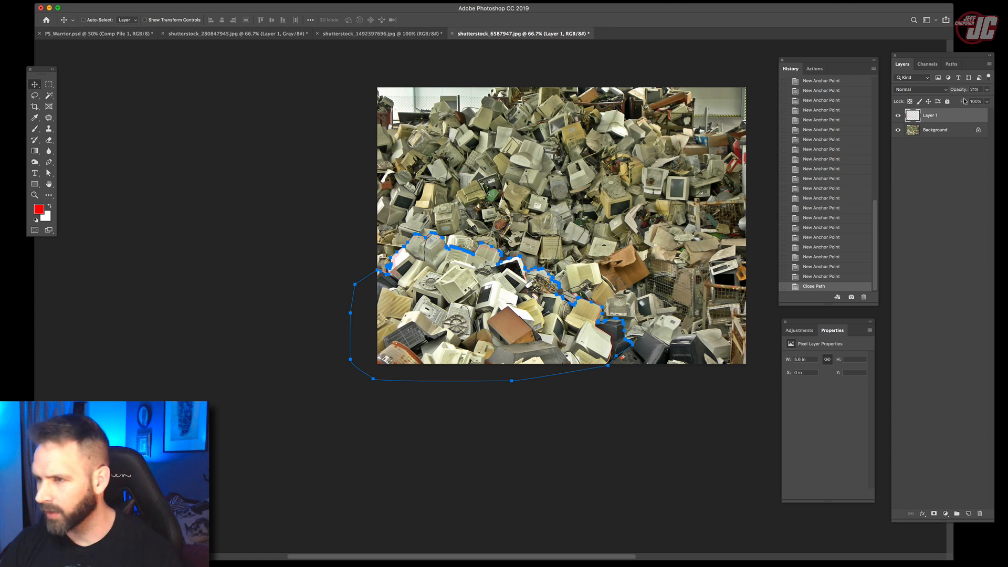
left_click(898, 116)
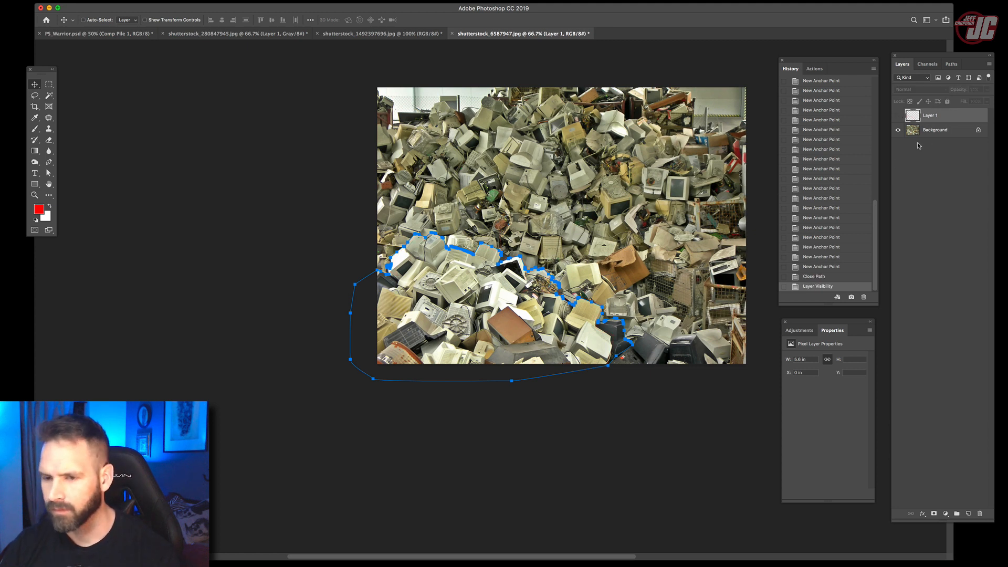
left_click(951, 64)
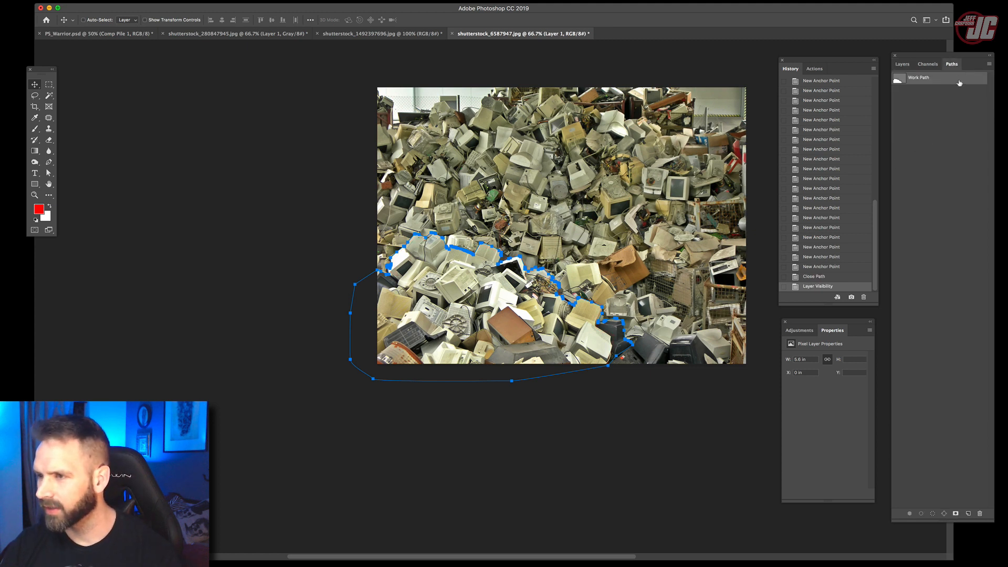
left_click(987, 68)
left_click(924, 112)
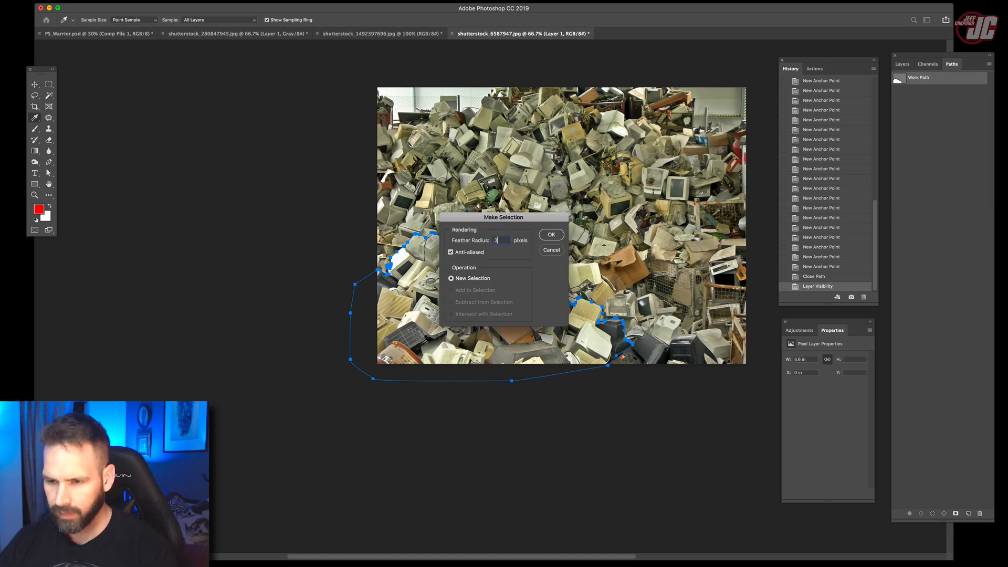
key("Return")
- Copy the selected computers from the Background layer into PS_Warrior.psd and place them behind the shield
left_click(901, 63)
left_click(934, 129)
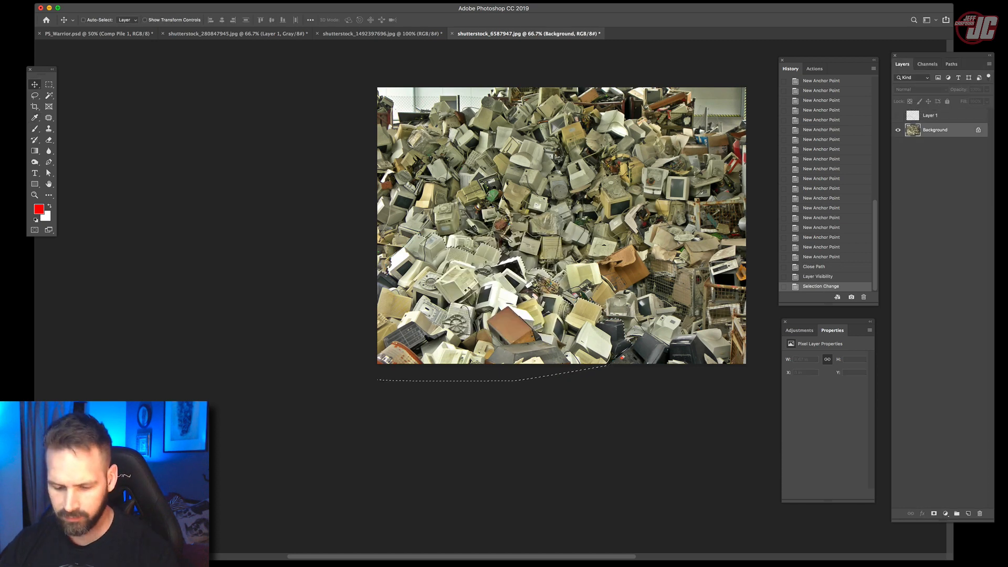
left_click(97, 33)
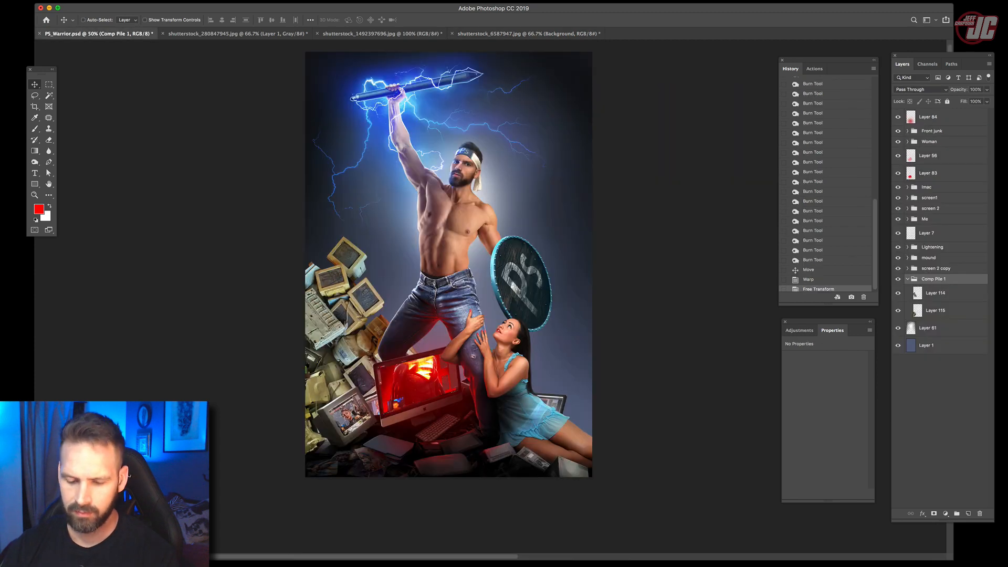
key("super+v")
left_click_drag(461, 246, 538, 231)
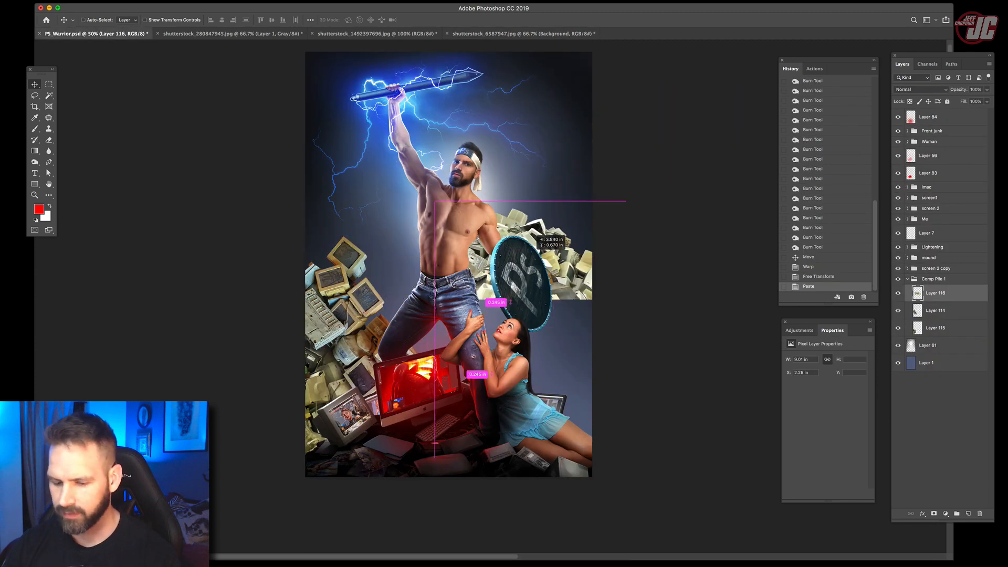
- Take the pasted layer out of the Comp Pile 1 group and place it in a new group named Comp pile 2
left_click_drag(952, 293, 956, 279)
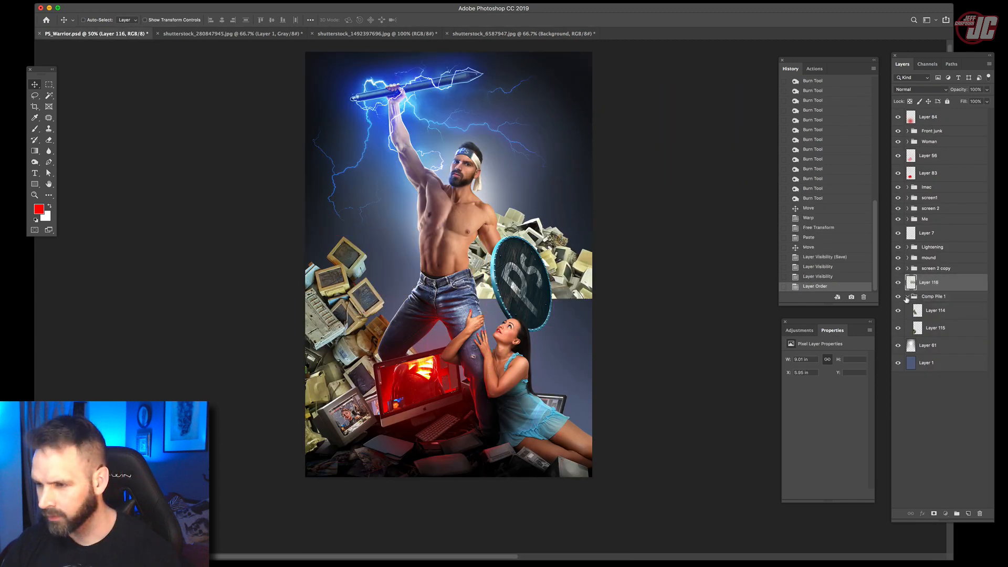
left_click(907, 297)
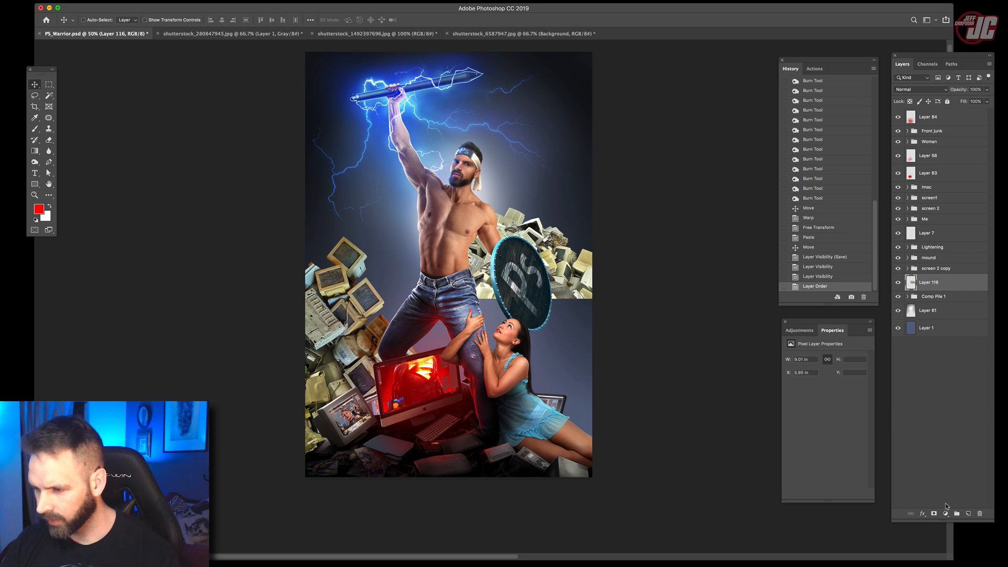
left_click(957, 514)
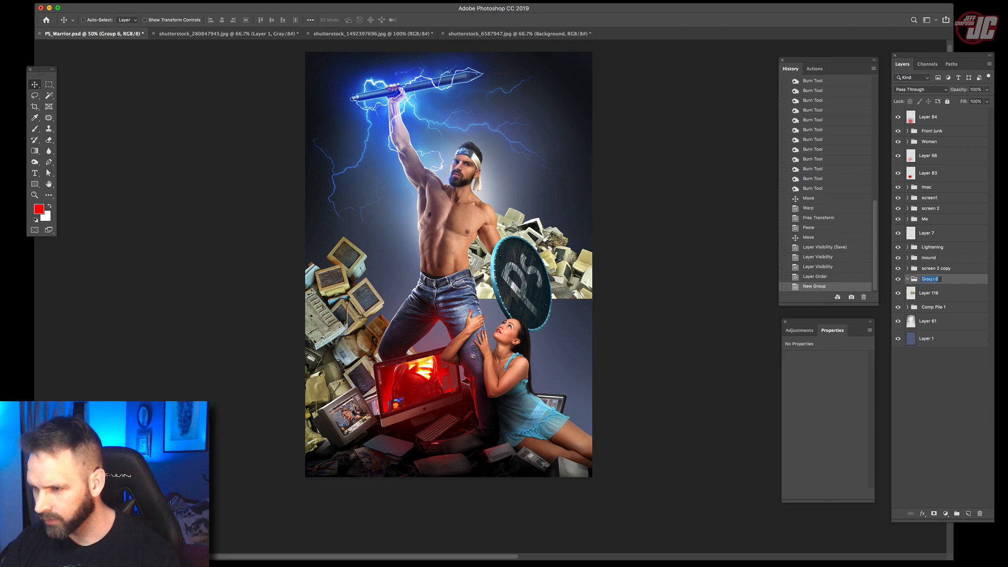
type("Comp pile 2")
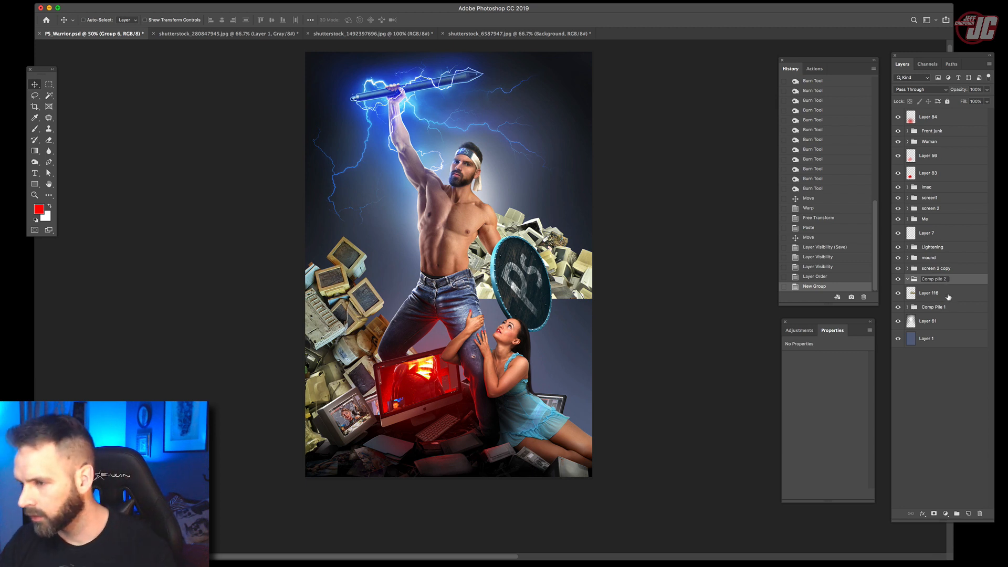
left_click_drag(954, 295, 962, 288)
- Transform the pasted pile to about 132% scale and about -75° rotation, fitting it behind the shield and the woman
left_click_drag(622, 200, 671, 149)
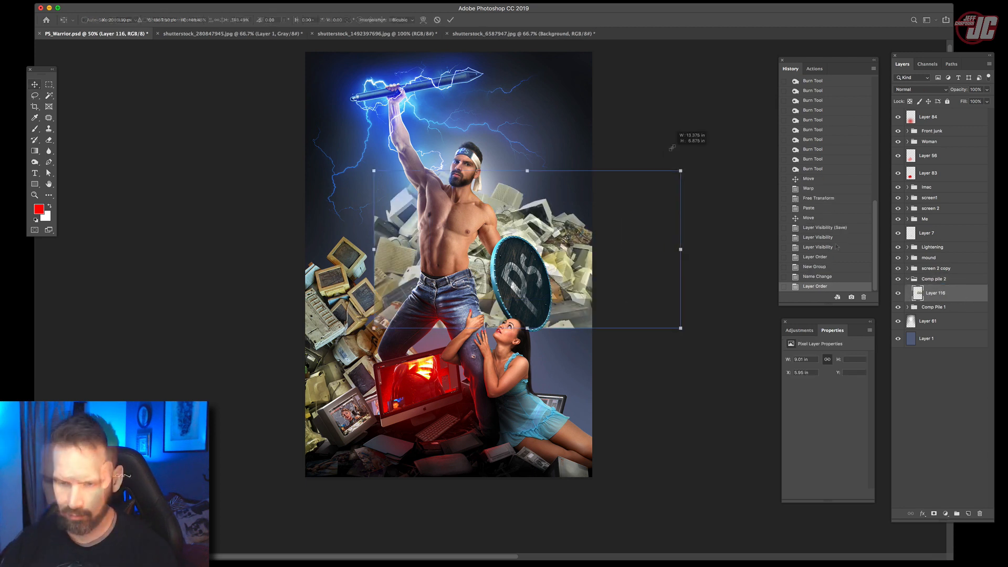
left_click_drag(505, 260, 580, 301)
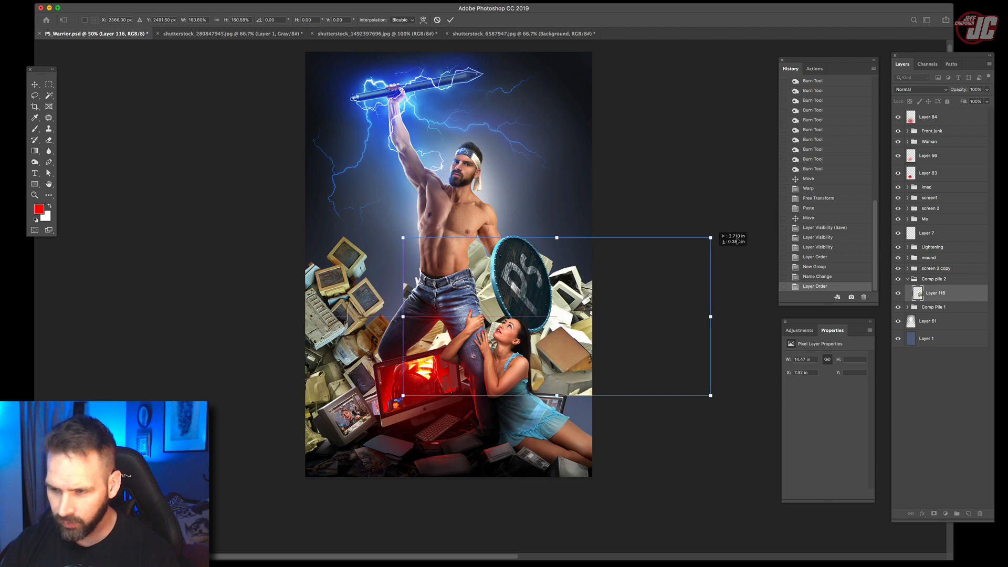
left_click_drag(713, 218, 576, 137)
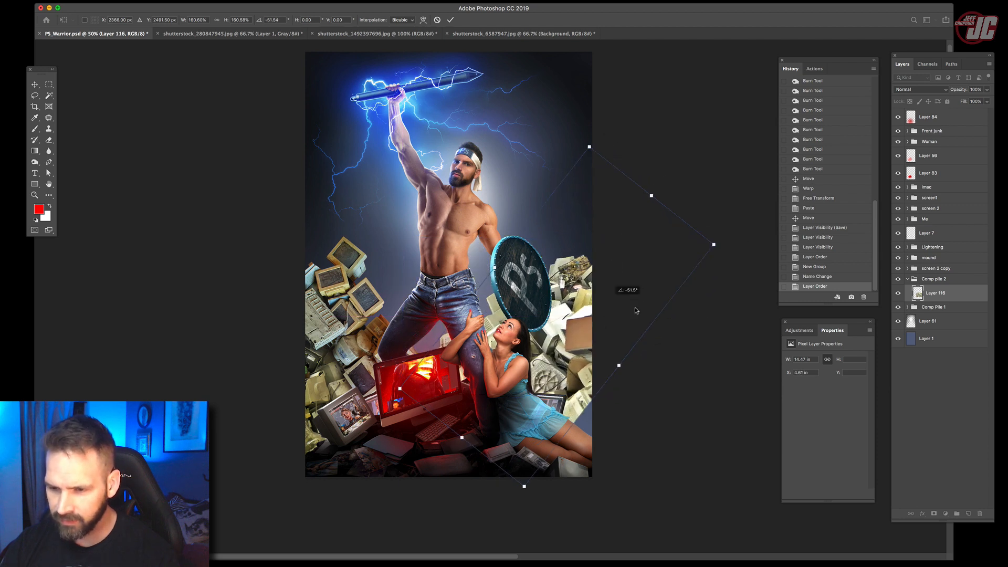
left_click_drag(571, 330, 599, 306)
left_click_drag(727, 226, 665, 208)
left_click_drag(626, 267, 599, 301)
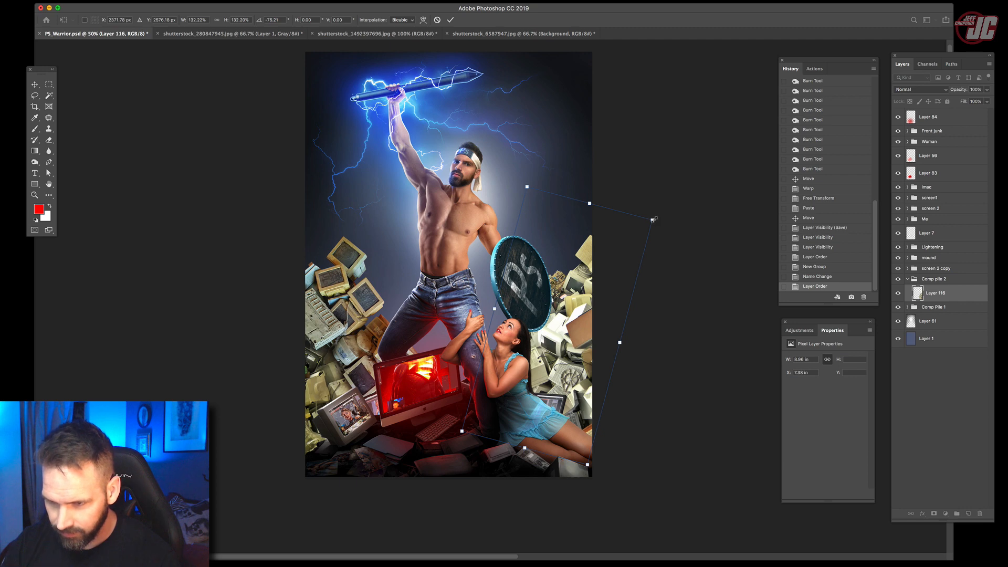
left_click_drag(652, 220, 650, 221)
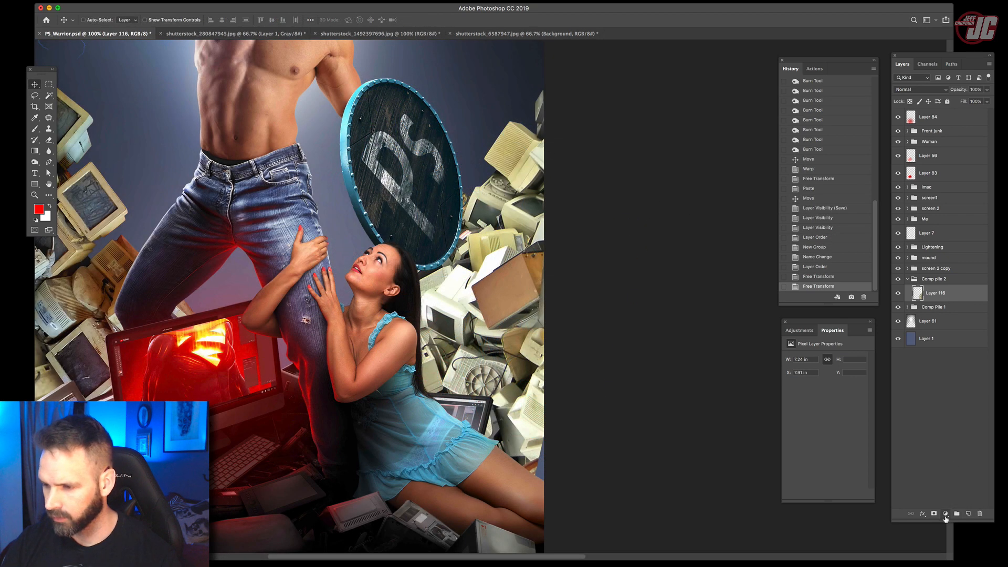
- Add a Levels adjustment clipped to the new computer pile and lower its white output level to darken it
left_click(946, 513)
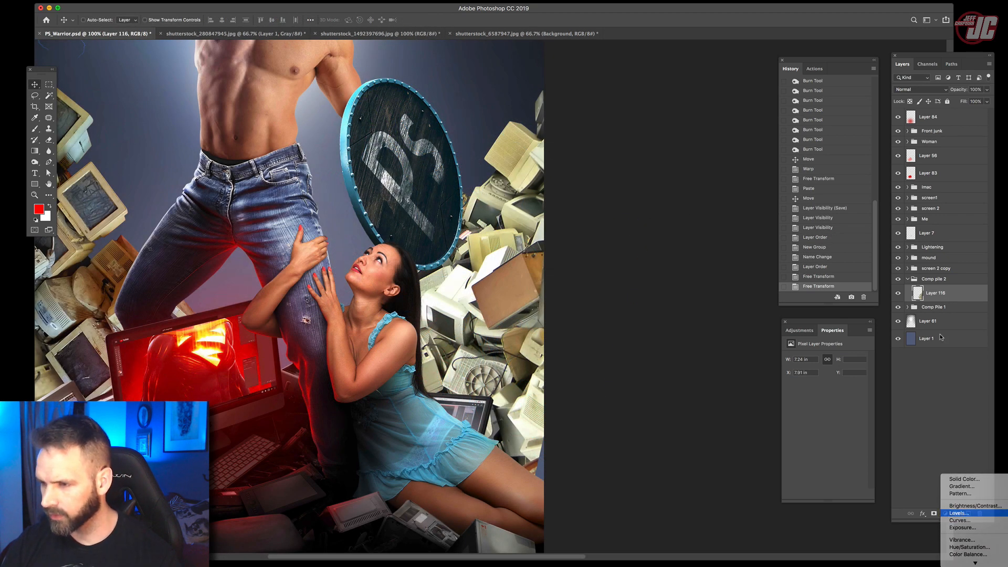
left_click(959, 513)
right_click(960, 293)
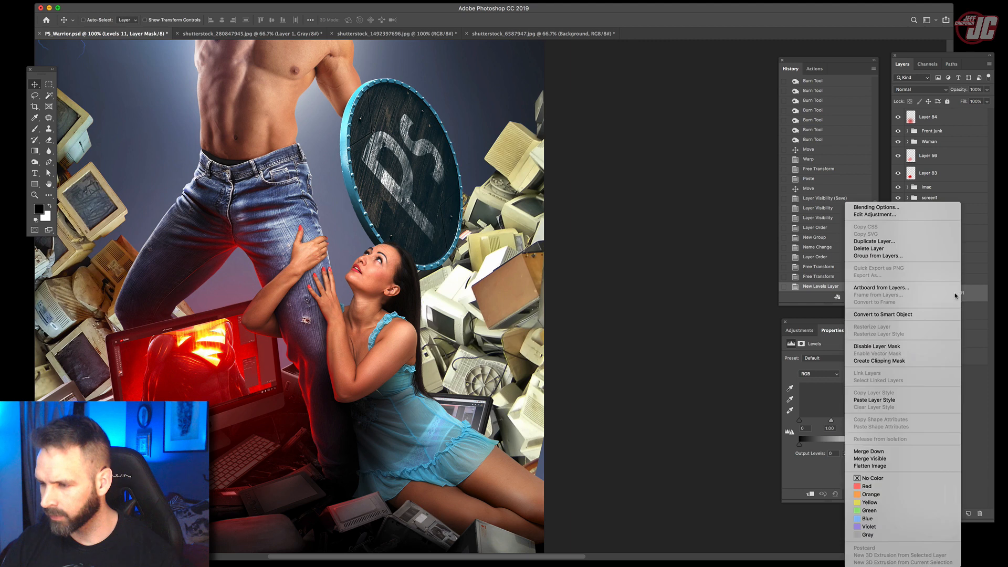
left_click(889, 360)
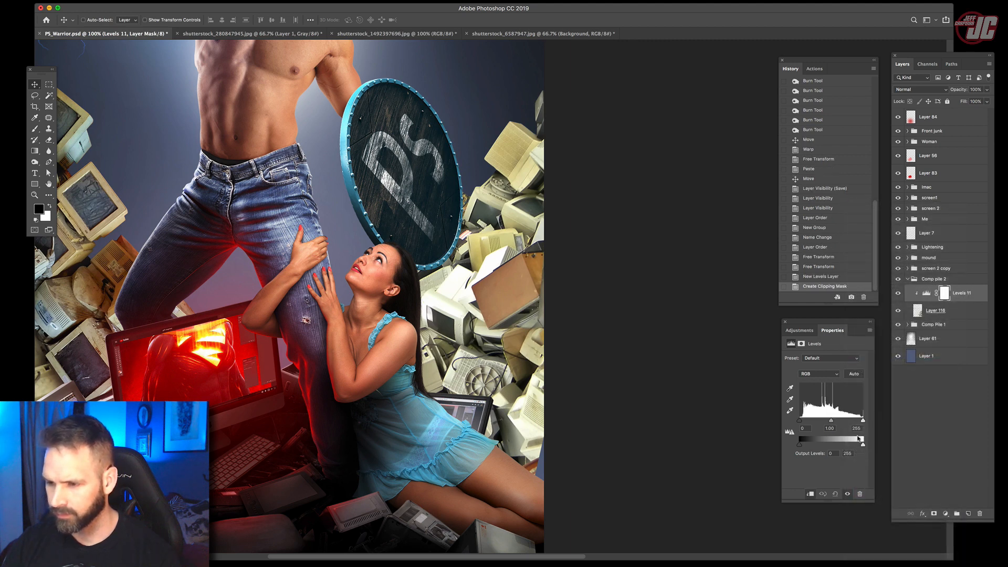
left_click_drag(860, 444, 850, 445)
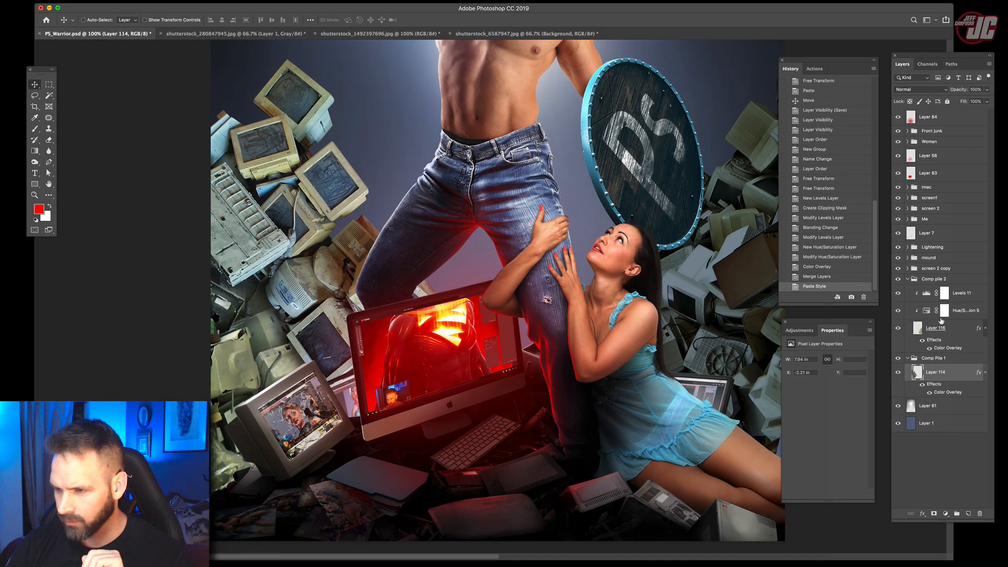
- Copy the Levels and Hue/Saturation adjustments from Comp pile 2 above Layer 114 in Comp Pile 1 and clip them to it
left_click(963, 315)
left_click(964, 300, "shift")
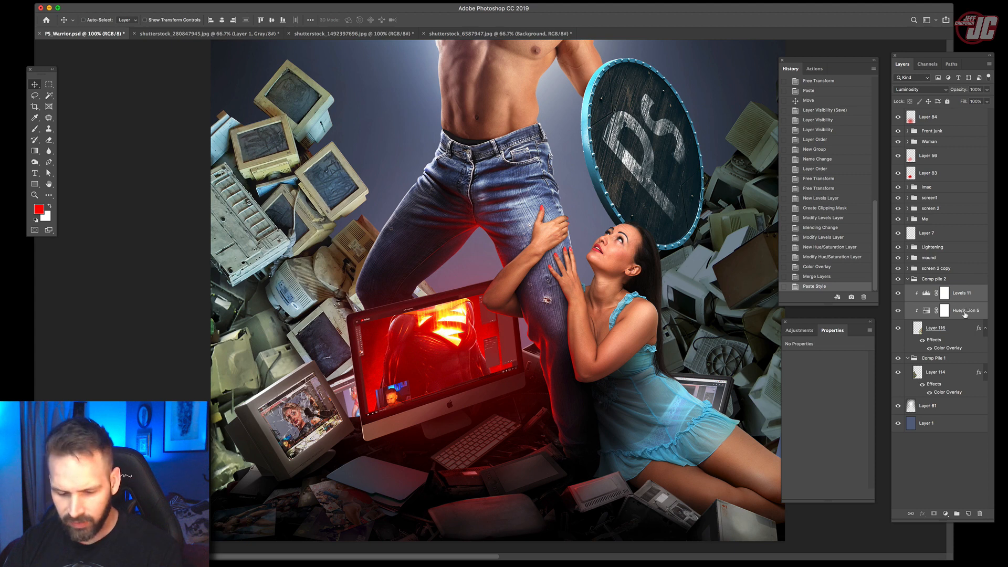
left_click_drag(965, 314, 953, 372)
right_click(954, 372)
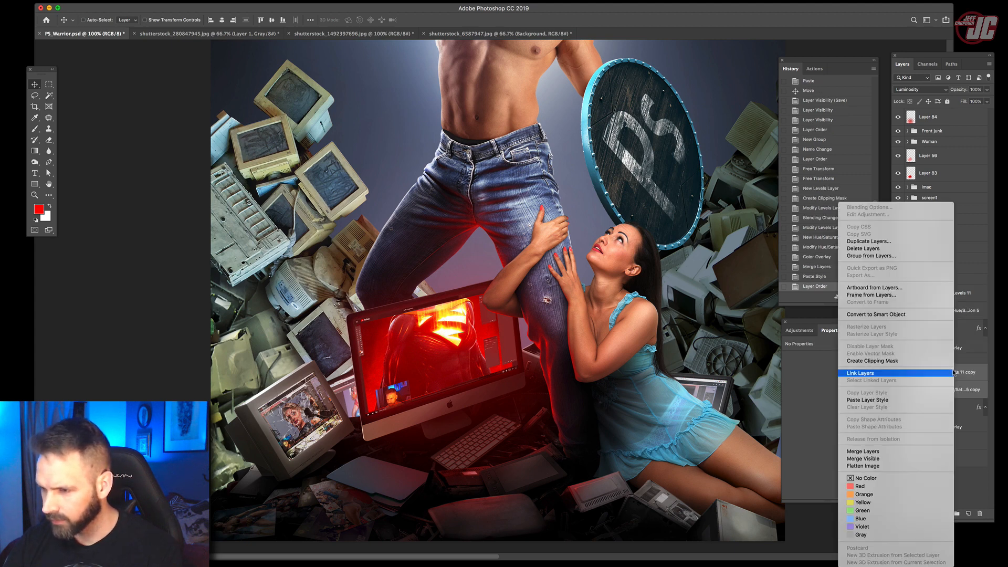
left_click(875, 361)
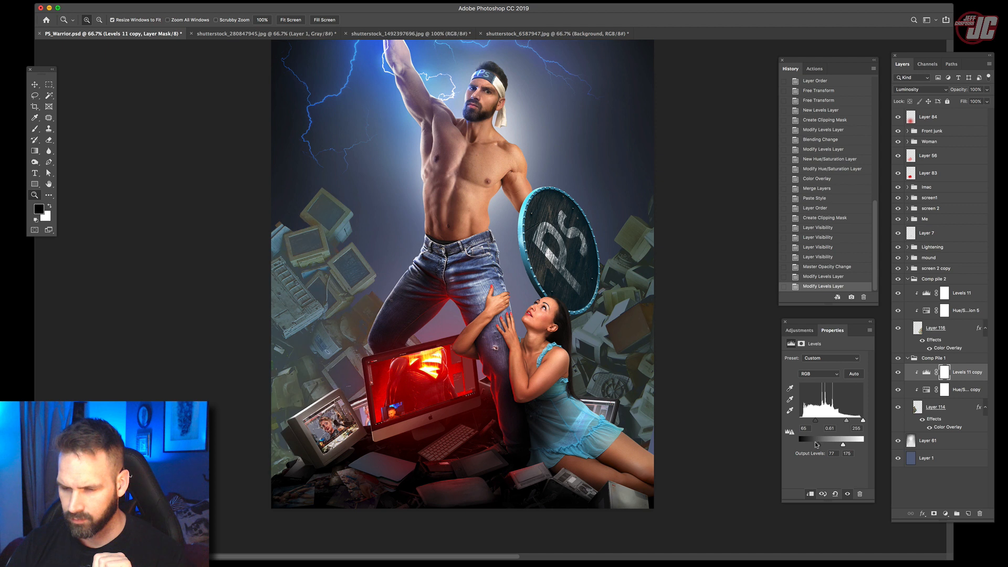
- Lower the black output level of the copied Levels adjustment to darken the Comp Pile 1 computers
left_click_drag(815, 446, 824, 423)
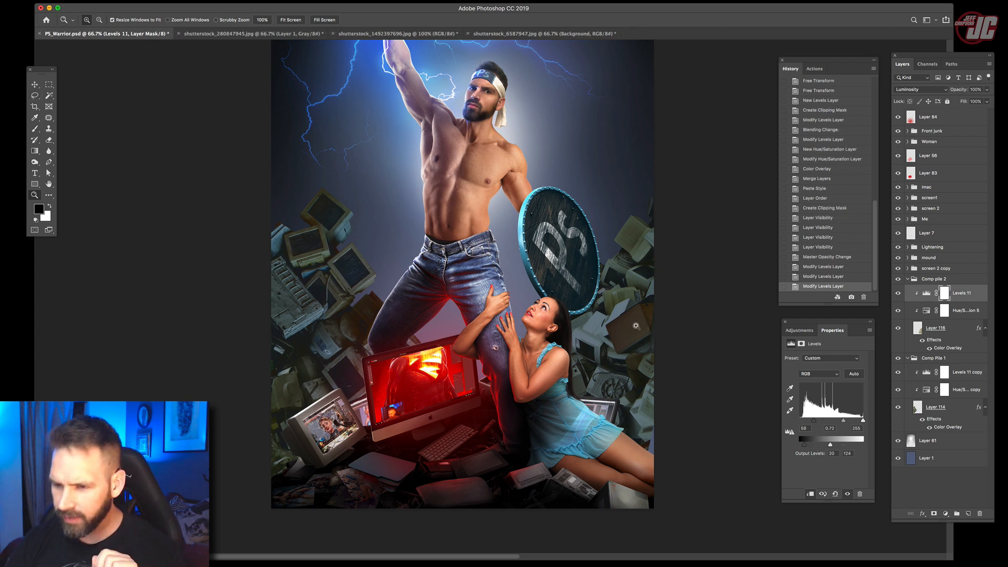
left_click(35, 84)
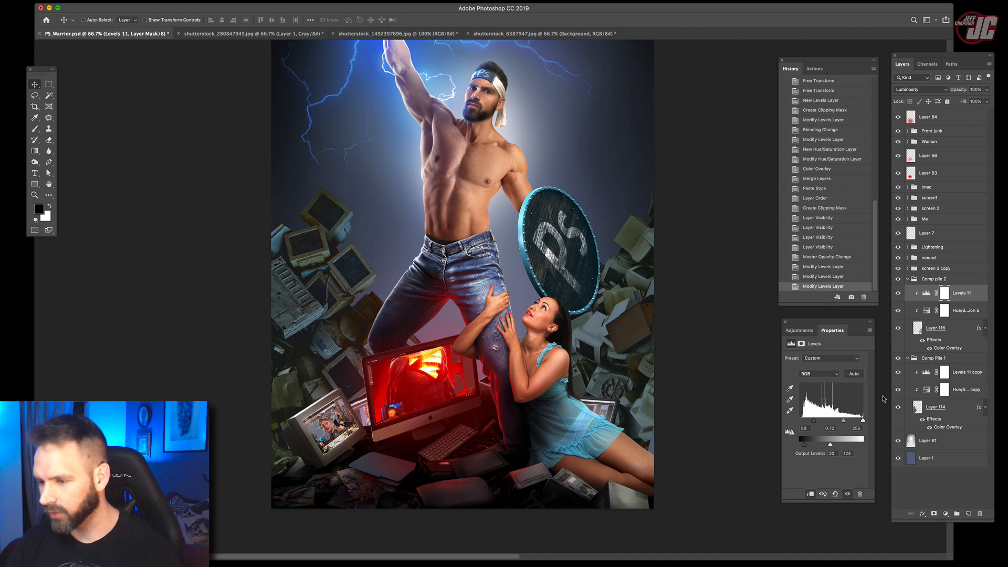
- Try Magic Wand selections of the white background in shutterstock_26389222.jpg, clear them, and set the wand to tolerance 11 with Contiguous on
key("Tab")
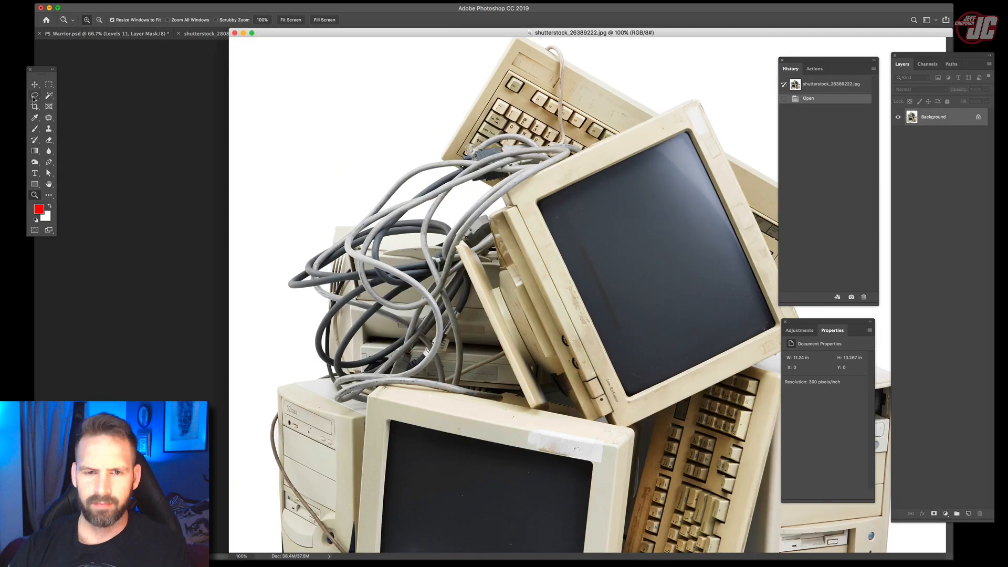
left_click(49, 96)
left_click(317, 99)
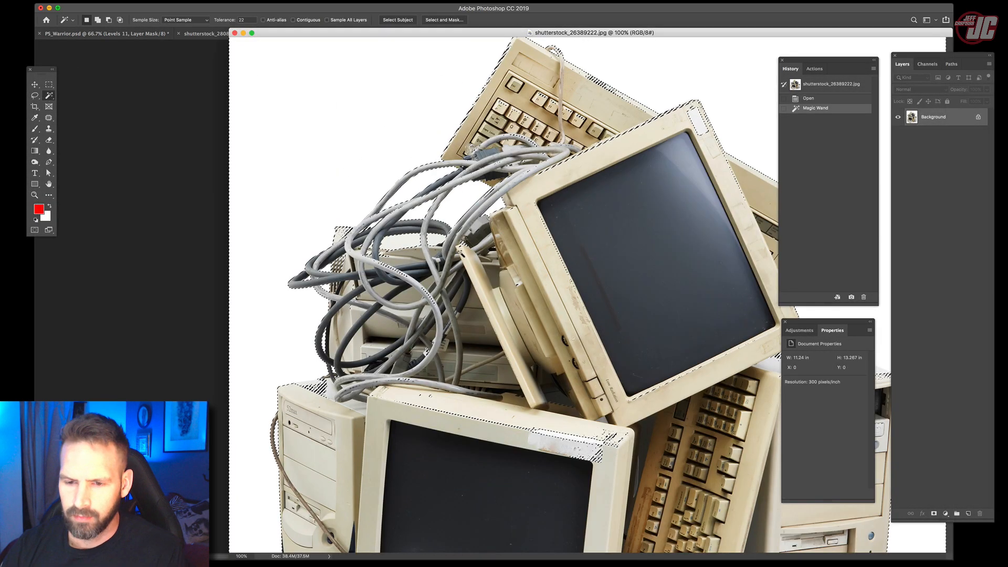
key("super+d")
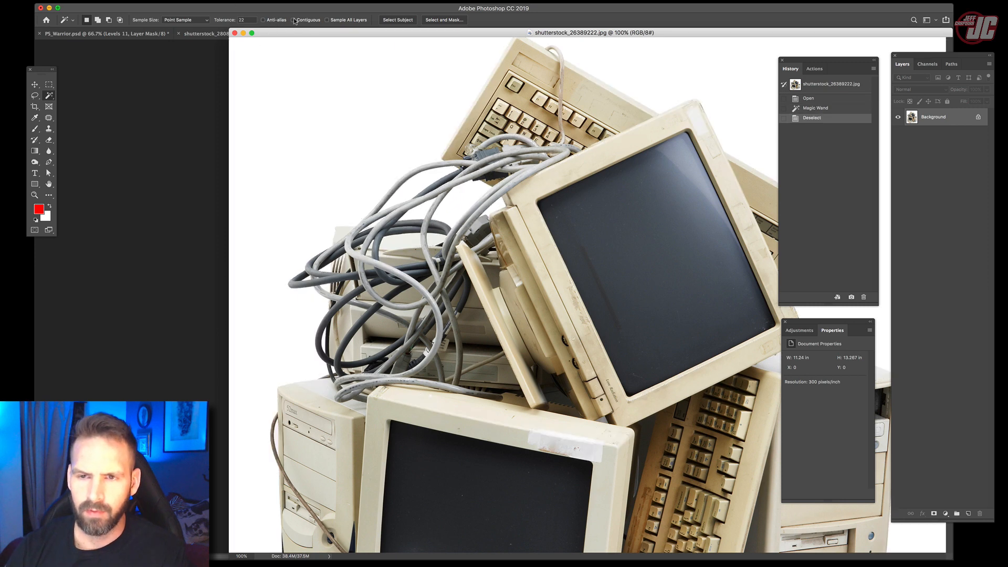
key("super+d")
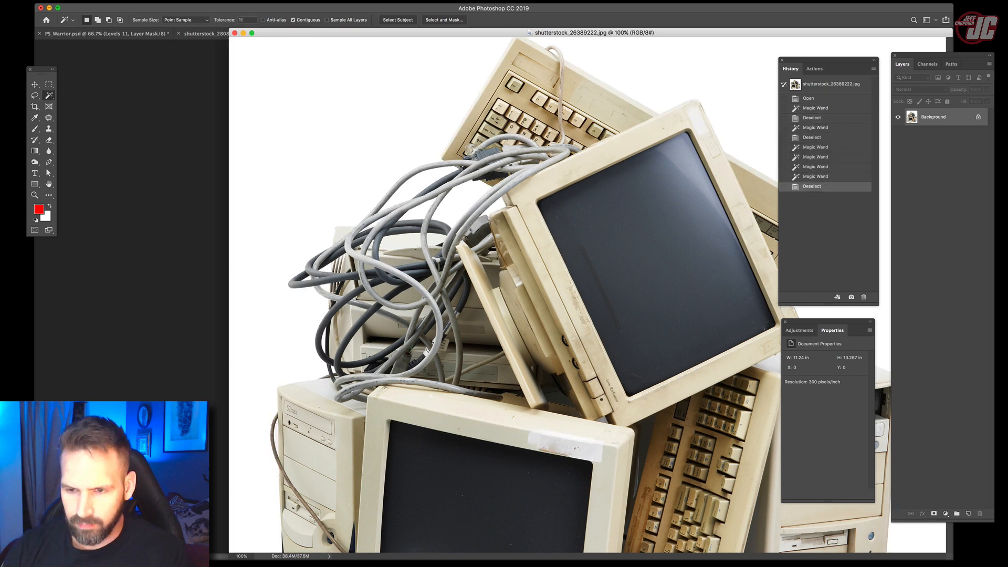
- Select the white background around the computers with the Magic Wand, adding the white gaps between the upper cables
left_click(485, 70)
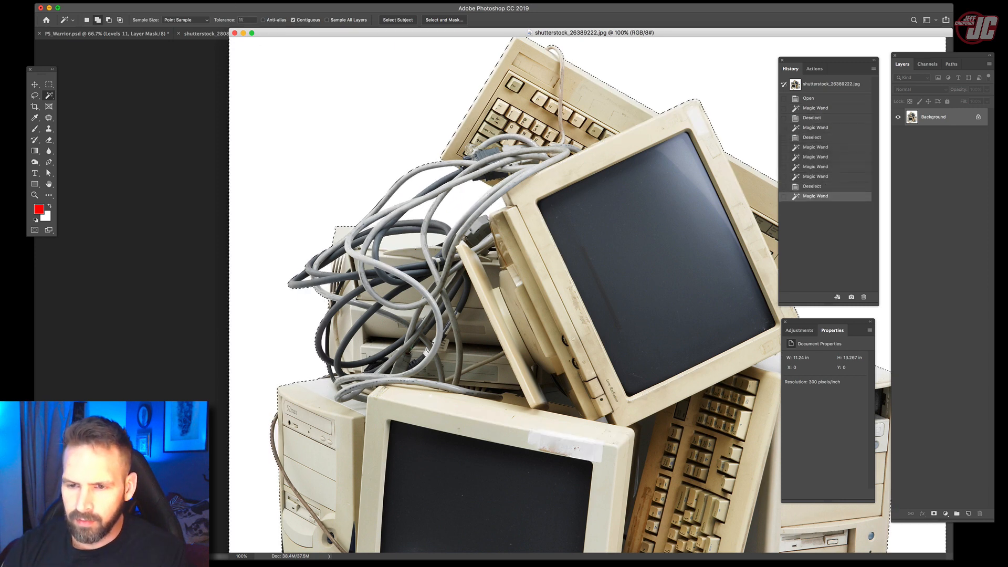
left_click(408, 193, "shift")
left_click(462, 202, "shift")
key("super+z")
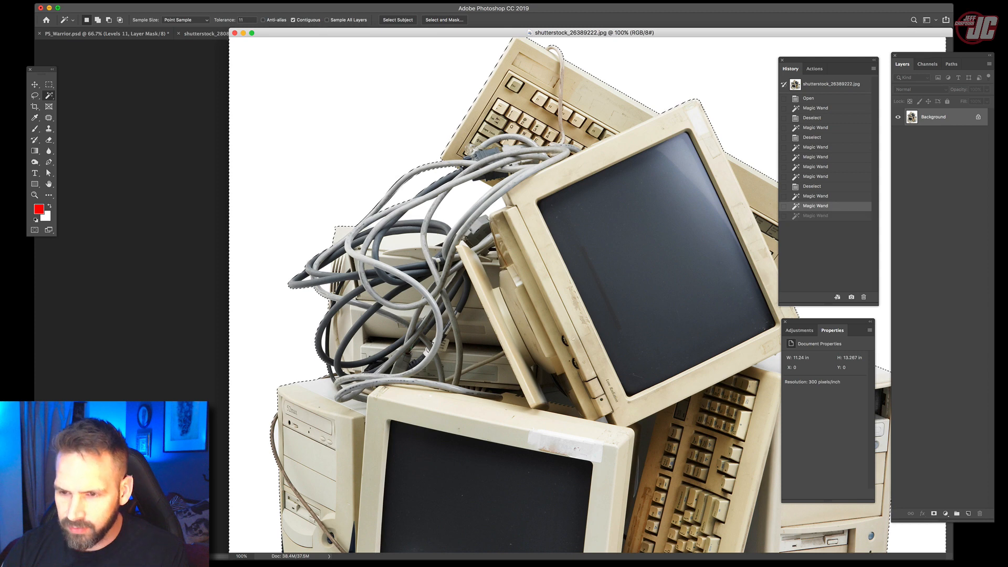
left_click(475, 197, "shift")
left_click(486, 207, "shift")
left_click(404, 240, "shift")
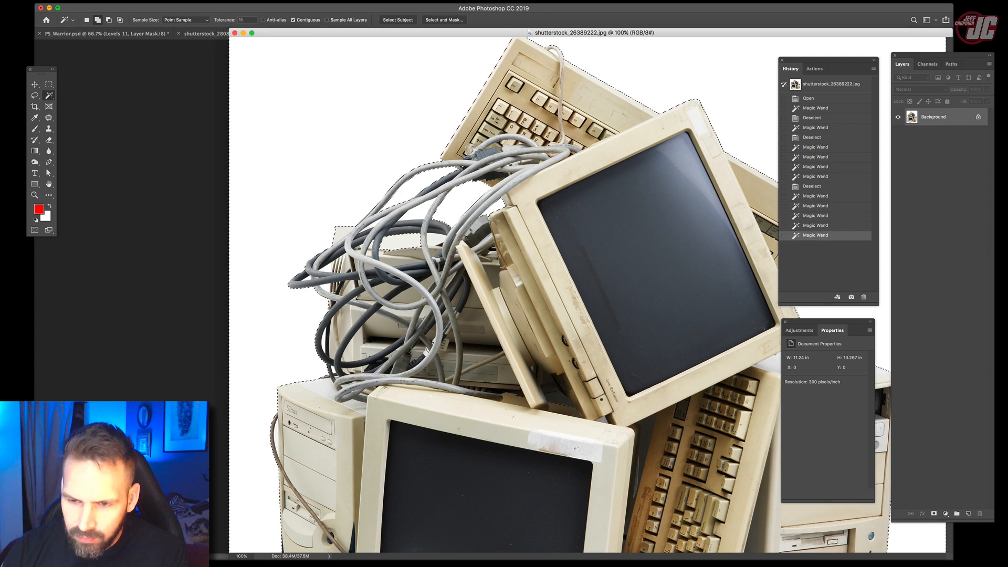
left_click(463, 208, "shift")
left_click(466, 209, "shift")
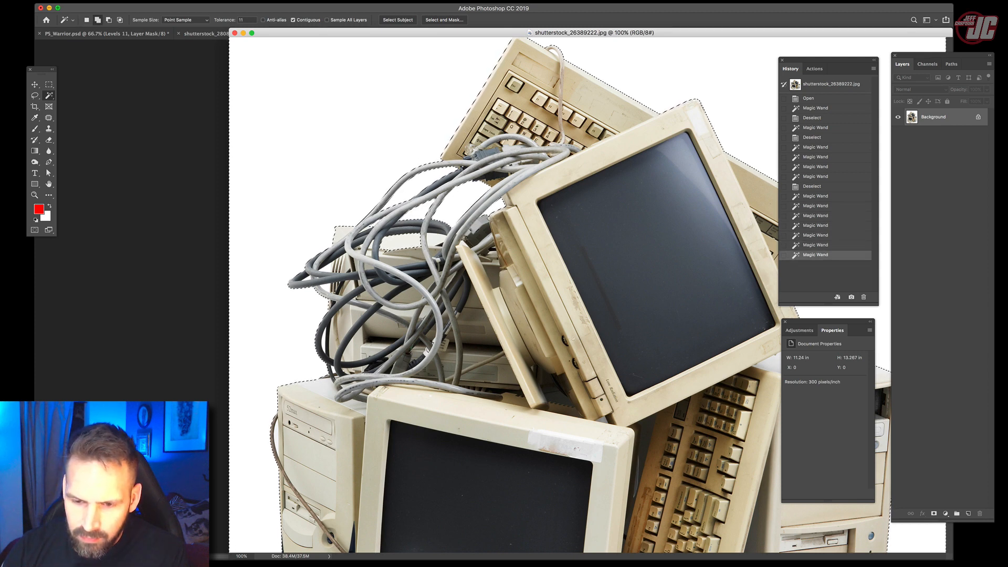
left_click(482, 209, "shift")
left_click(464, 210, "shift")
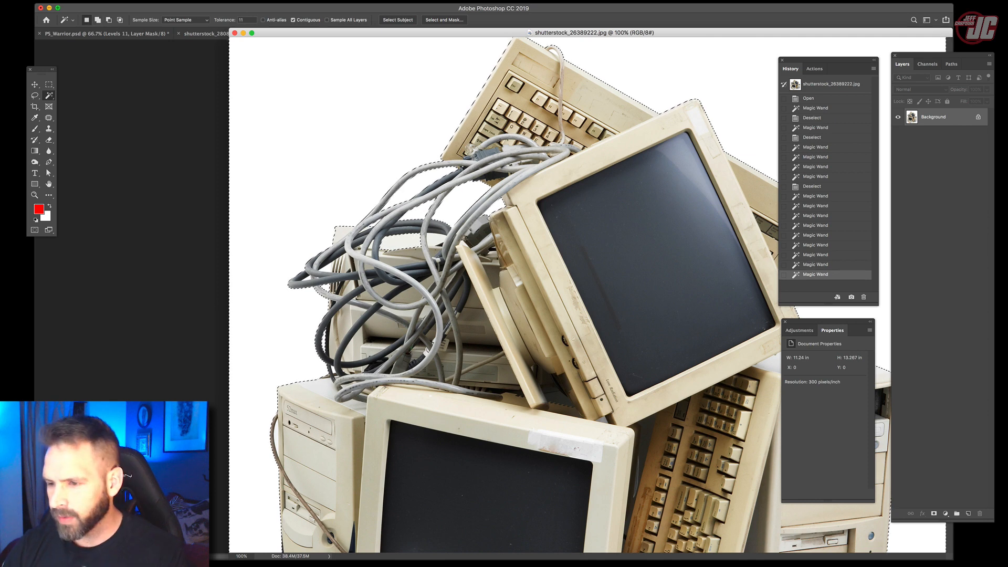
- Add the remaining small white gaps inside the looped cables beside the computer housing to the background selection
scroll(469, 209, "down", 5)
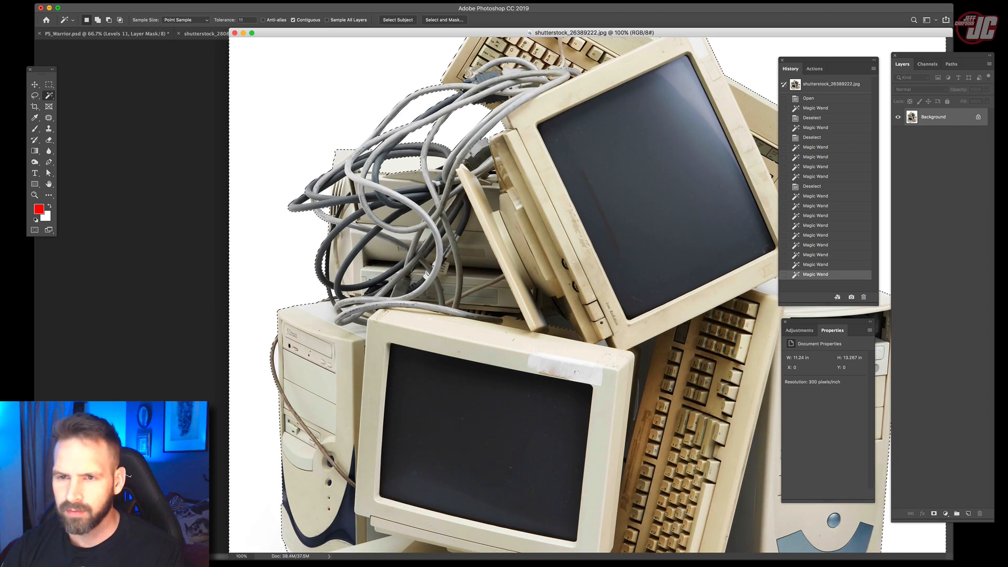
left_click_drag(469, 32, 392, 32)
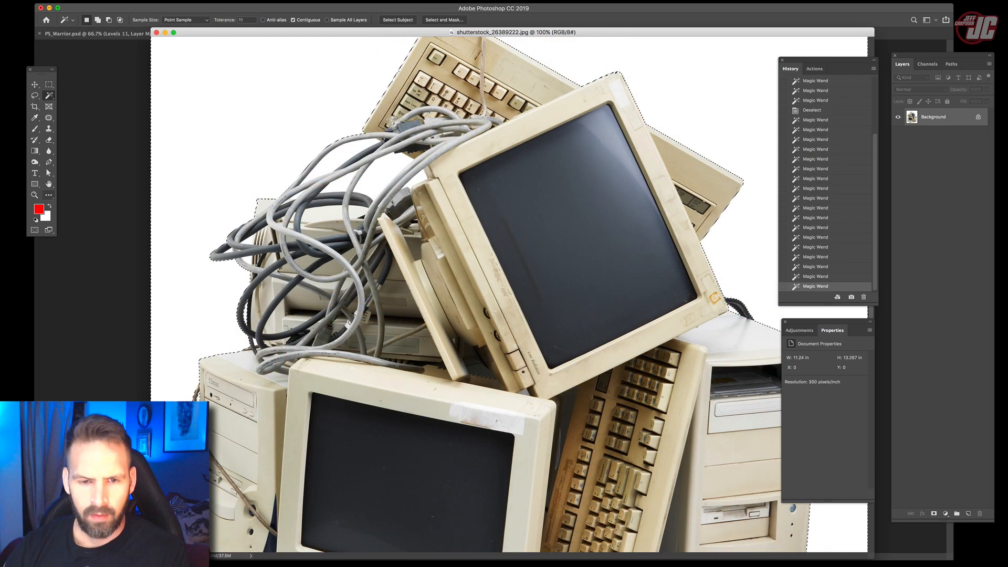
left_click(35, 194)
left_click(284, 247)
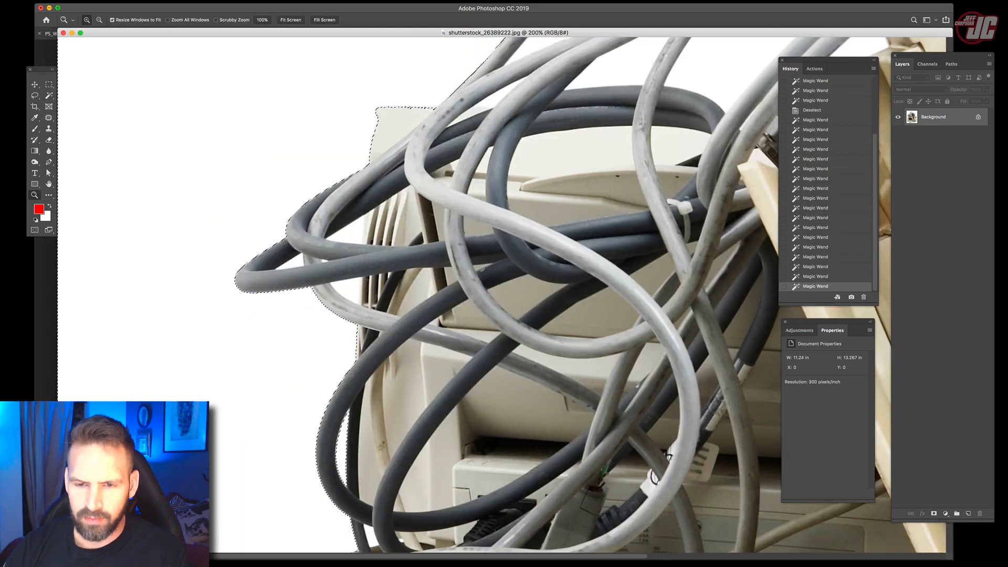
left_click(49, 95)
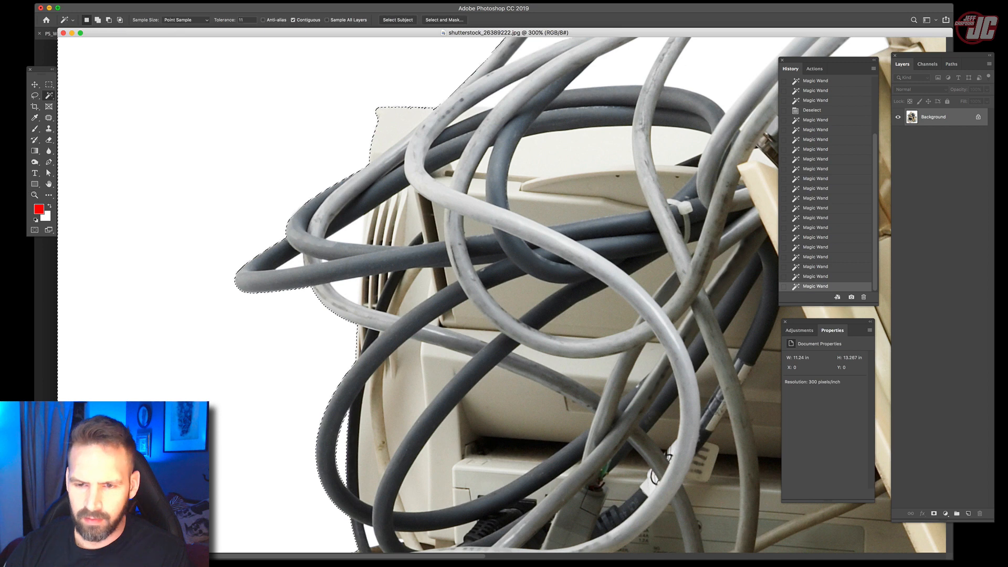
left_click(292, 263, "shift")
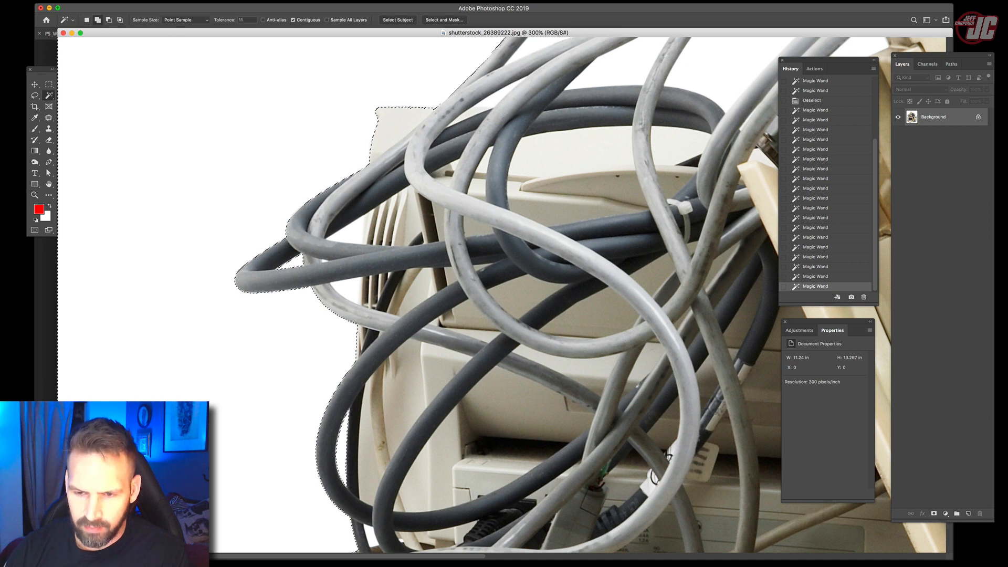
left_click(347, 232)
left_click(344, 294)
left_click(324, 261)
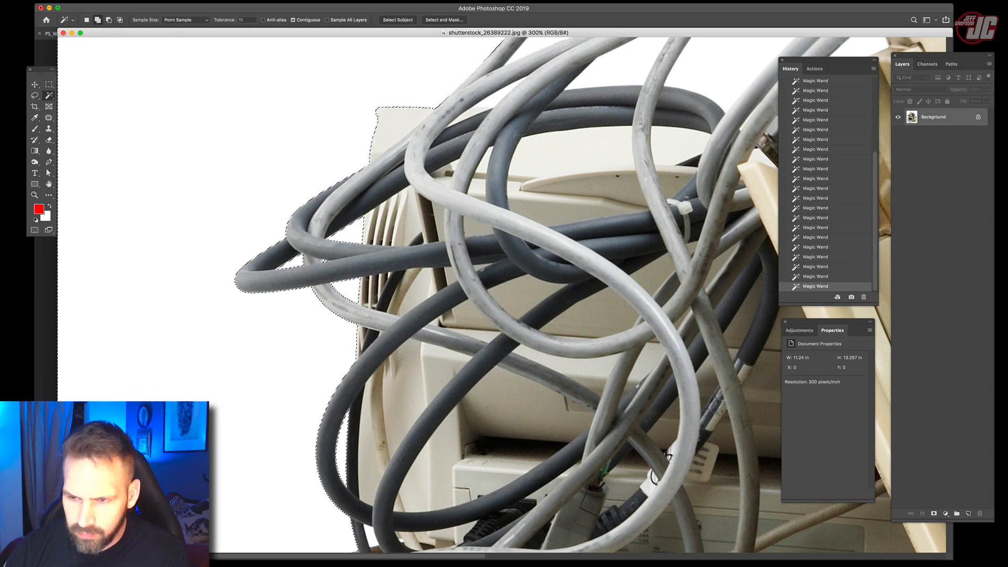
left_click(494, 97)
left_click(456, 166)
left_click(480, 165)
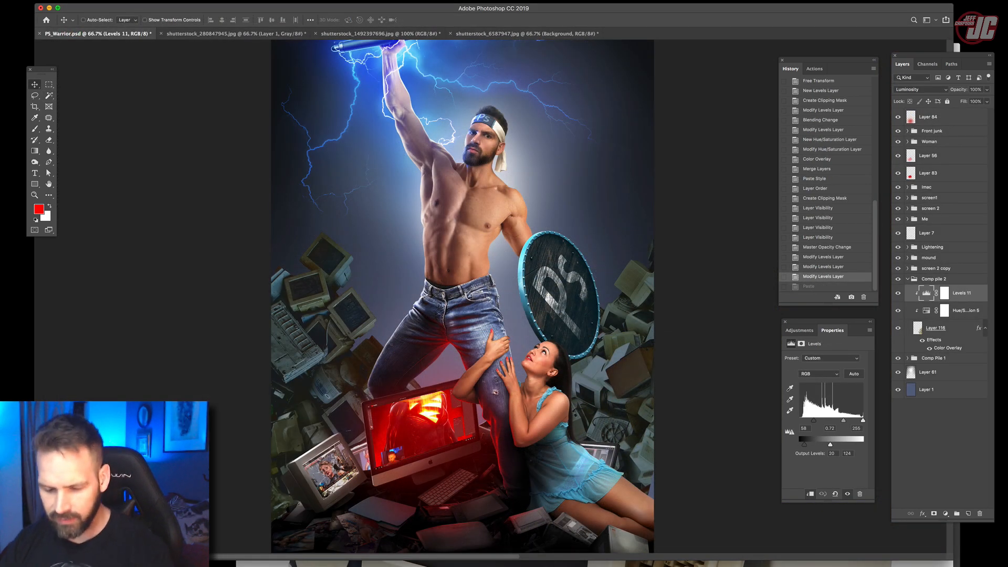
key("super+t")
key("Return")
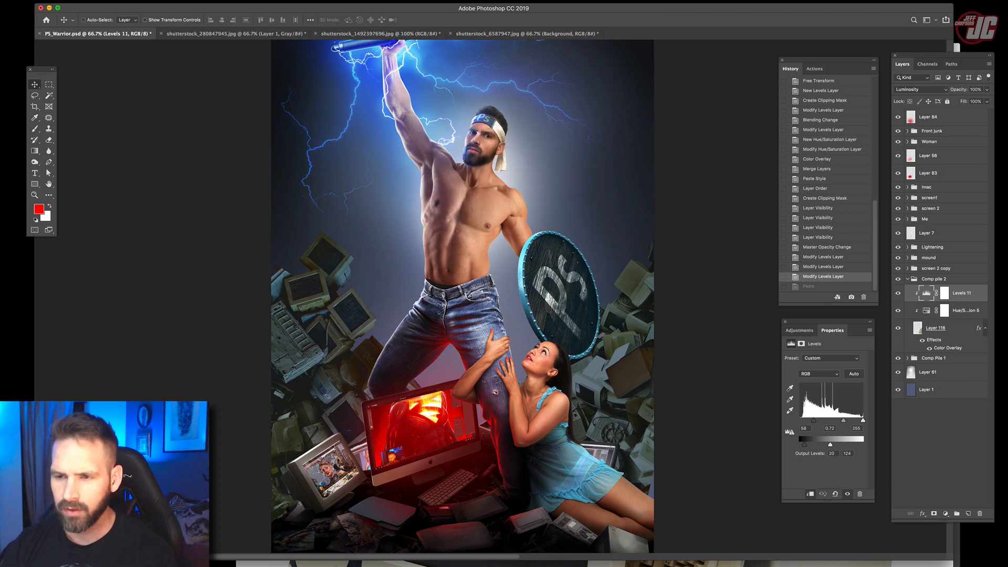
key("super+t")
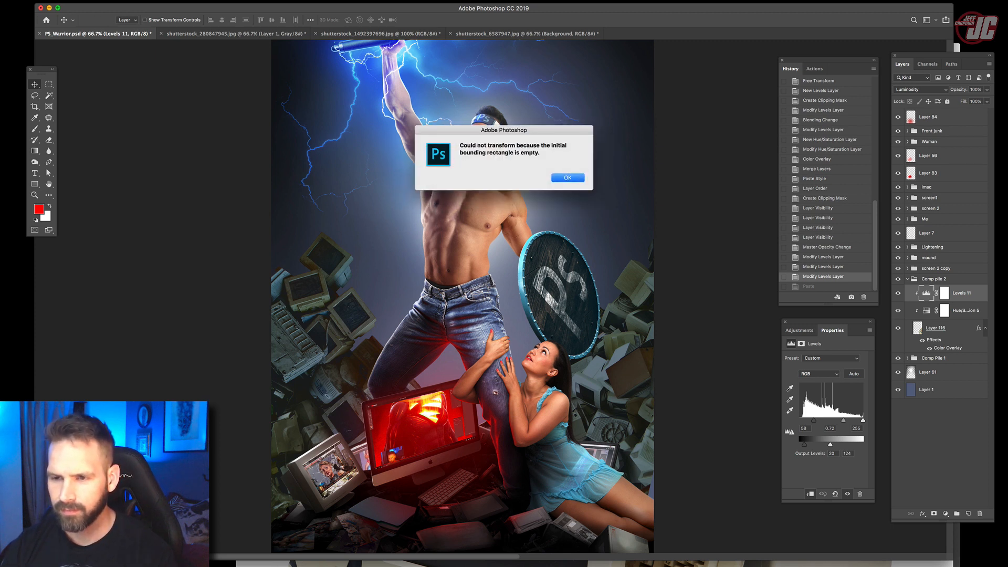
key("Return")
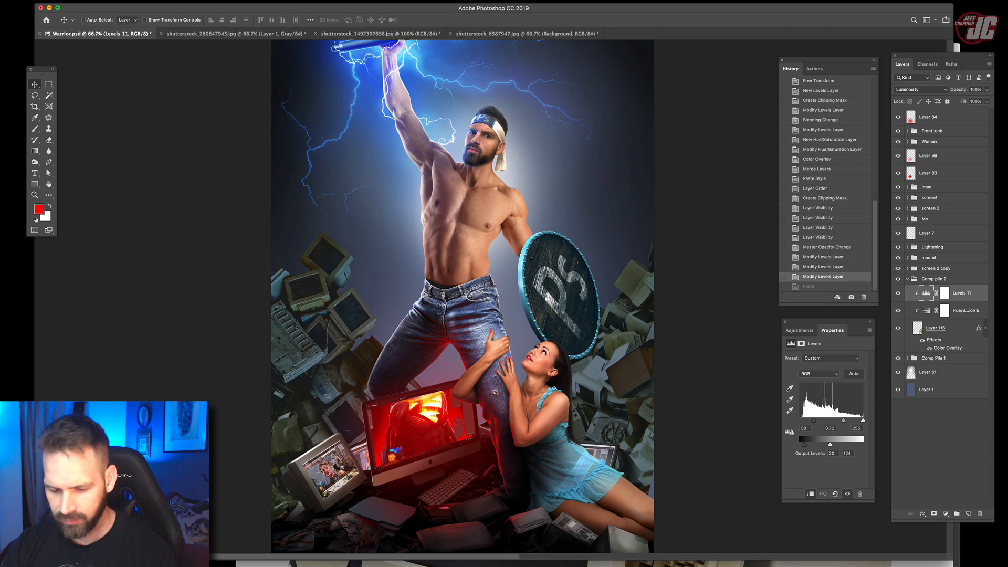
- Paste the cut-out computers into Comp pile 2 of PS_Warrior.psd and scale them to about 3.7 in wide, placed behind the shield
key("super+v")
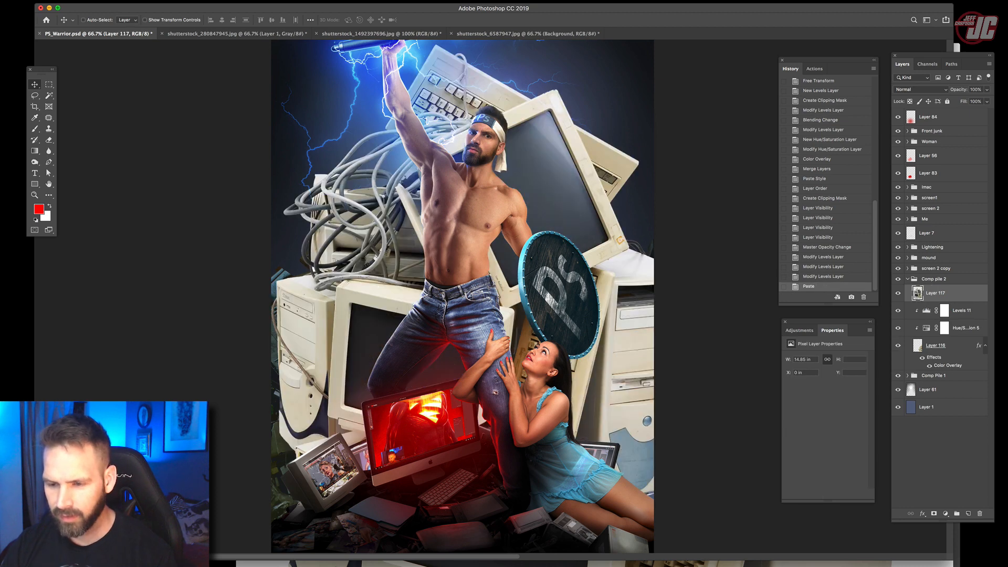
key("super+t")
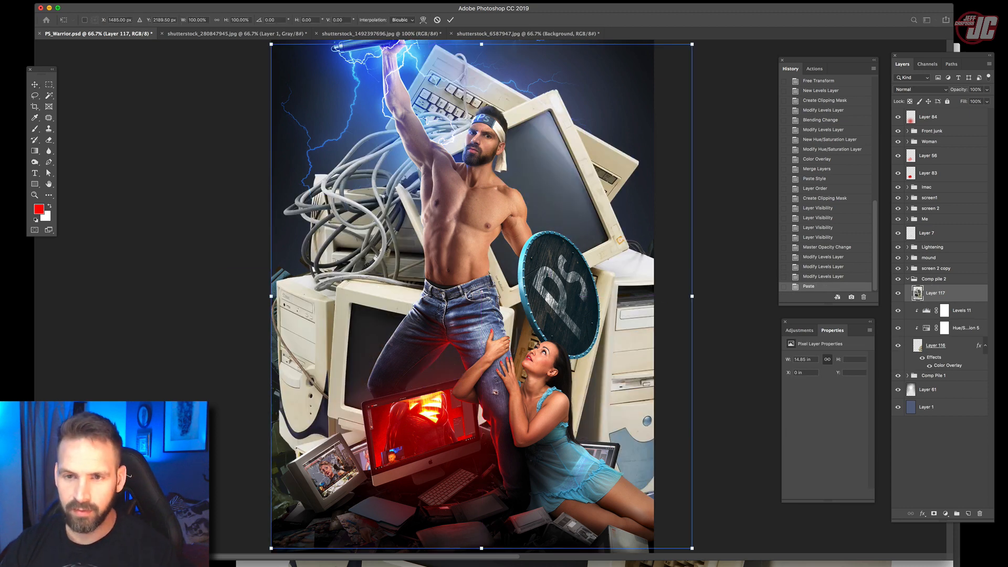
left_click_drag(270, 44, 352, 141)
- Copy the Color Overlay layer style from Layer 116 onto Layer 117 and move that pile up above the shield
left_click(961, 314)
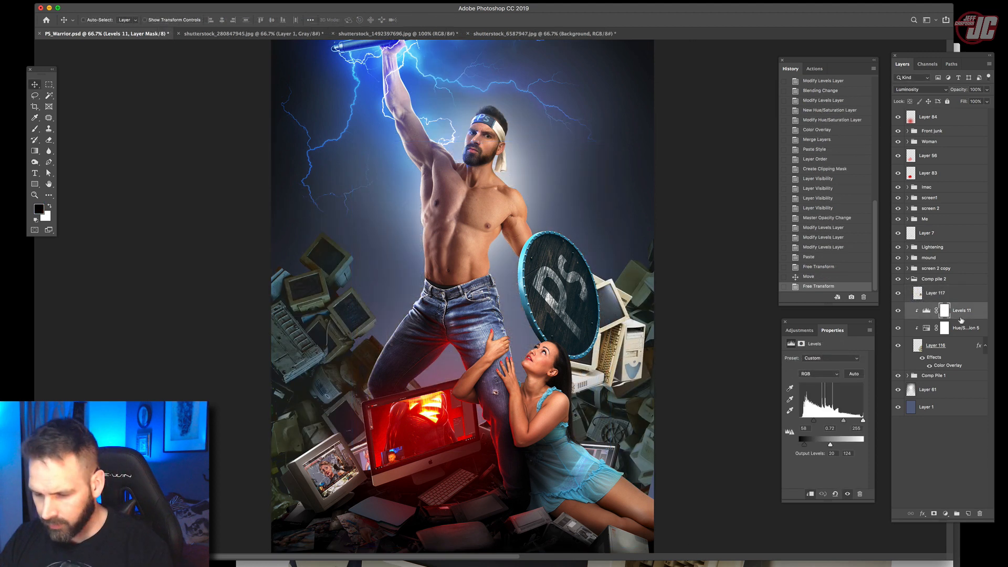
left_click(956, 352)
right_click(952, 352)
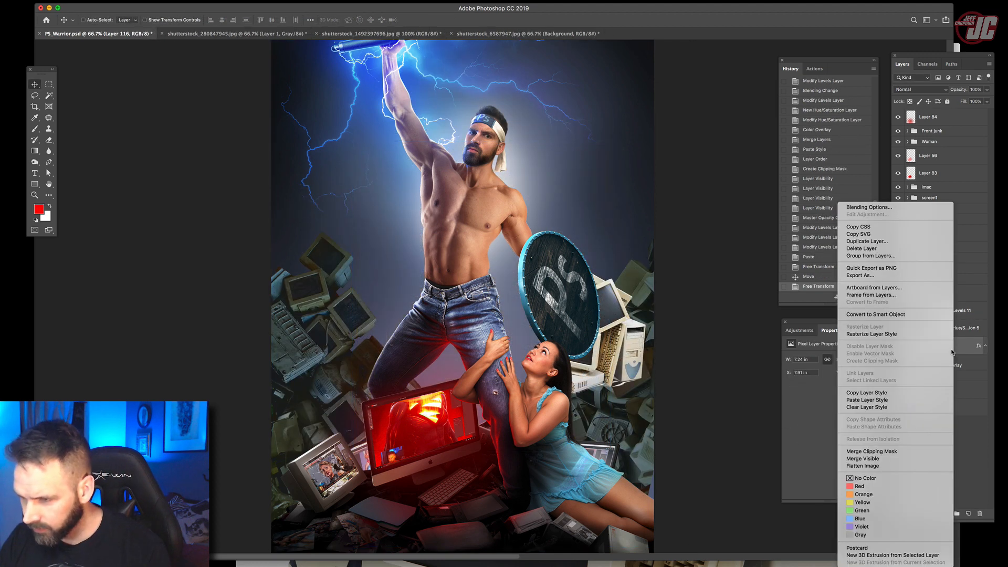
left_click(966, 306)
left_click(959, 296)
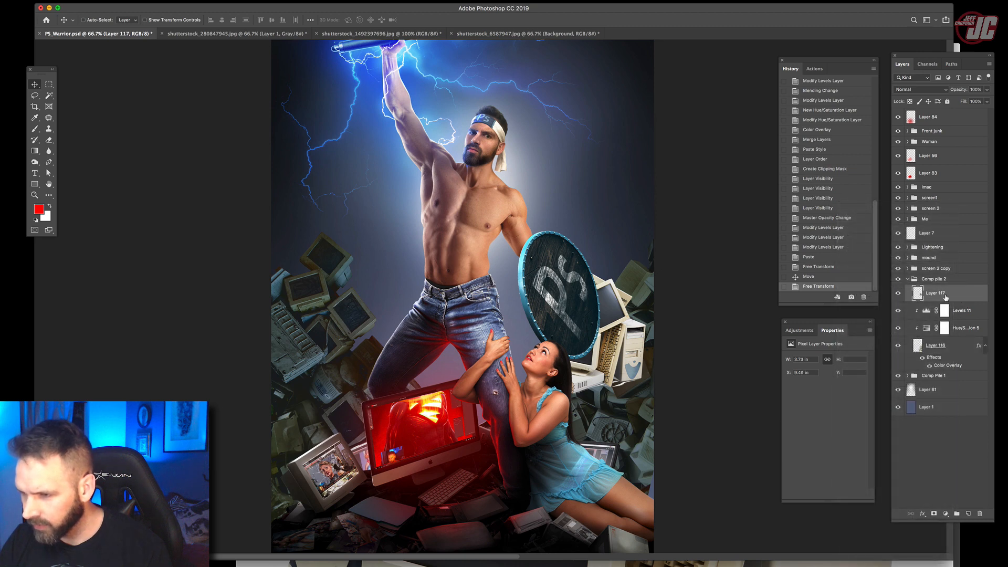
right_click(931, 298)
left_click(861, 402)
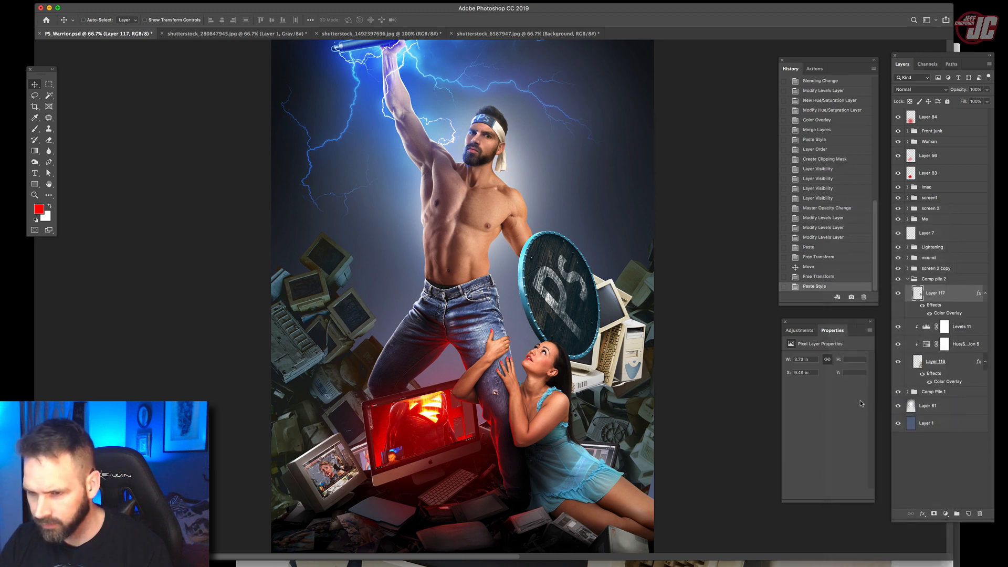
left_click_drag(603, 282, 623, 160)
- Duplicate the Levels 11 adjustment and its Hue/Saturation adjustment above Layer 117 and clip both copies to it
left_click(970, 332)
left_click(959, 342, "shift")
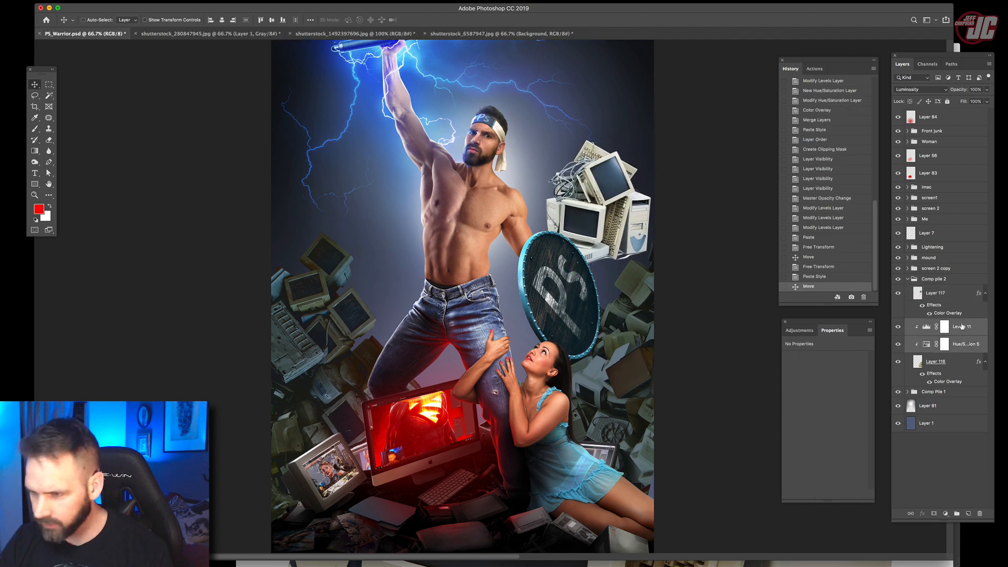
left_click_drag(961, 326, 954, 288)
right_click(954, 298)
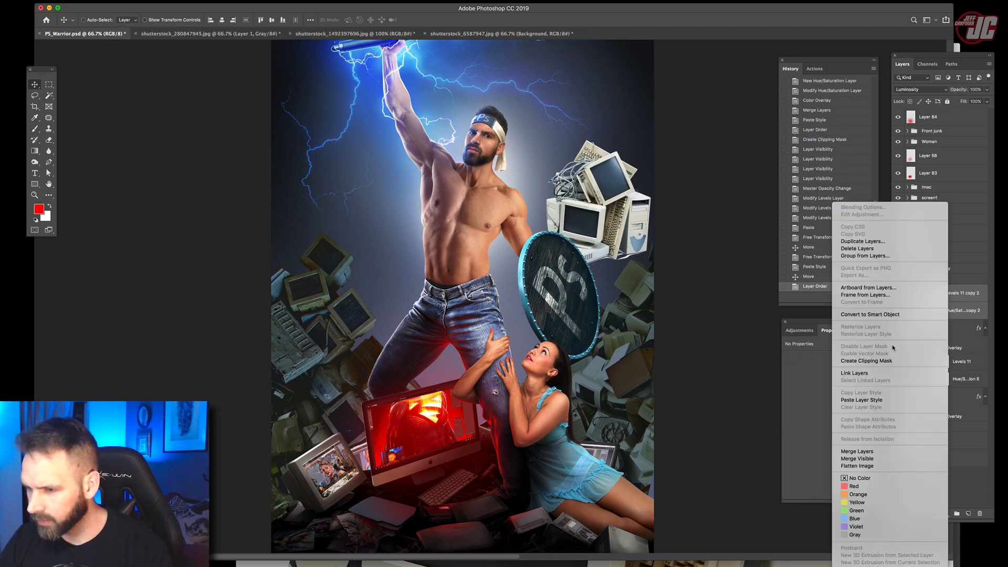
left_click(872, 362)
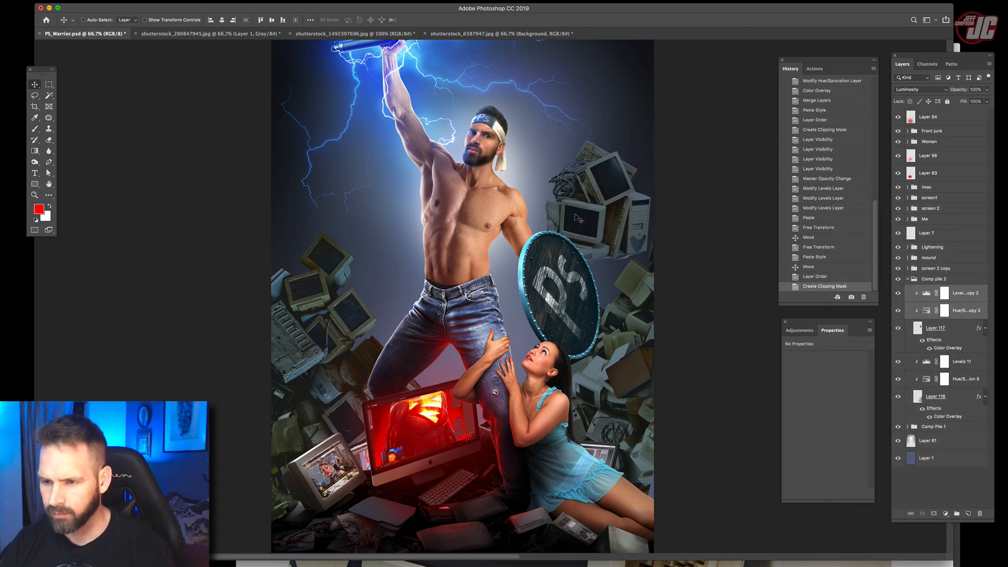
- Move Layer 117 together with its clipped Levels and Hue/Saturation adjustments below Layer 116 in the Comp pile 2 group
left_click_drag(587, 249, 586, 249)
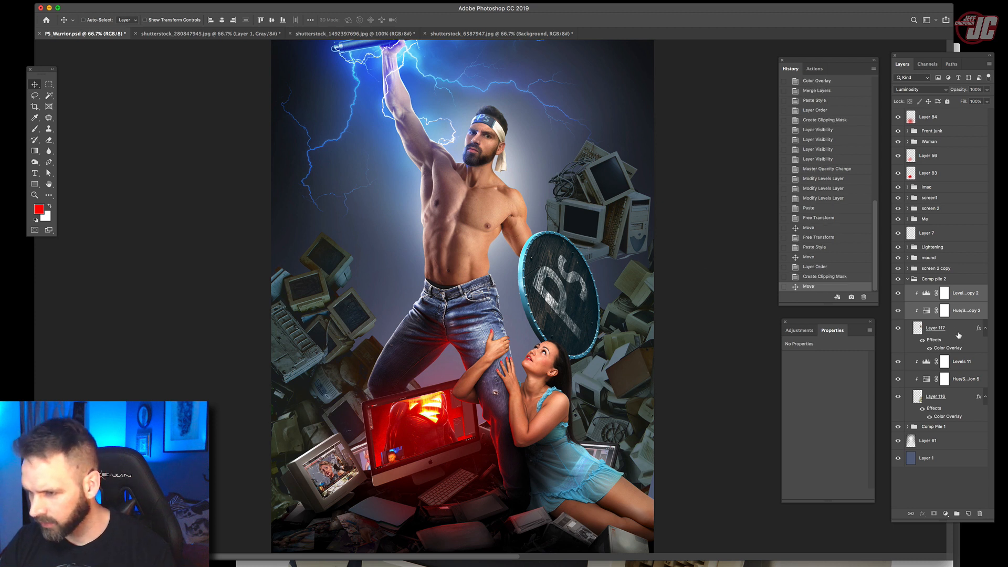
left_click(958, 331)
left_click(958, 300)
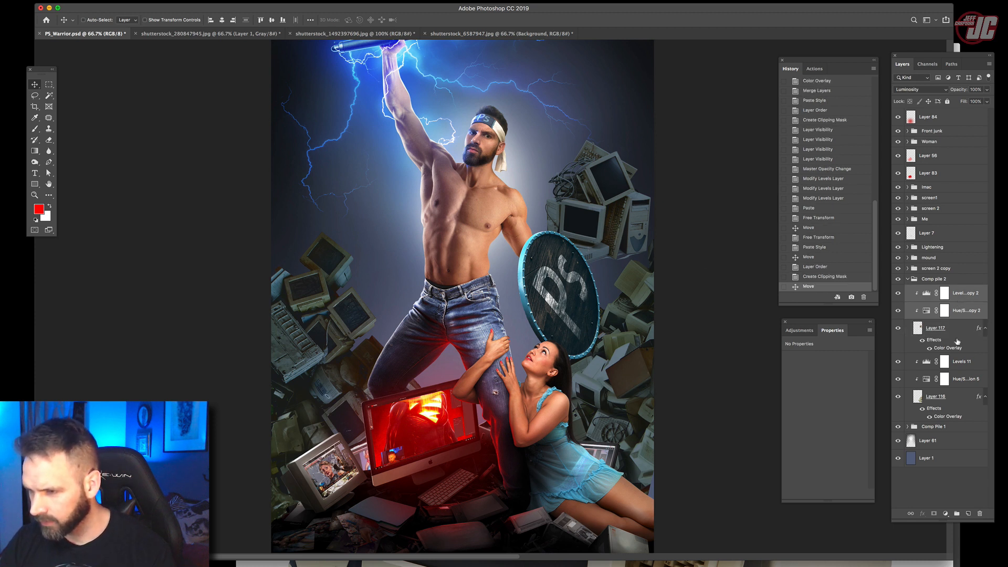
left_click(957, 340)
left_click(964, 300, "shift")
left_click(986, 330)
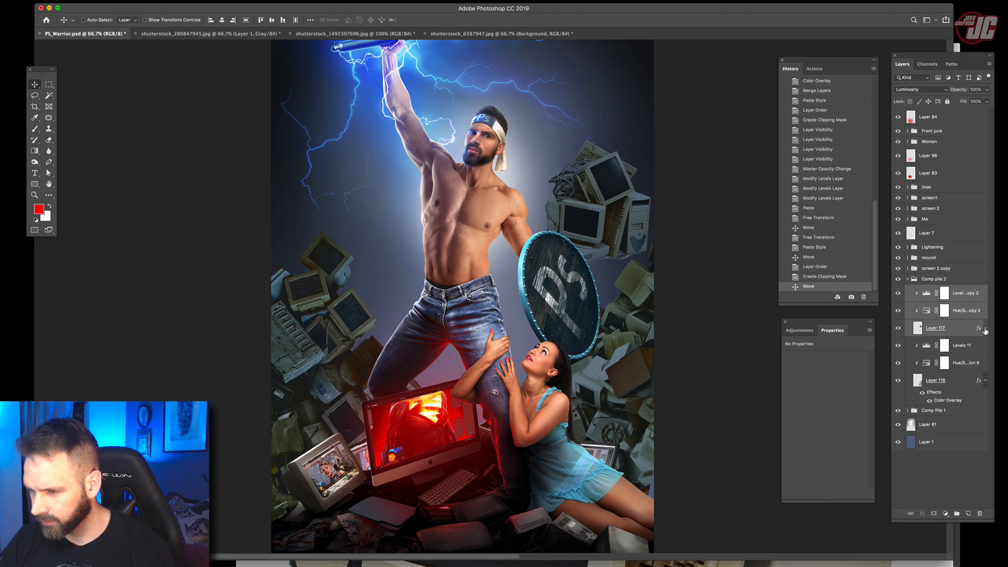
left_click_drag(928, 308, 936, 376)
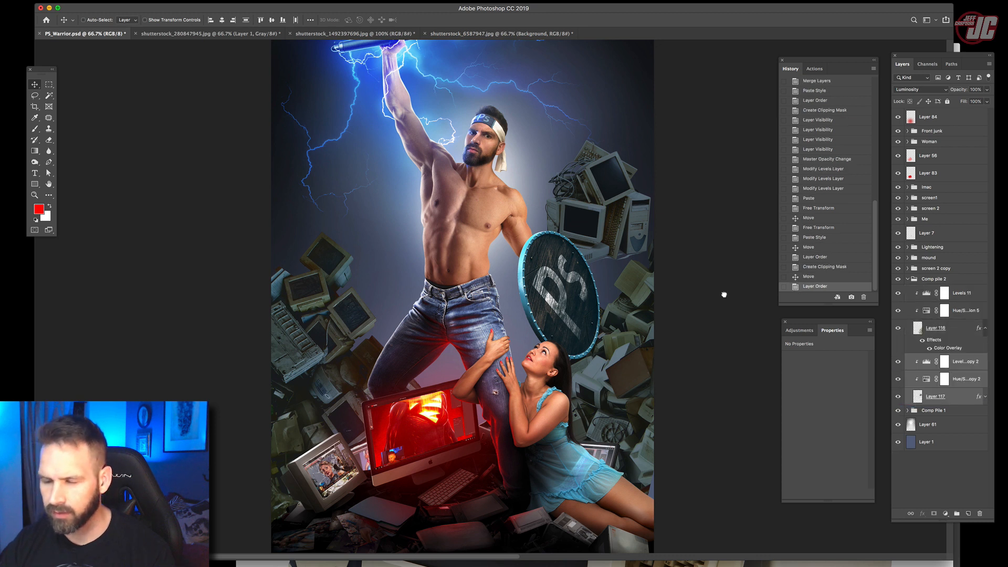
- Scale the Layer 117 computer pile down and position it lower, directly behind the shield
left_click_drag(603, 210, 605, 217)
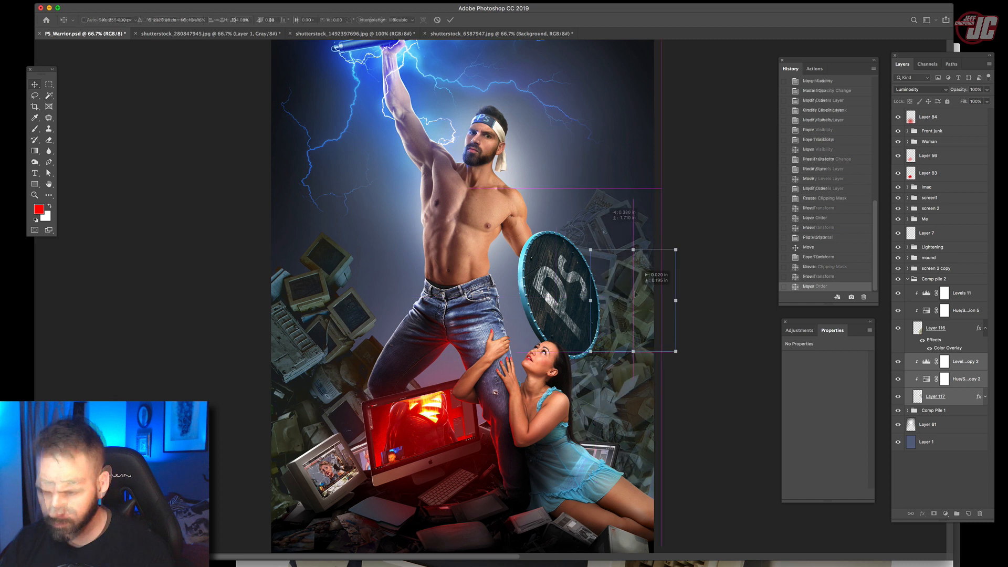
left_click_drag(676, 189, 671, 245)
left_click_drag(644, 281, 646, 277)
key("Return")
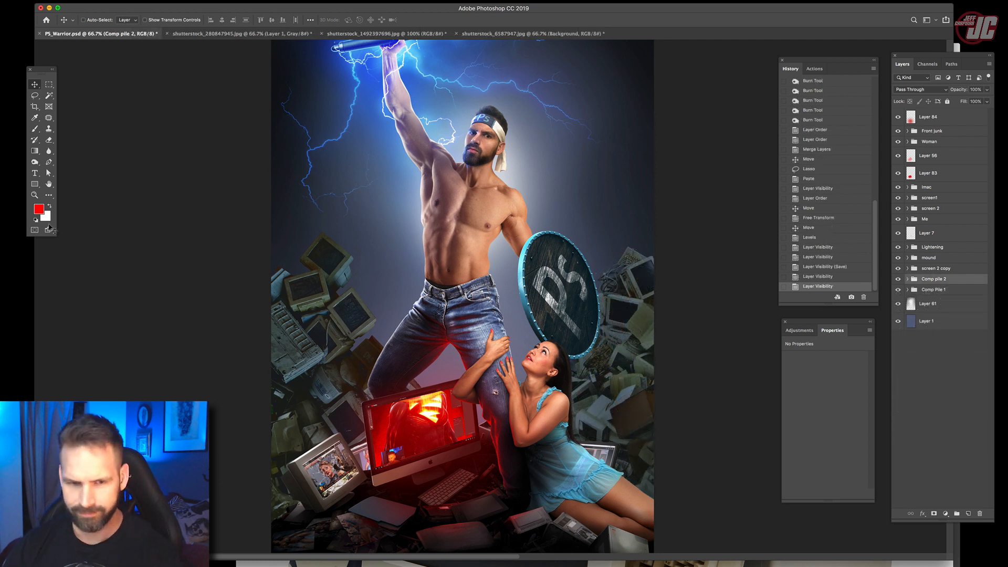
- Add a new layer named mist above the screen 2 copy group
left_click(34, 195)
right_click(491, 294)
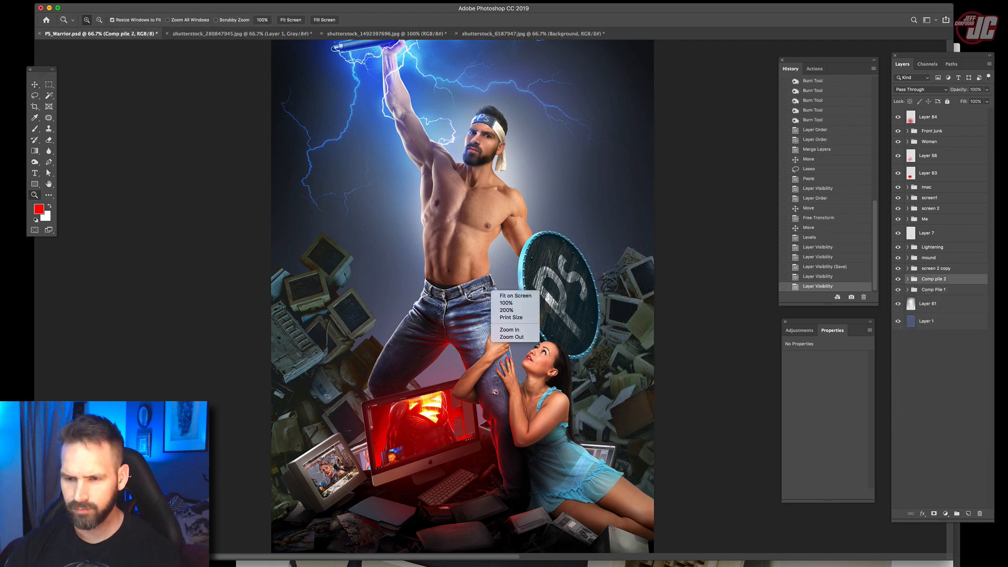
left_click(463, 281)
left_click(396, 201, "alt")
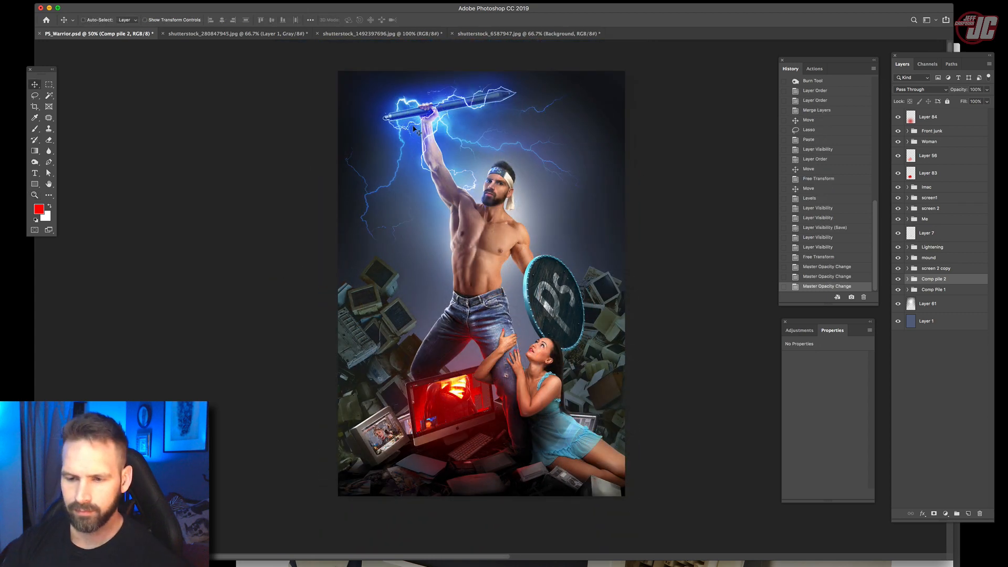
left_click(928, 269)
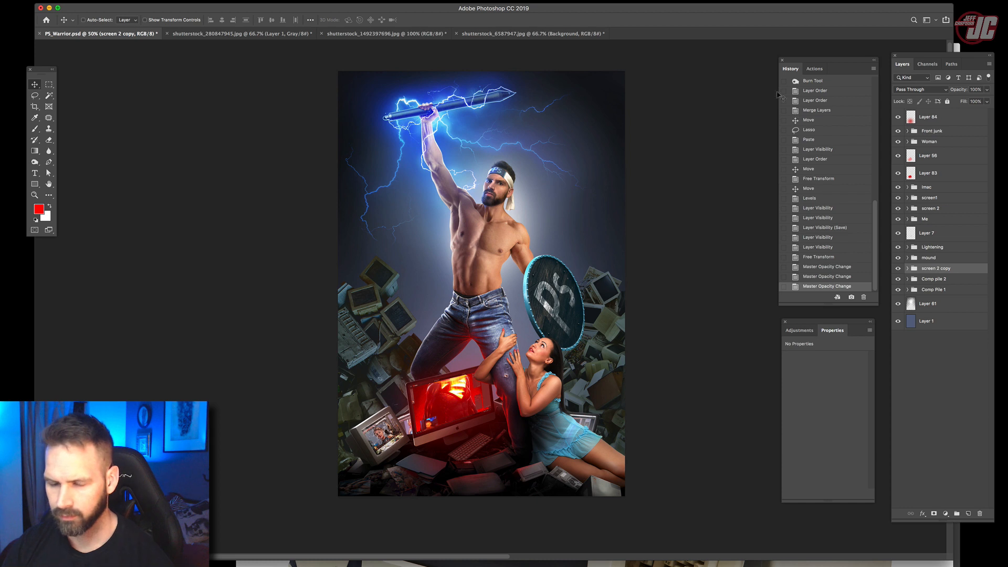
left_click(967, 514)
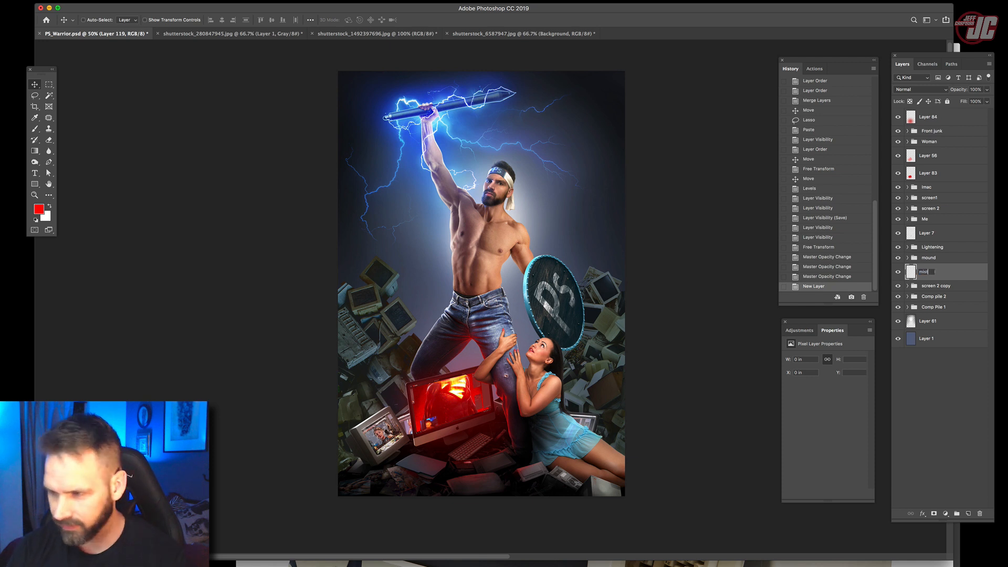
key("Return")
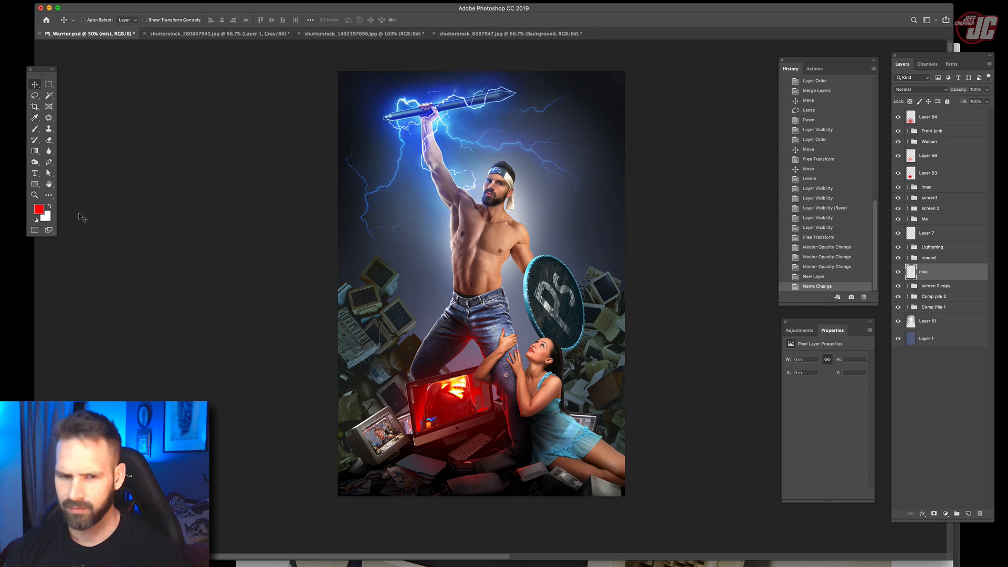
- Paint faint white mist over the computer piles on both sides with a soft round brush of about 1760 px at 12% opacity
left_click(35, 140)
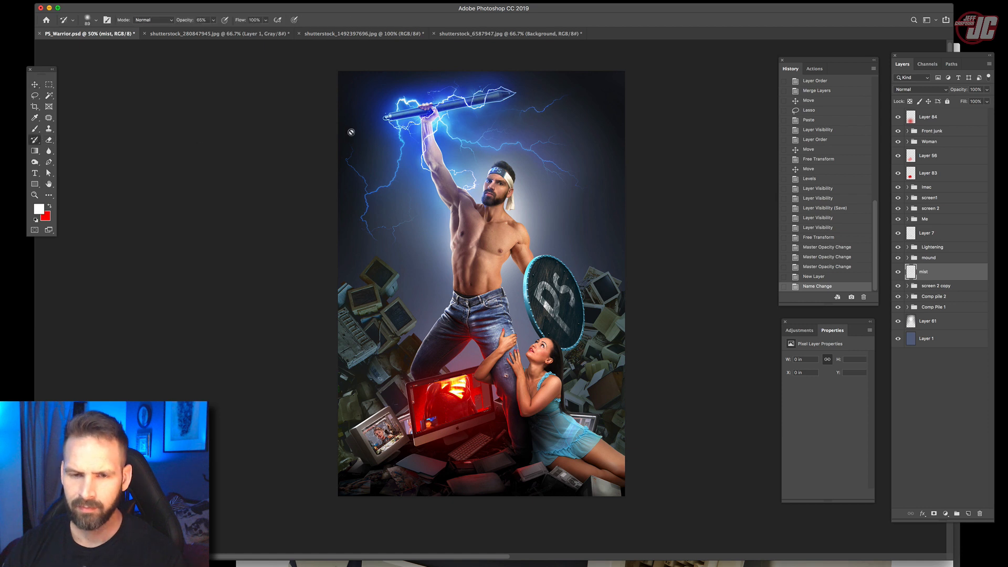
left_click(35, 128)
right_click(497, 212)
left_click_drag(598, 229, 588, 229)
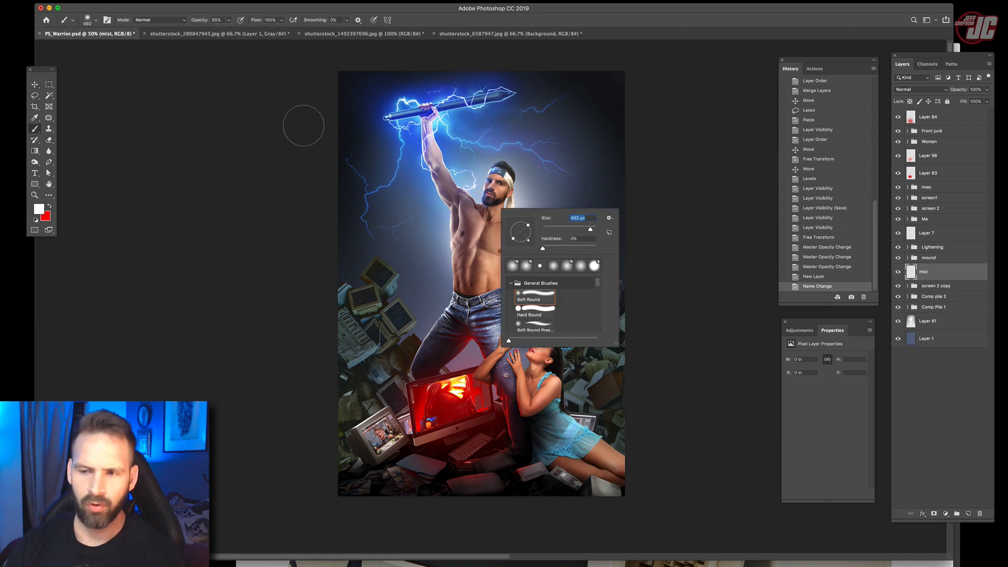
left_click_drag(589, 229, 593, 230)
key("Return")
key("1")
key("2")
mouse_move(441, 399)
left_mouse_down()
mouse_move(424, 423)
mouse_move(375, 446)
left_mouse_up()
left_click_drag(409, 415, 375, 462)
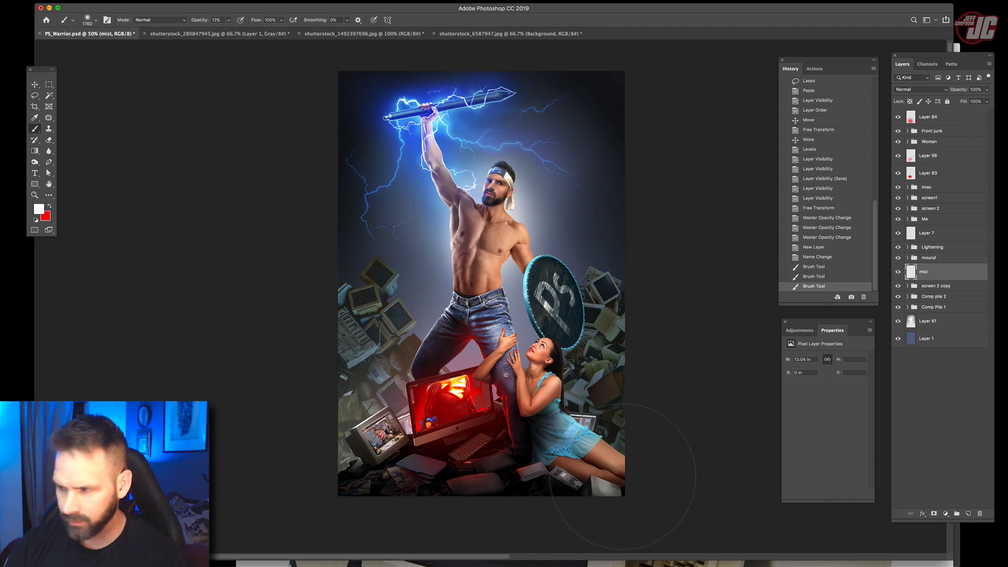
mouse_move(625, 420)
left_mouse_down()
mouse_move(632, 488)
mouse_move(627, 480)
left_mouse_up()
left_click_drag(367, 399, 394, 515)
left_click_drag(420, 205, 456, 297)
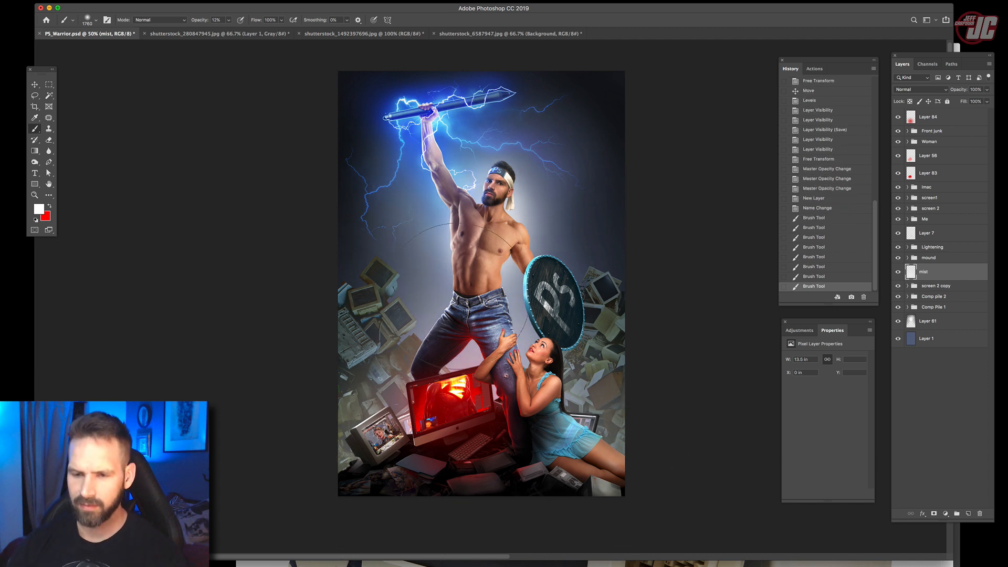
- Build up mist around the man's legs with a 476 px soft brush, and set the mist layer to Lighten at 88% opacity
right_click(561, 324)
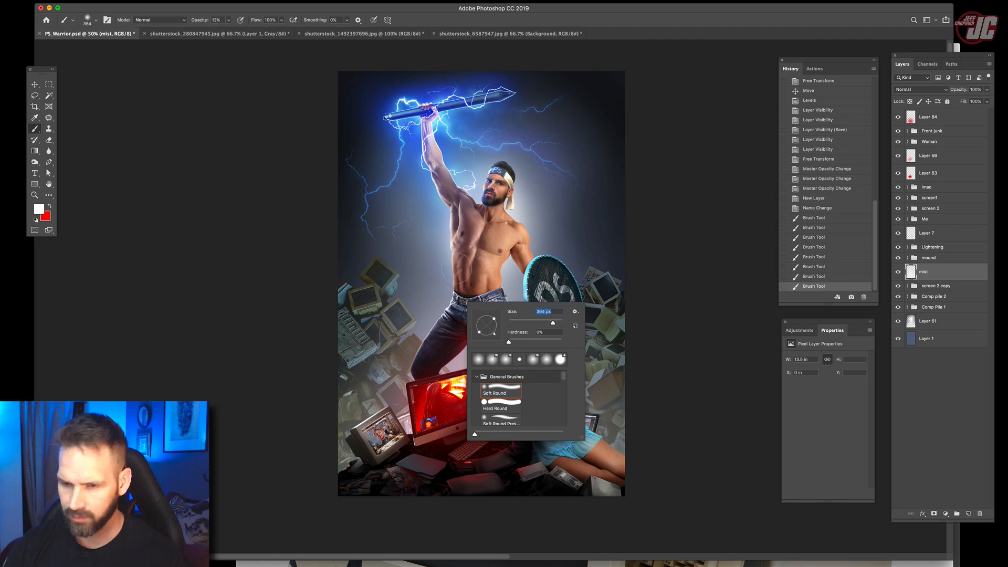
left_click(467, 402)
right_click(470, 325)
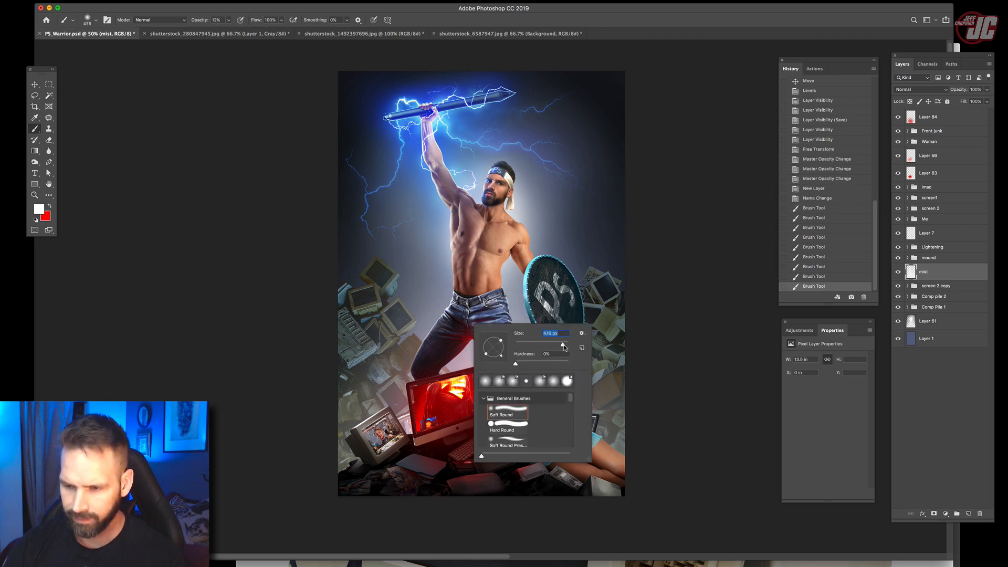
left_click_drag(476, 285, 423, 421)
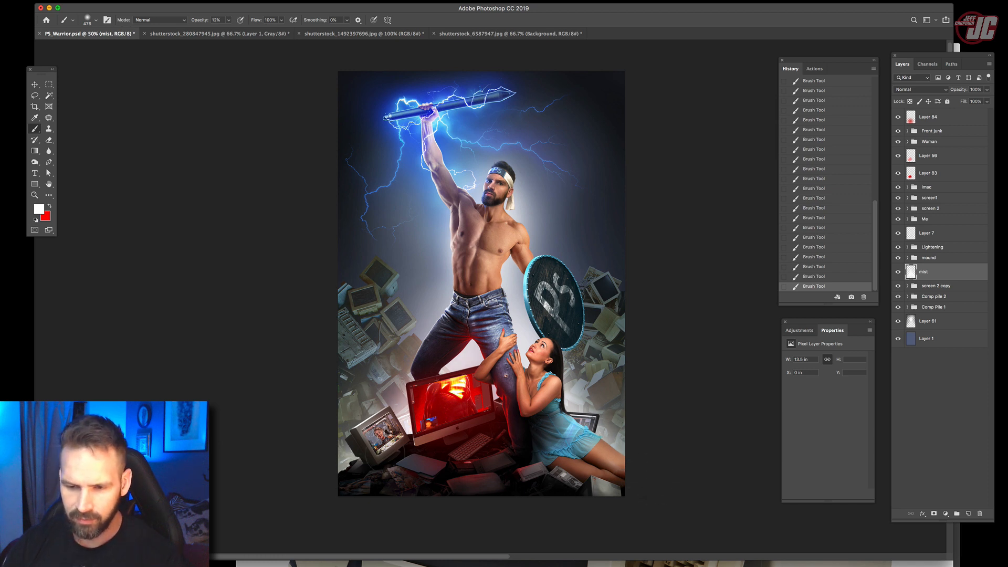
key("z")
left_click(443, 376)
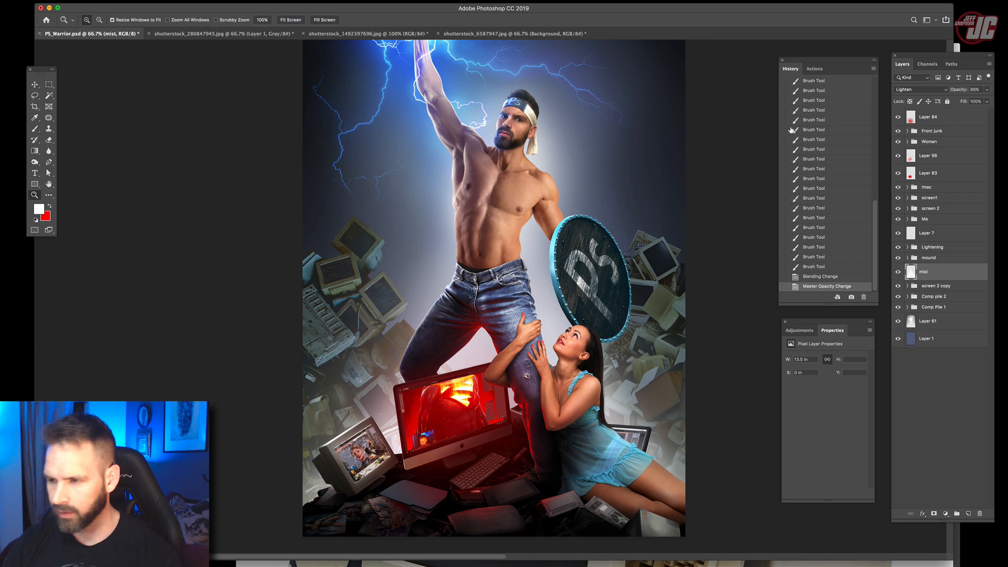
- Add a new Multiply layer above Levels 11 copy in the Comp Pile 1 group and clip it to the pile
left_click(907, 307)
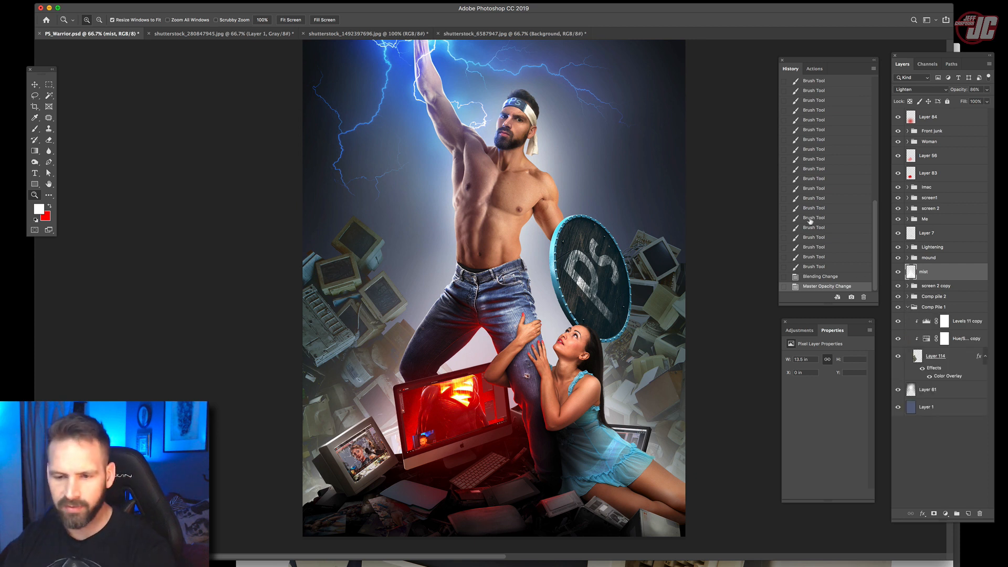
left_click(927, 323)
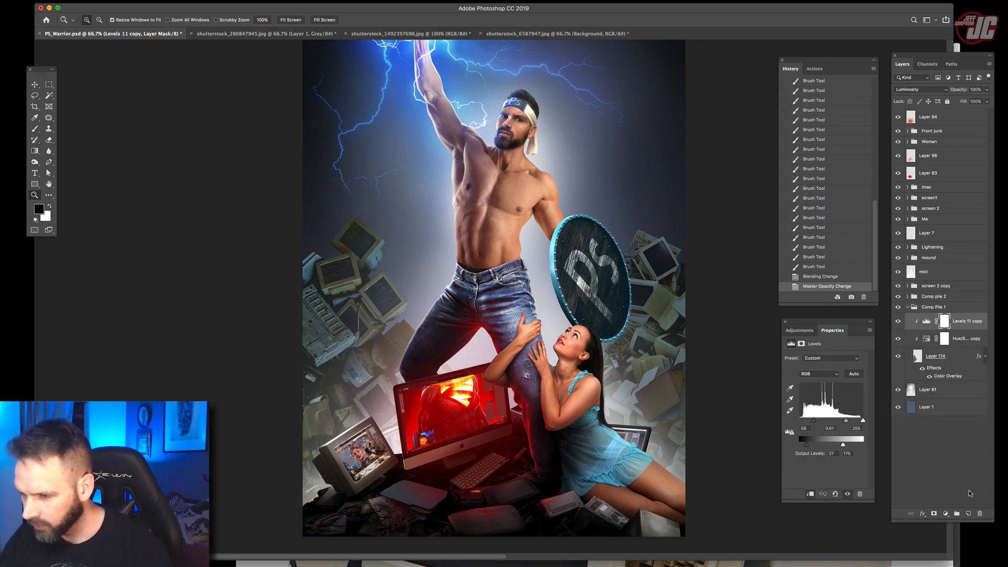
left_click(968, 513)
right_click(947, 321)
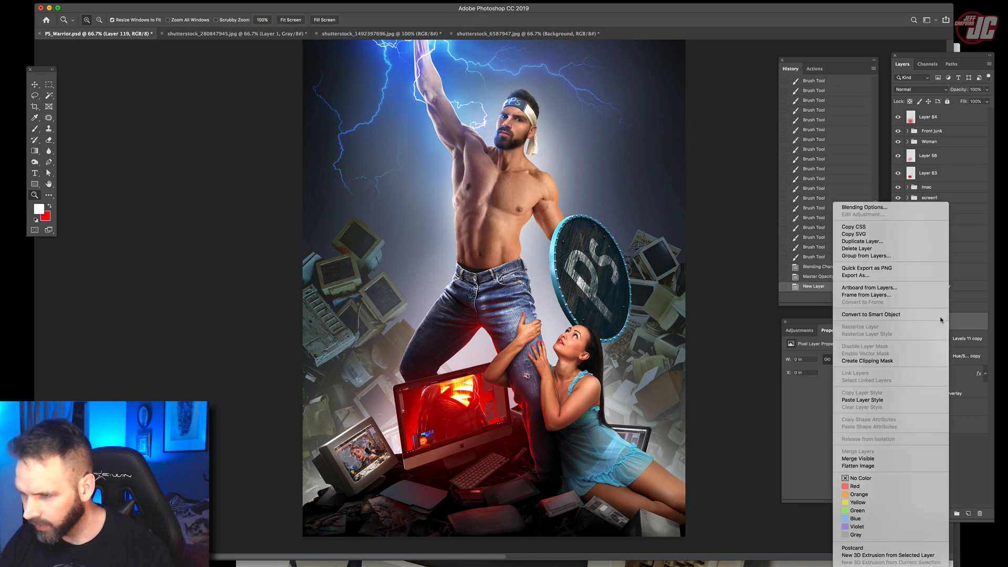
left_click(879, 363)
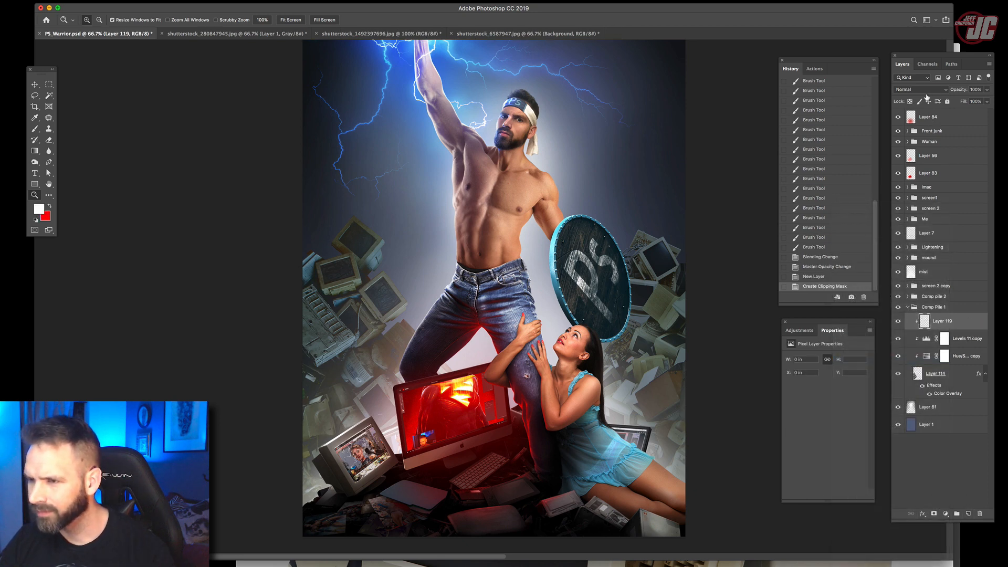
left_click(925, 91)
left_click(919, 118)
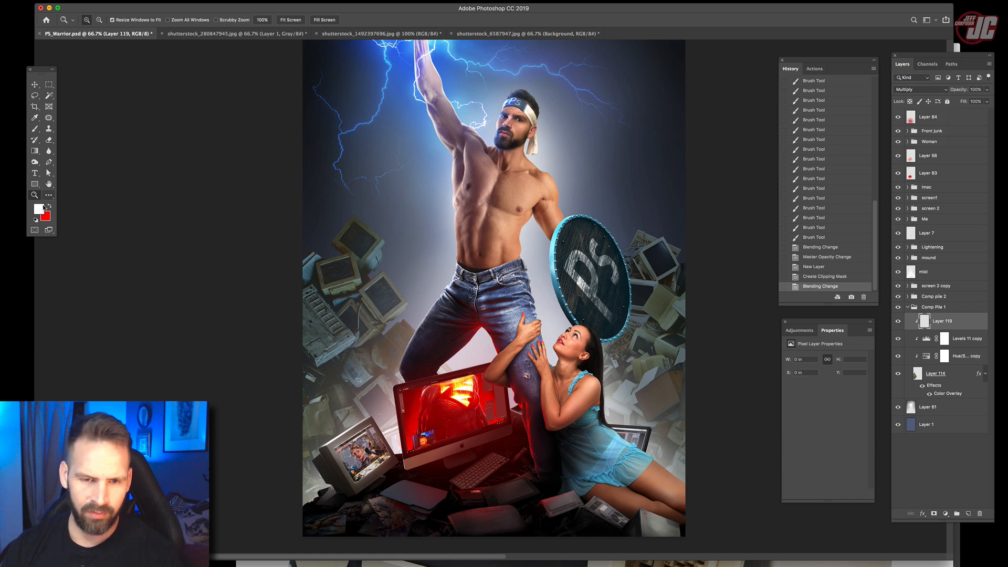
- Darken the computer pile beside the man by painting soft black at 12% opacity on the clipped Multiply layer
key("b")
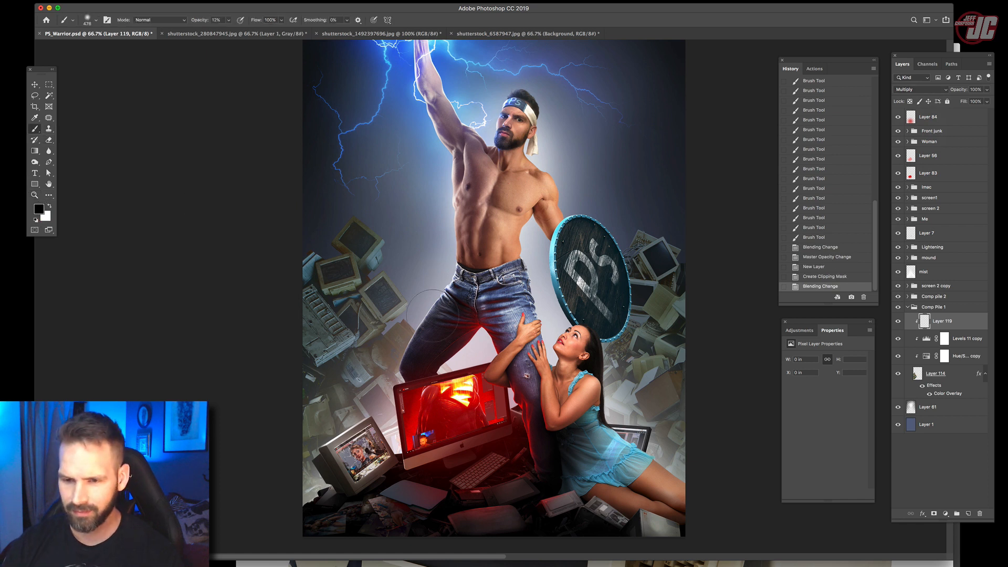
mouse_move(321, 472)
left_mouse_down()
mouse_move(336, 404)
mouse_move(351, 380)
mouse_move(378, 383)
mouse_move(310, 364)
left_mouse_up()
left_click_drag(287, 307, 296, 431)
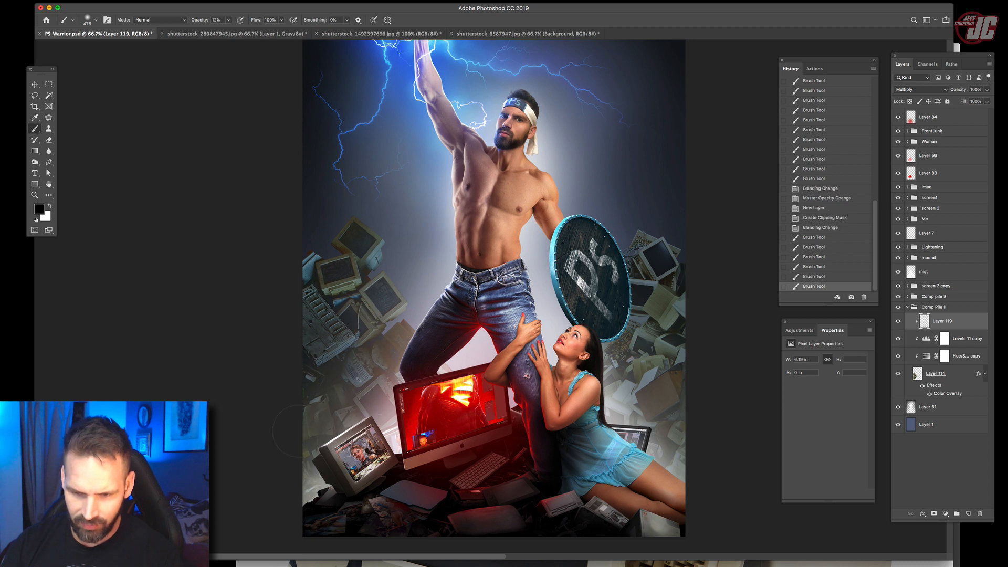
mouse_move(387, 394)
left_mouse_down()
mouse_move(310, 407)
mouse_move(328, 462)
left_mouse_up()
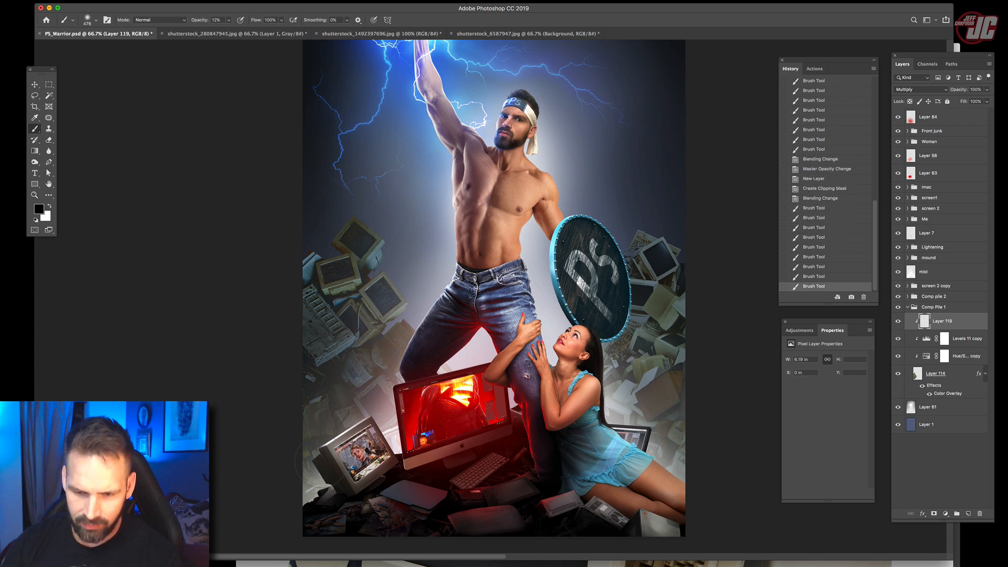
left_click_drag(317, 370, 341, 368)
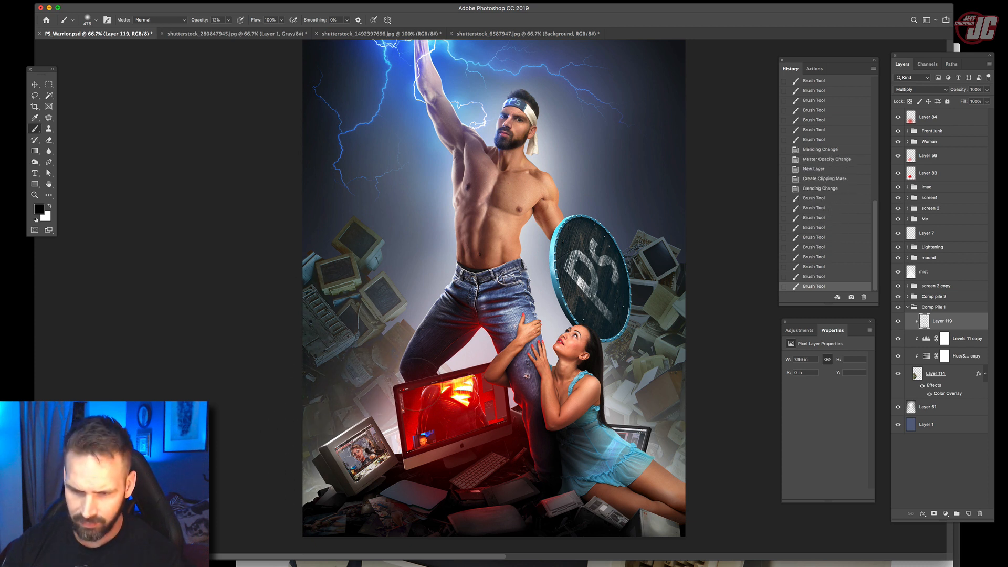
left_click_drag(378, 336, 309, 311)
left_click_drag(378, 399, 309, 400)
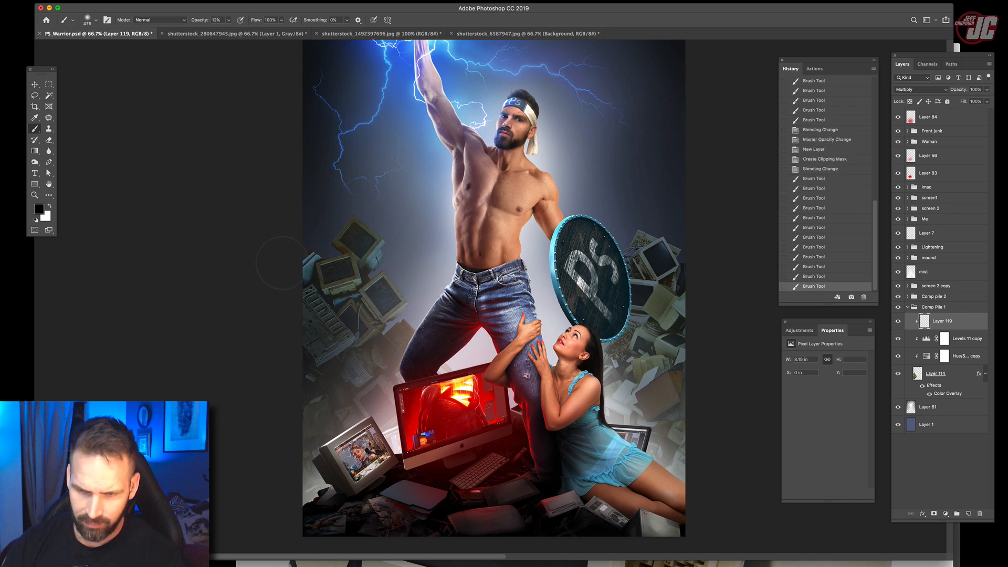
mouse_move(283, 263)
left_mouse_down()
mouse_move(302, 414)
mouse_move(312, 362)
left_mouse_up()
mouse_move(312, 363)
left_mouse_down()
mouse_move(445, 451)
mouse_move(337, 420)
mouse_move(424, 210)
mouse_move(362, 241)
mouse_move(504, 424)
mouse_move(451, 454)
mouse_move(329, 441)
mouse_move(346, 468)
left_mouse_up()
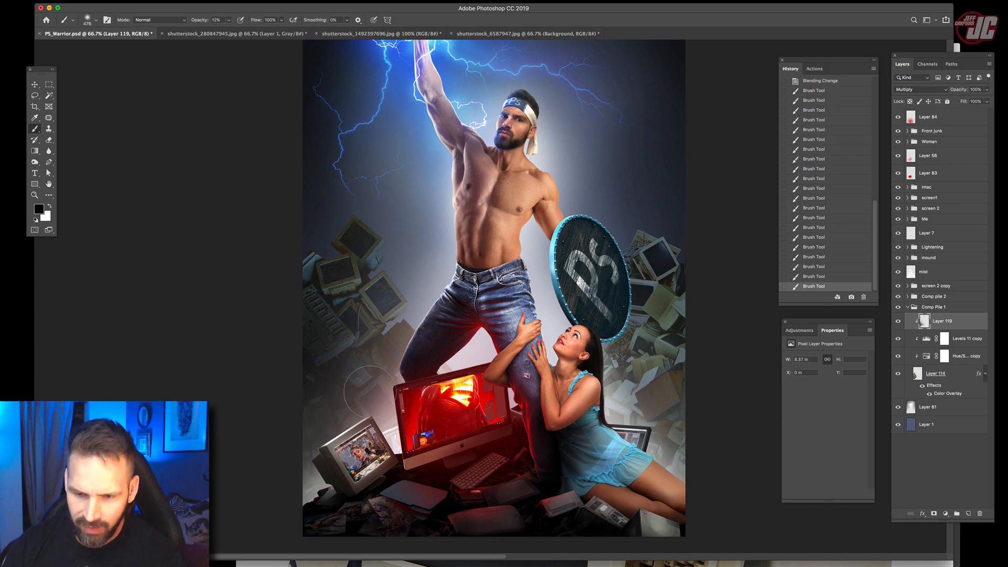
mouse_move(370, 392)
left_mouse_down()
mouse_move(426, 427)
mouse_move(397, 430)
mouse_move(308, 381)
left_mouse_up()
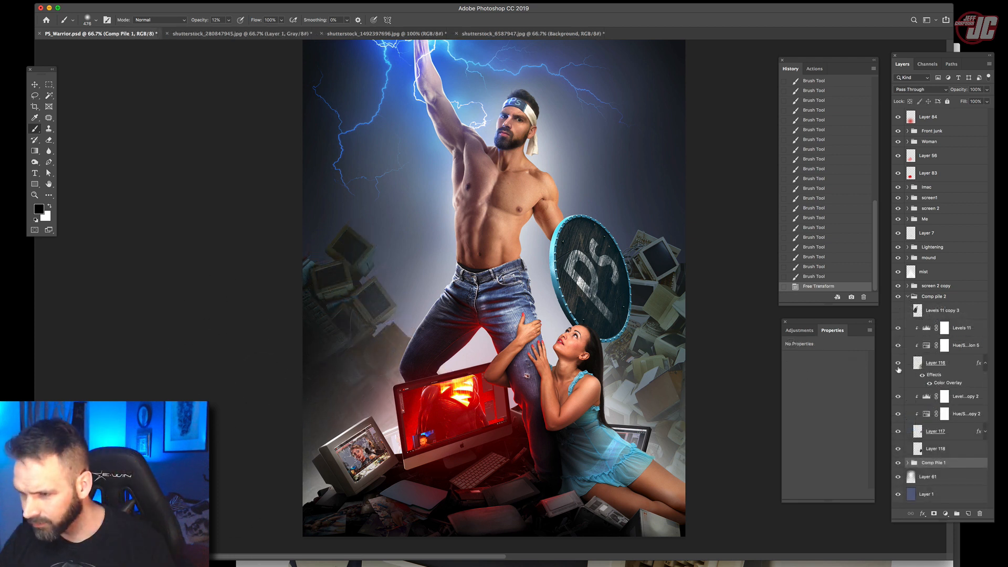
- Add a new layer above Layer 116 in the Comp pile 2 group and move it above the Levels 11 adjustment
left_click(898, 365)
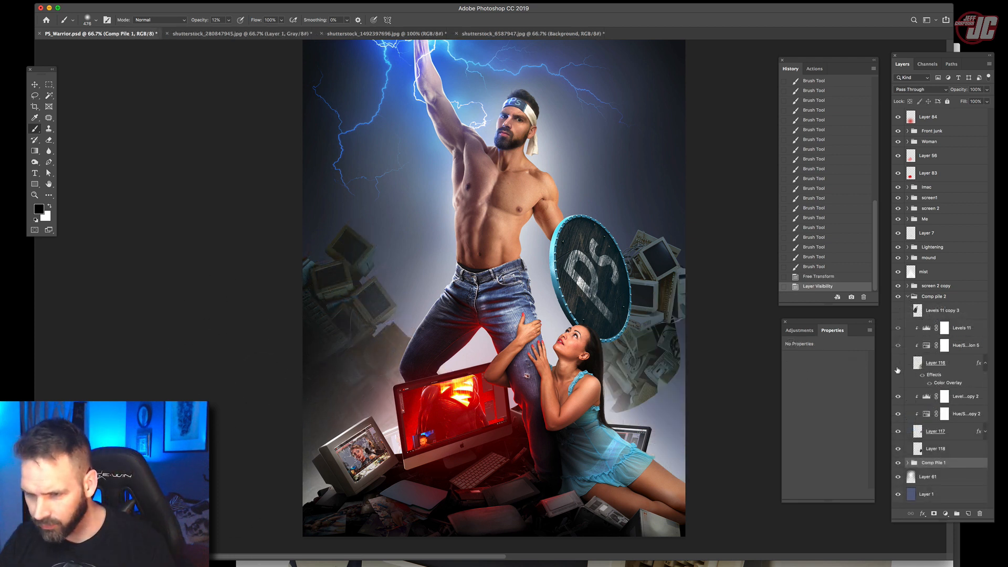
left_click(898, 368)
left_click(959, 364)
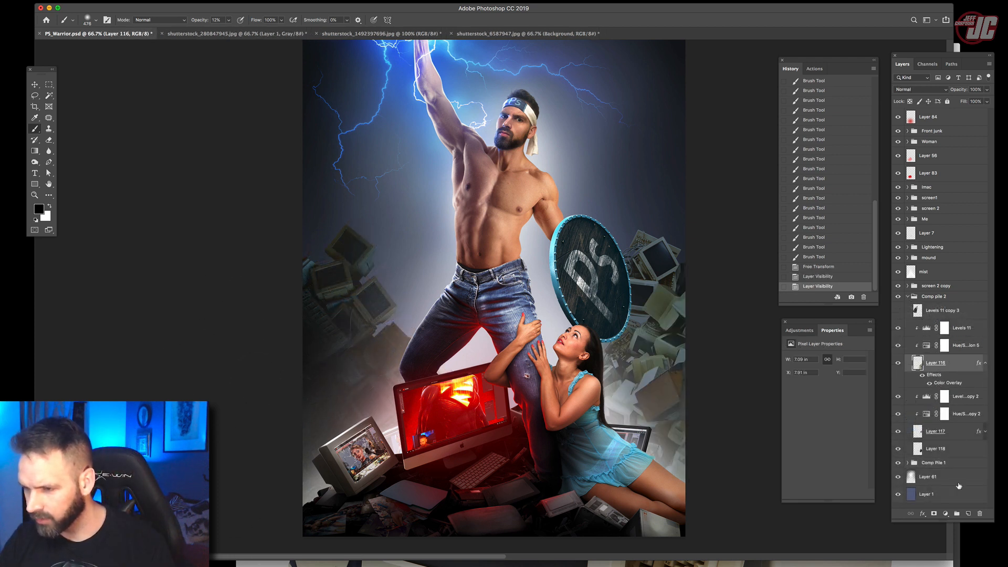
left_click(968, 514)
left_click_drag(955, 367, 943, 335)
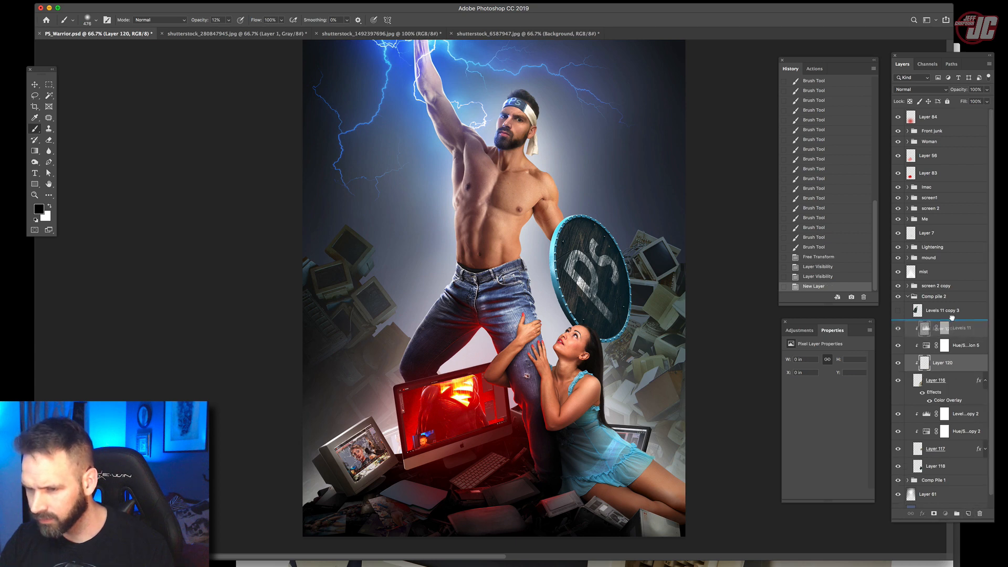
right_click(958, 334)
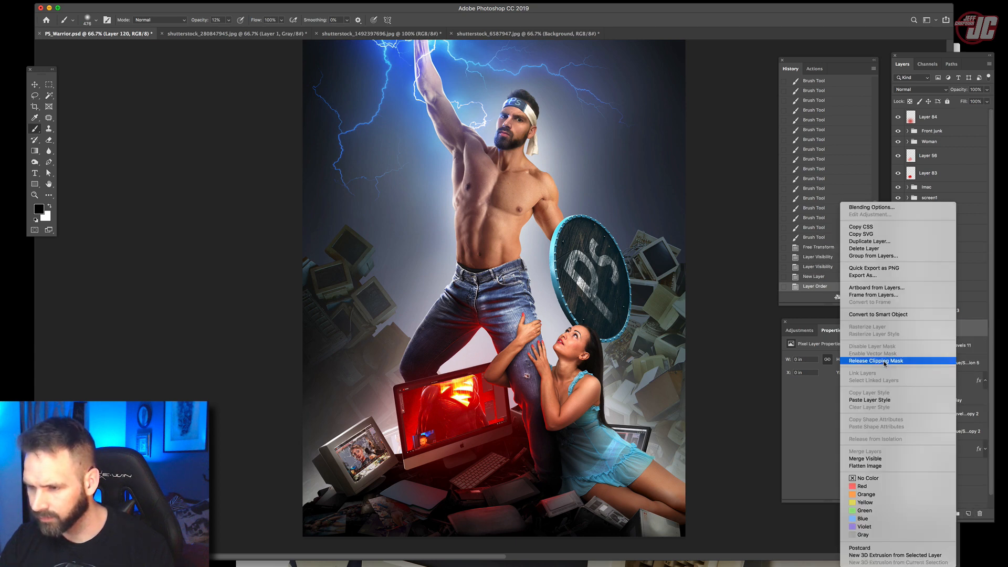
left_click(885, 362)
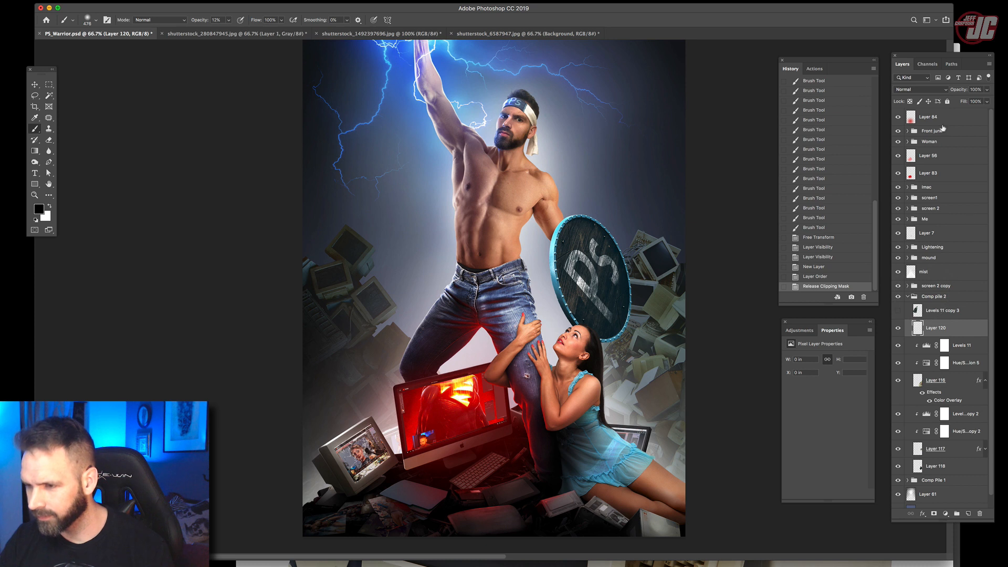
key("super+z")
- Set the new clipped layer to Multiply and darken the computer pile behind the woman with soft black at 12% opacity
left_click(925, 85)
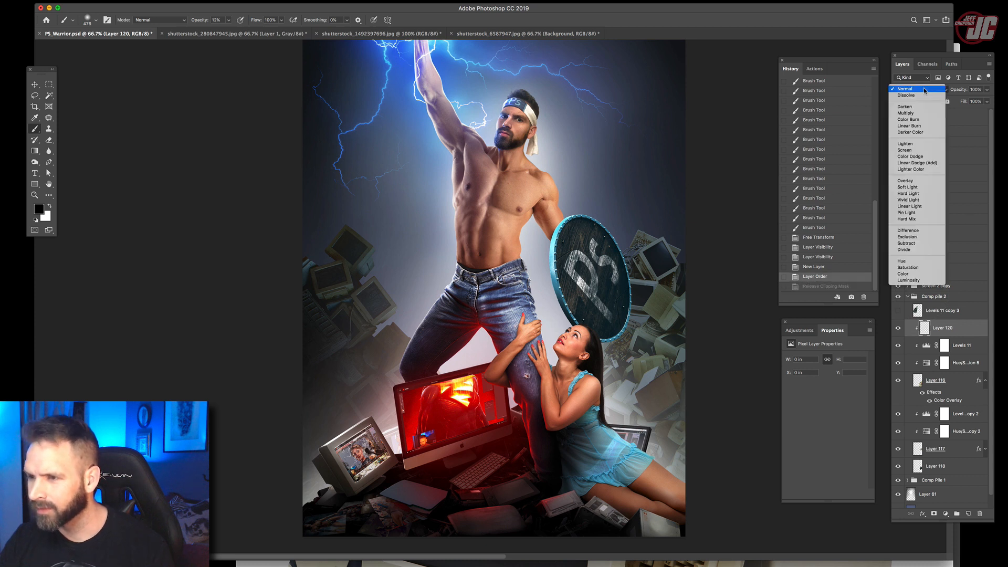
left_click(916, 116)
mouse_move(673, 323)
left_mouse_down()
mouse_move(672, 336)
mouse_move(668, 290)
mouse_move(745, 434)
left_mouse_up()
left_click_drag(717, 402, 673, 315)
mouse_move(688, 460)
left_mouse_down()
mouse_move(584, 439)
mouse_move(588, 389)
left_mouse_up()
mouse_move(587, 390)
left_mouse_down()
mouse_move(704, 491)
mouse_move(668, 471)
mouse_move(654, 381)
mouse_move(622, 374)
mouse_move(625, 414)
mouse_move(697, 472)
mouse_move(667, 426)
mouse_move(696, 434)
mouse_move(649, 427)
mouse_move(660, 482)
mouse_move(695, 465)
mouse_move(624, 430)
mouse_move(692, 474)
mouse_move(662, 427)
mouse_move(678, 375)
mouse_move(665, 392)
mouse_move(696, 370)
mouse_move(706, 431)
mouse_move(696, 461)
mouse_move(687, 392)
mouse_move(663, 471)
left_mouse_up()
left_click_drag(657, 331, 620, 441)
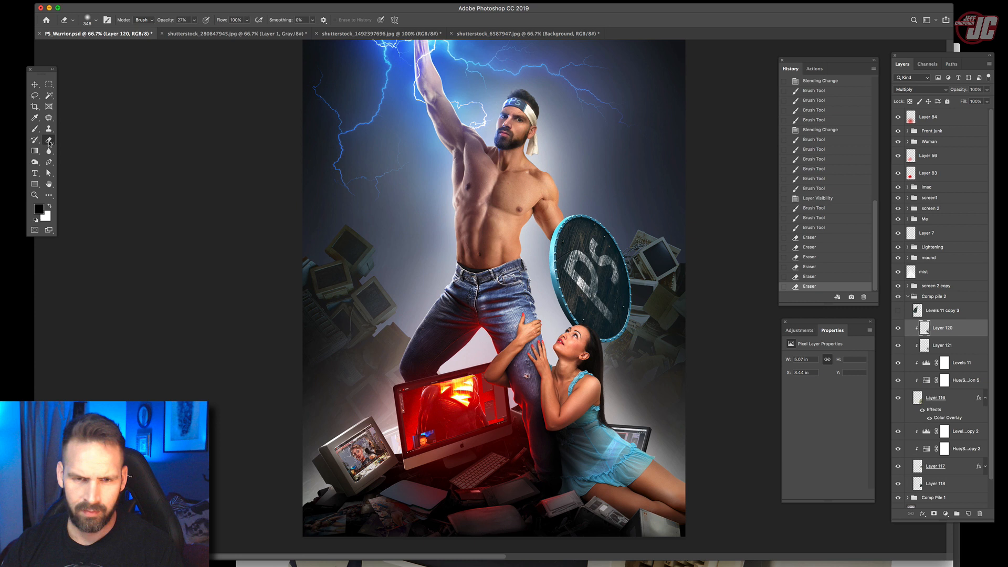
left_click(35, 131)
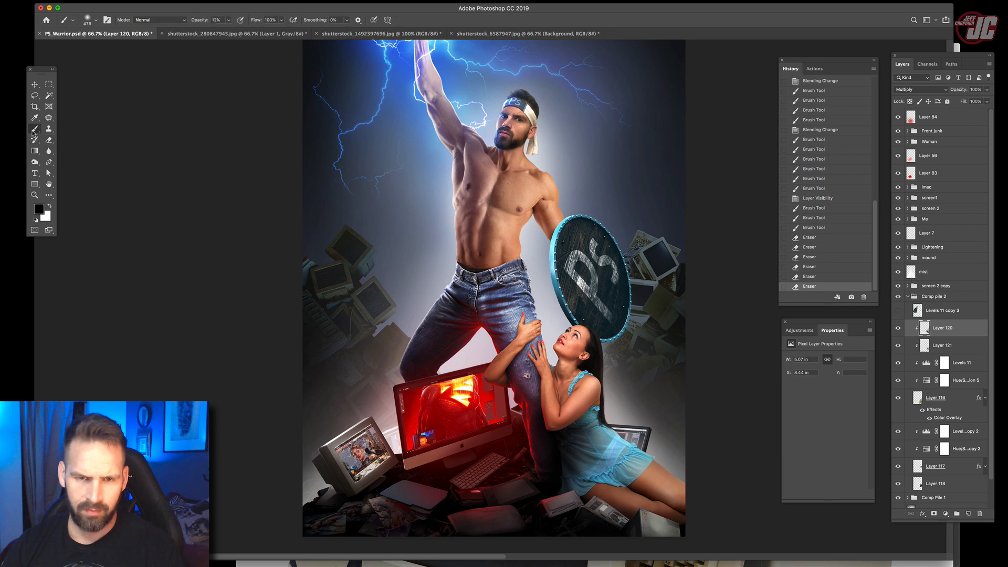
mouse_move(684, 362)
left_mouse_down()
mouse_move(665, 372)
mouse_move(738, 368)
left_mouse_up()
left_click_drag(679, 451, 707, 489)
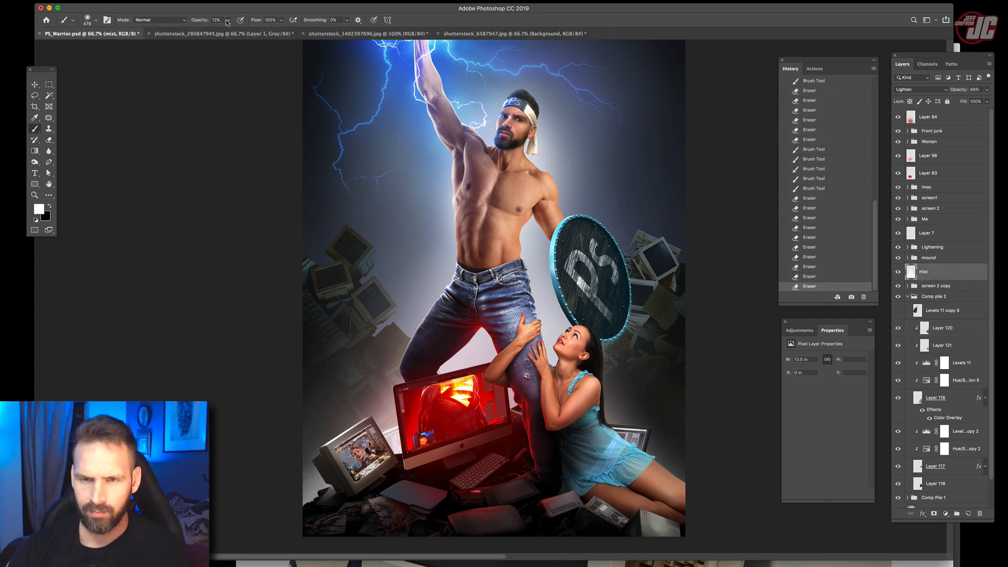
- Paint faint white mist around and behind the woman on the mist layer with a 476 px soft brush at 9% opacity
left_click_drag(228, 22, 224, 27)
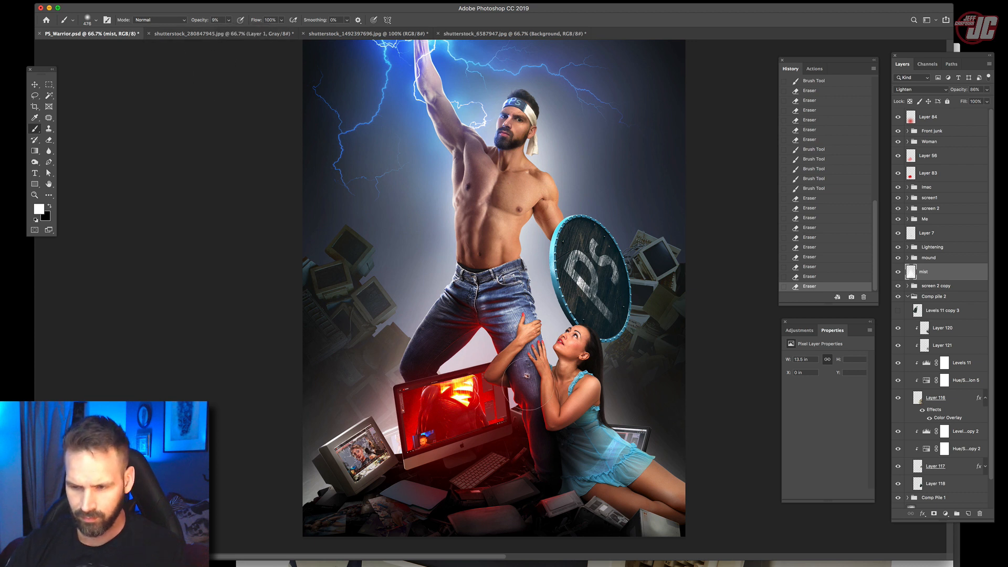
left_click_drag(528, 383, 623, 538)
left_click_drag(640, 429, 675, 528)
left_click_drag(638, 401, 662, 533)
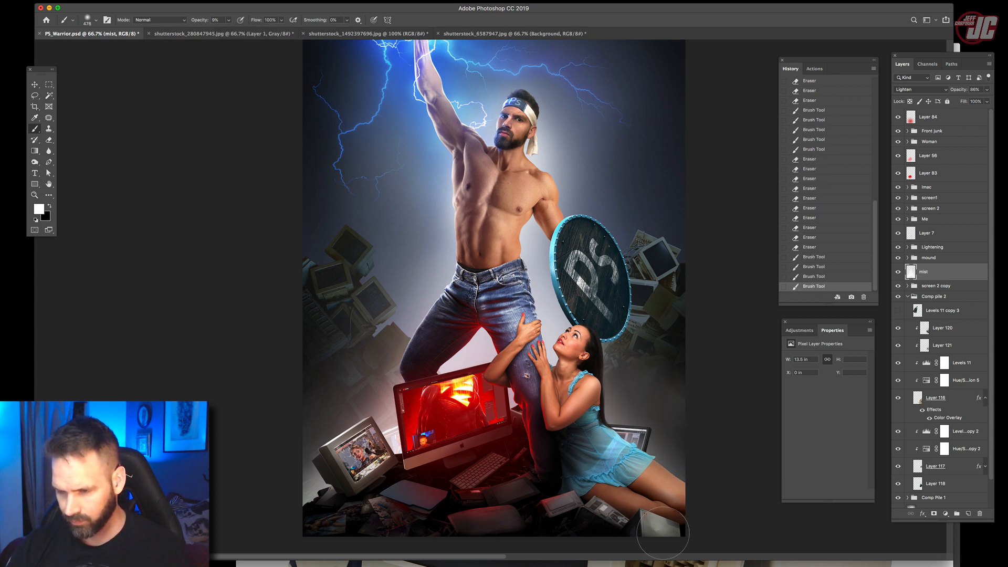
left_click_drag(669, 431, 670, 535)
left_click_drag(611, 357, 630, 420)
- Erase some mist from the outer side of the computer pile behind the woman with a 444 px eraser at 14% opacity
left_click(50, 139)
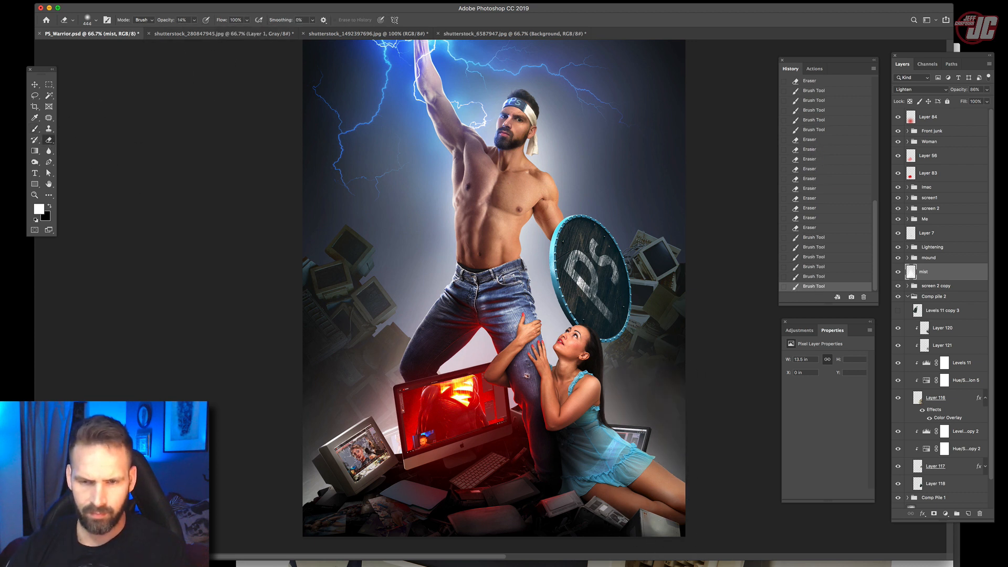
left_click_drag(646, 369, 734, 437)
mouse_move(700, 374)
left_mouse_down()
mouse_move(710, 446)
mouse_move(753, 469)
left_mouse_up()
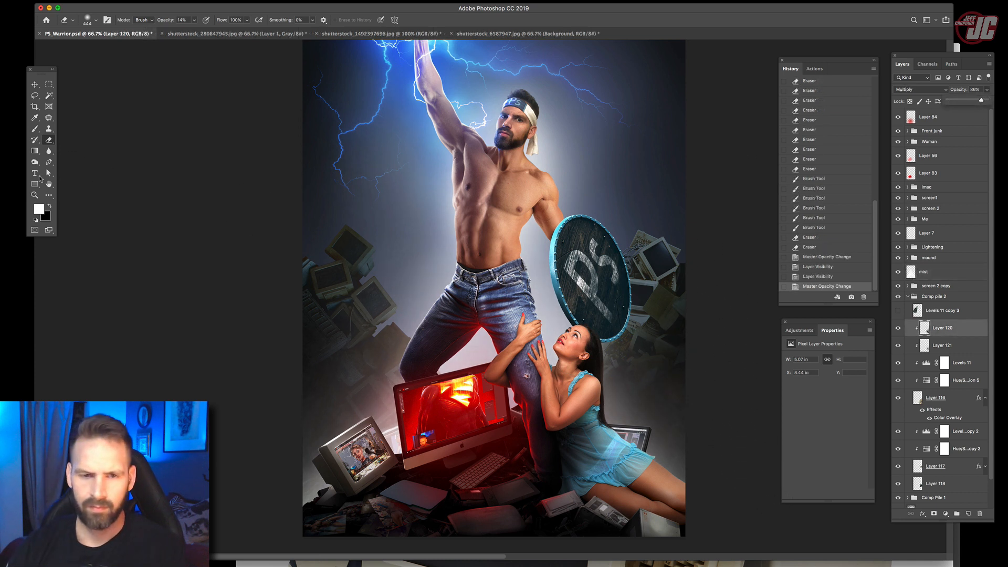
- Add a new layer below Layer 116, clip it to the Layer 117 pile and set it to Multiply
left_click(37, 128)
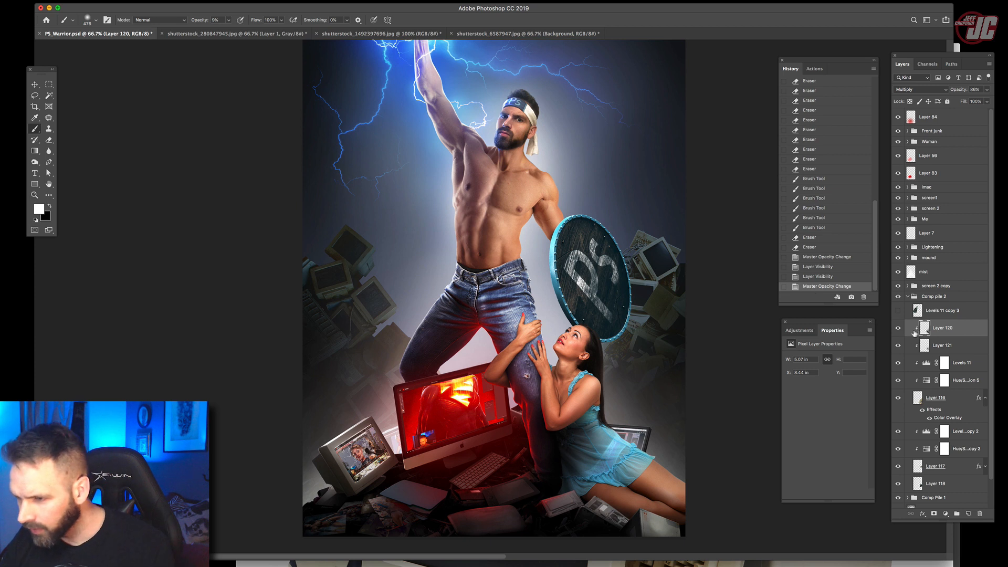
left_click(951, 400)
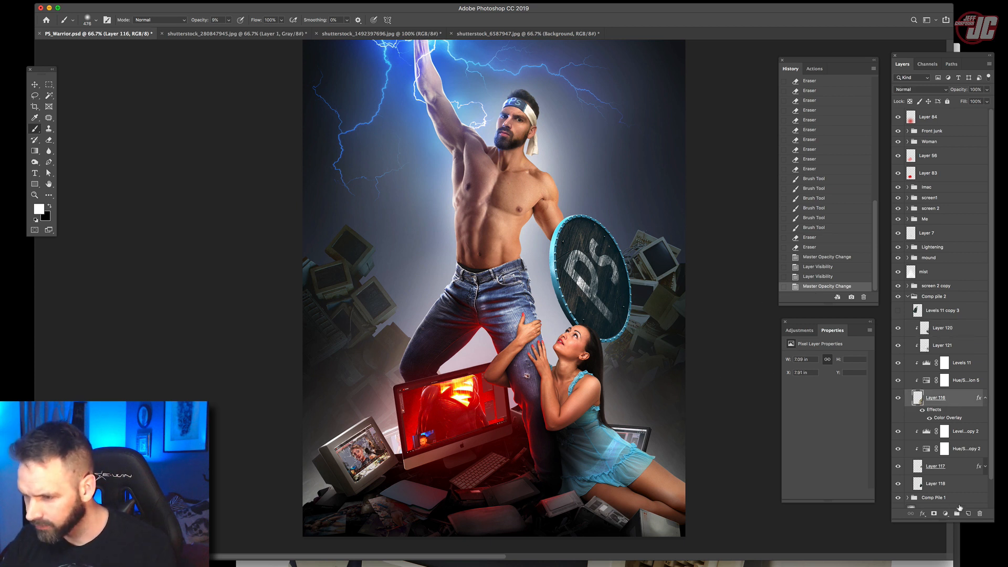
left_click(969, 514)
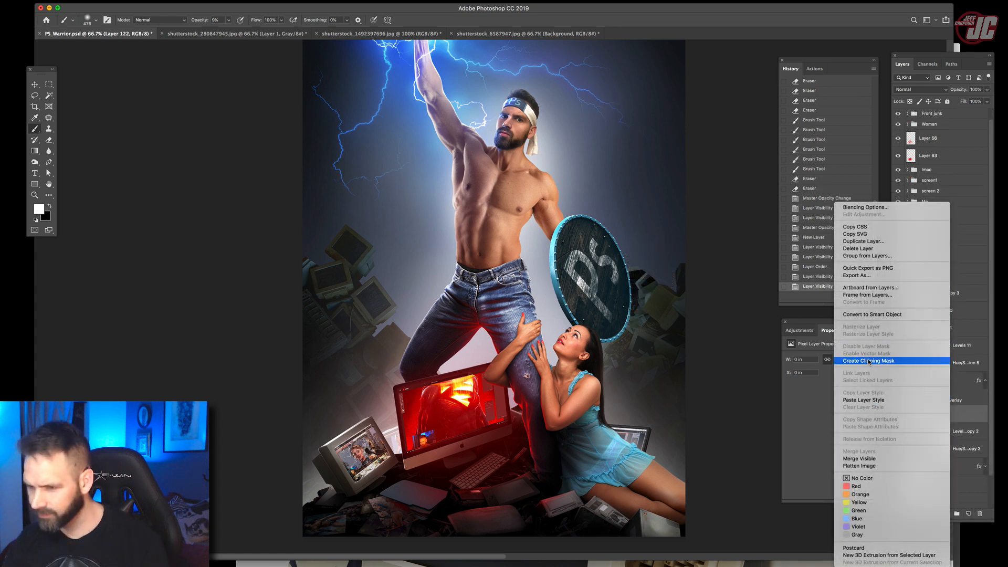
left_click(892, 361)
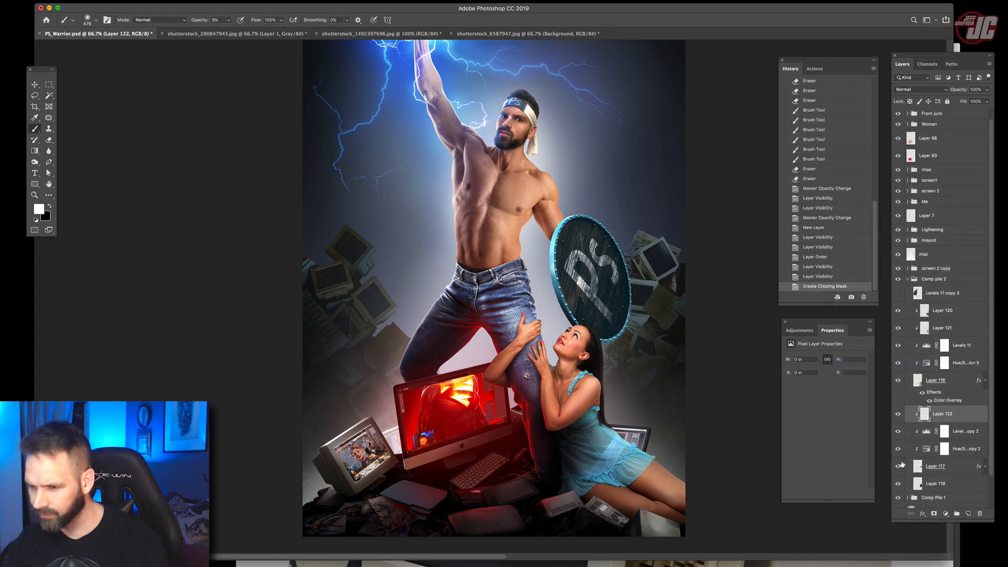
left_click(919, 89)
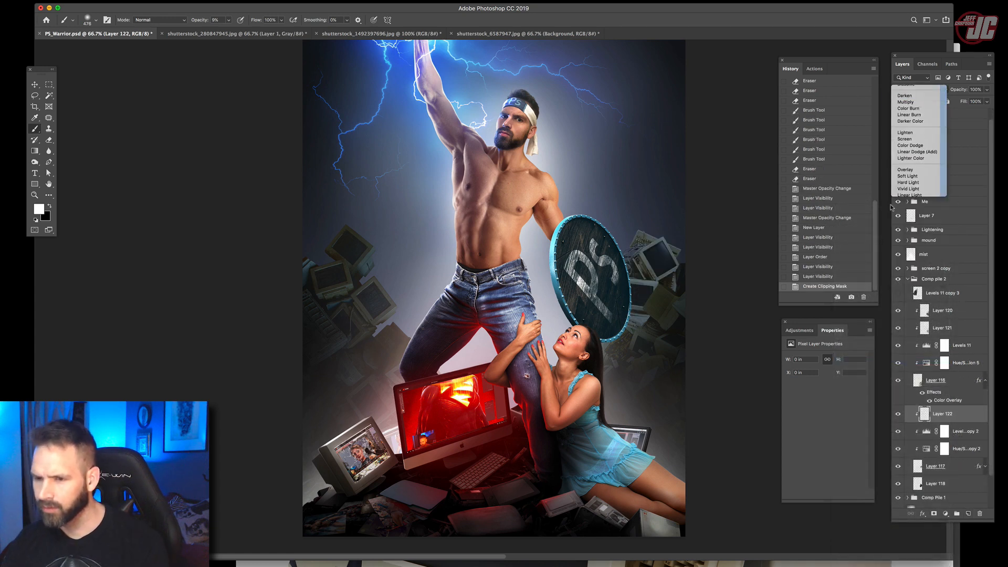
left_click(914, 113)
- Darken the Layer 117 computer pile below the shield with repeated soft black dabs at 9% opacity on the clipped Multiply layer
mouse_move(629, 403)
left_mouse_down()
mouse_move(650, 152)
mouse_move(649, 188)
left_mouse_up()
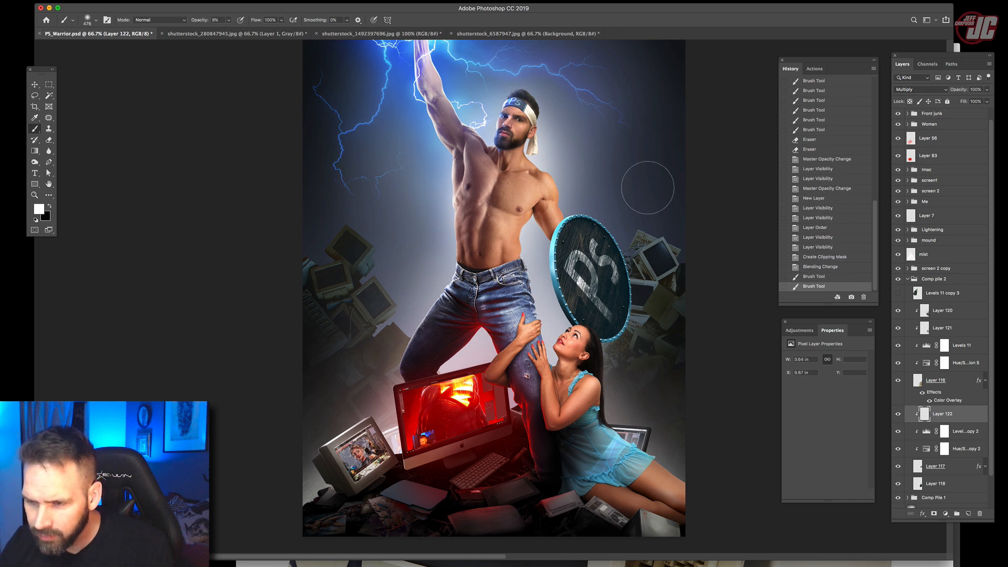
left_click(51, 205)
left_click(654, 320)
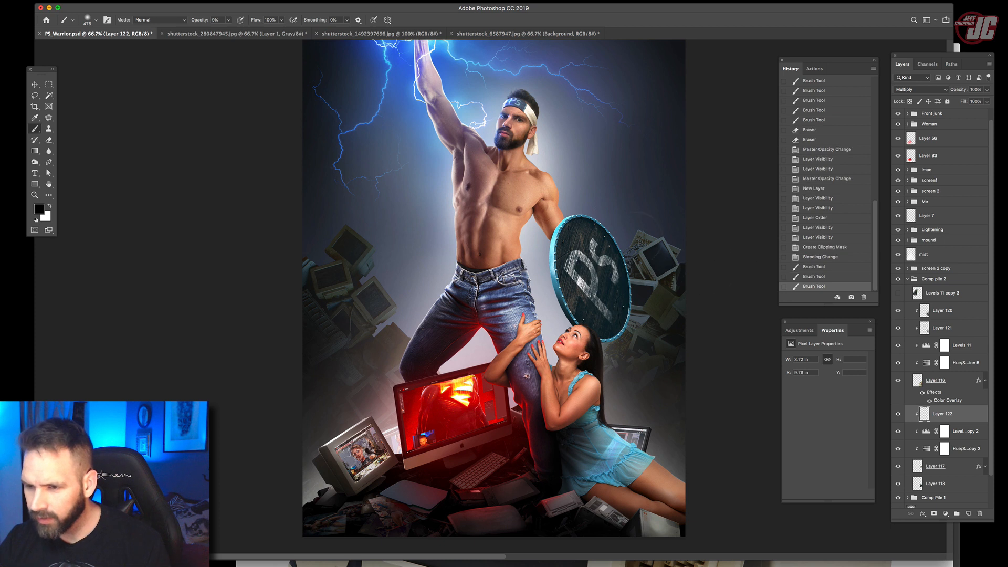
left_click(632, 357)
left_click(617, 378)
left_click(641, 394)
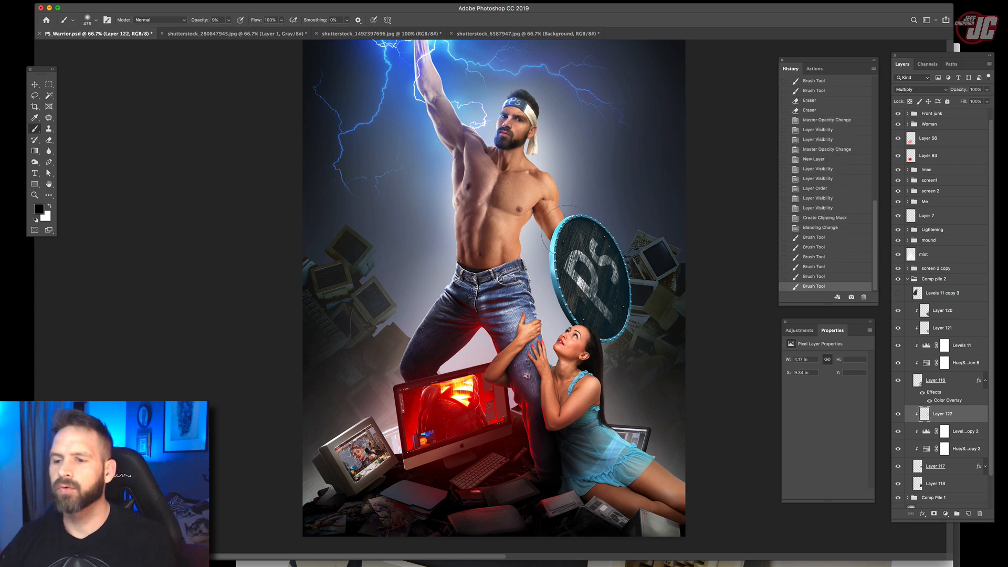
left_click(643, 320)
left_click(666, 357)
left_click(643, 341)
left_click(656, 362)
left_click(671, 373)
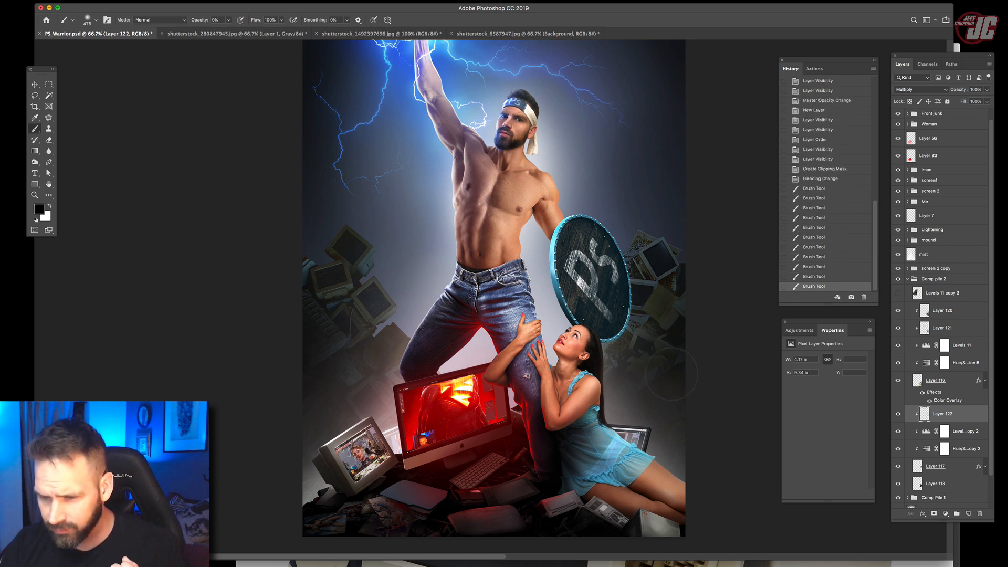
left_click(661, 367)
left_click(653, 346)
left_click(659, 336)
left_click(651, 357)
left_click(649, 377)
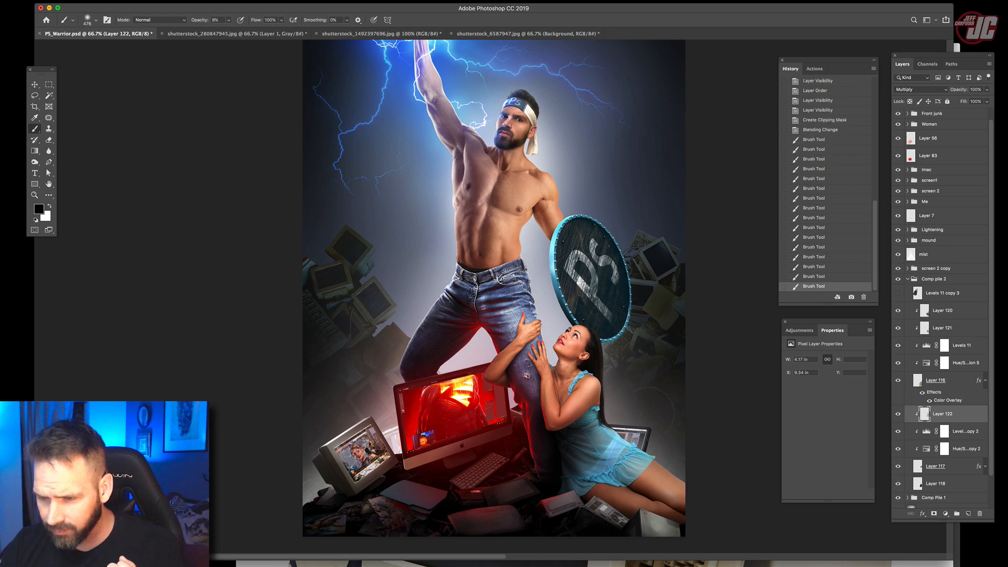
left_click(640, 408)
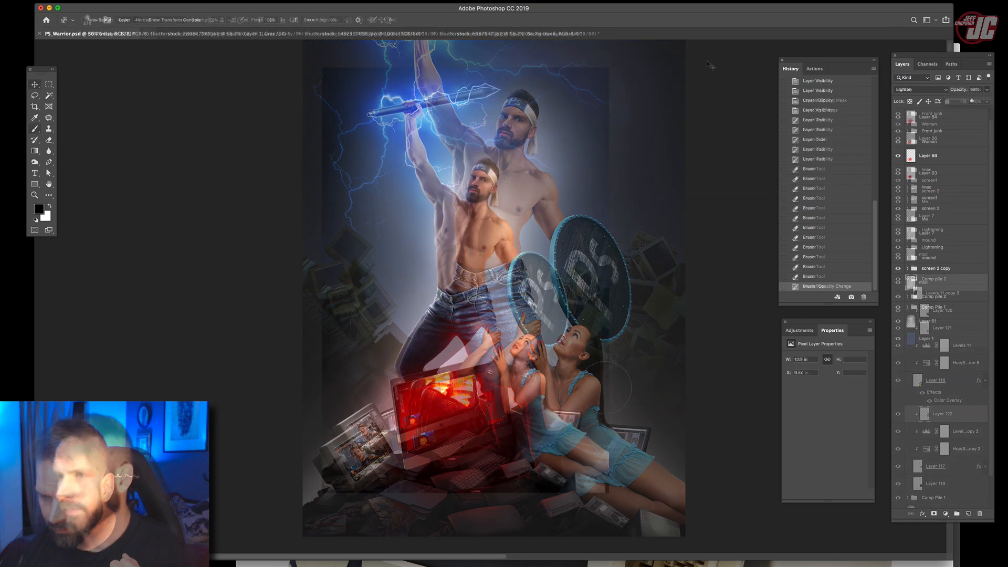